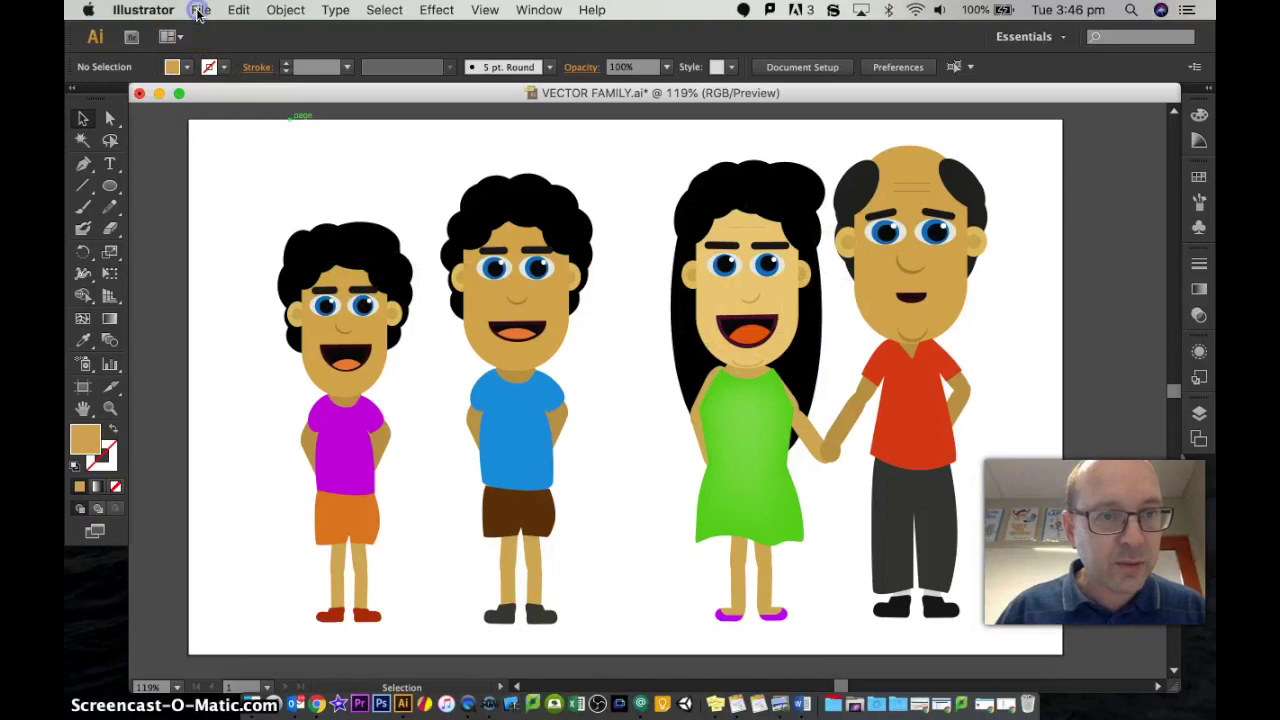
Create a new RGB document 700 px wide and 500 px high with one artboard.
{"action": "left_click", "coordinate": [200, 12]}
{"action": "left_click", "coordinate": [213, 36]}
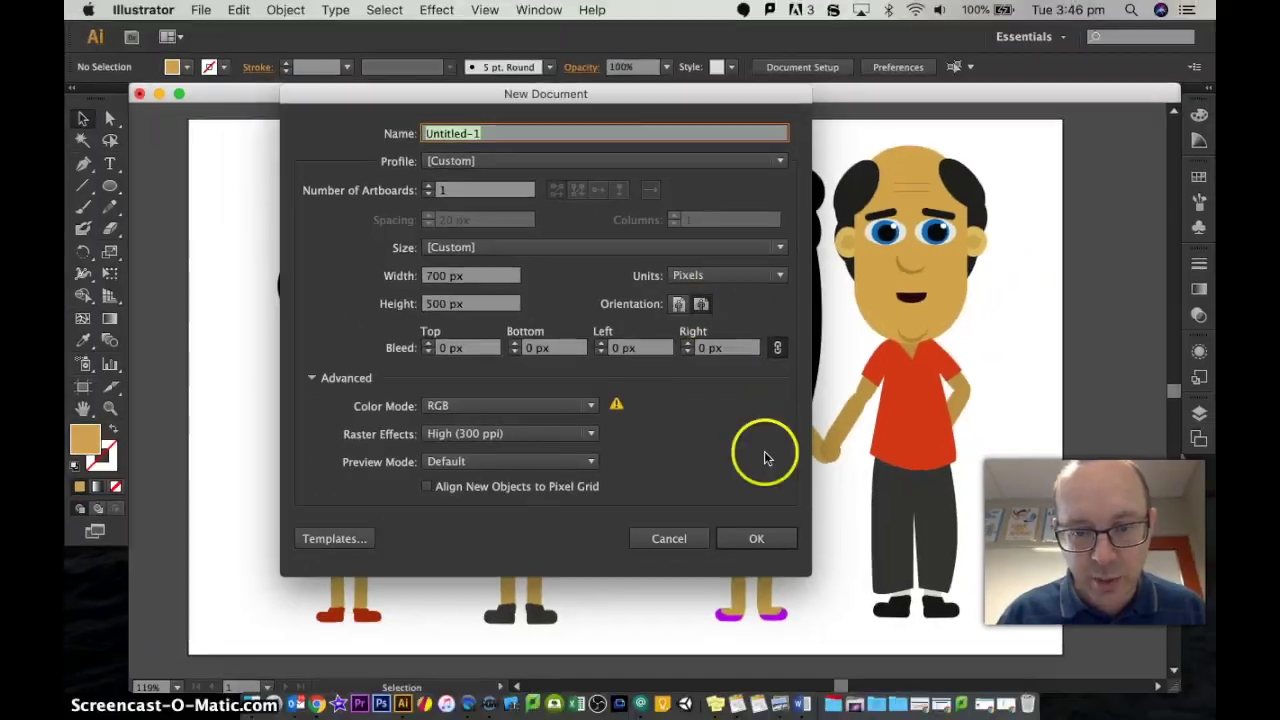
{"action": "left_click", "coordinate": [764, 538]}
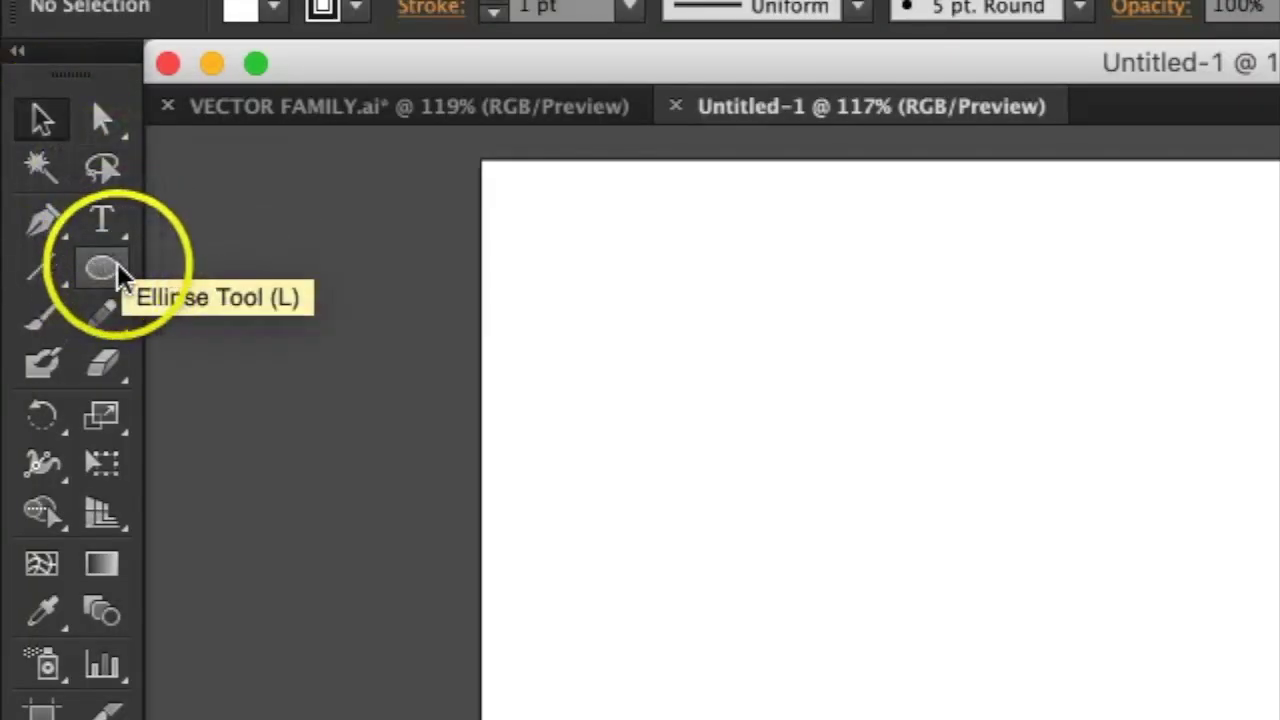
Draw a freehand rounded rectangle about 124 px wide and 224 px high near the middle of the artboard and deselect it.
{"action": "left_click", "coordinate": [105, 270]}
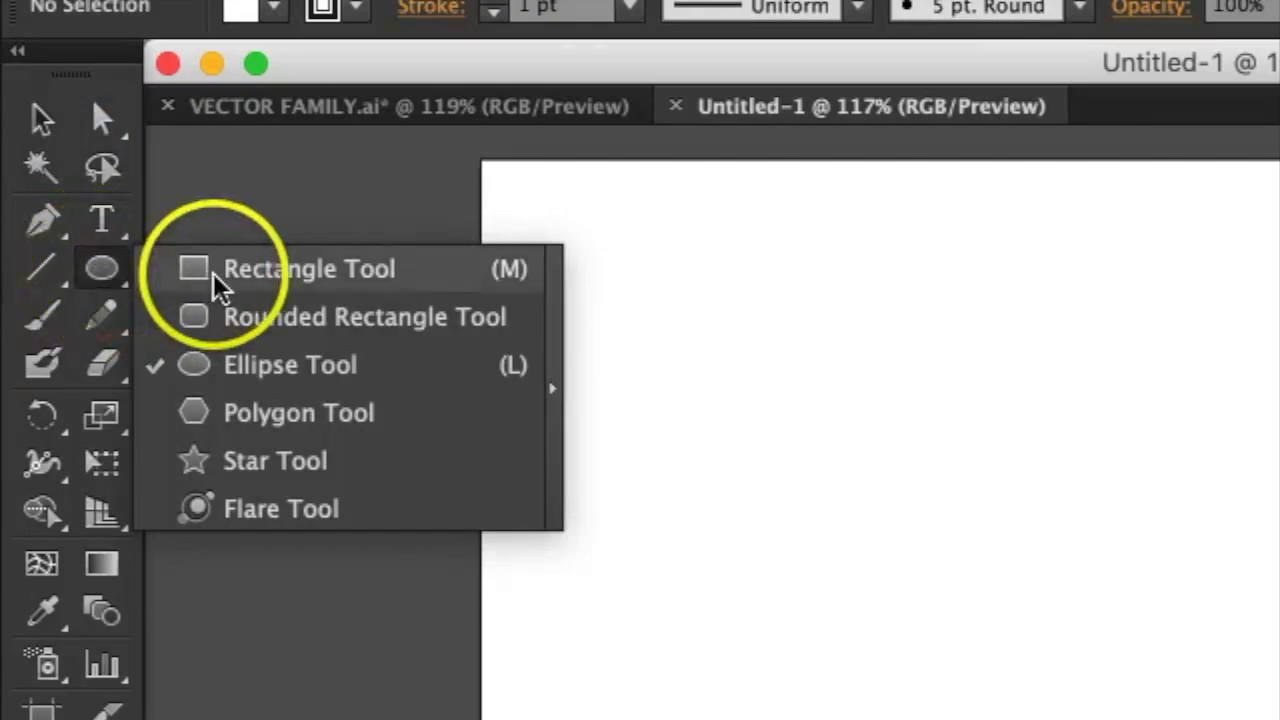
{"action": "left_click", "coordinate": [256, 272]}
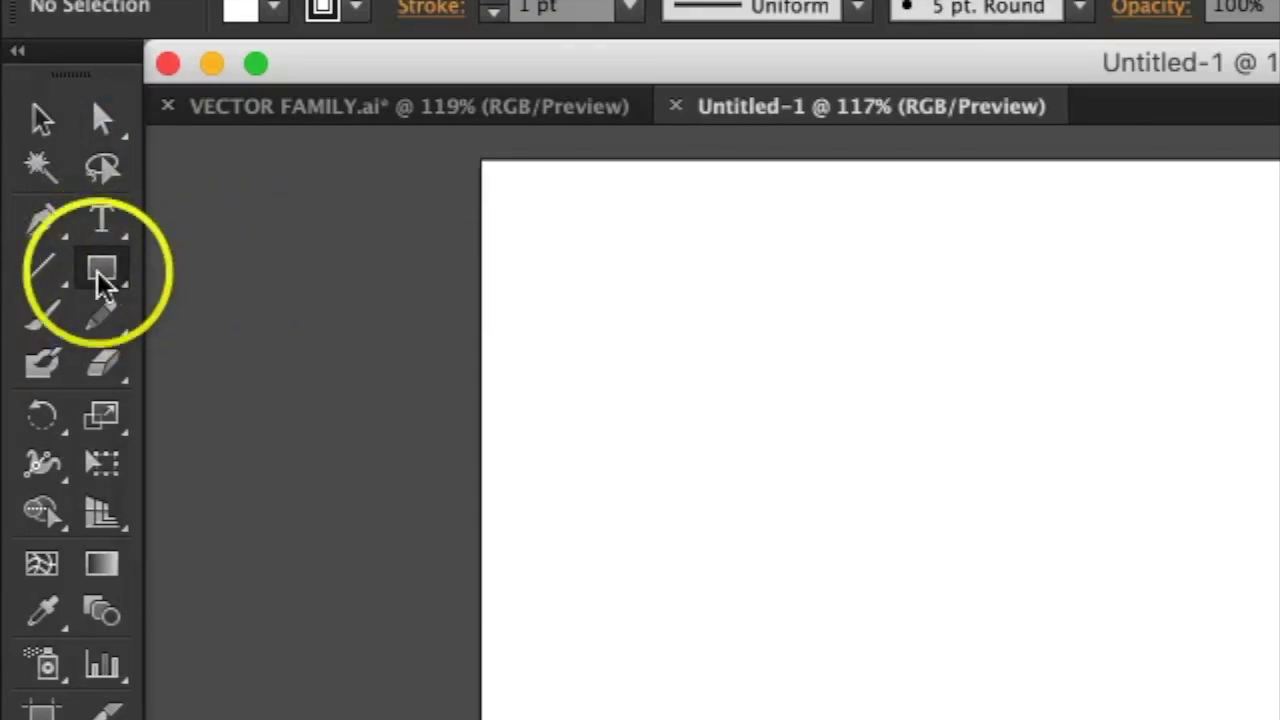
{"action": "left_click", "coordinate": [105, 270]}
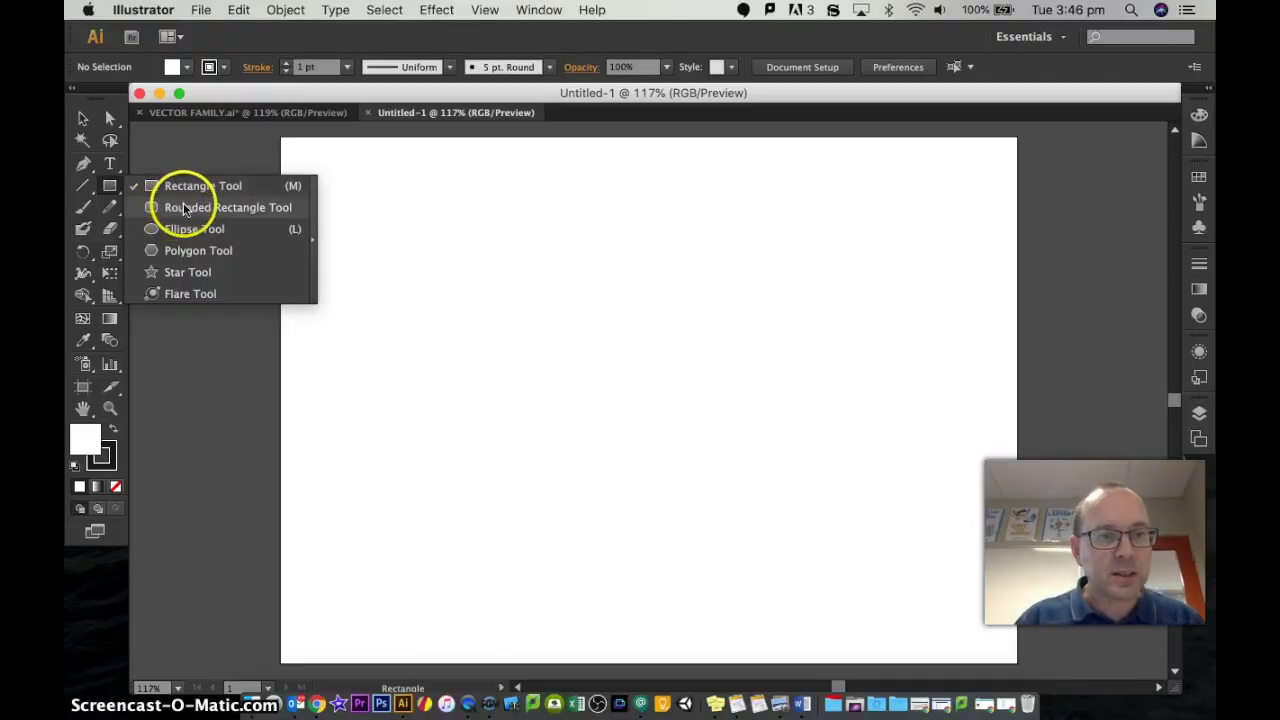
{"action": "left_click", "coordinate": [183, 208]}
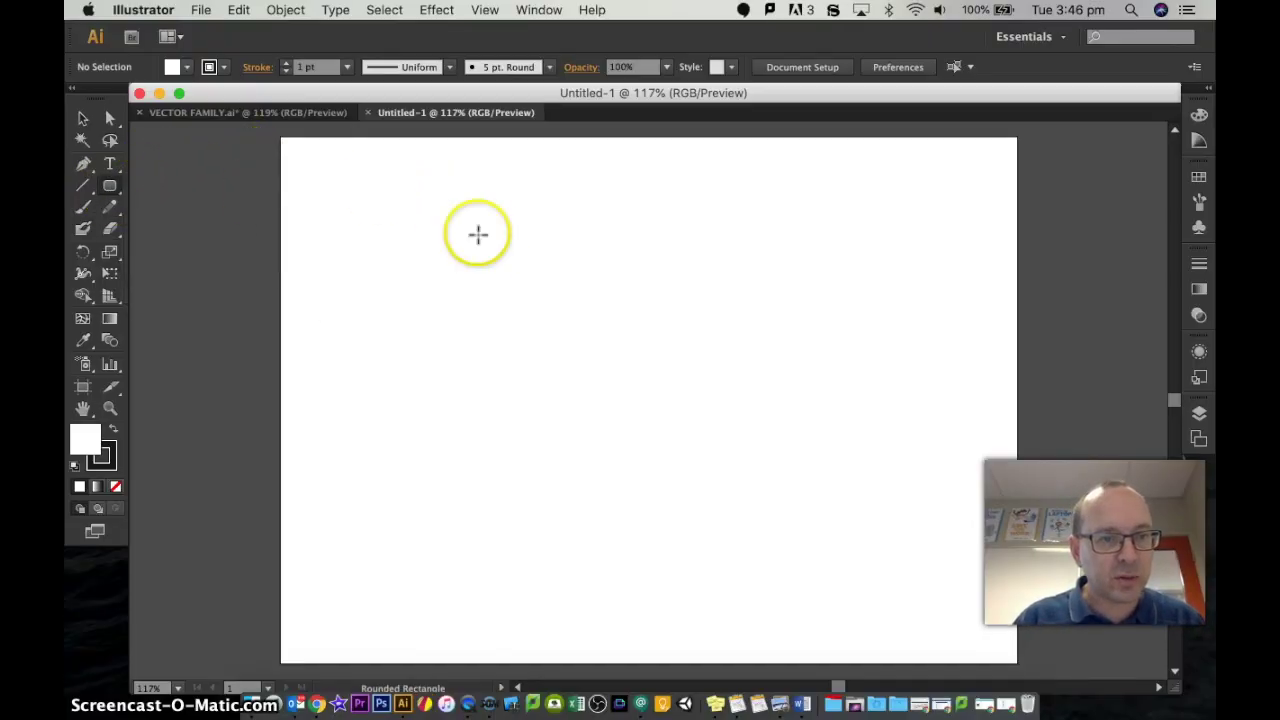
{"action": "left_click_drag", "start_coordinate": [520, 288], "coordinate": [620, 474]}
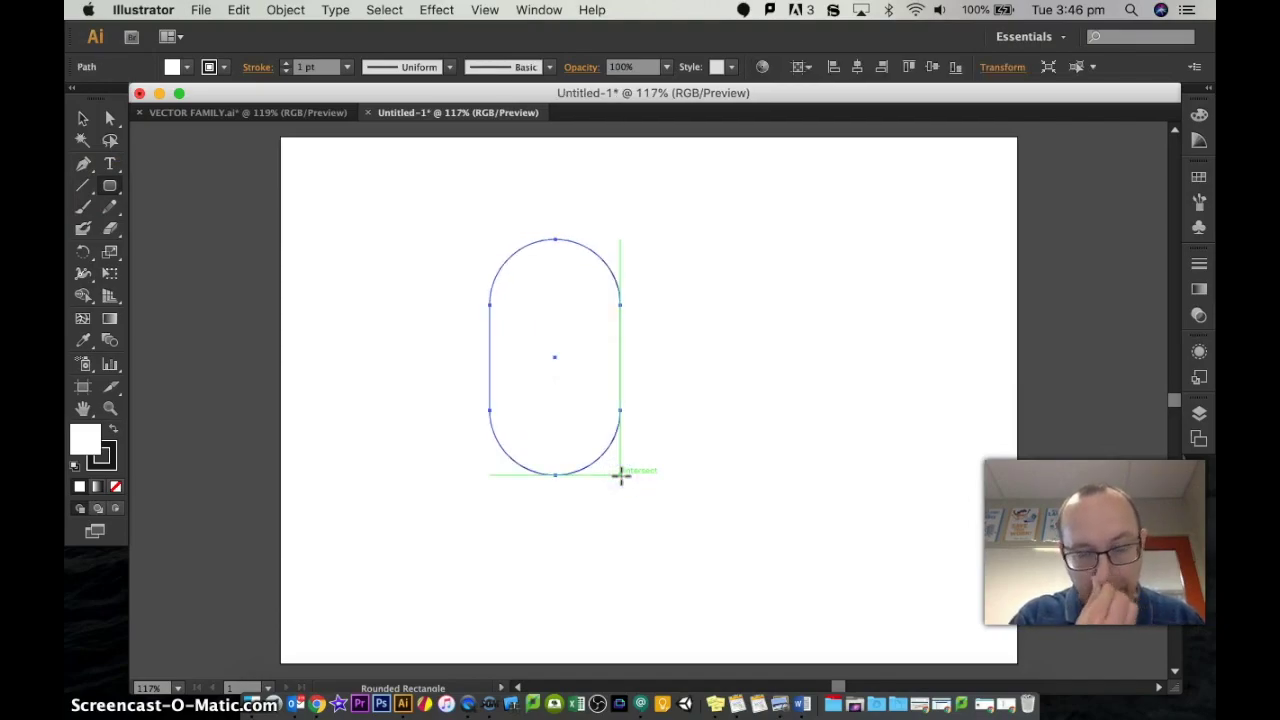
{"action": "left_click", "coordinate": [83, 122]}
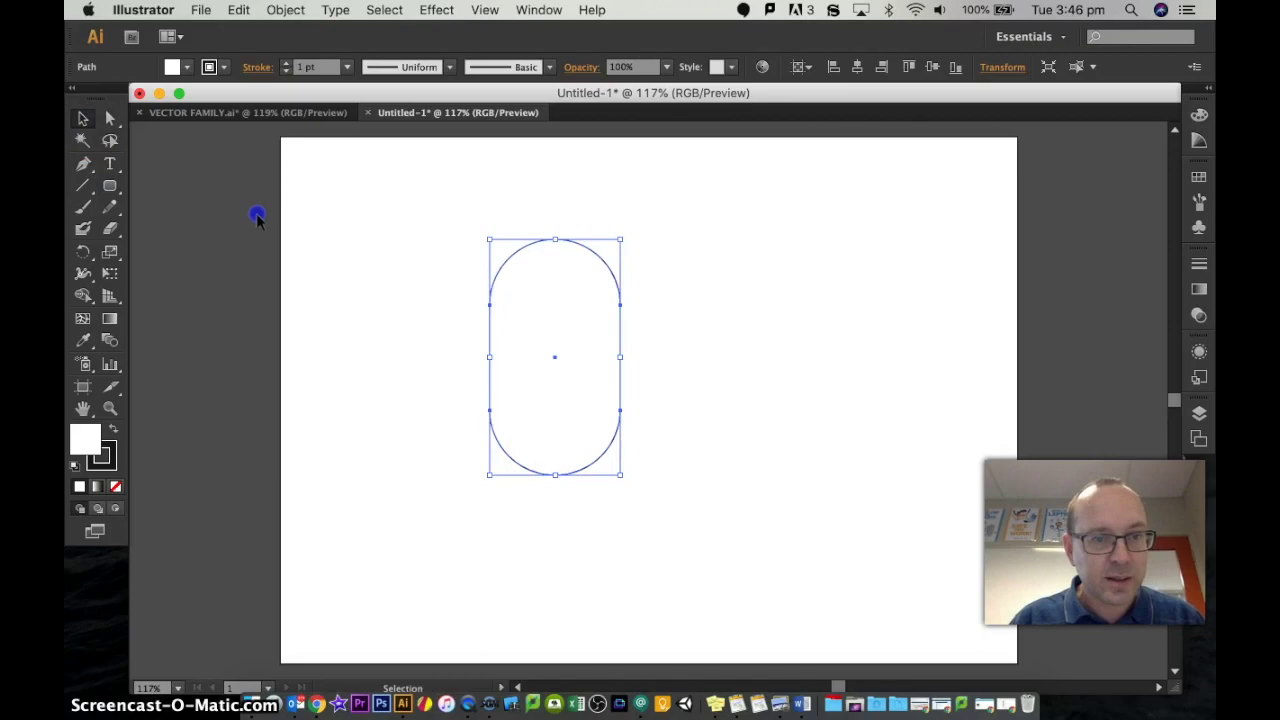
{"action": "left_click", "coordinate": [257, 214]}
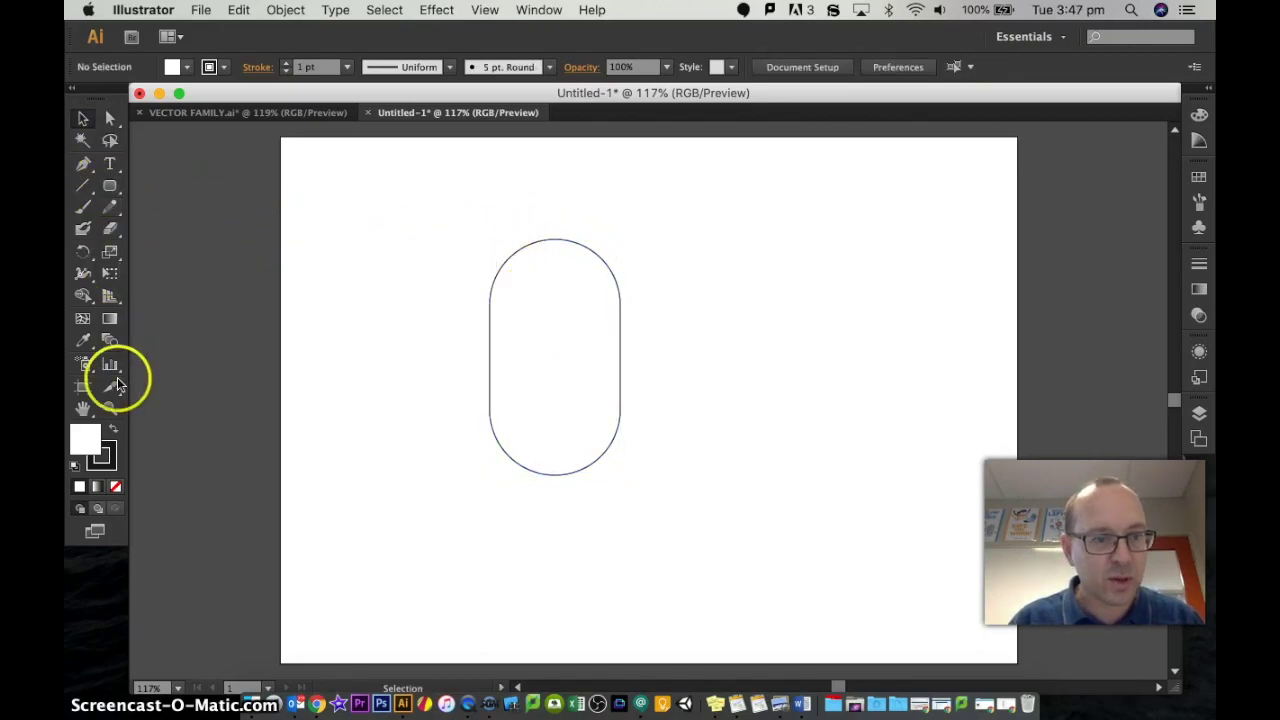
Create a rounded rectangle 20 px wide and 30 px high with a 10 px corner radius beside the large shape.
{"action": "left_click", "coordinate": [110, 188]}
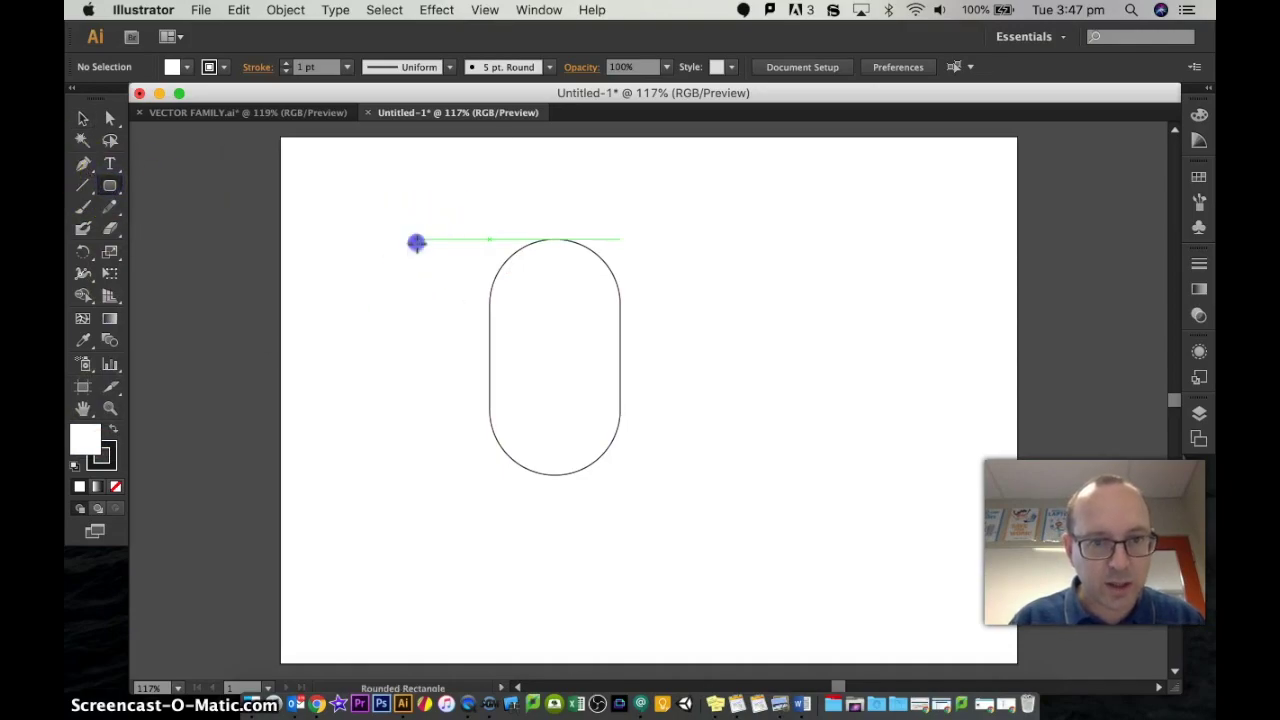
{"action": "left_click", "coordinate": [416, 243]}
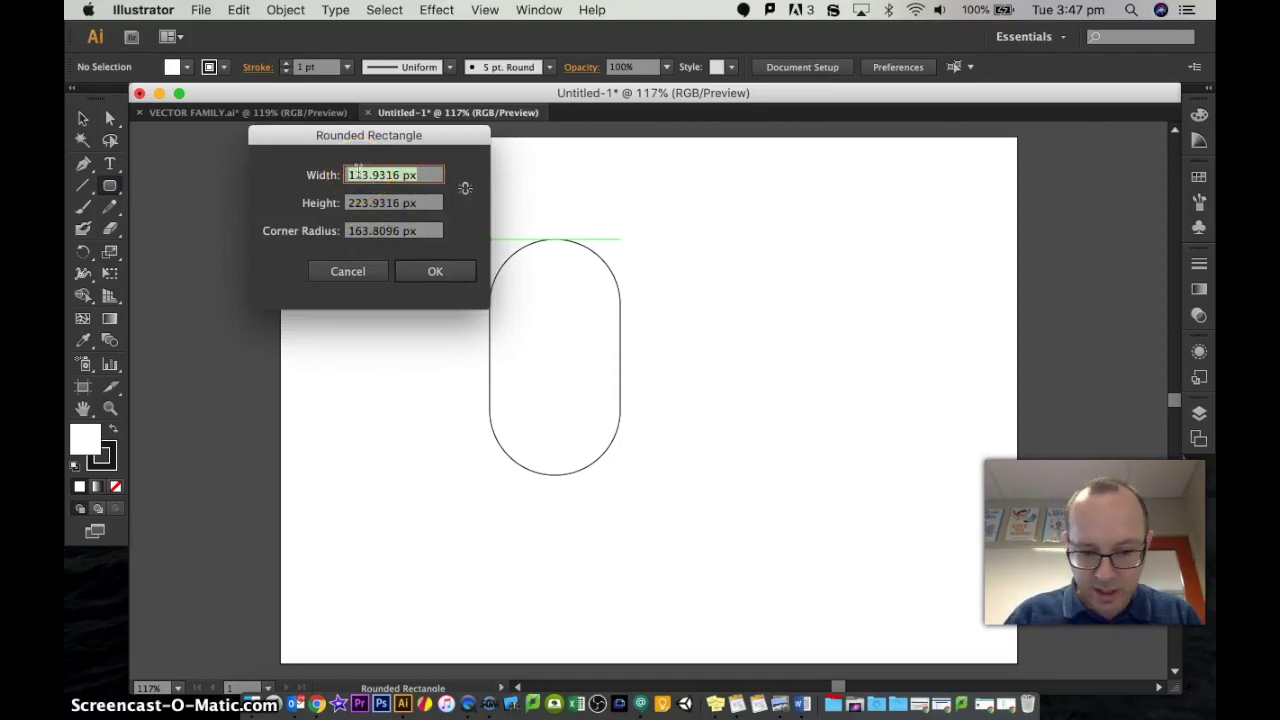
{"action": "left_click", "coordinate": [394, 175]}
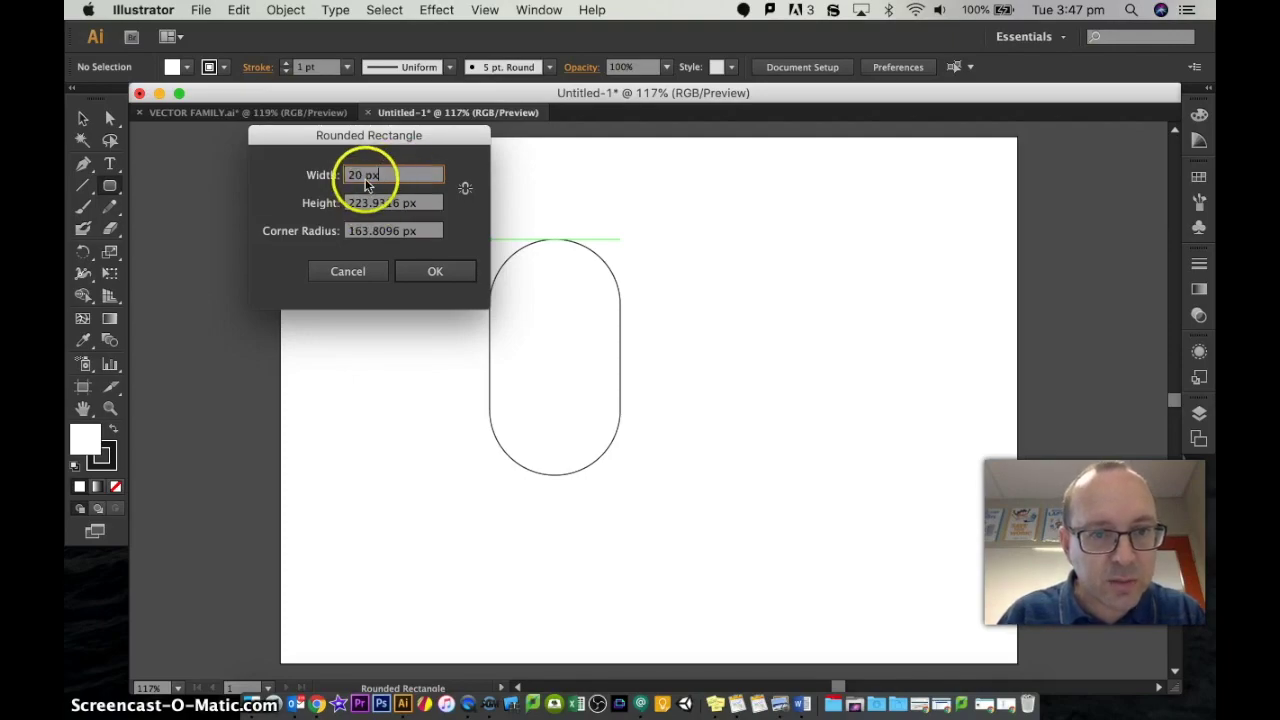
{"action": "left_click", "coordinate": [361, 175]}
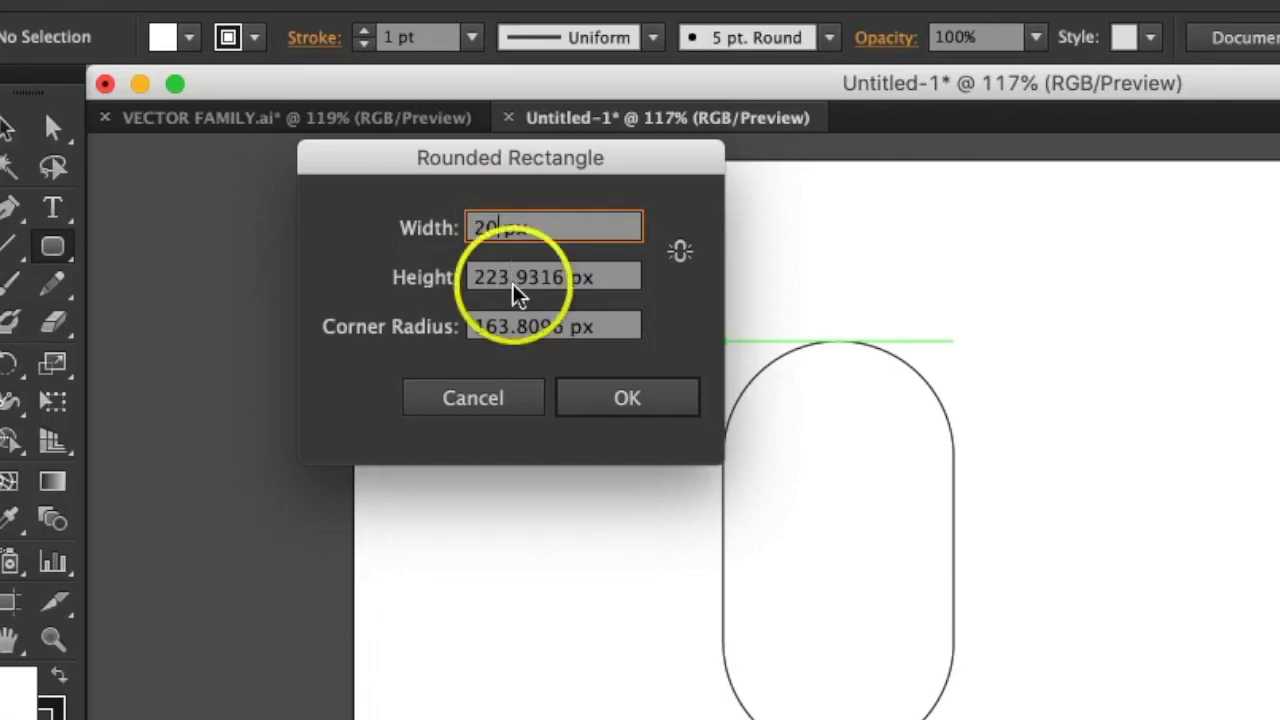
{"action": "type", "text": "20"}
{"action": "left_click", "coordinate": [508, 283]}
{"action": "double_click", "coordinate": [508, 283]}
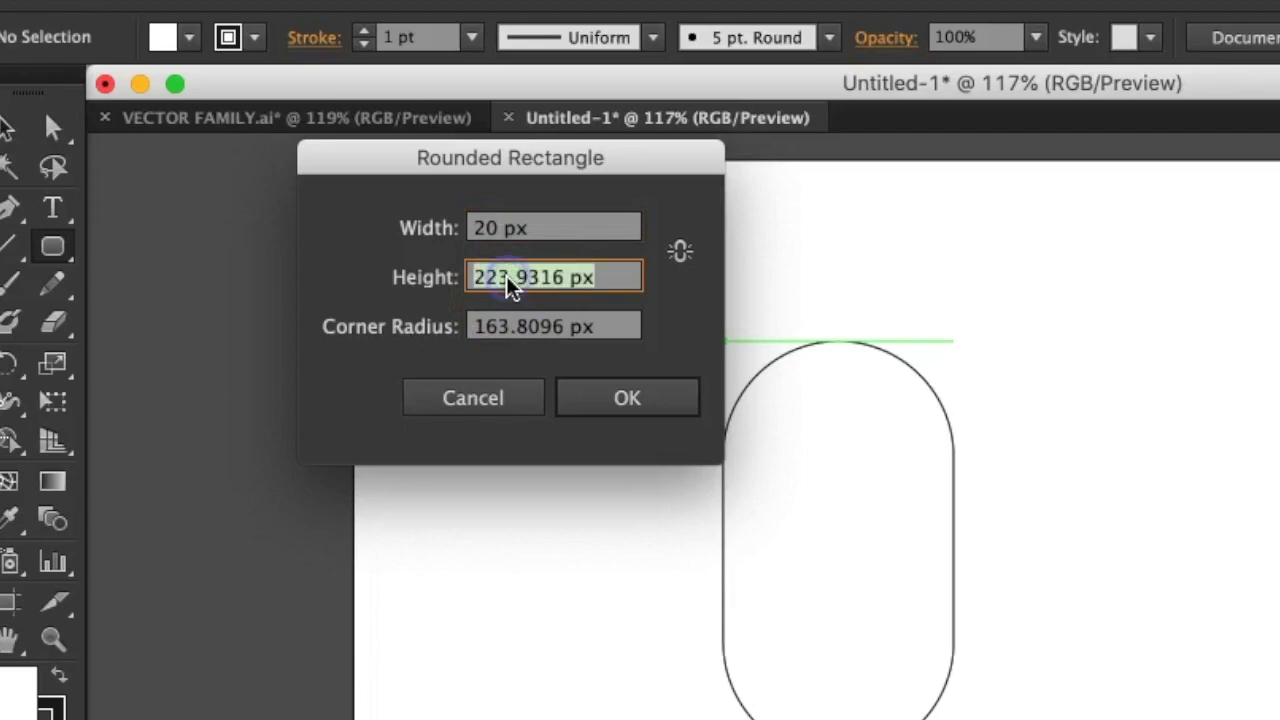
{"action": "type", "text": "30"}
{"action": "double_click", "coordinate": [502, 330]}
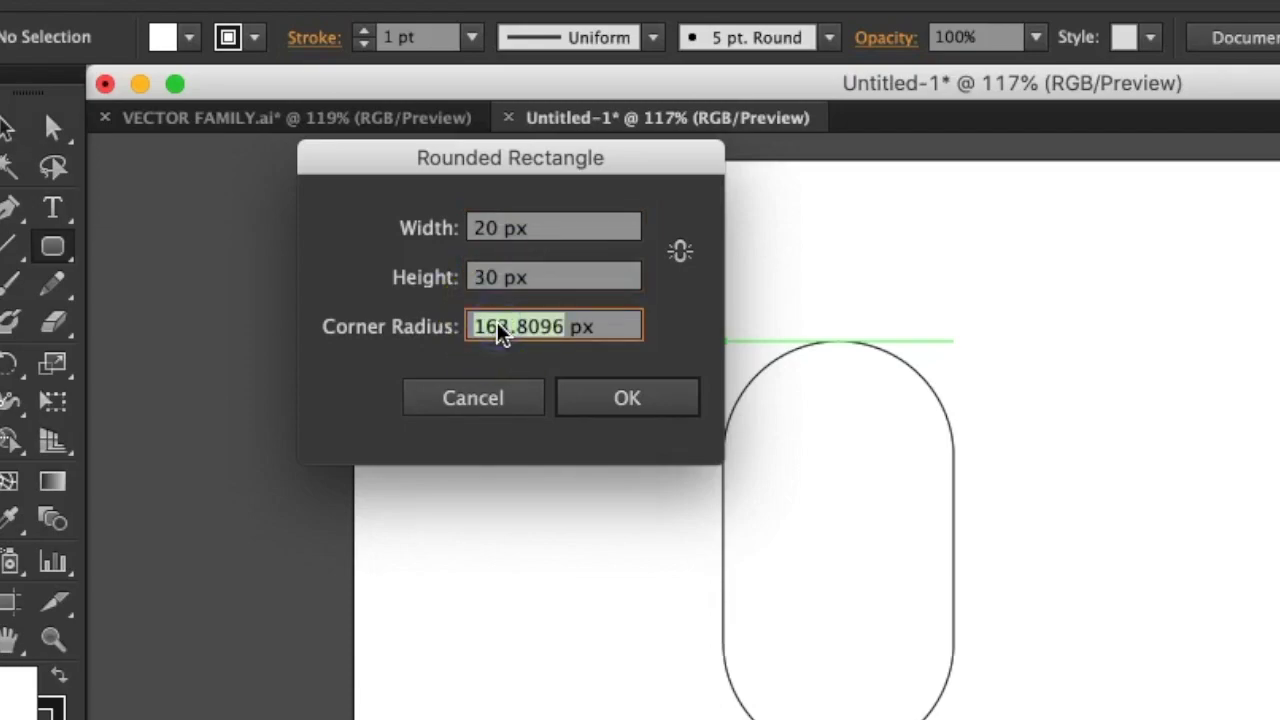
{"action": "type", "text": "20"}
{"action": "key", "text": "BackSpace"}
{"action": "key", "text": "BackSpace"}
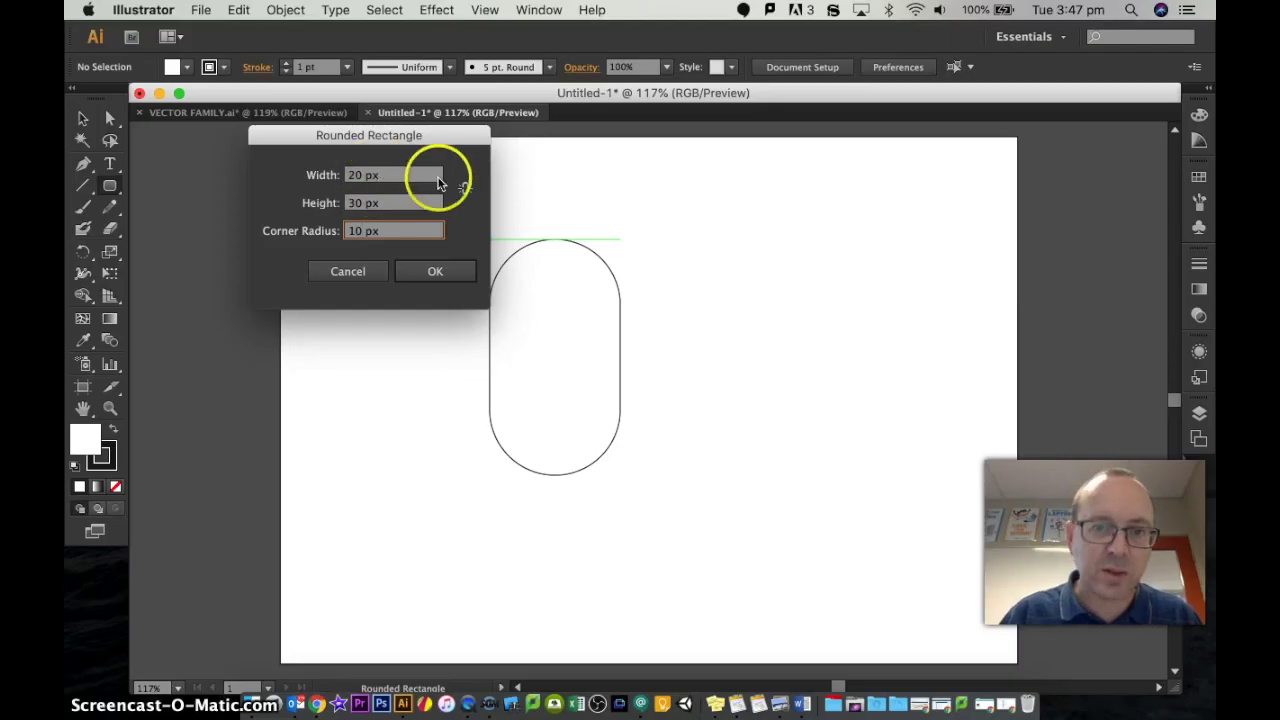
{"action": "left_click", "coordinate": [435, 272]}
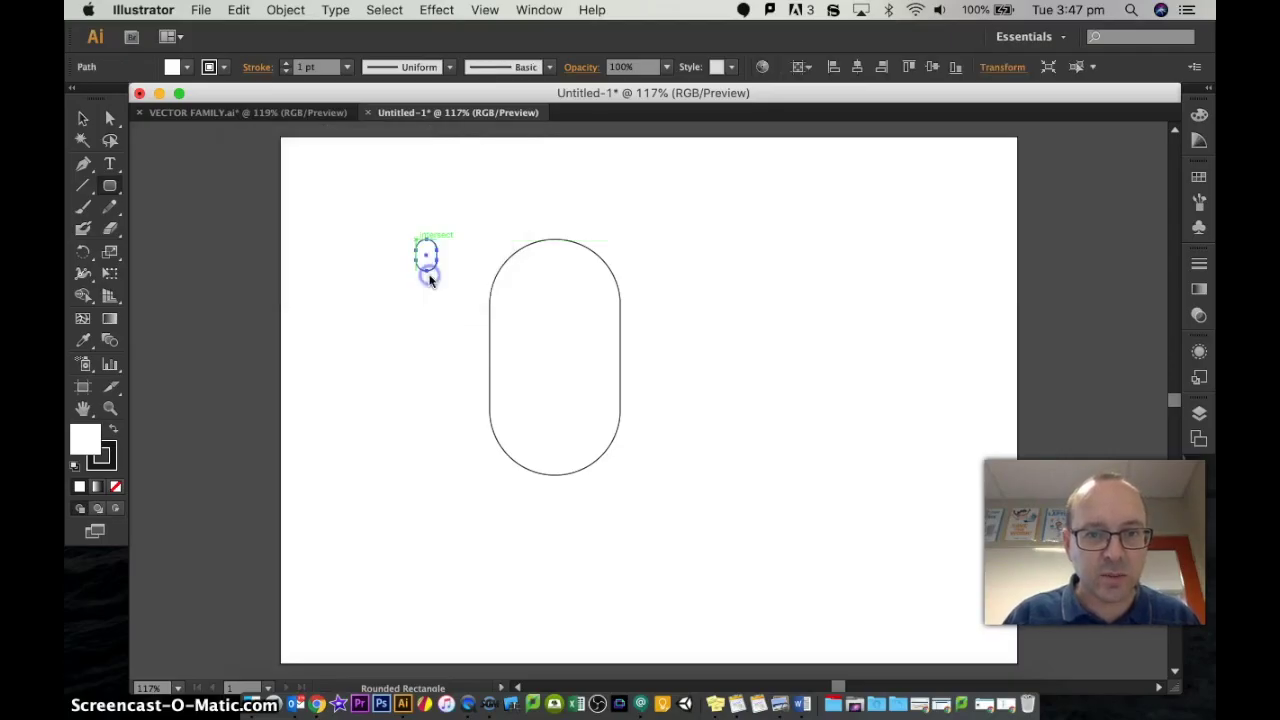
Scale up the small rounded rectangle proportionally until it almost reaches the large shape, and deselect it.
{"action": "left_click", "coordinate": [121, 142]}
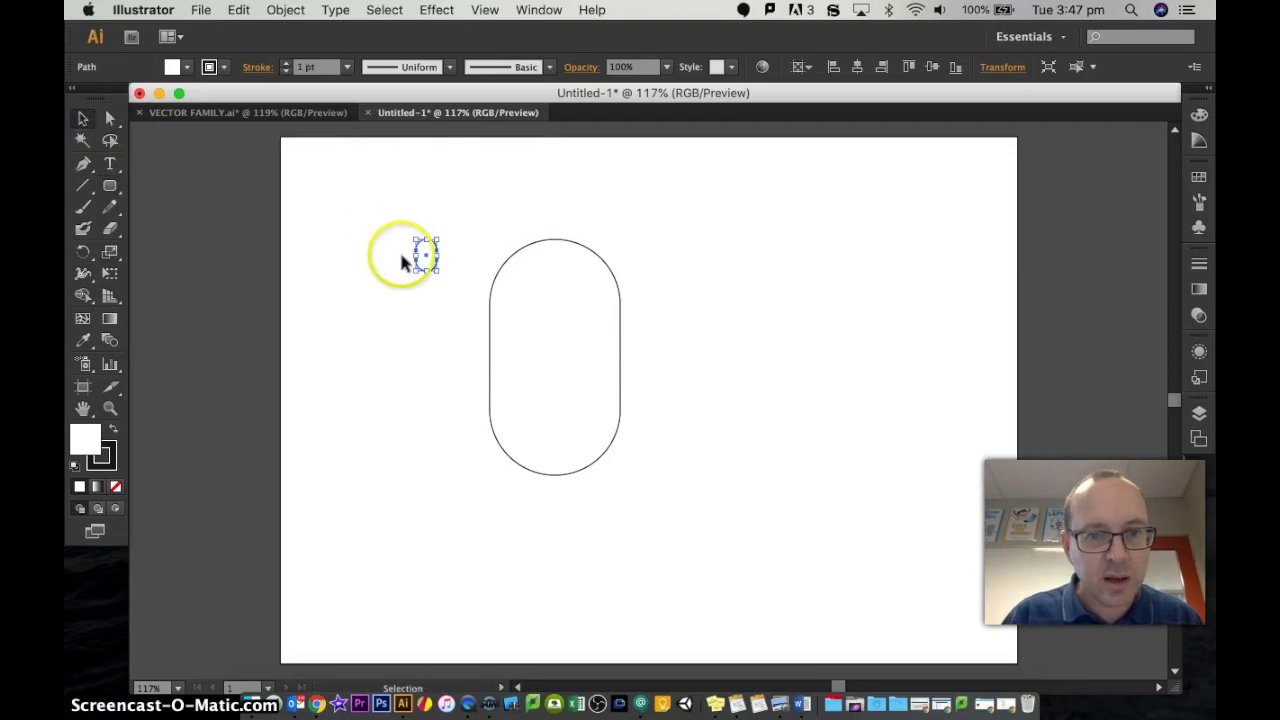
{"action": "left_click_drag", "start_coordinate": [436, 270], "coordinate": [473, 346]}
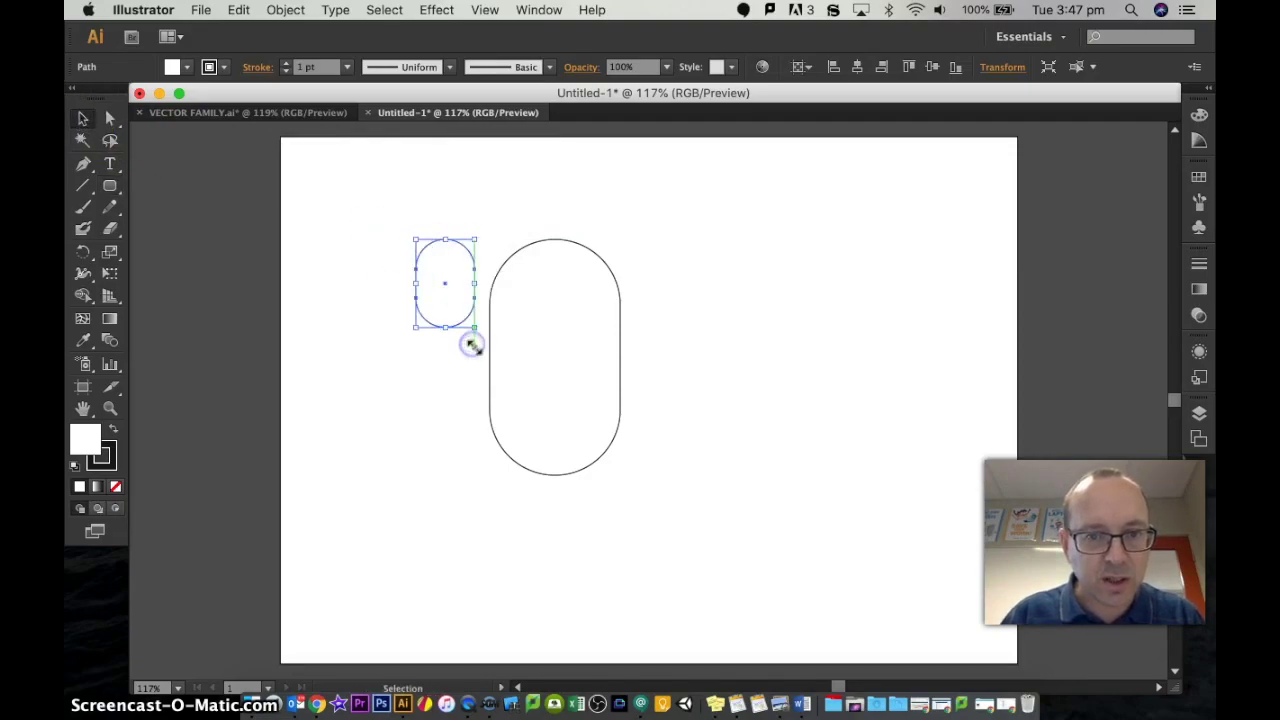
{"action": "left_click", "coordinate": [337, 269]}
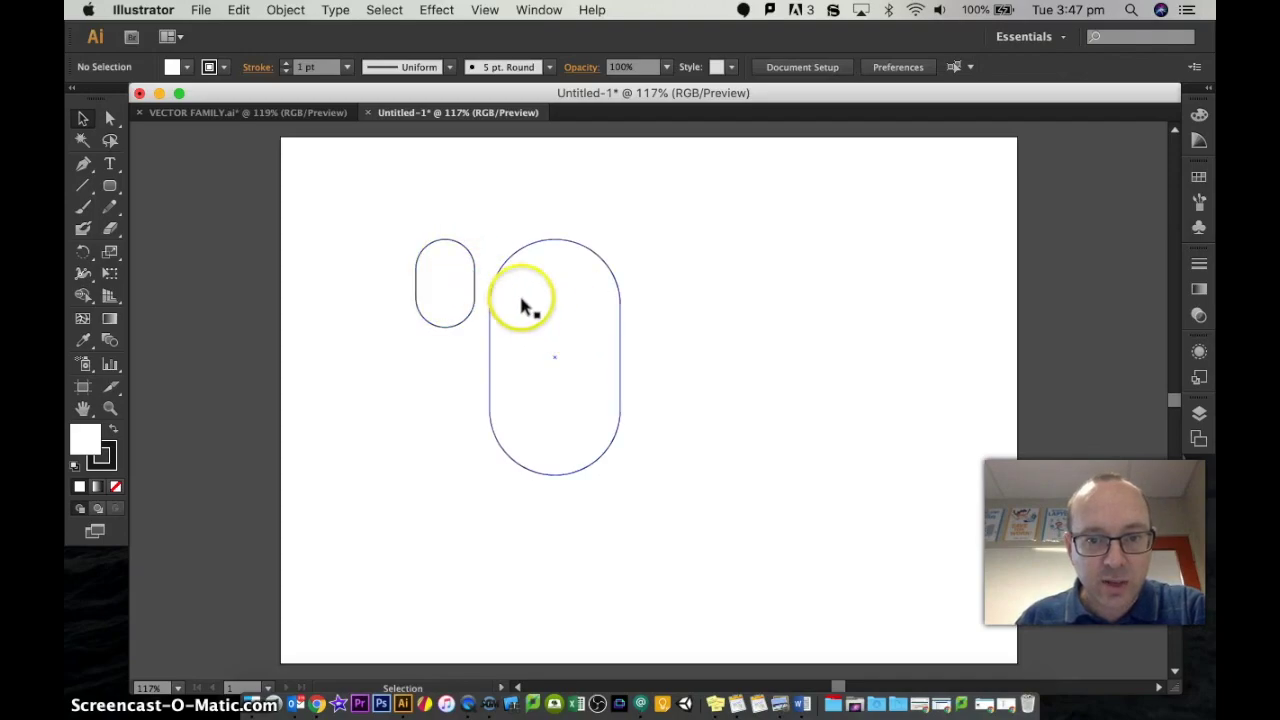
Delete the large rounded rectangle and enlarge the remaining one further in proportion.
{"action": "left_click", "coordinate": [580, 317]}
{"action": "key", "text": "Delete"}
{"action": "left_click", "coordinate": [443, 288]}
{"action": "left_click", "coordinate": [473, 328]}
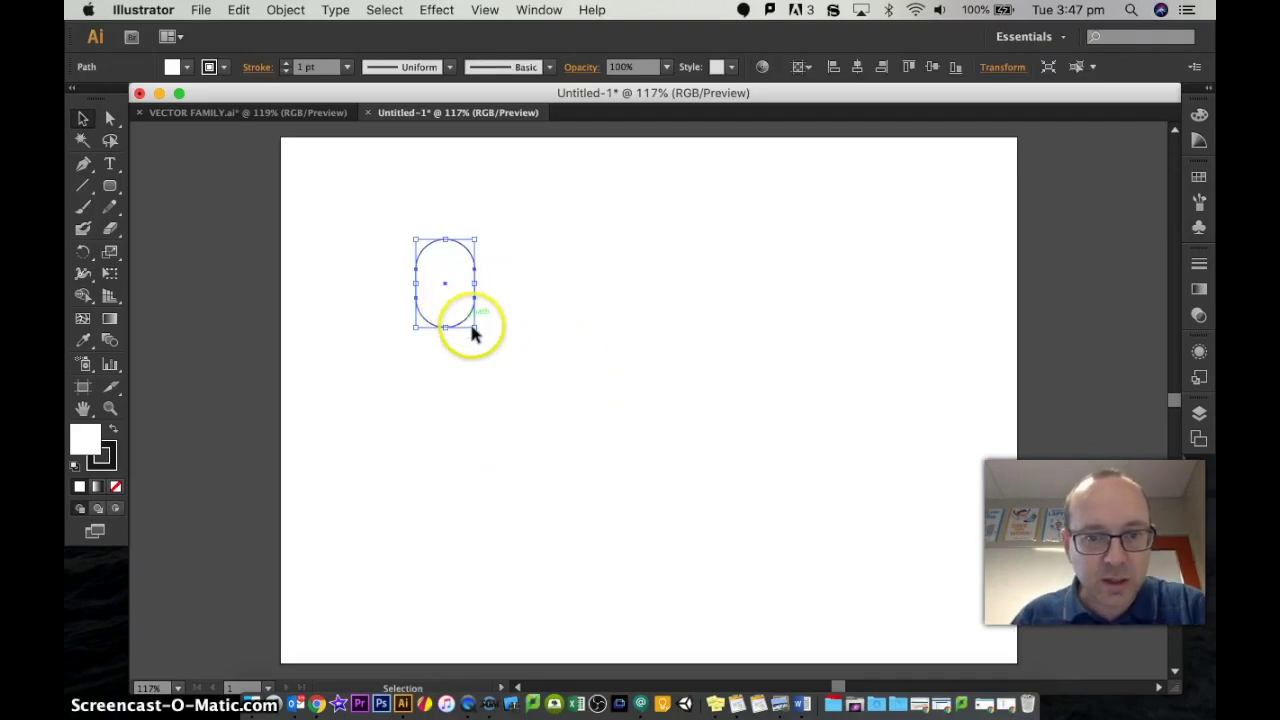
{"action": "left_click_drag", "start_coordinate": [475, 329], "coordinate": [517, 389]}
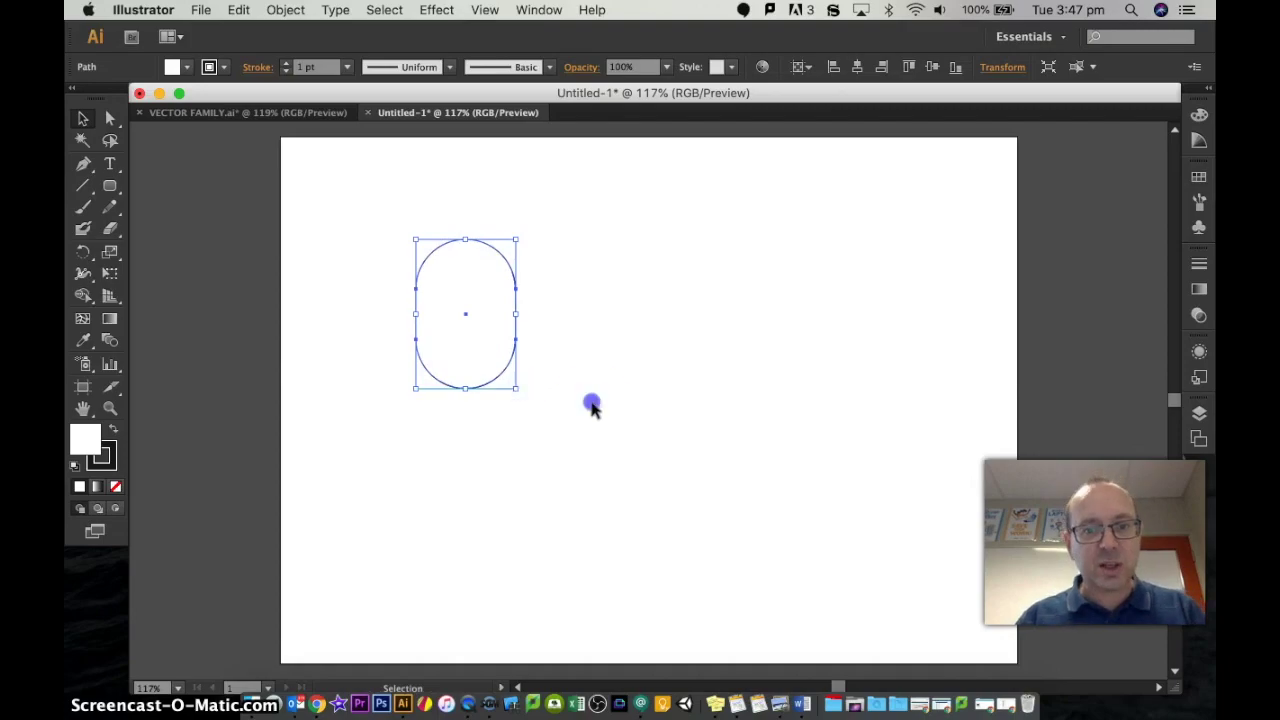
{"action": "left_click", "coordinate": [590, 403]}
{"action": "left_click", "coordinate": [442, 300]}
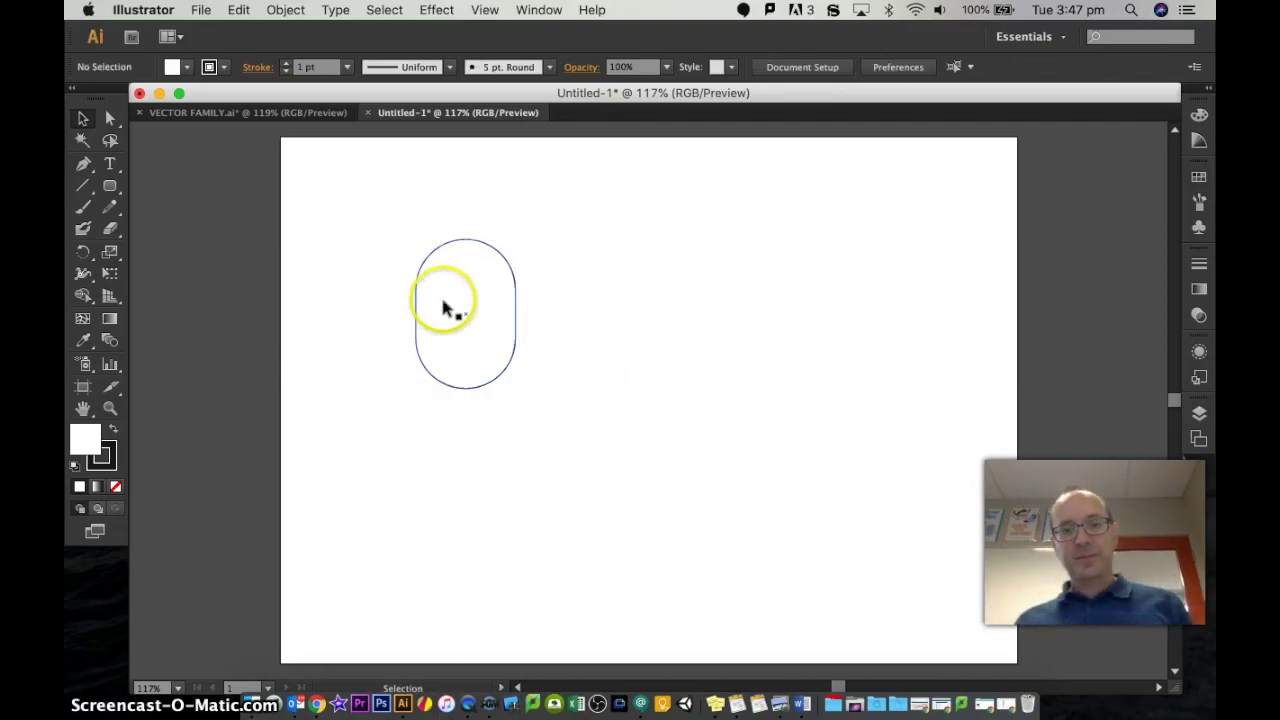
{"action": "left_click", "coordinate": [414, 299]}
{"action": "left_click", "coordinate": [451, 323]}
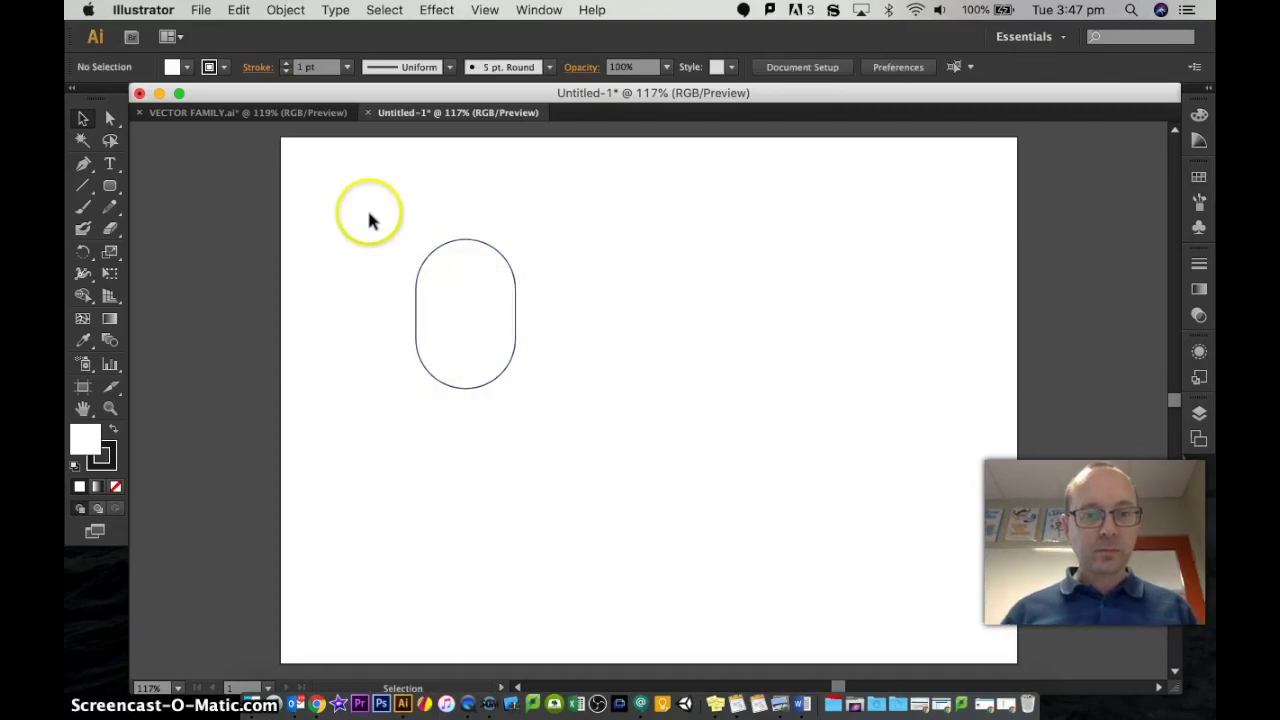
Fill the rounded rectangle with the tan skin colour C9AD77 and deselect it.
{"action": "left_click", "coordinate": [465, 282]}
{"action": "double_click", "coordinate": [85, 438]}
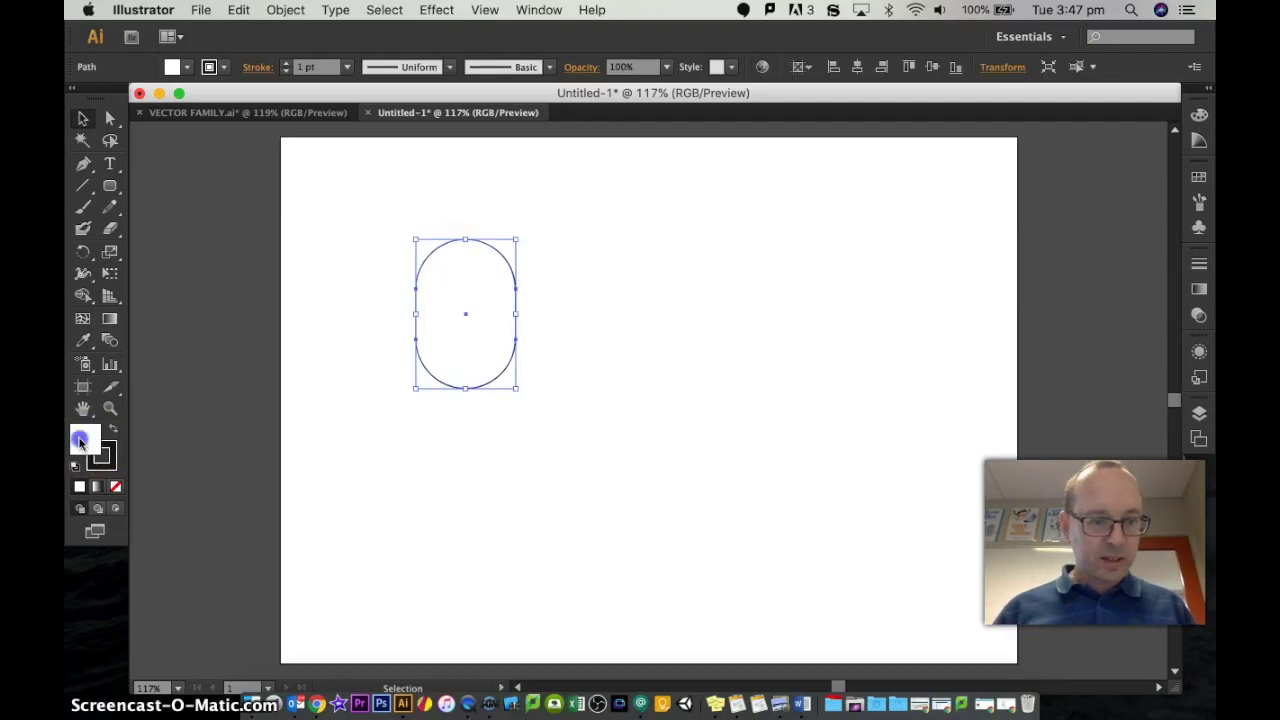
{"action": "left_click", "coordinate": [178, 278]}
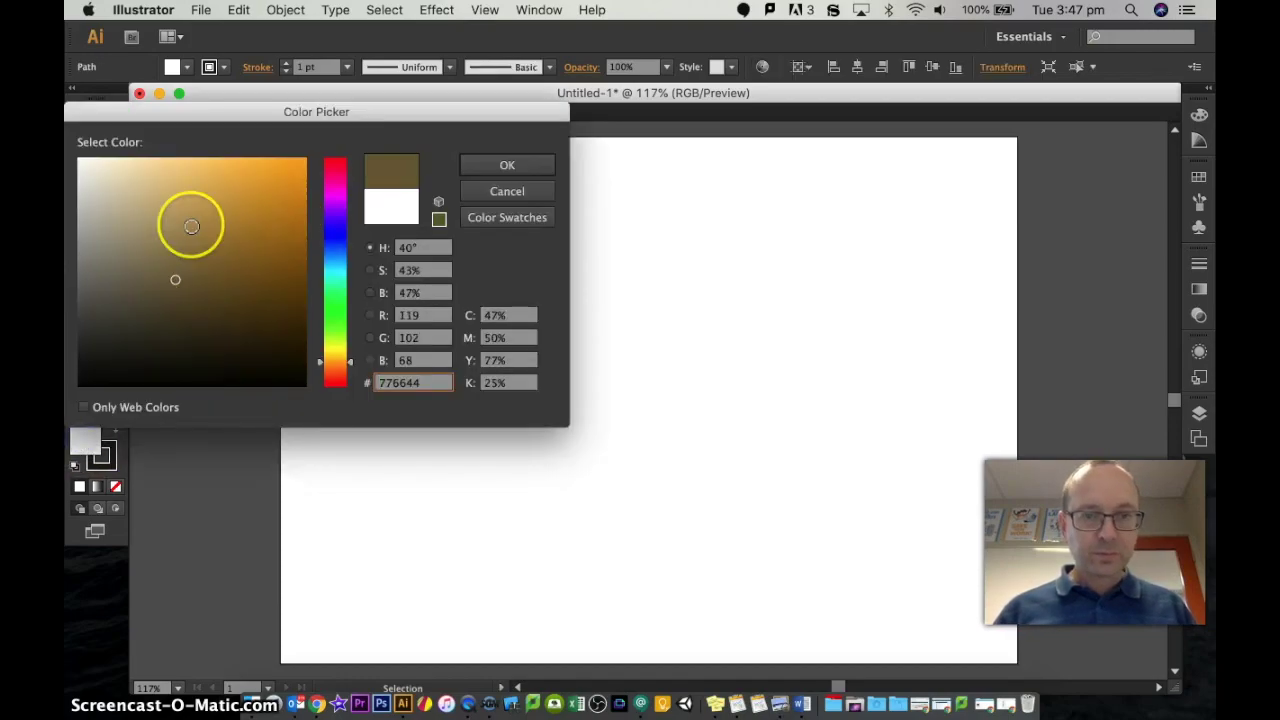
{"action": "left_click", "coordinate": [130, 236]}
{"action": "left_click", "coordinate": [173, 206]}
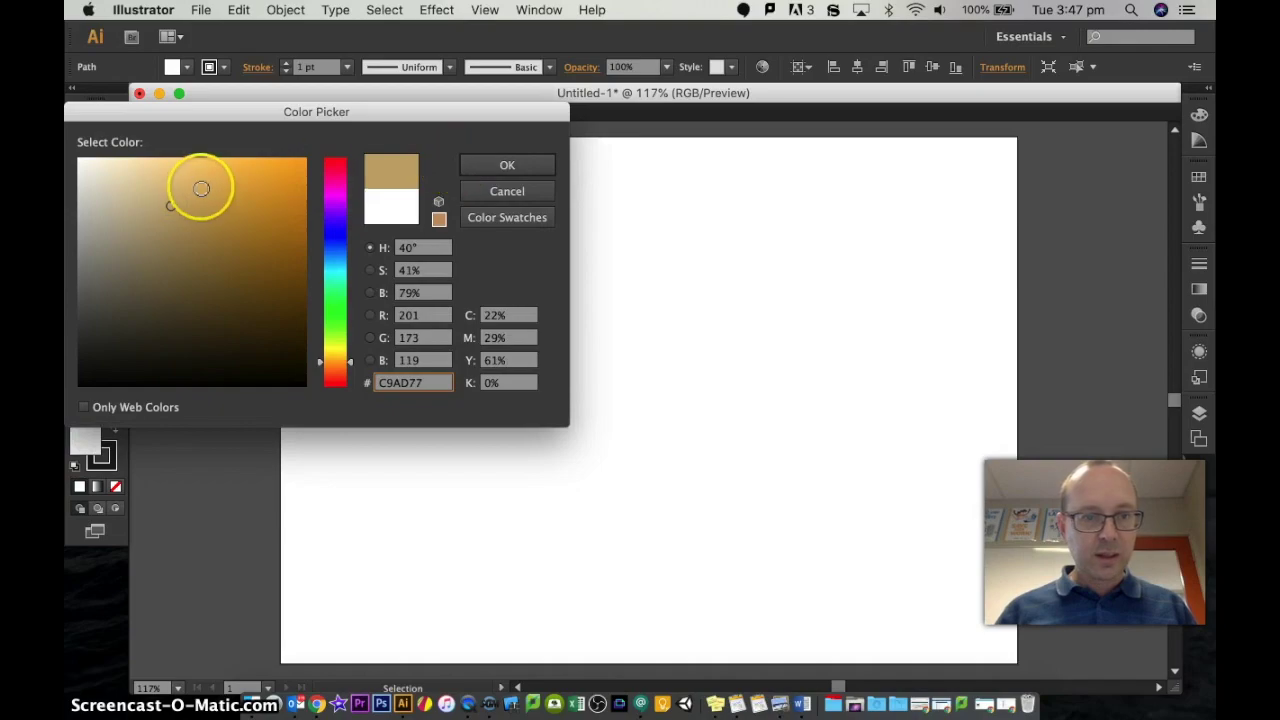
{"action": "left_click", "coordinate": [482, 168]}
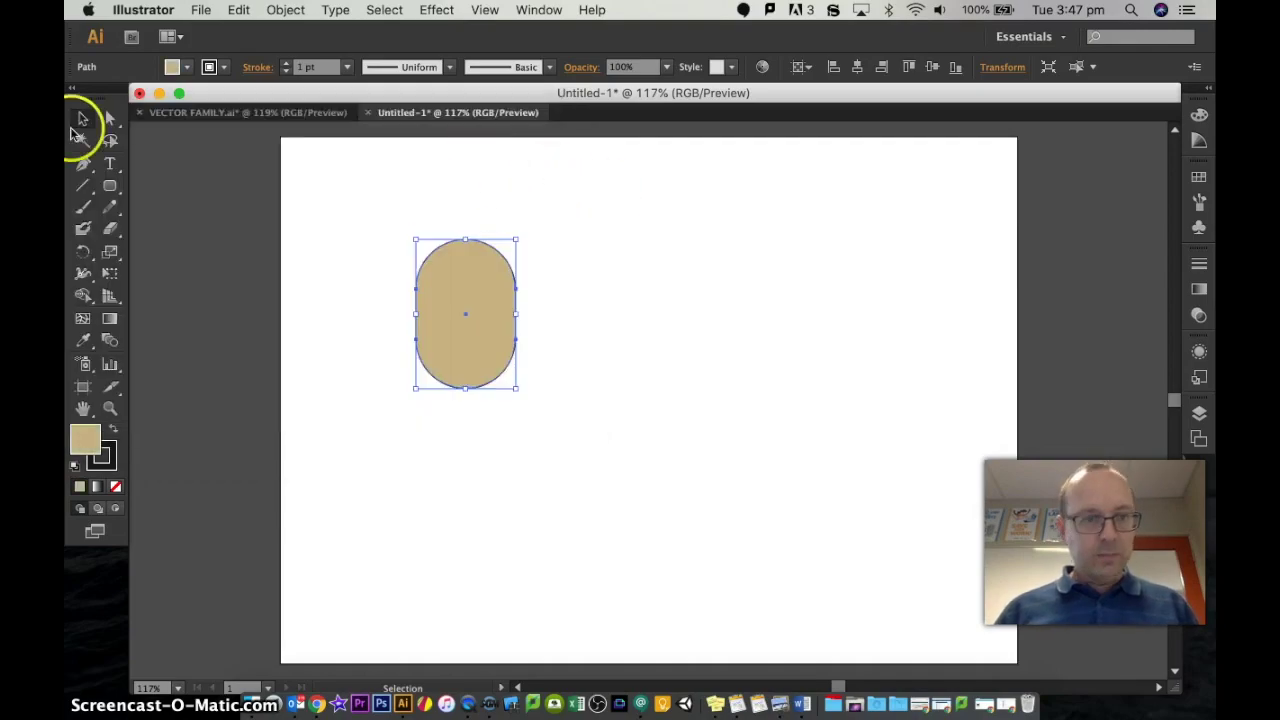
{"action": "left_click", "coordinate": [214, 176]}
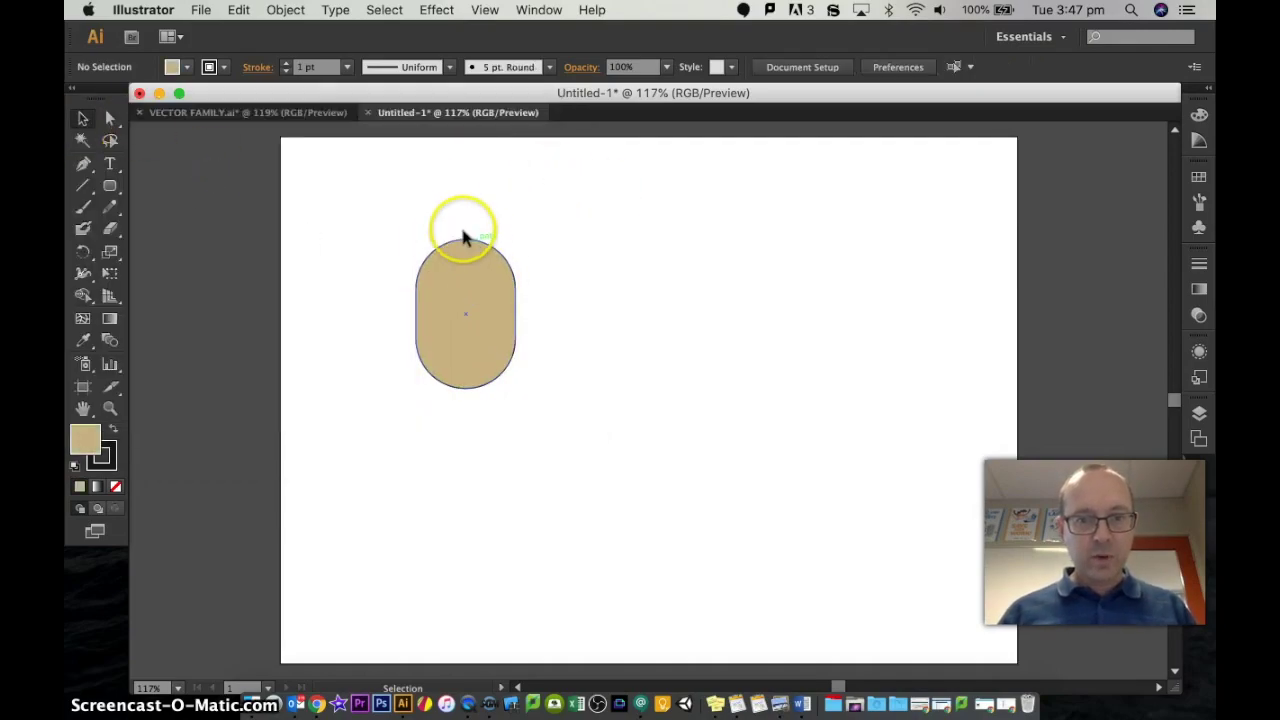
Remove the rounded rectangle's outline by lowering its stroke weight below 1 pt.
{"action": "left_click", "coordinate": [482, 279]}
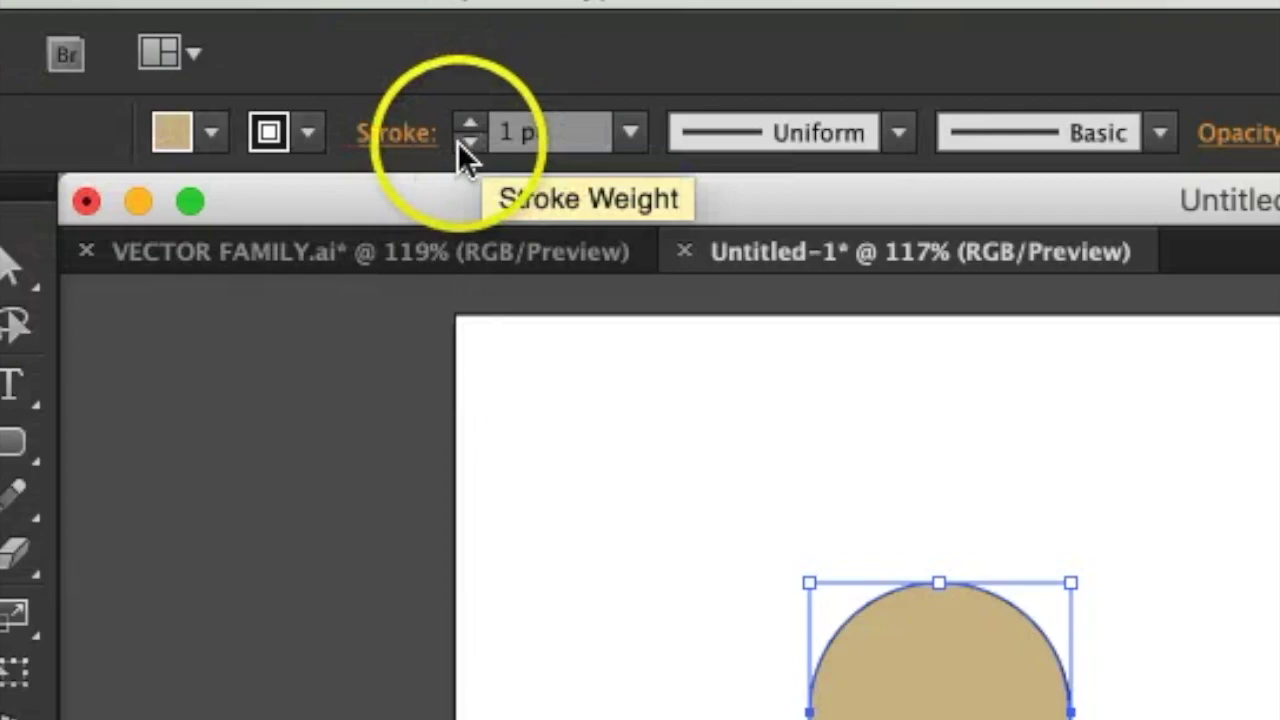
{"action": "left_click", "coordinate": [468, 141]}
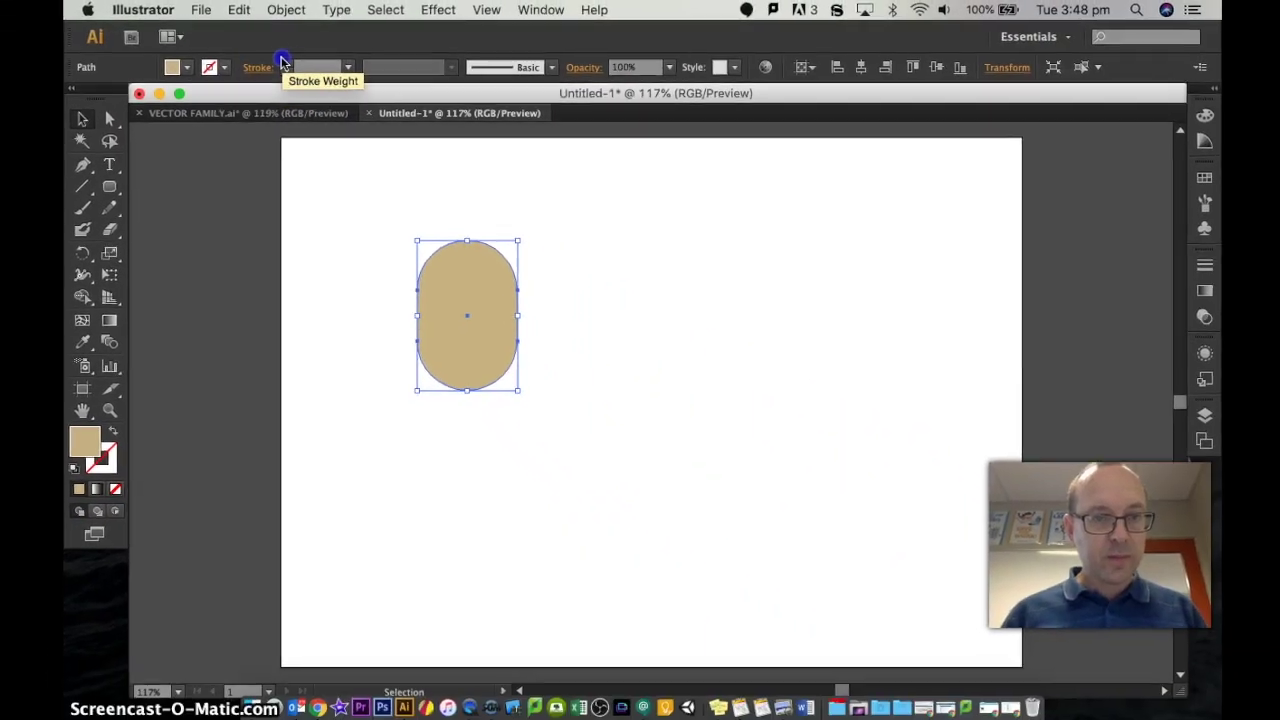
{"action": "left_click", "coordinate": [368, 88]}
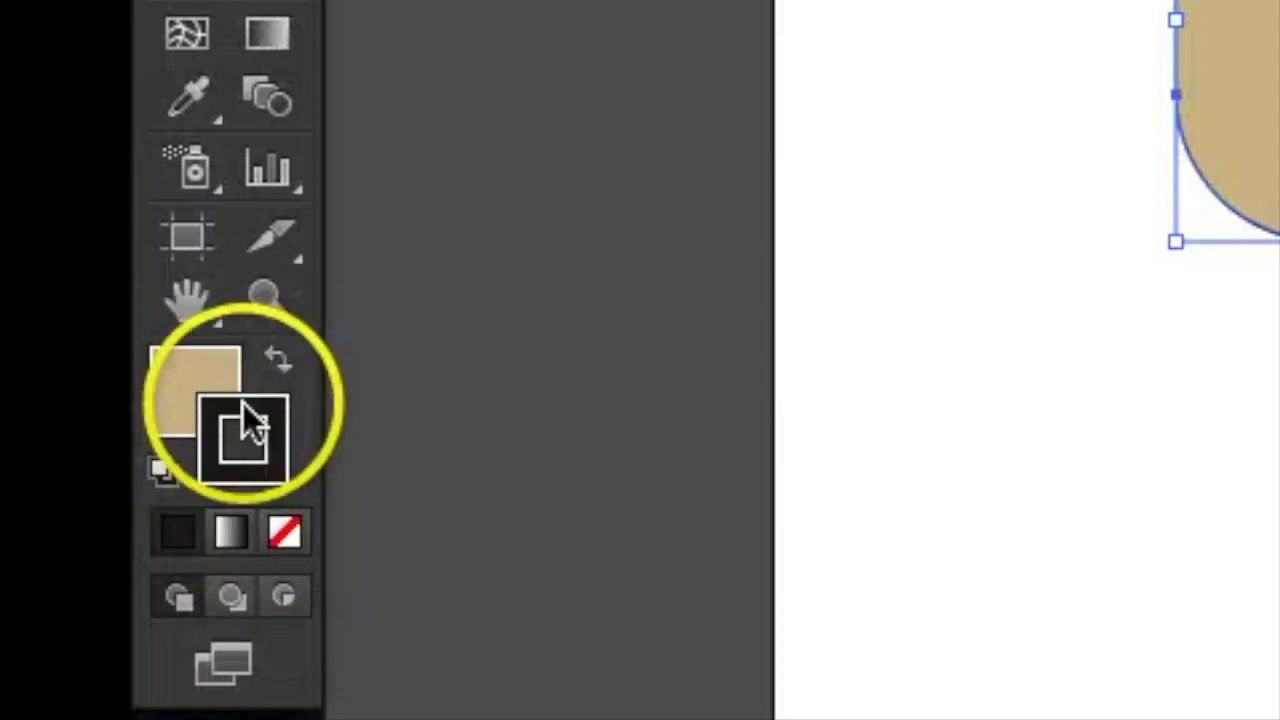
Set the rounded rectangle's stroke colour to None and deselect the shape.
{"action": "left_click", "coordinate": [295, 537]}
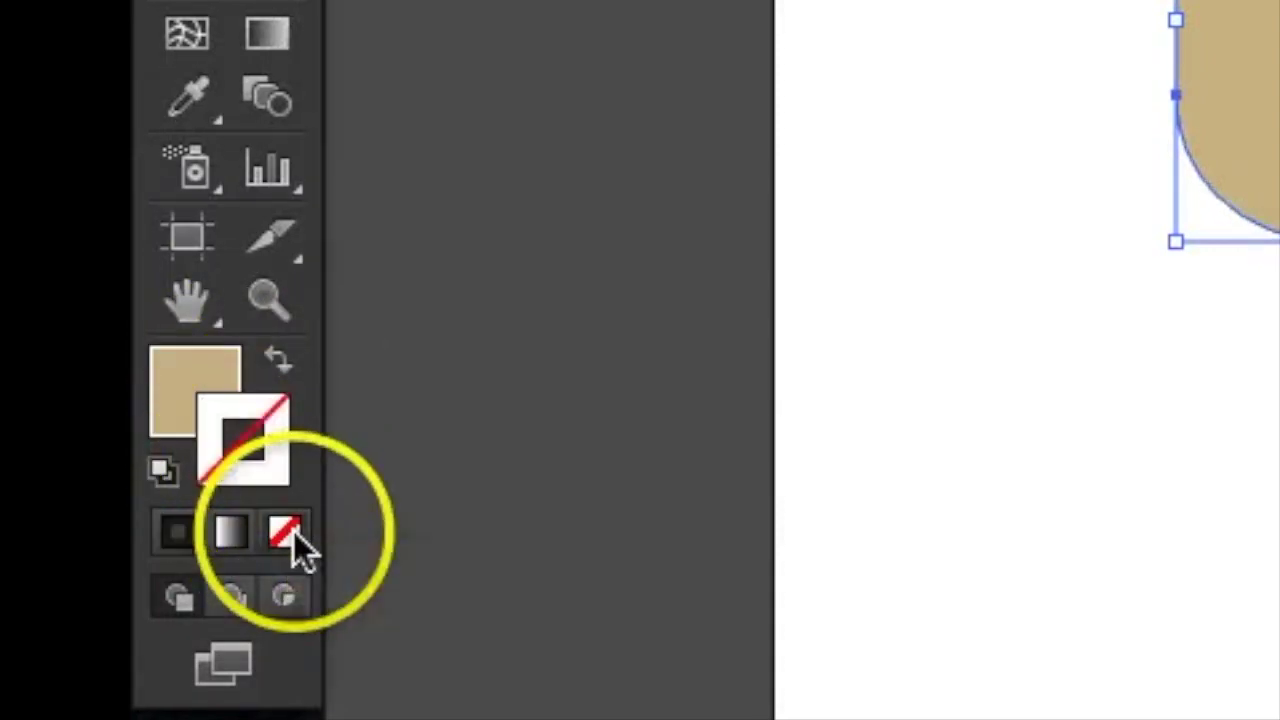
{"action": "left_click", "coordinate": [834, 480]}
{"action": "left_click", "coordinate": [1236, 120]}
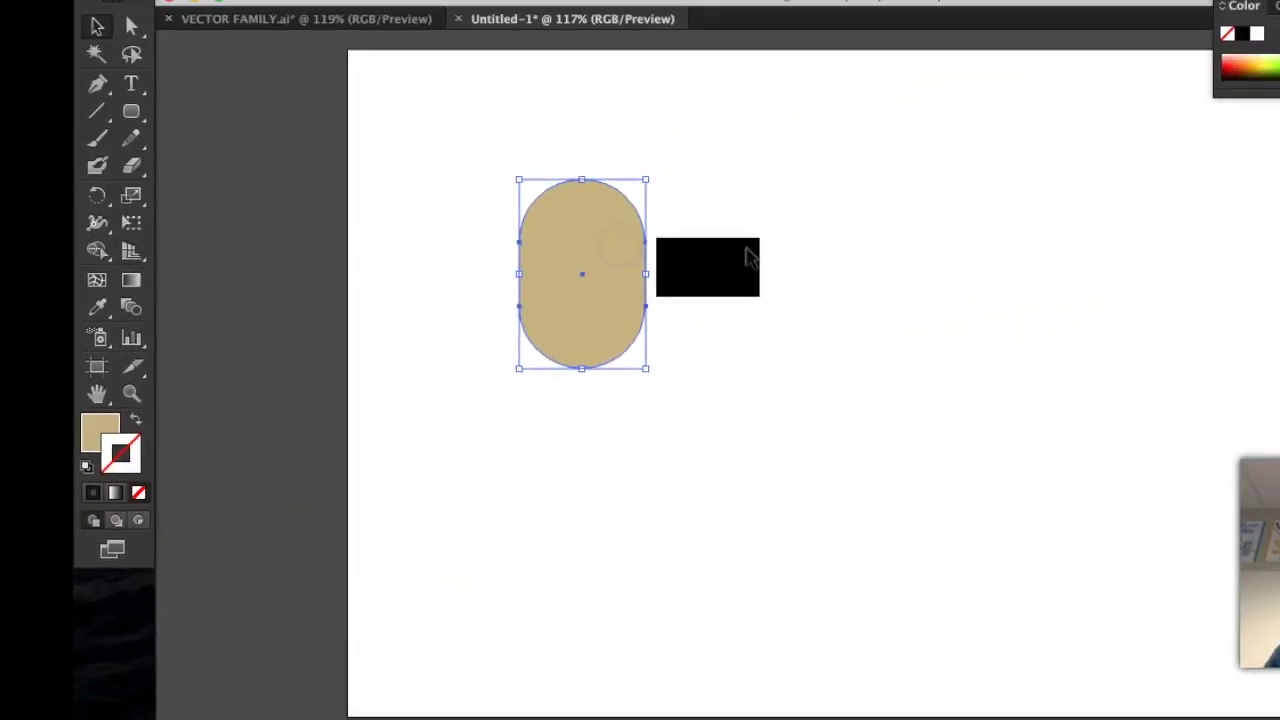
{"action": "left_click", "coordinate": [601, 298]}
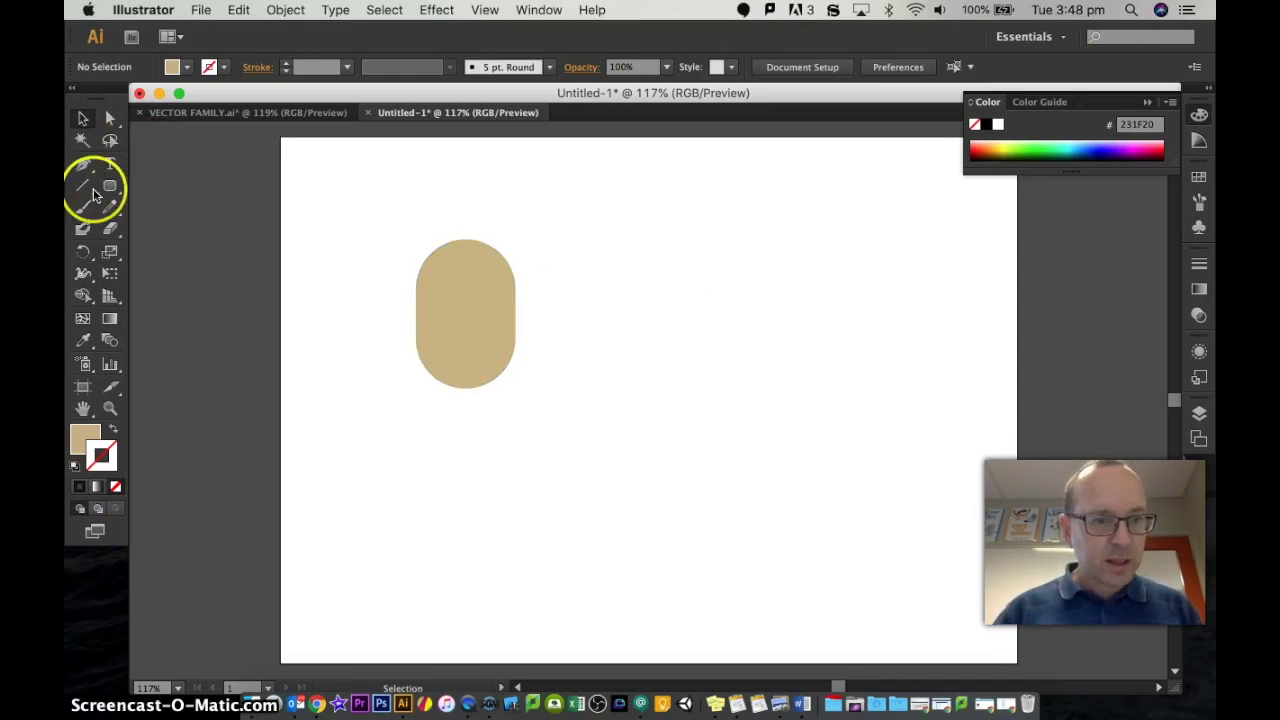
Switch to the Ellipse tool and set the fill colour to near-black 070707 with nothing selected.
{"action": "left_click_drag", "start_coordinate": [115, 185], "coordinate": [192, 226]}
{"action": "double_click", "coordinate": [72, 442]}
{"action": "left_click_drag", "start_coordinate": [150, 366], "coordinate": [83, 375]}
{"action": "left_click", "coordinate": [505, 166]}
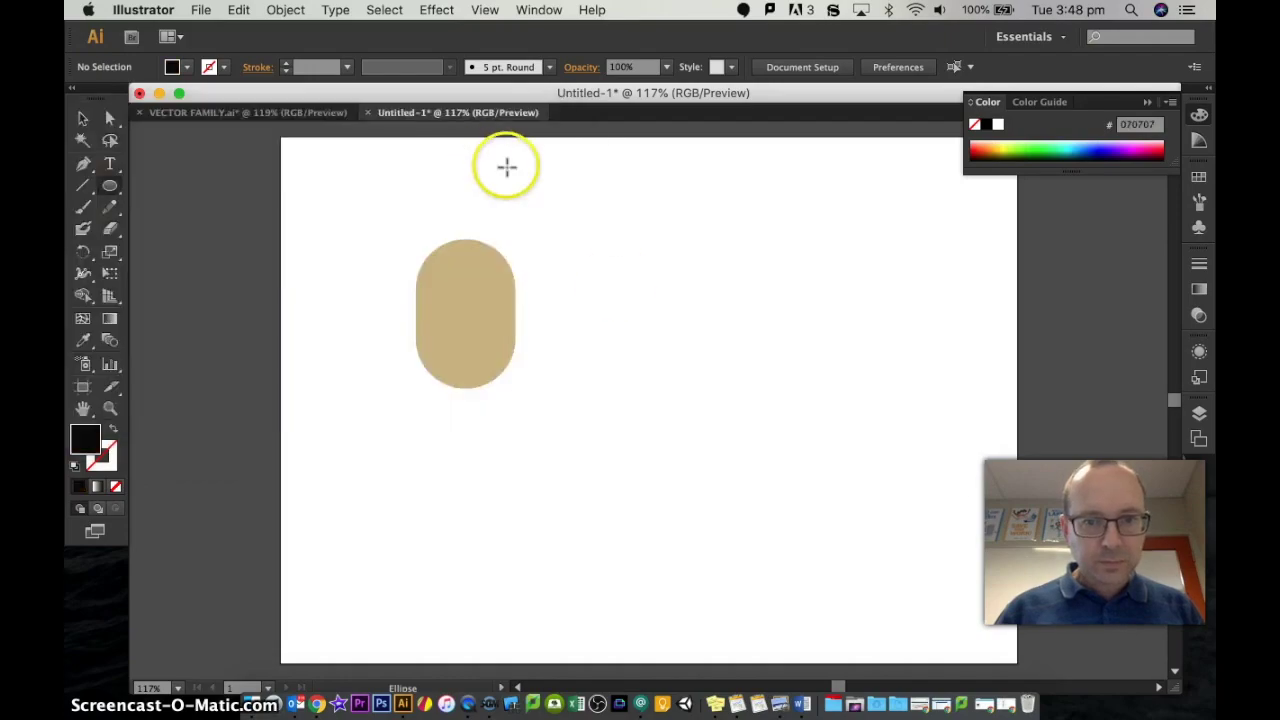
{"action": "left_click_drag", "start_coordinate": [638, 329], "coordinate": [786, 491]}
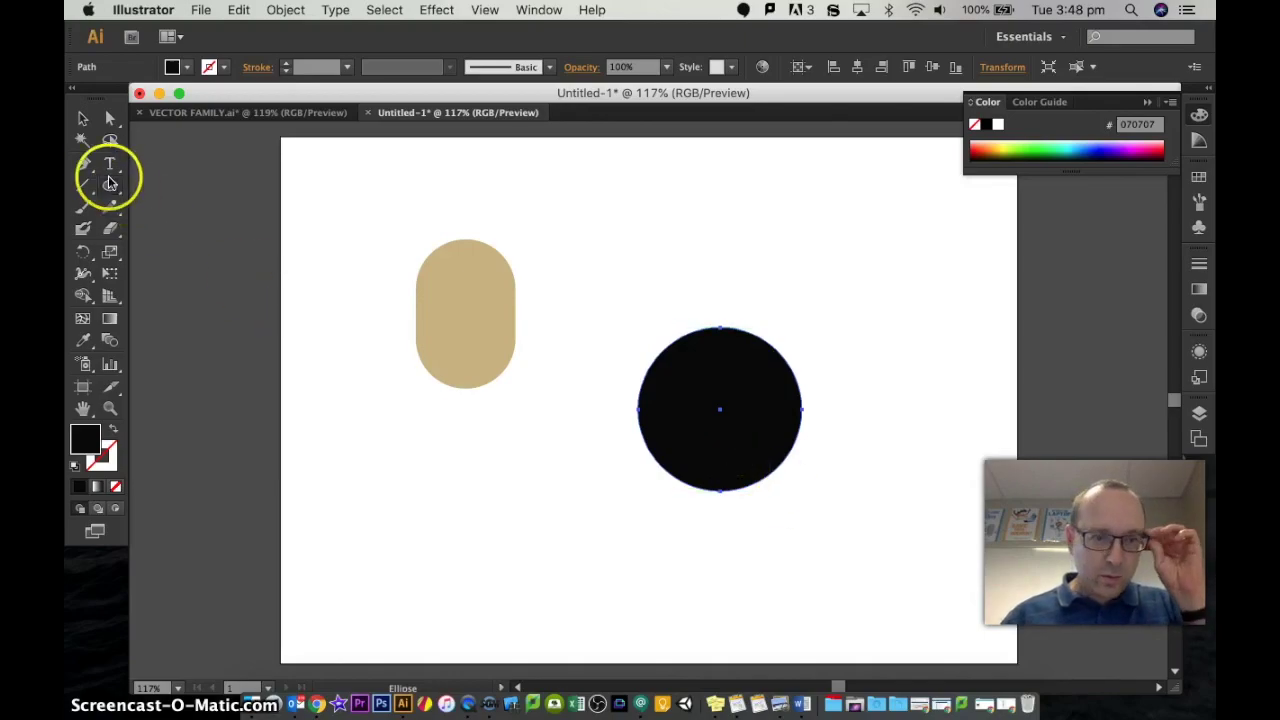
{"action": "left_click", "coordinate": [84, 120]}
{"action": "left_click", "coordinate": [85, 121]}
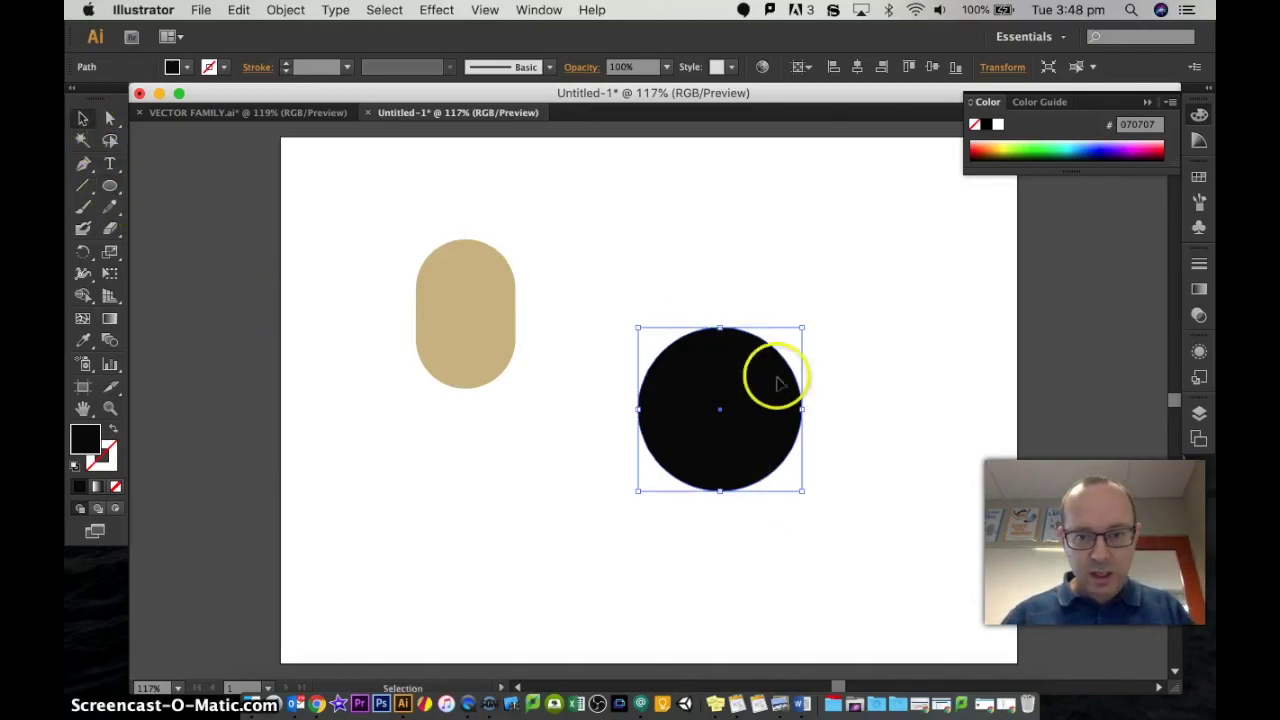
{"action": "key", "text": "Delete"}
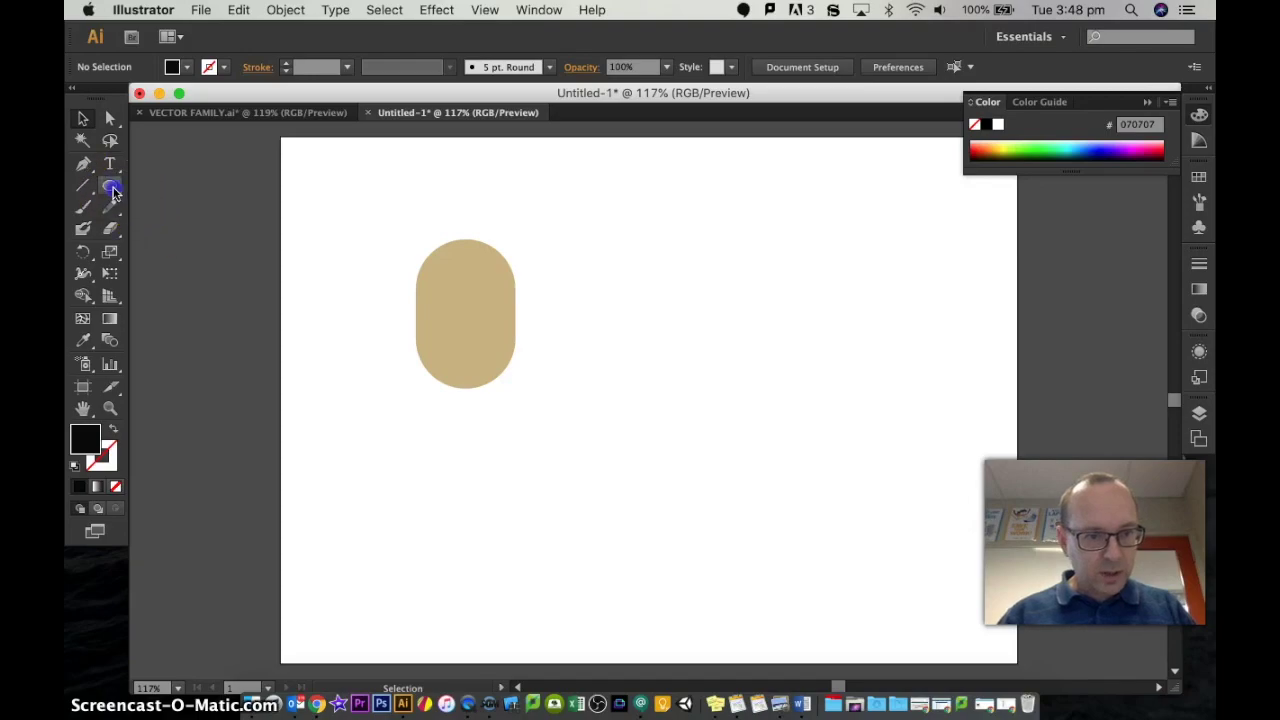
Draw a perfect near-black circle on the empty artboard area beside the tan rounded rectangle and deselect it.
{"action": "left_click", "coordinate": [110, 186]}
{"action": "left_click_drag", "start_coordinate": [643, 331], "coordinate": [801, 492]}
{"action": "key", "text": "shift"}
{"action": "key", "text": "shift"}
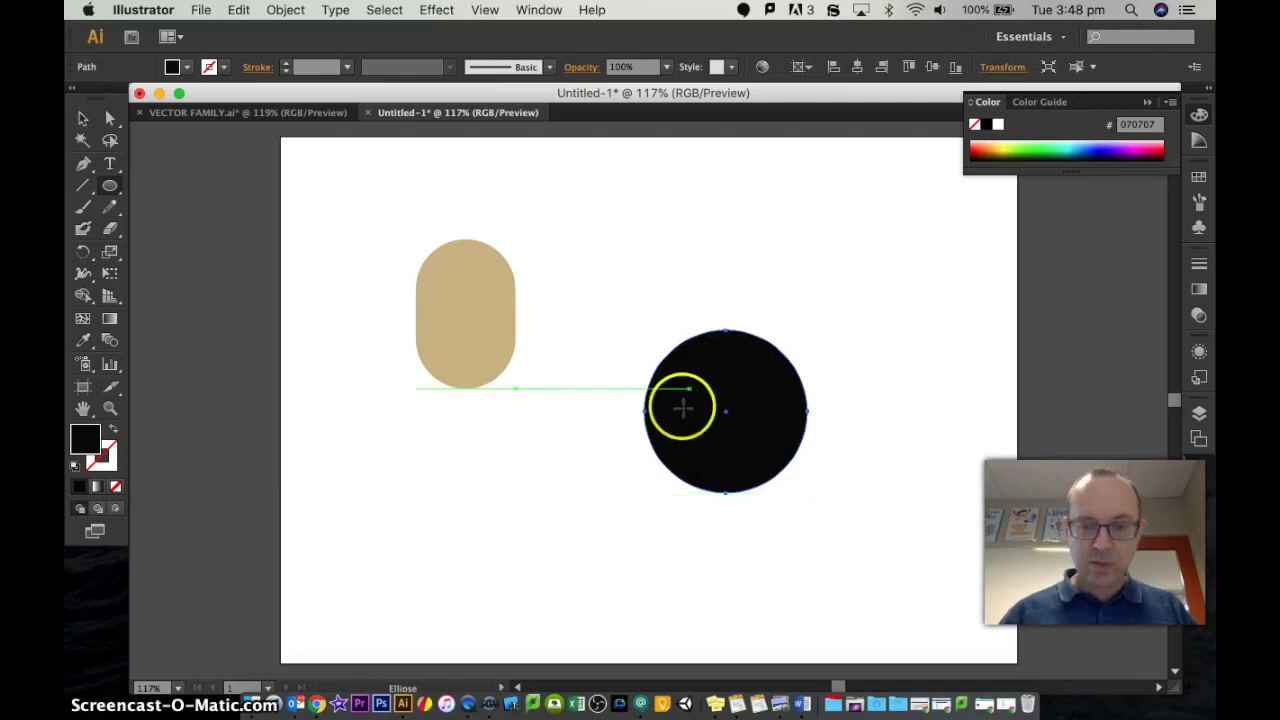
{"action": "key", "text": "backslash"}
{"action": "left_click", "coordinate": [85, 117]}
{"action": "left_click", "coordinate": [186, 210]}
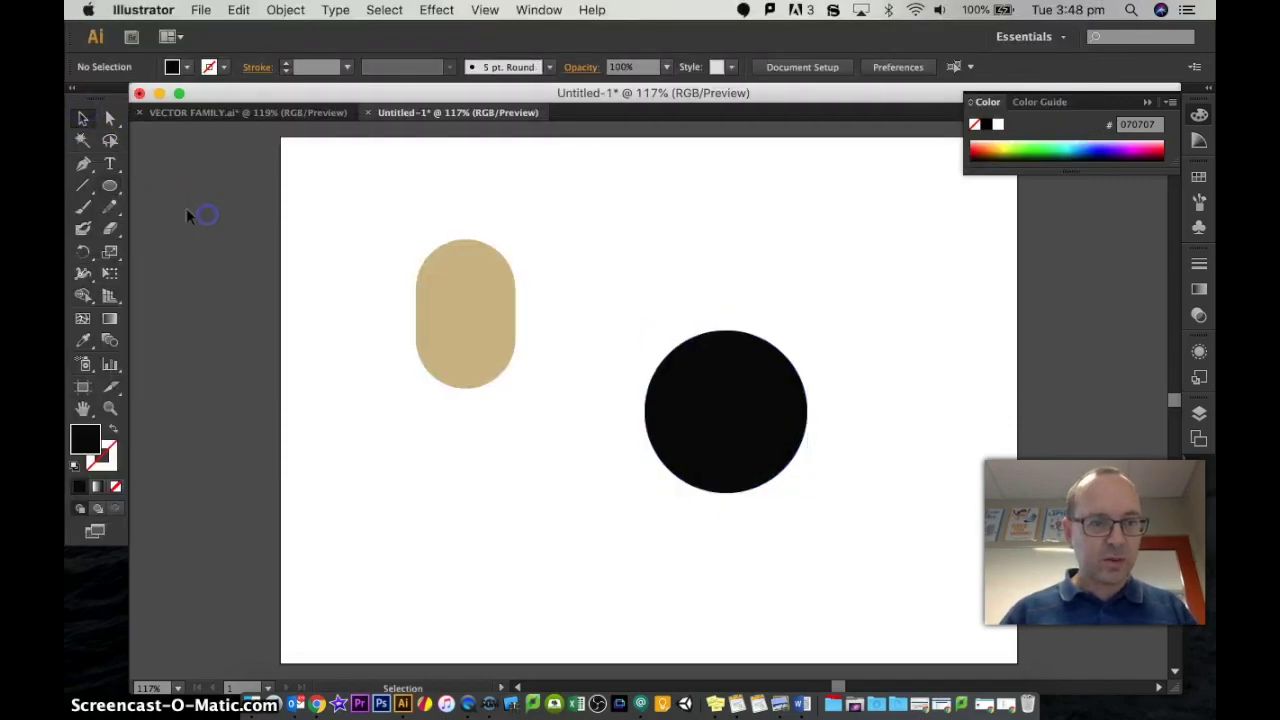
Draw a wide rectangle covering the upper half of the black circle and deselect it.
{"action": "left_click", "coordinate": [110, 188]}
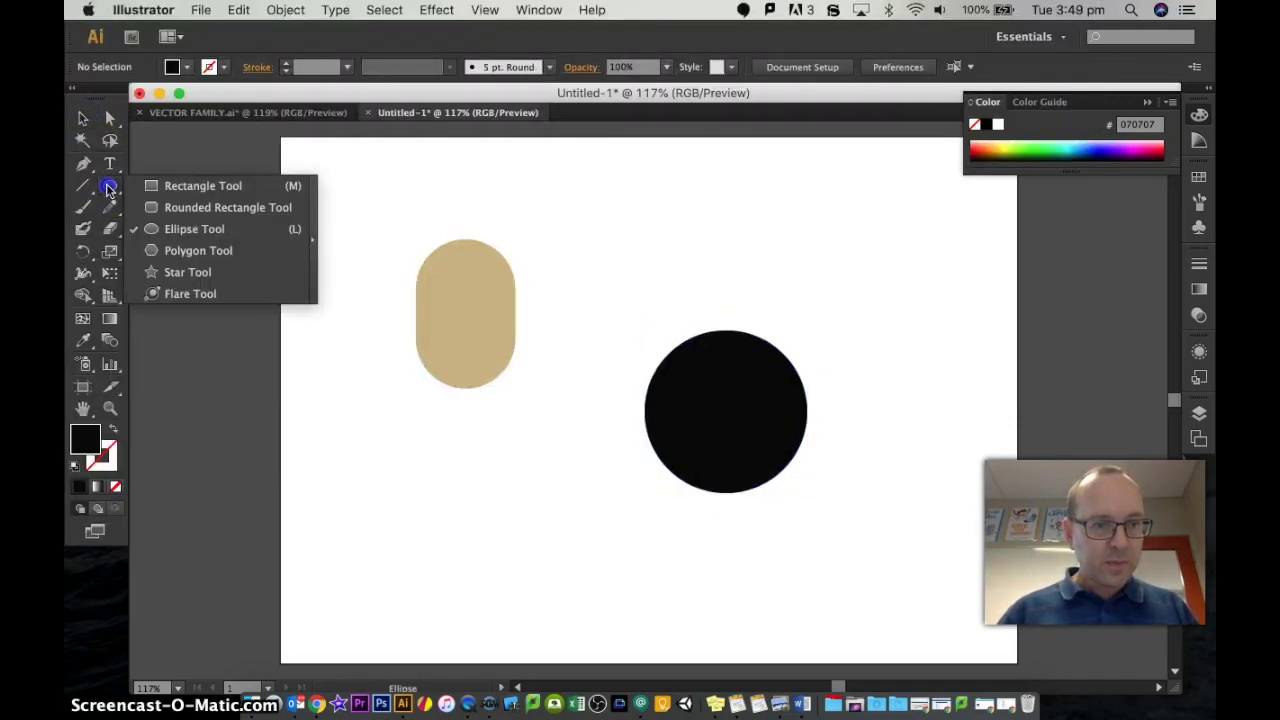
{"action": "left_click_drag", "start_coordinate": [110, 190], "coordinate": [180, 191]}
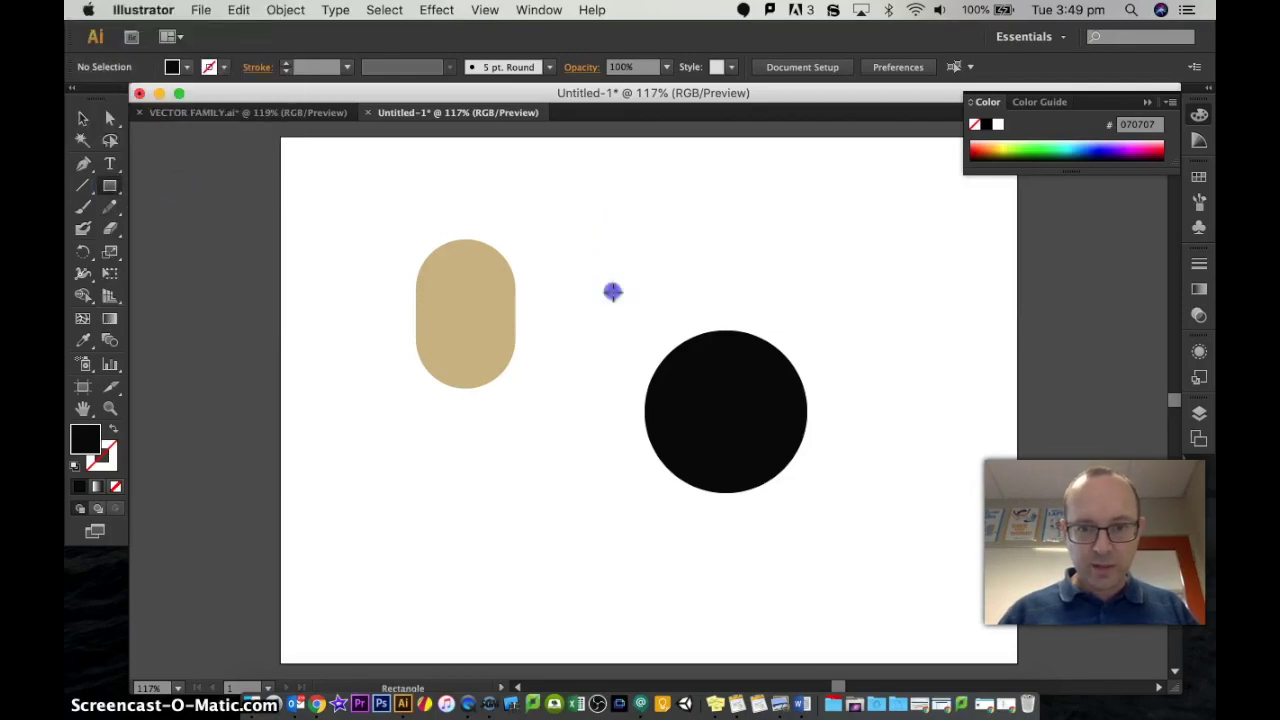
{"action": "left_click_drag", "start_coordinate": [612, 291], "coordinate": [839, 409]}
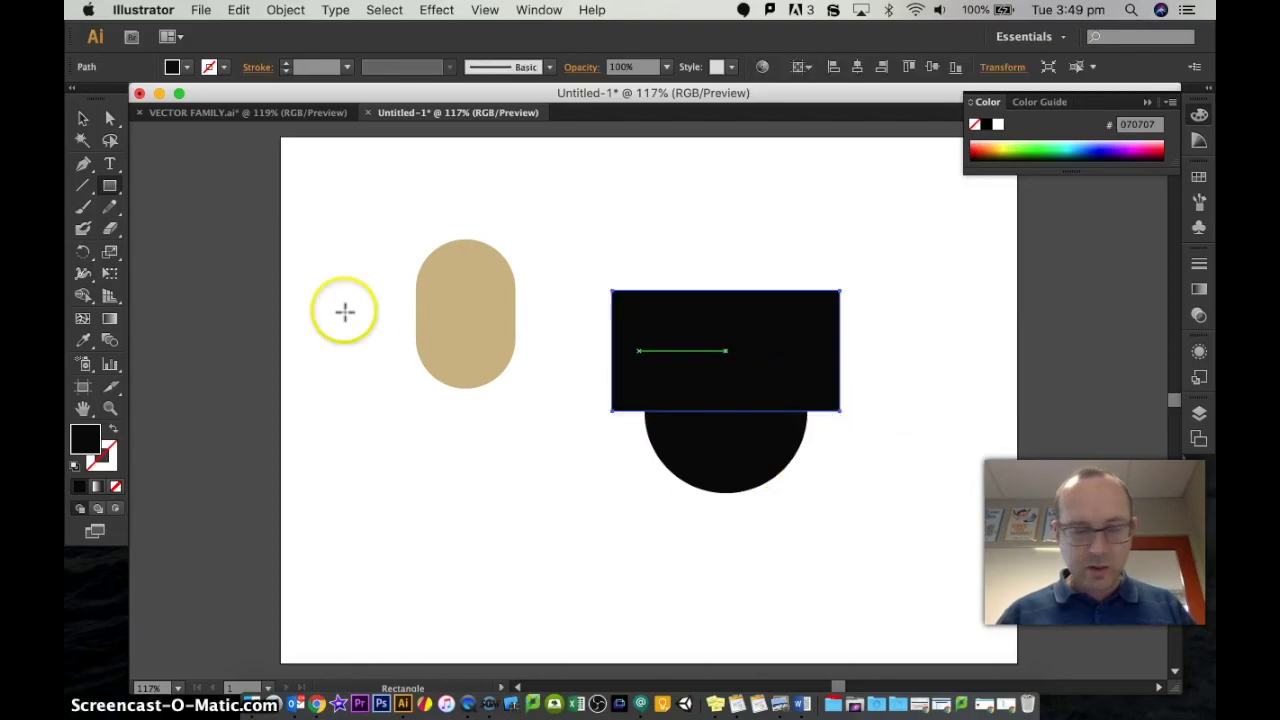
{"action": "left_click", "coordinate": [567, 231]}
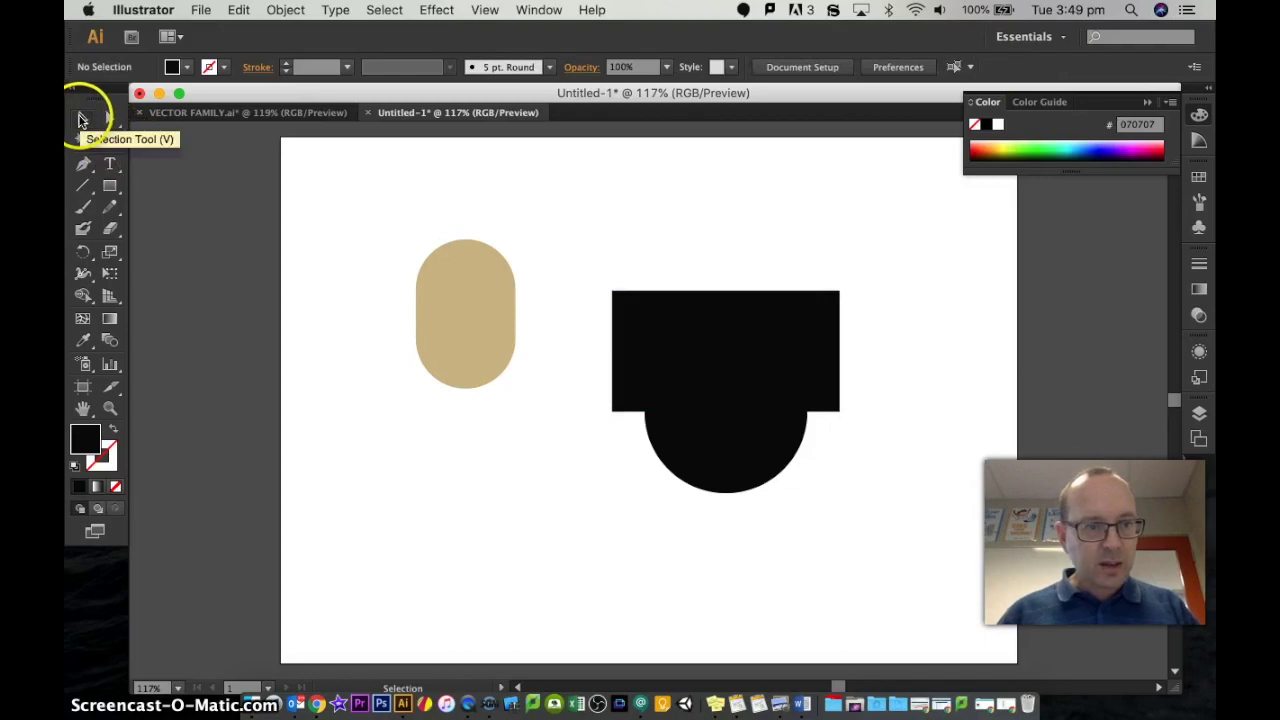
Cut the rectangle out of the circle with Pathfinder's Minus Front to leave the lower half circle, and deselect it.
{"action": "left_click_drag", "start_coordinate": [577, 257], "coordinate": [918, 535]}
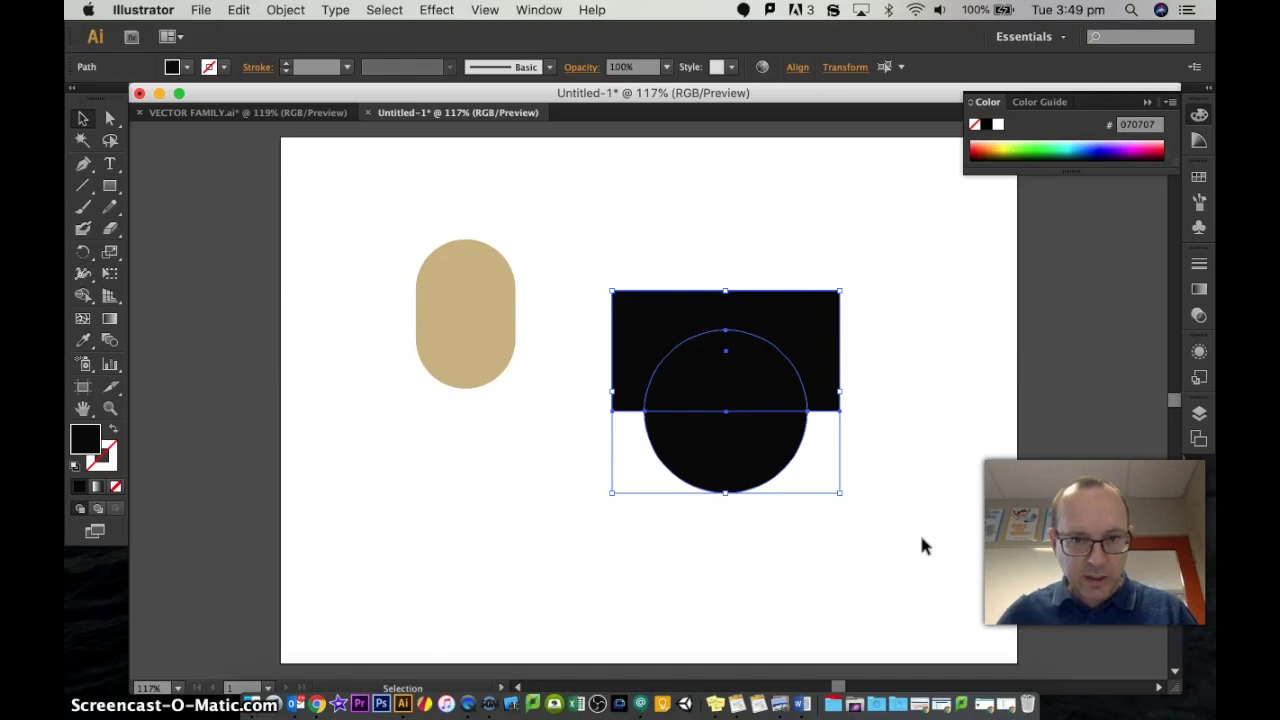
{"action": "left_click", "coordinate": [542, 9]}
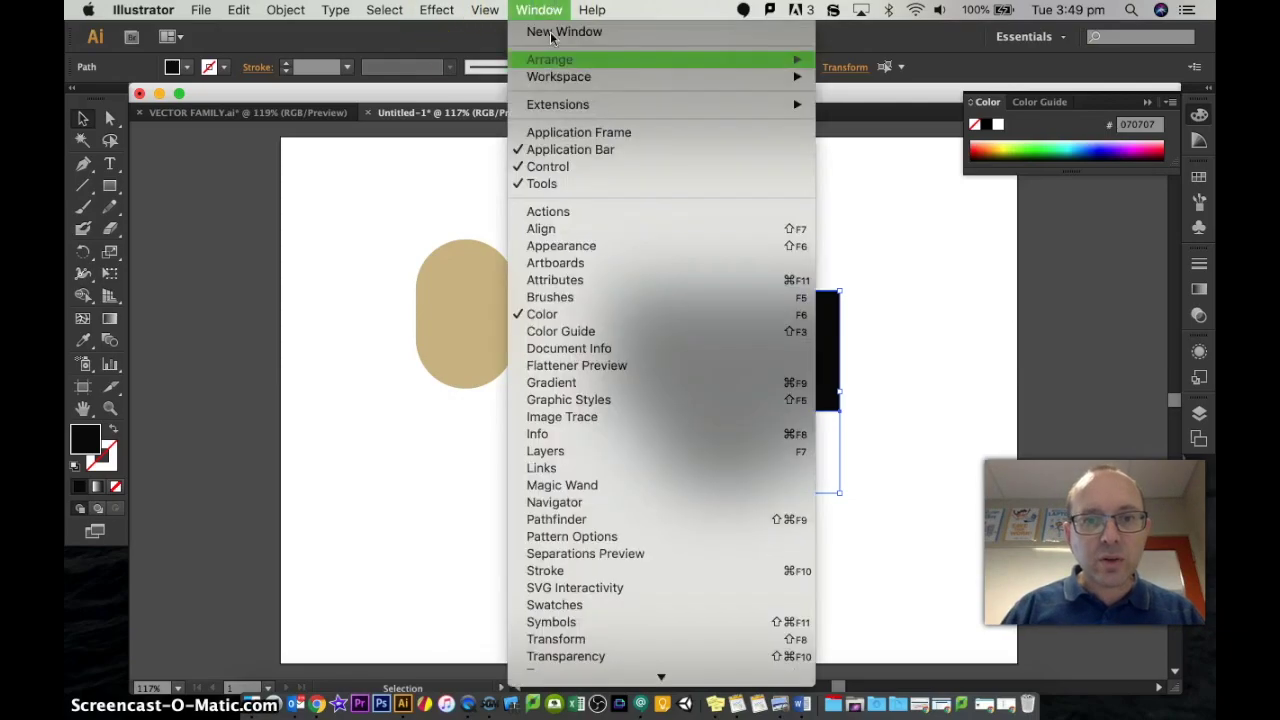
{"action": "left_click", "coordinate": [557, 519]}
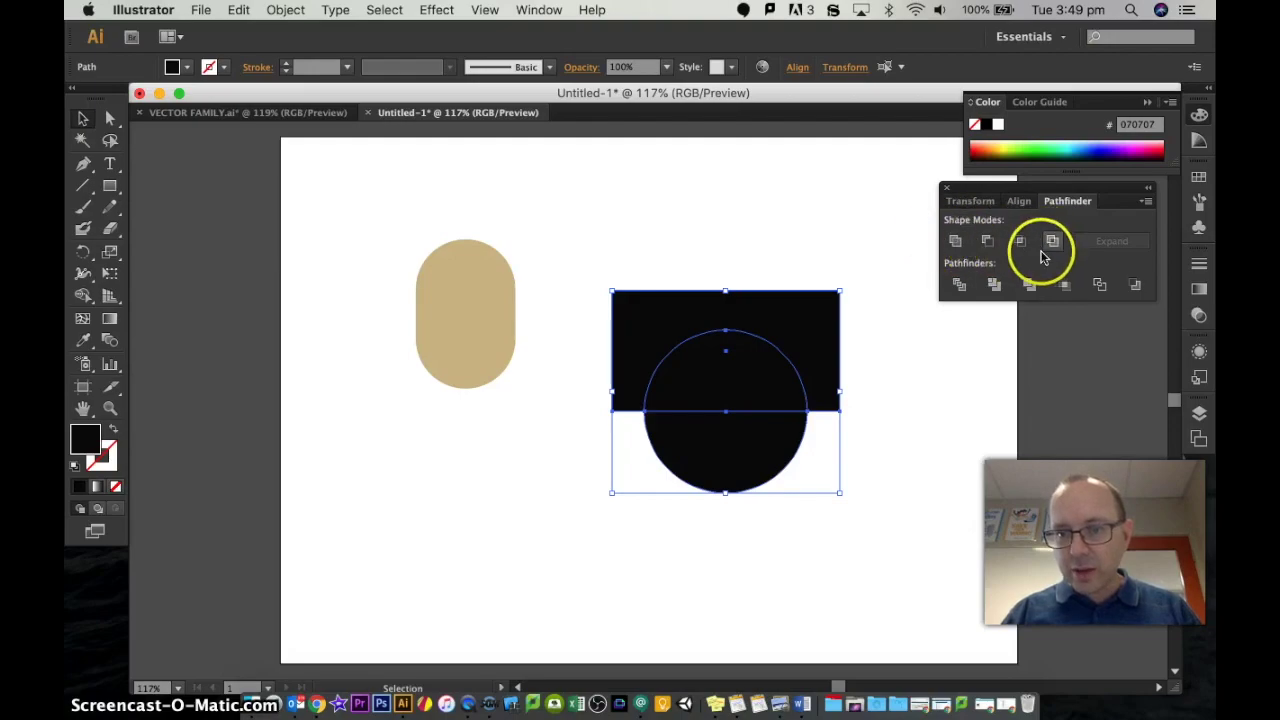
{"action": "left_click", "coordinate": [988, 242]}
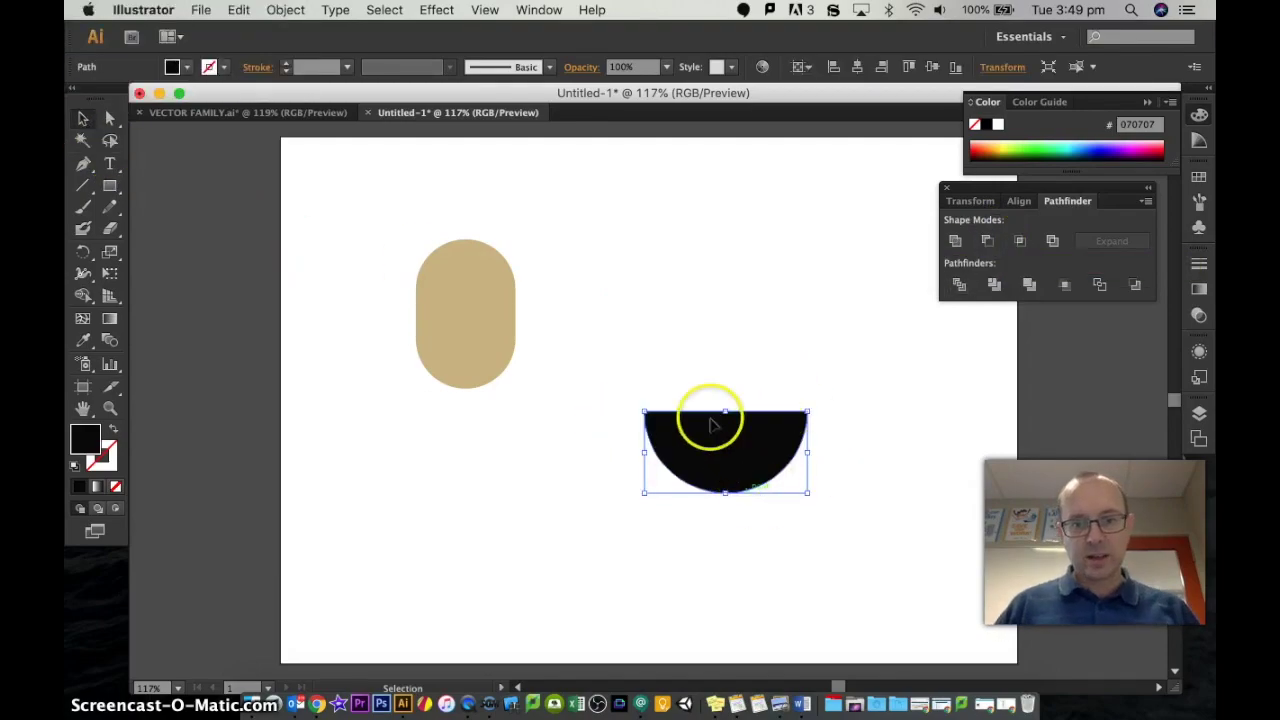
{"action": "left_click", "coordinate": [666, 343]}
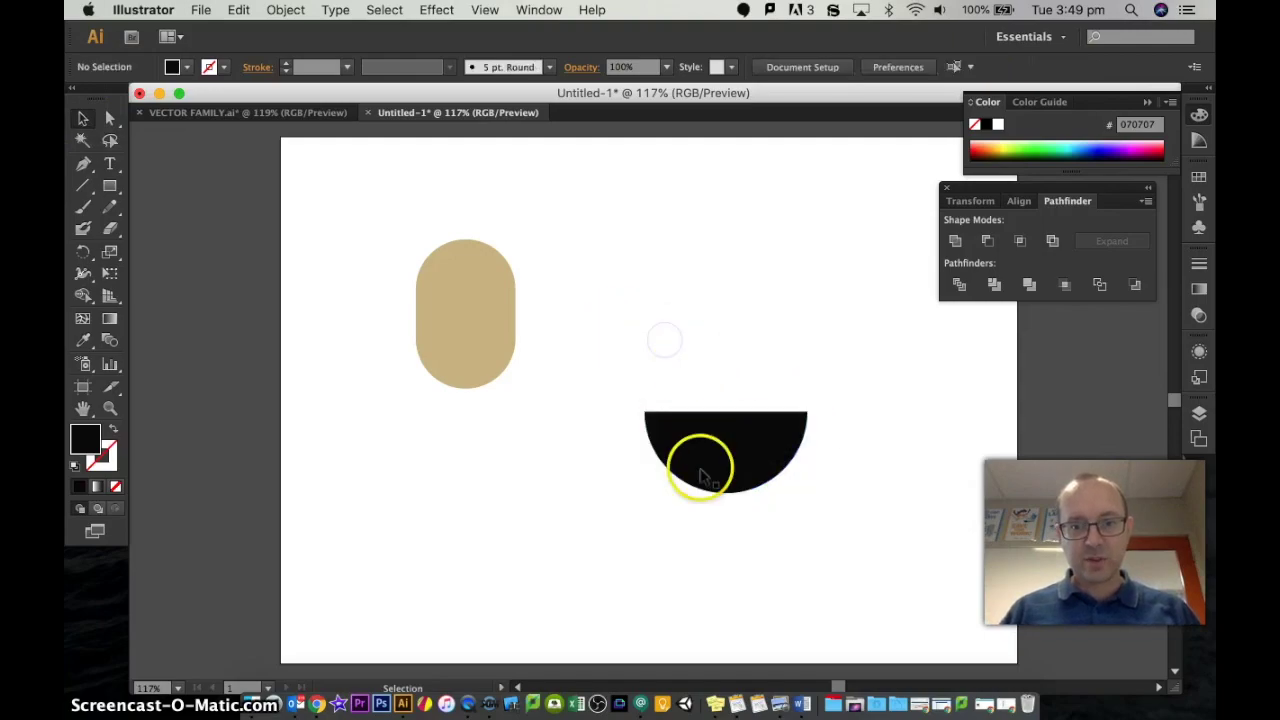
{"action": "left_click", "coordinate": [704, 452]}
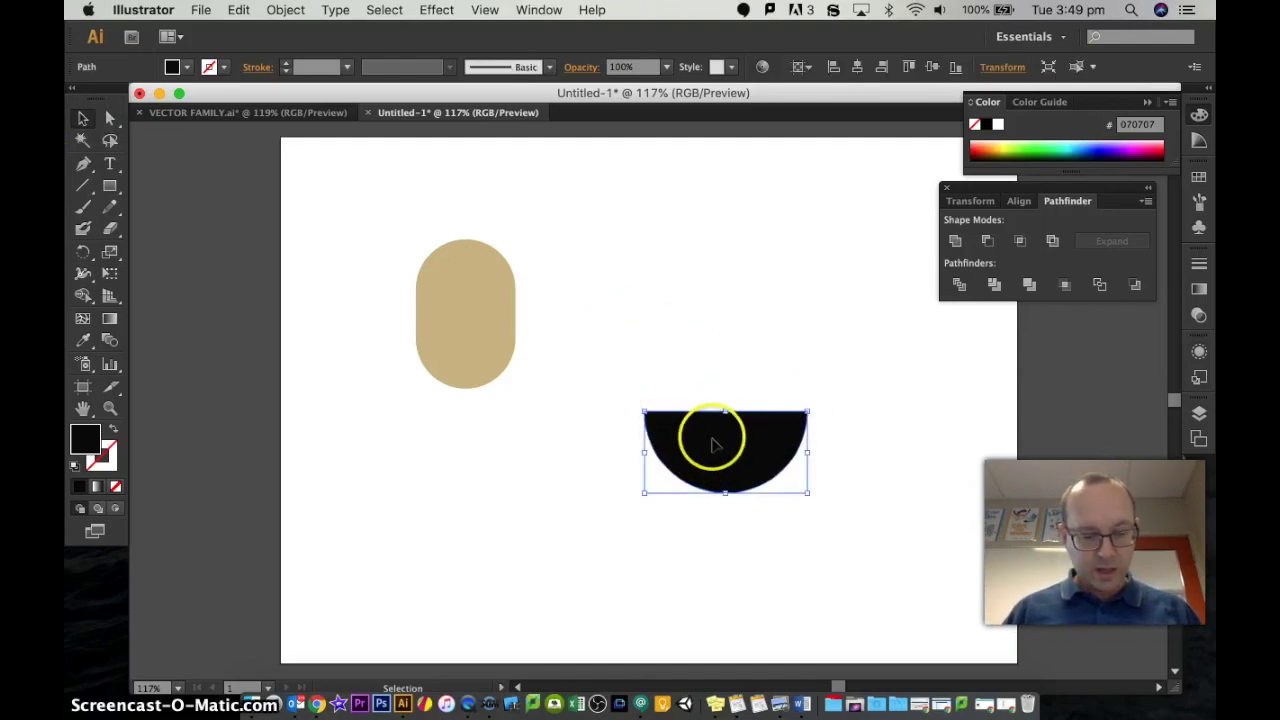
{"action": "left_click_drag", "start_coordinate": [720, 452], "coordinate": [714, 336]}
{"action": "left_click_drag", "start_coordinate": [714, 336], "coordinate": [718, 212]}
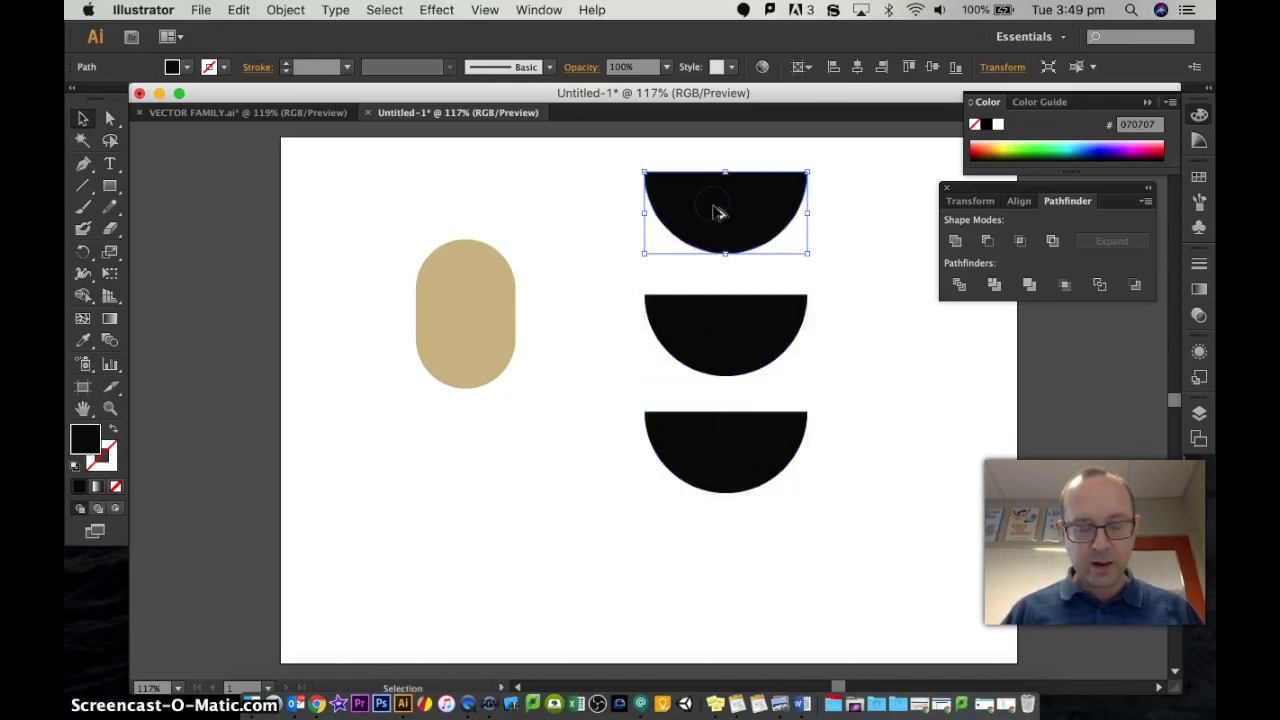
{"action": "key", "text": "super+z"}
{"action": "key", "text": "super+z"}
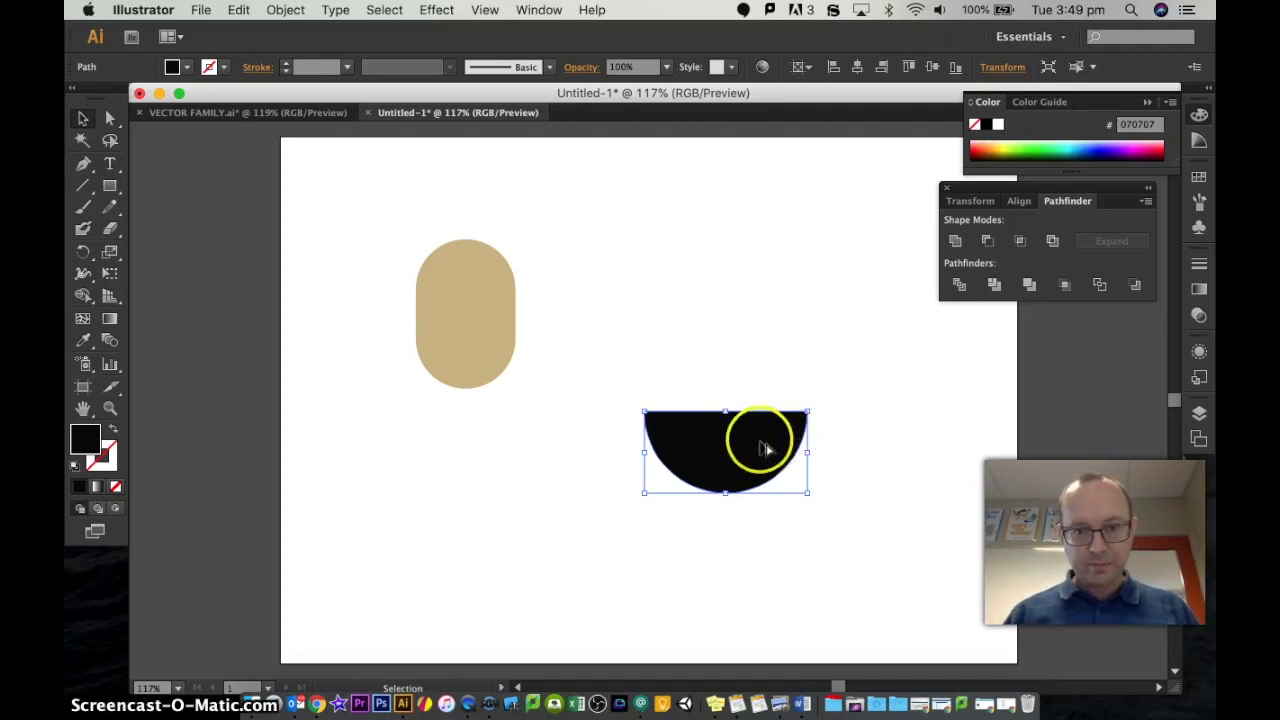
Duplicate the black half circle twice, stacking the copies one above the other over the original.
{"action": "left_click_drag", "start_coordinate": [765, 450], "coordinate": [760, 340]}
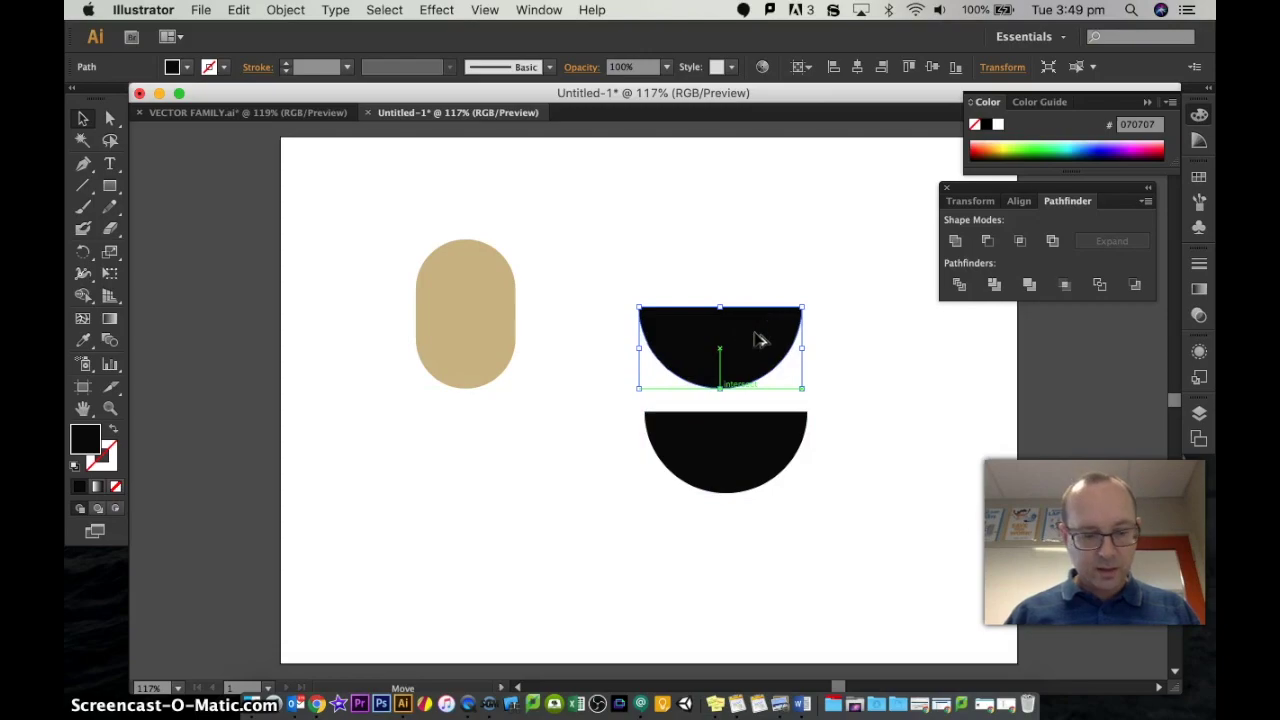
{"action": "left_click_drag", "start_coordinate": [757, 337], "coordinate": [757, 230]}
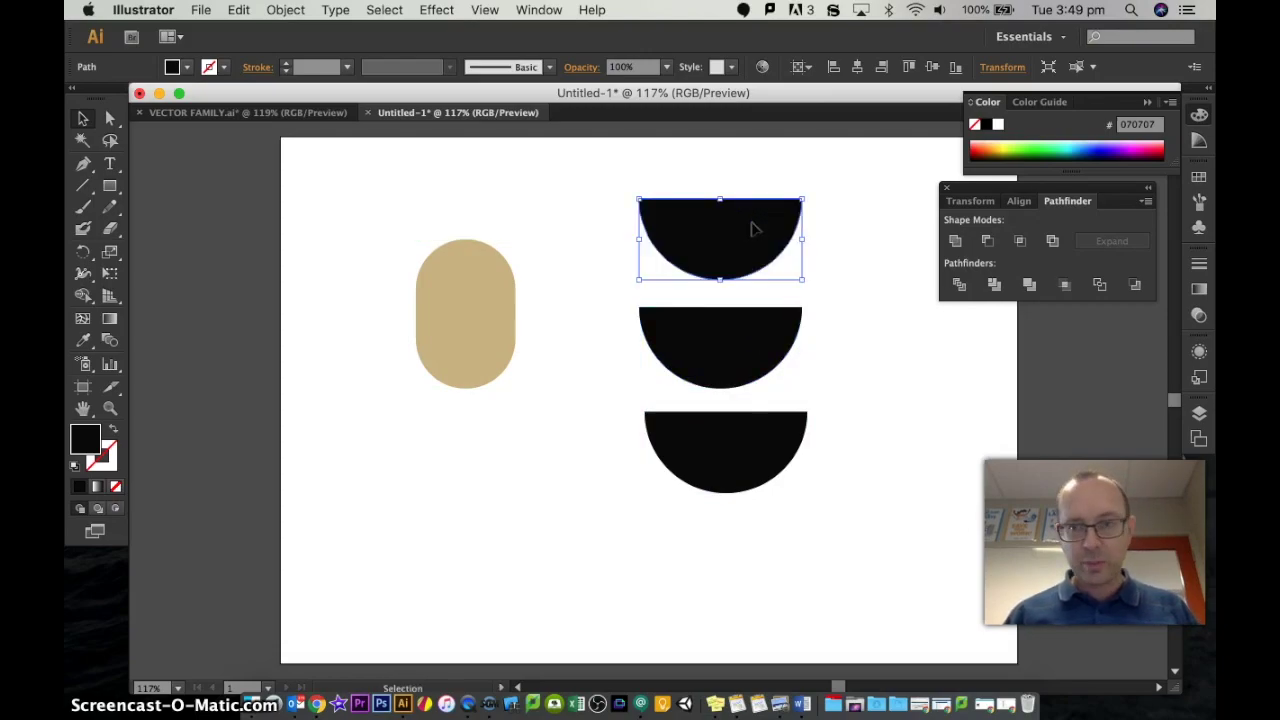
{"action": "mouse_move", "coordinate": [1076, 203]}
{"action": "left_mouse_down"}
{"action": "mouse_move", "coordinate": [1043, 191]}
{"action": "mouse_move", "coordinate": [1058, 187]}
{"action": "left_mouse_up"}
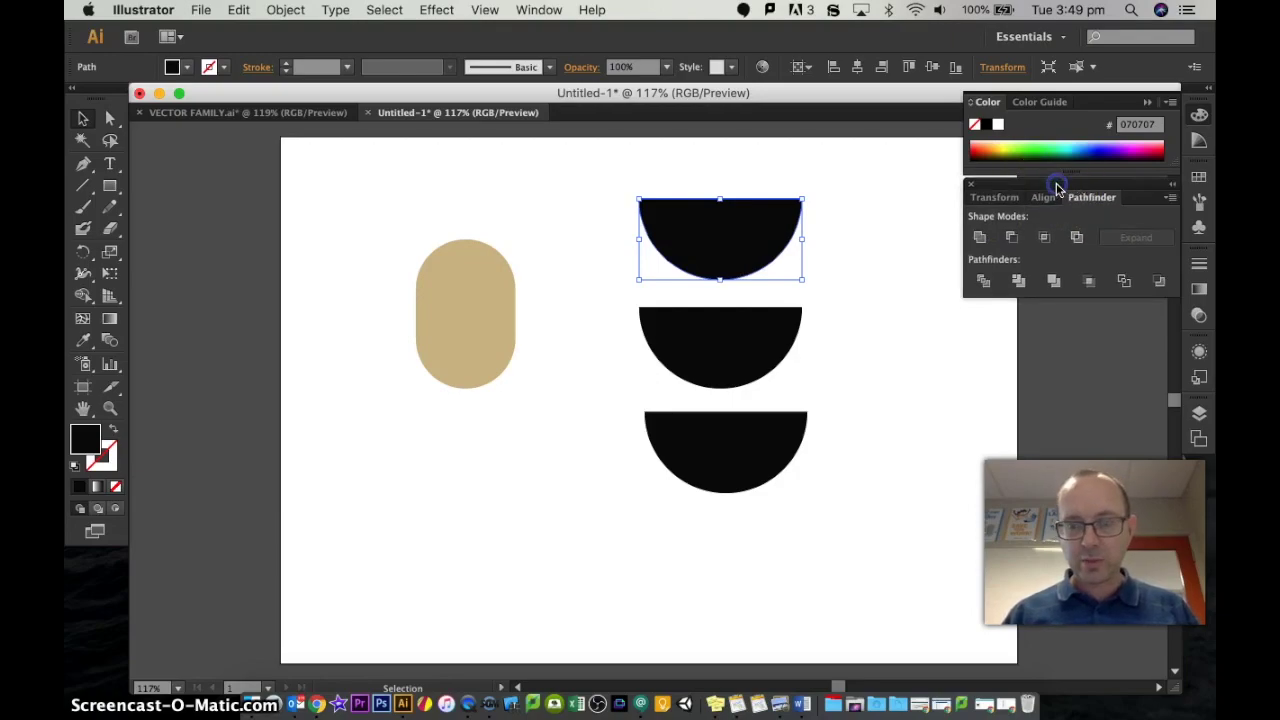
Rotate the topmost half circle roughly half a turn so its curved side faces up and its base tilts slightly.
{"action": "left_click", "coordinate": [880, 410]}
{"action": "left_click", "coordinate": [794, 286]}
{"action": "left_click", "coordinate": [749, 246]}
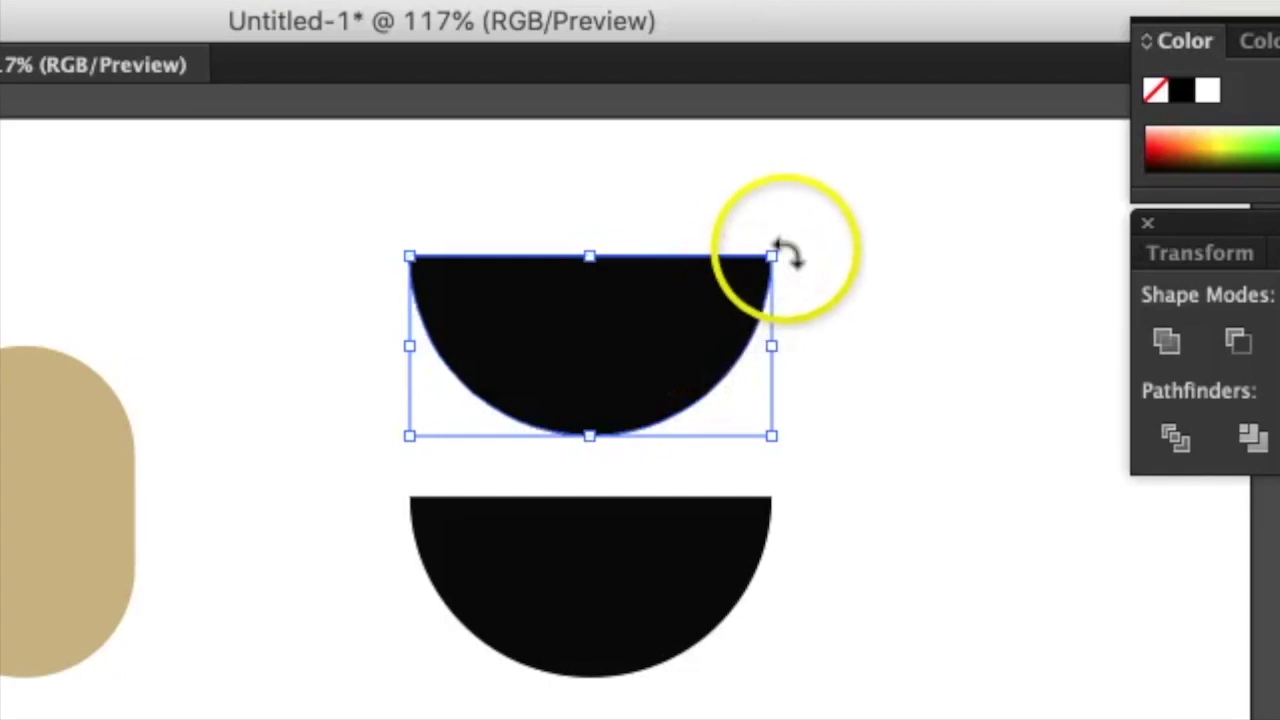
{"action": "left_click_drag", "start_coordinate": [793, 241], "coordinate": [282, 486]}
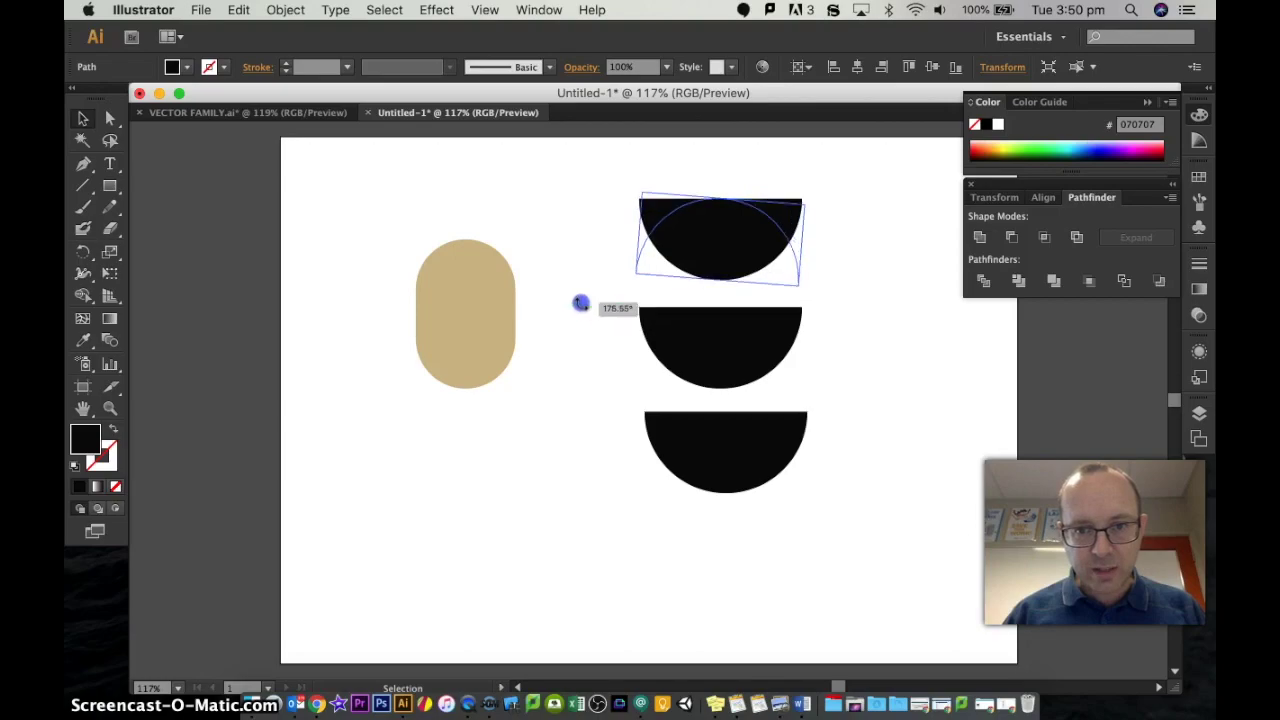
{"action": "left_click_drag", "start_coordinate": [581, 303], "coordinate": [613, 313]}
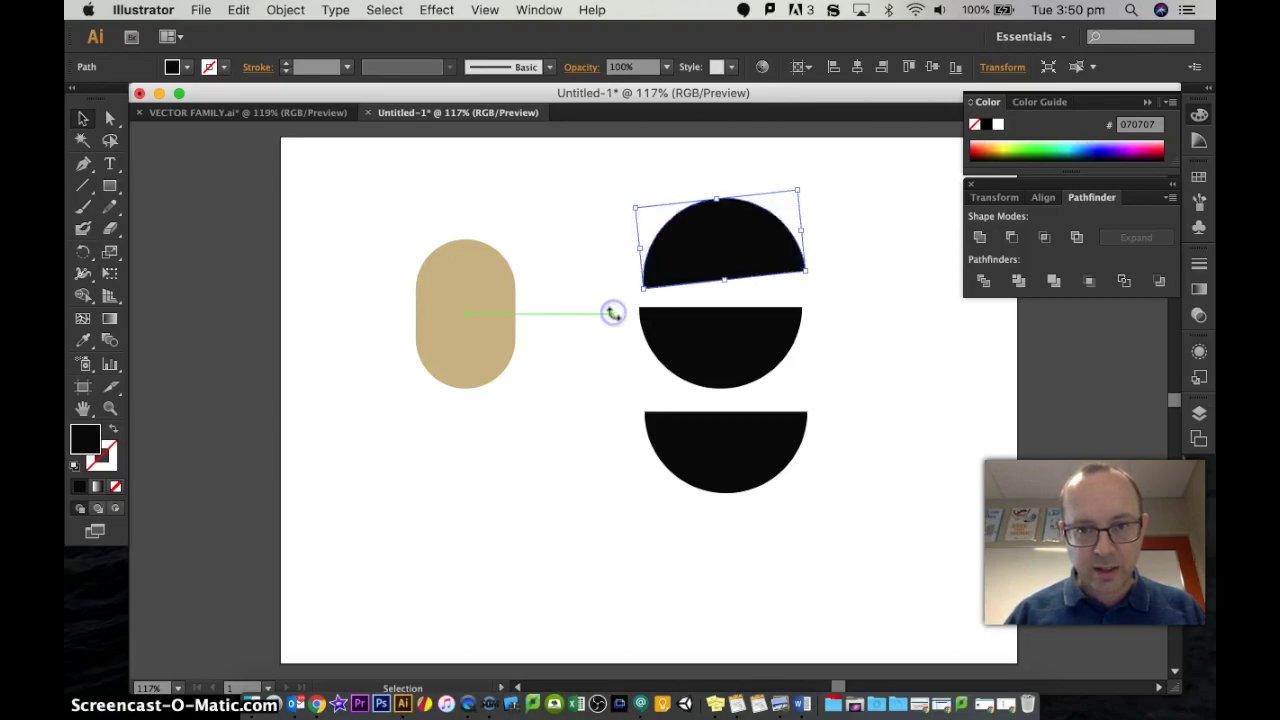
Overlap the middle half circle with the rotated one so their curves cross, and shift the pair slightly down the artboard.
{"action": "left_click_drag", "start_coordinate": [731, 240], "coordinate": [721, 177]}
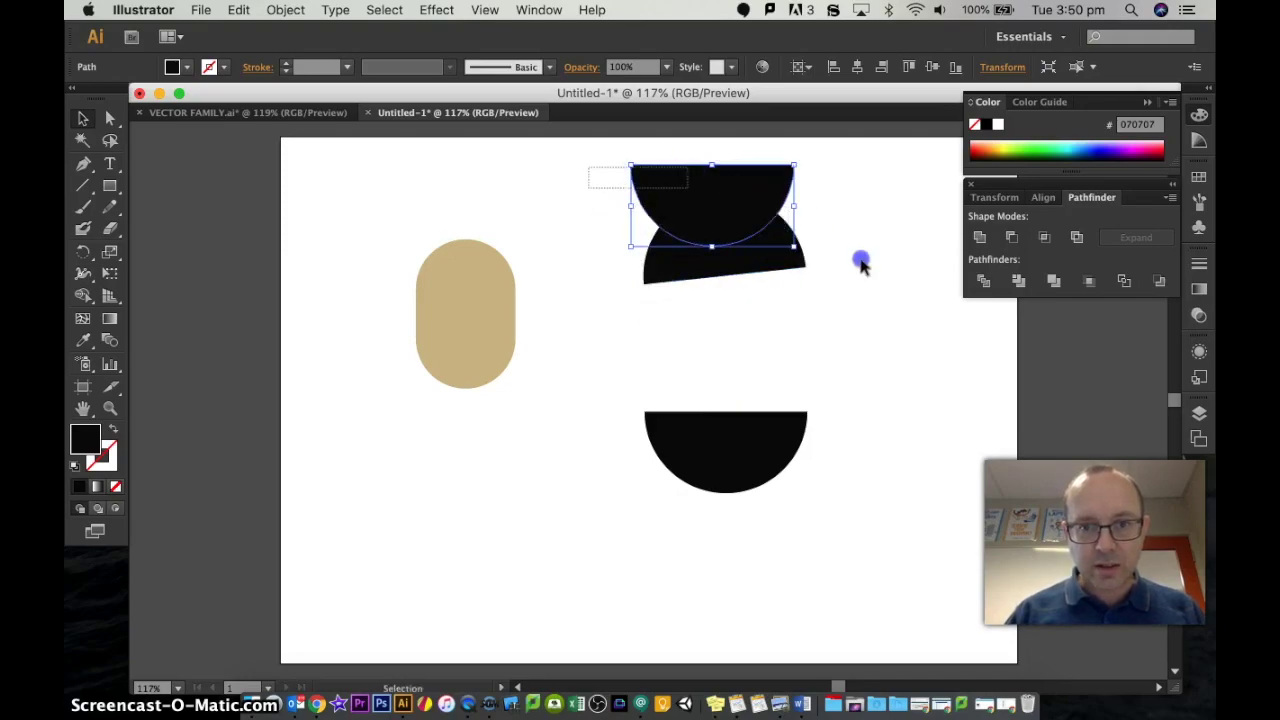
{"action": "left_click_drag", "start_coordinate": [861, 260], "coordinate": [867, 290]}
{"action": "left_click_drag", "start_coordinate": [716, 191], "coordinate": [716, 255]}
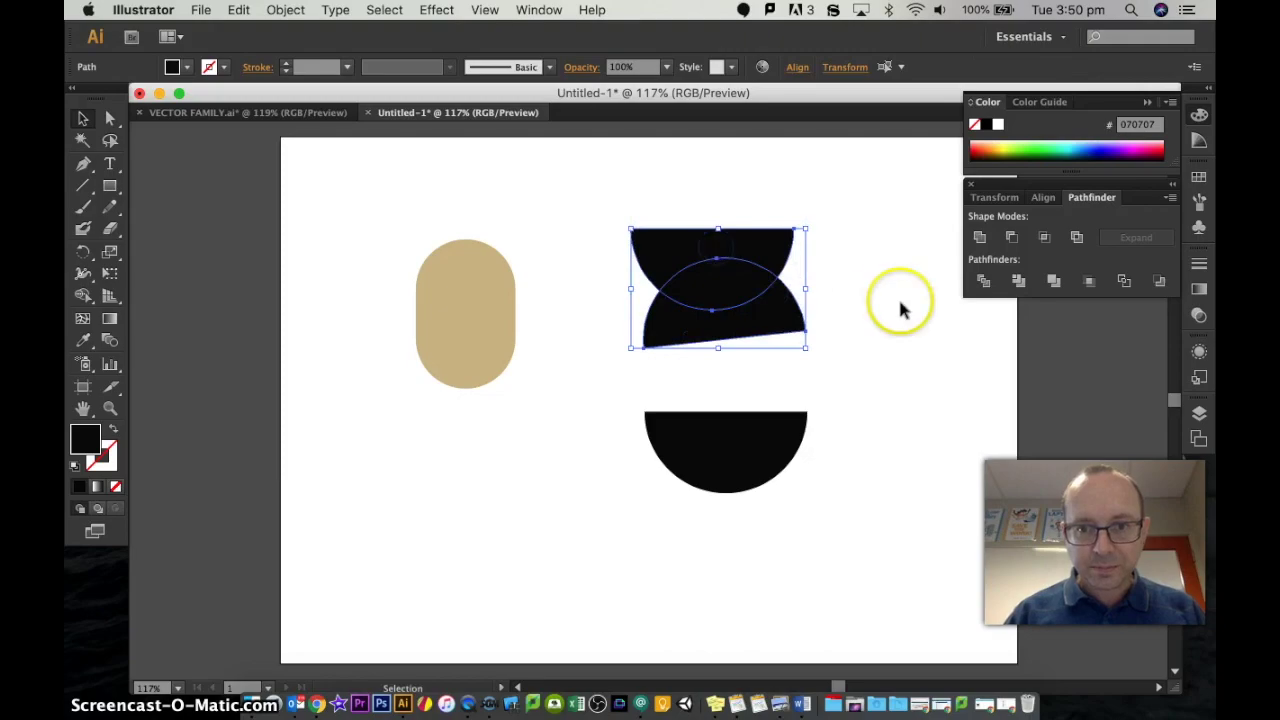
{"action": "left_click", "coordinate": [882, 305]}
{"action": "left_click", "coordinate": [737, 274]}
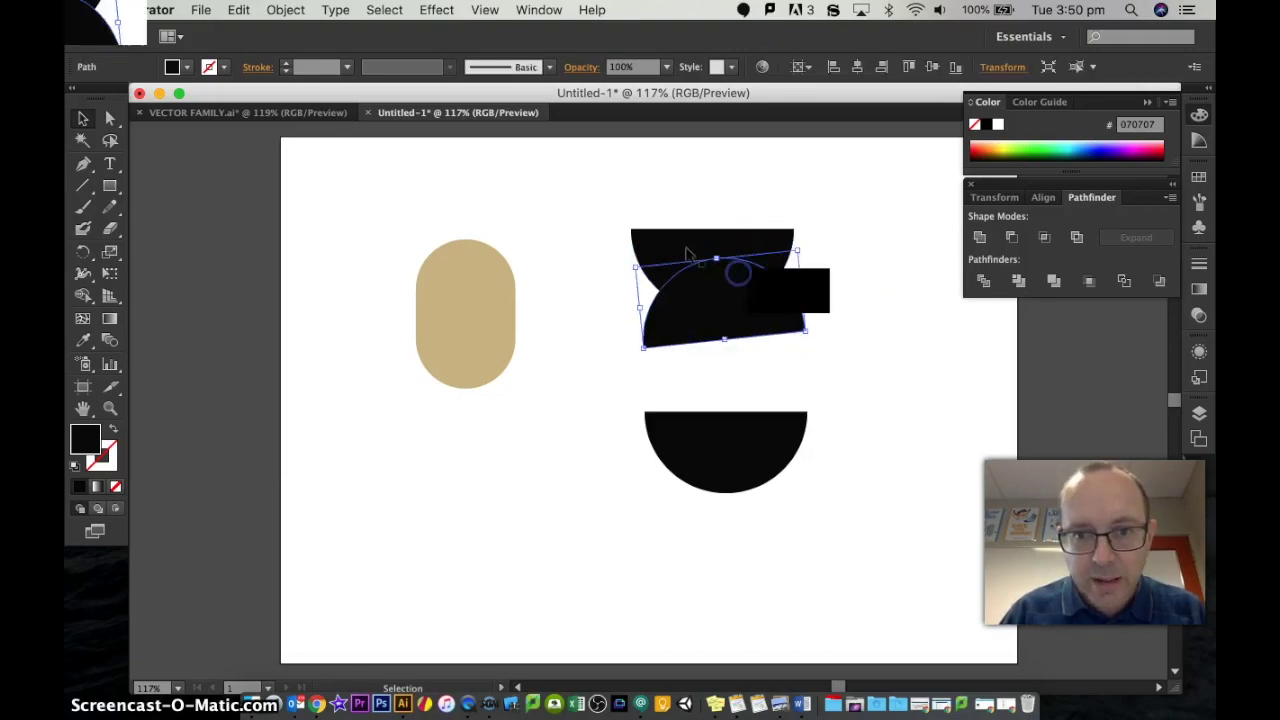
{"action": "left_click_drag", "start_coordinate": [776, 312], "coordinate": [782, 319]}
Select both overlapping half circles and reduce them to their shared lens shape with Pathfinder's Intersect.
{"action": "left_click_drag", "start_coordinate": [614, 203], "coordinate": [810, 351]}
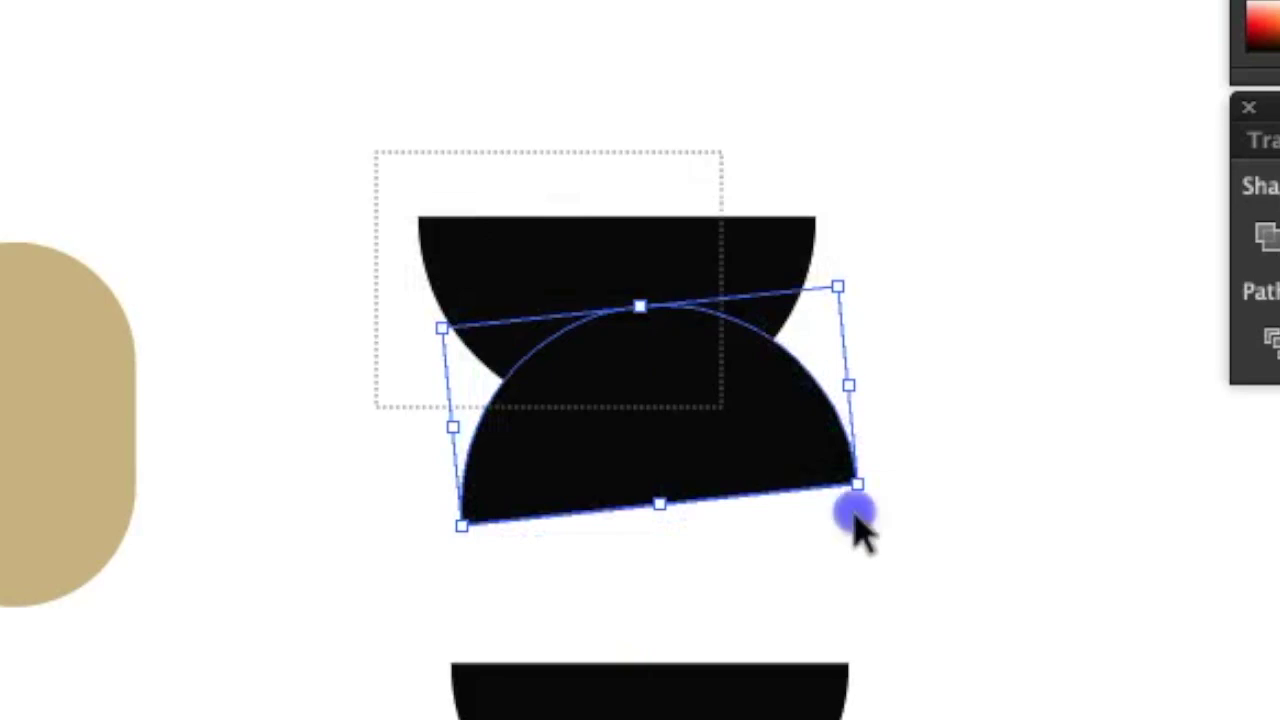
{"action": "left_click_drag", "start_coordinate": [855, 520], "coordinate": [908, 548]}
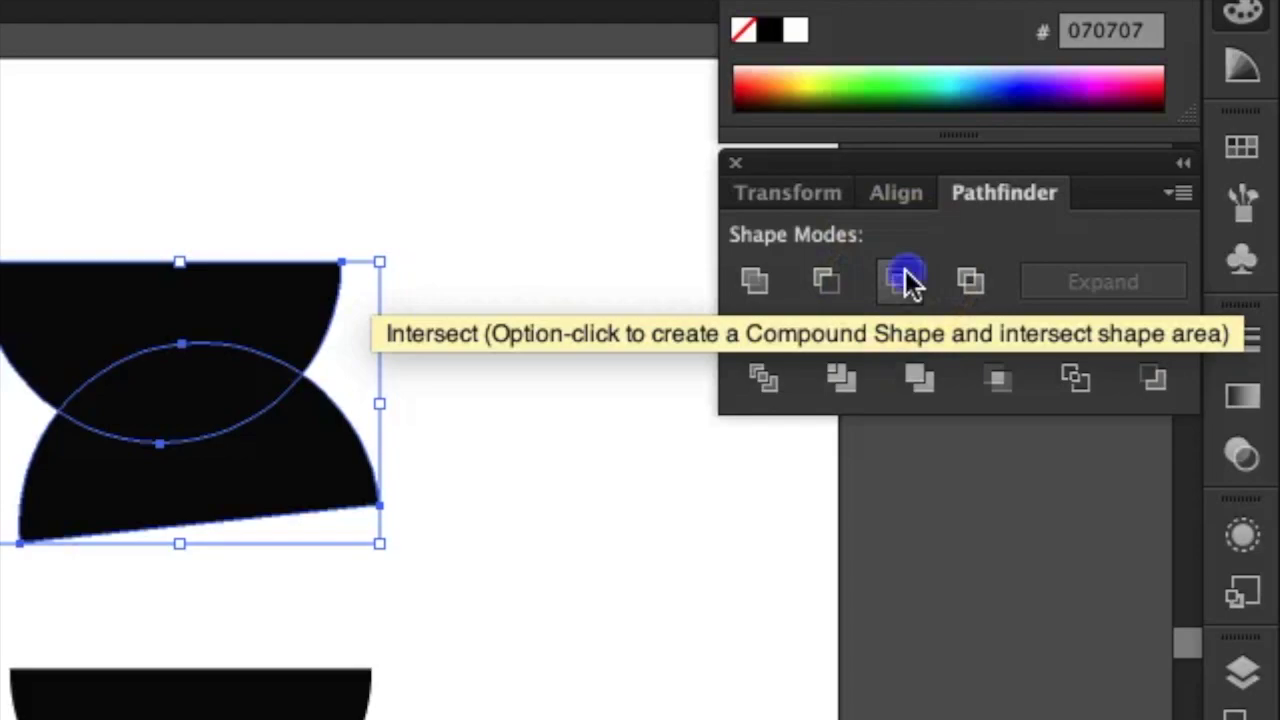
{"action": "left_click", "coordinate": [908, 283]}
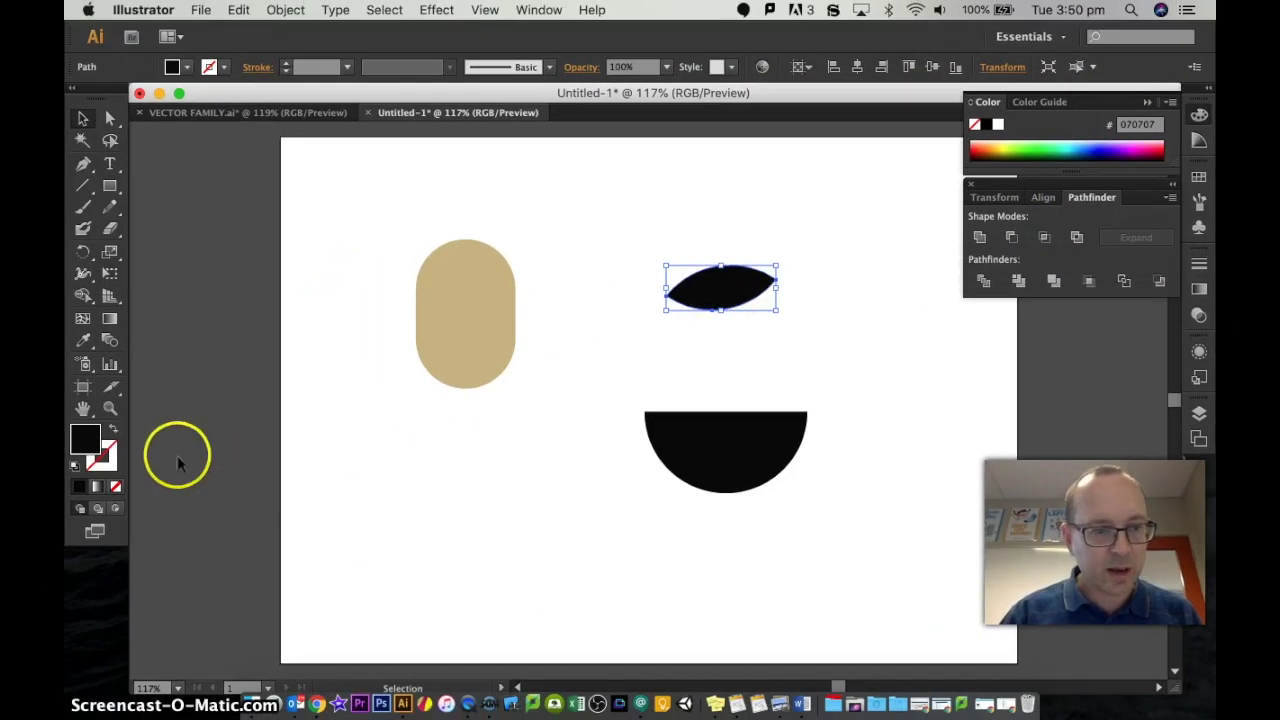
Fill the lens shape with the pinkish red E05A6A.
{"action": "double_click", "coordinate": [82, 444]}
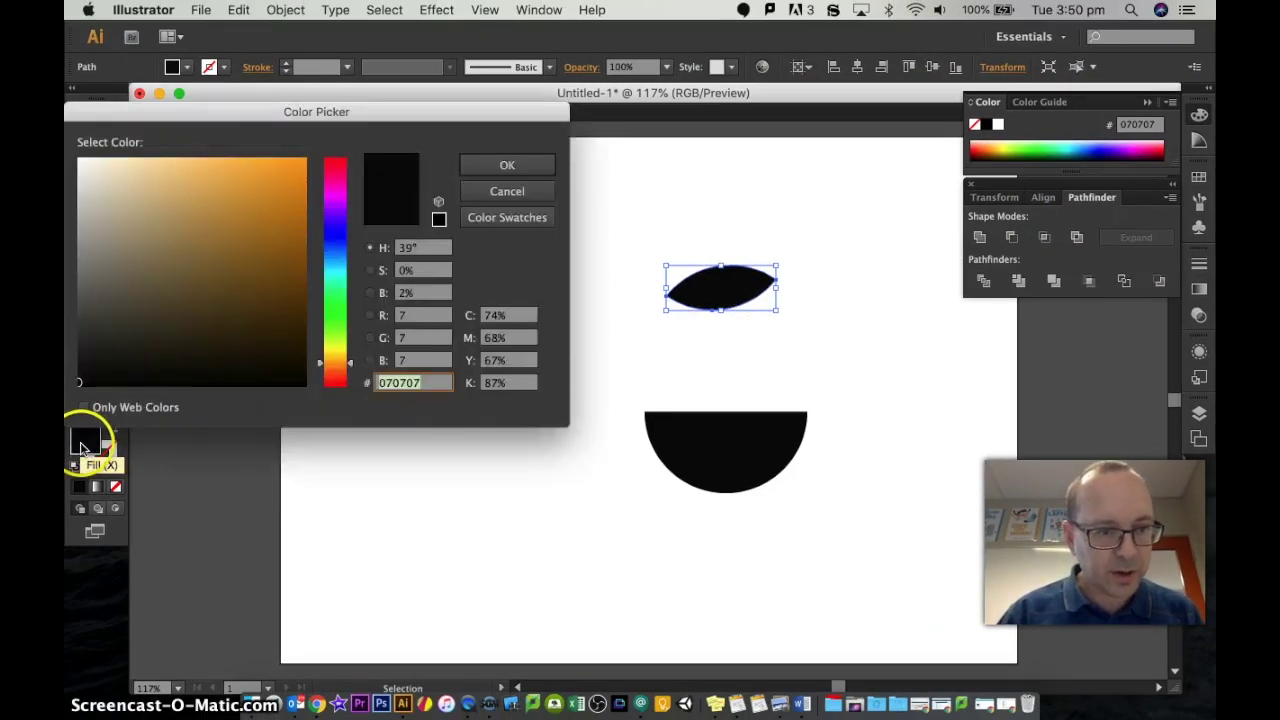
{"action": "left_click", "coordinate": [506, 191]}
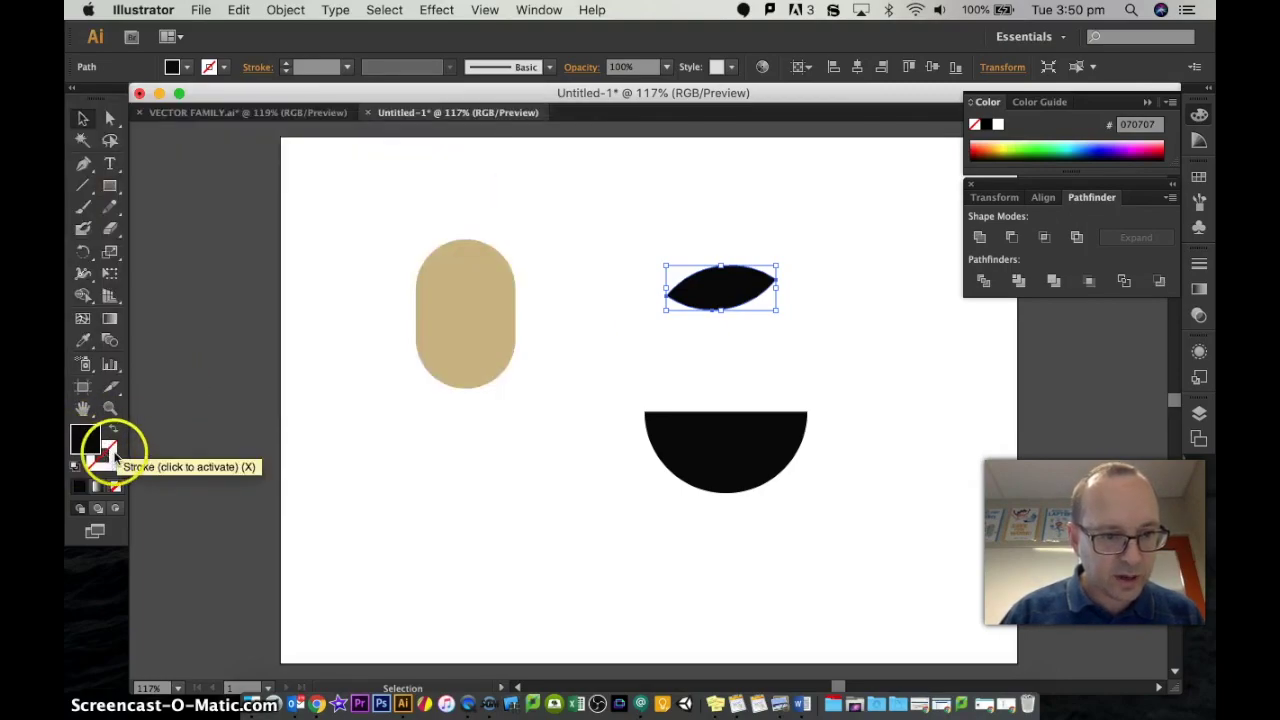
{"action": "left_click", "coordinate": [73, 445]}
{"action": "double_click", "coordinate": [83, 441]}
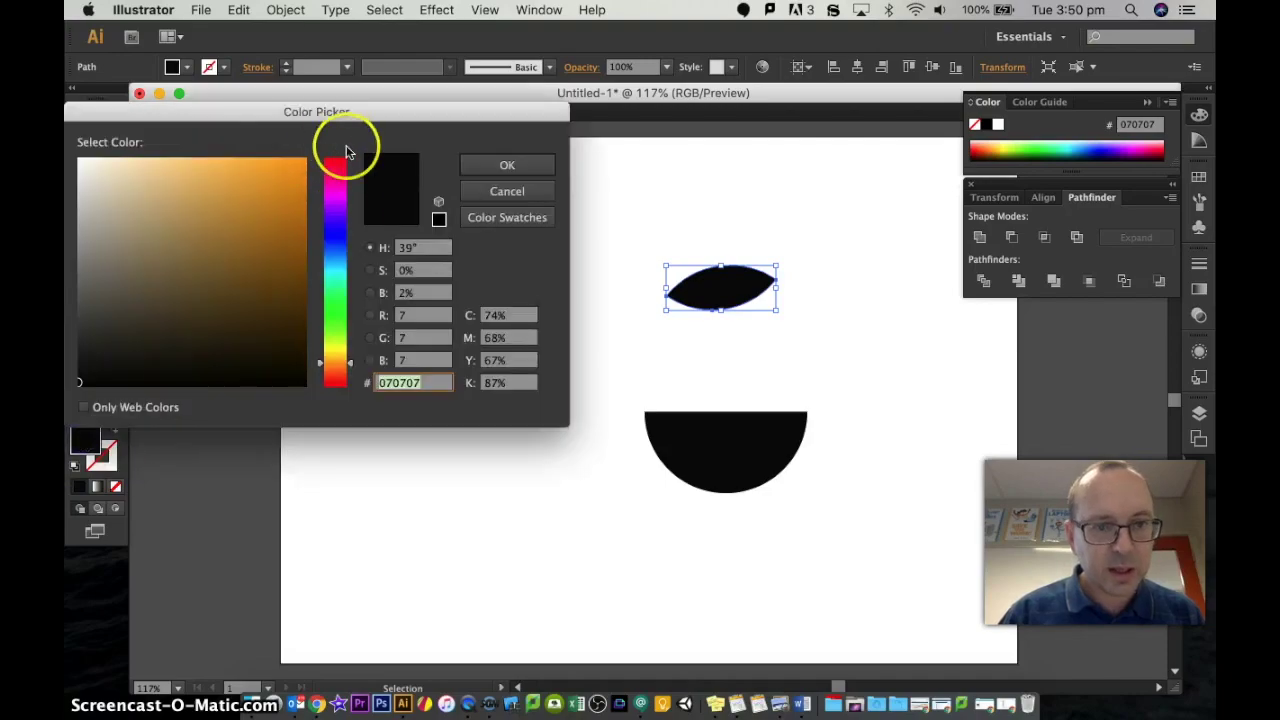
{"action": "left_click", "coordinate": [335, 188]}
{"action": "left_click_drag", "start_coordinate": [335, 189], "coordinate": [323, 160]}
{"action": "left_click", "coordinate": [217, 185]}
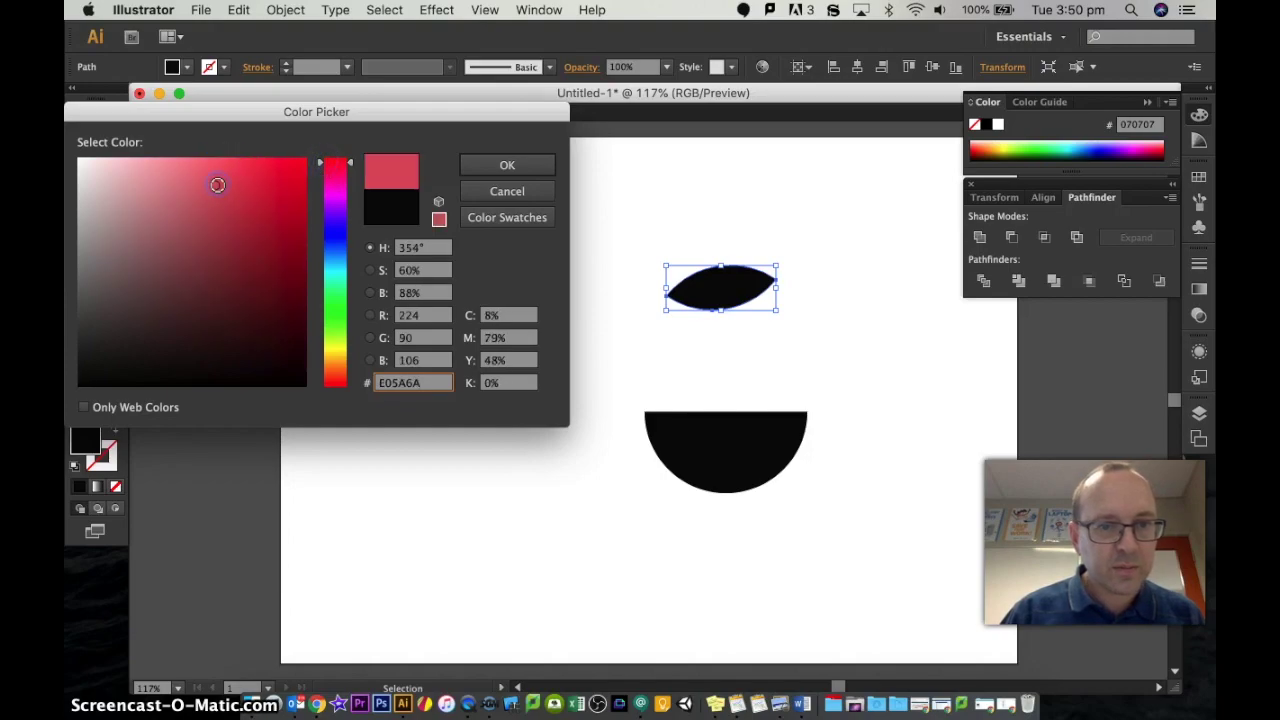
{"action": "left_click", "coordinate": [482, 162]}
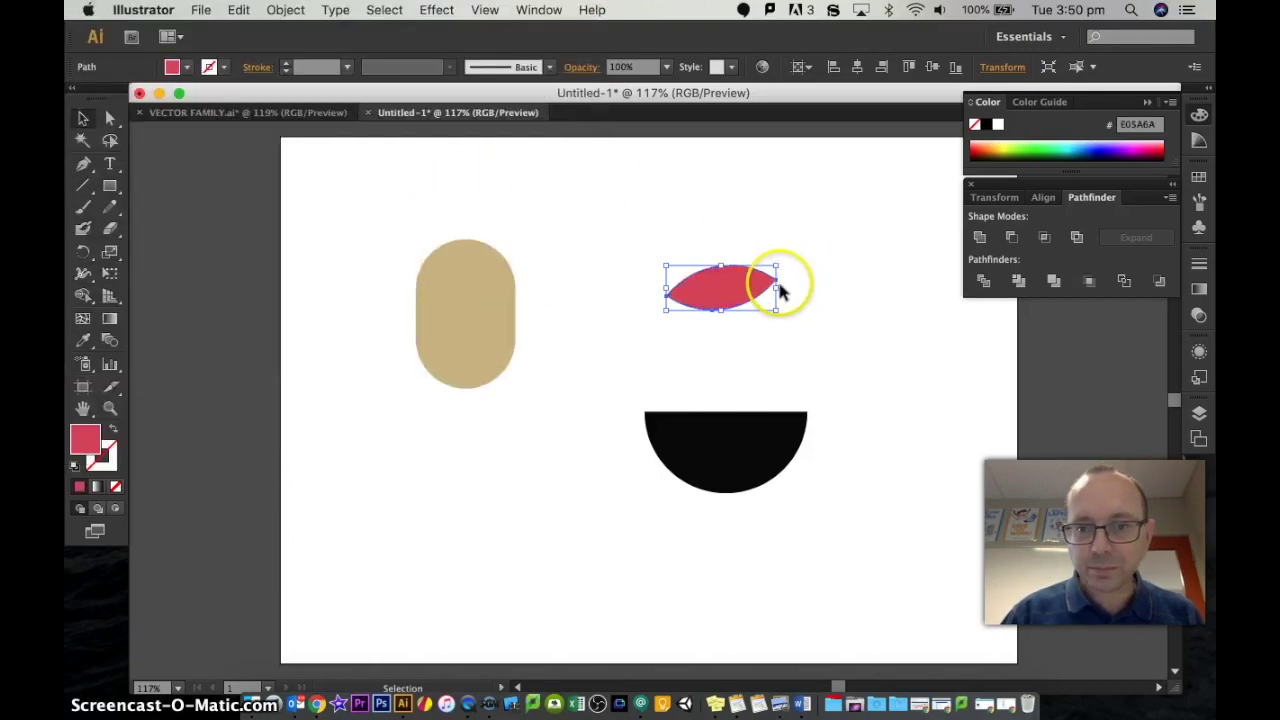
Narrow the pinkish red lens to about 98 px wide and place it inside the lower part of the black half circle as a tongue.
{"action": "left_click_drag", "start_coordinate": [777, 289], "coordinate": [771, 289]}
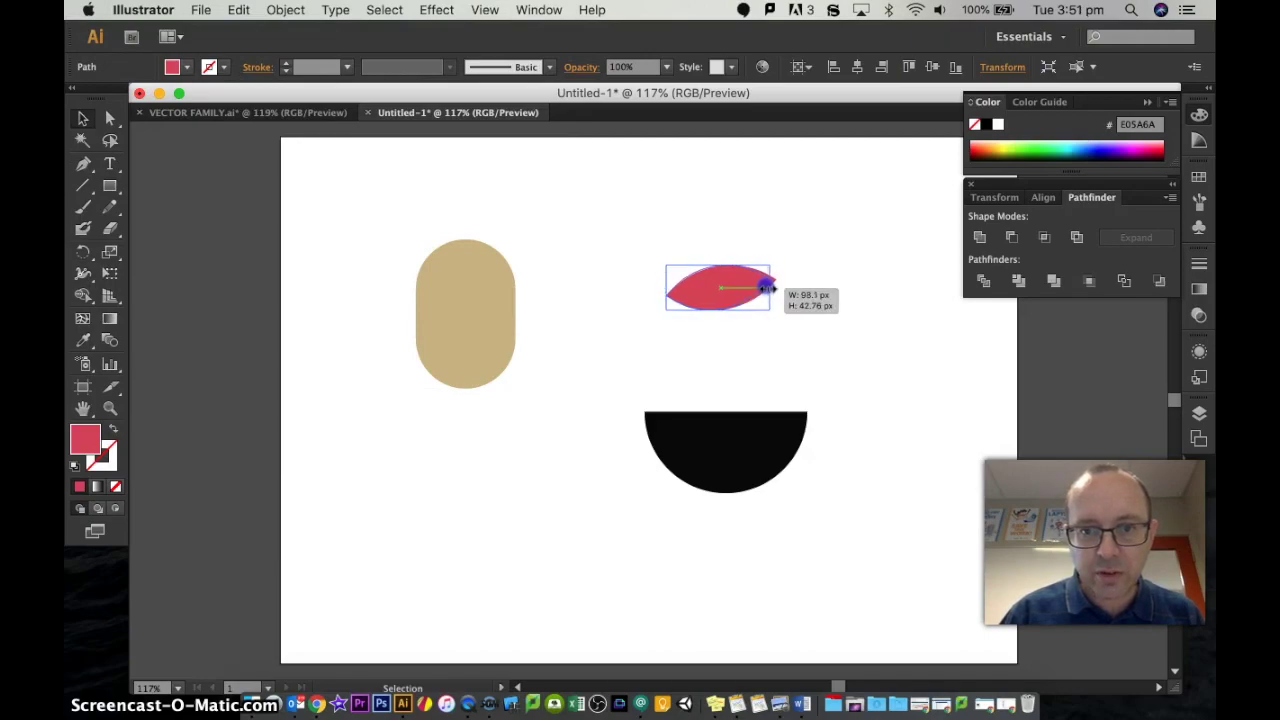
{"action": "left_click_drag", "start_coordinate": [768, 288], "coordinate": [769, 288]}
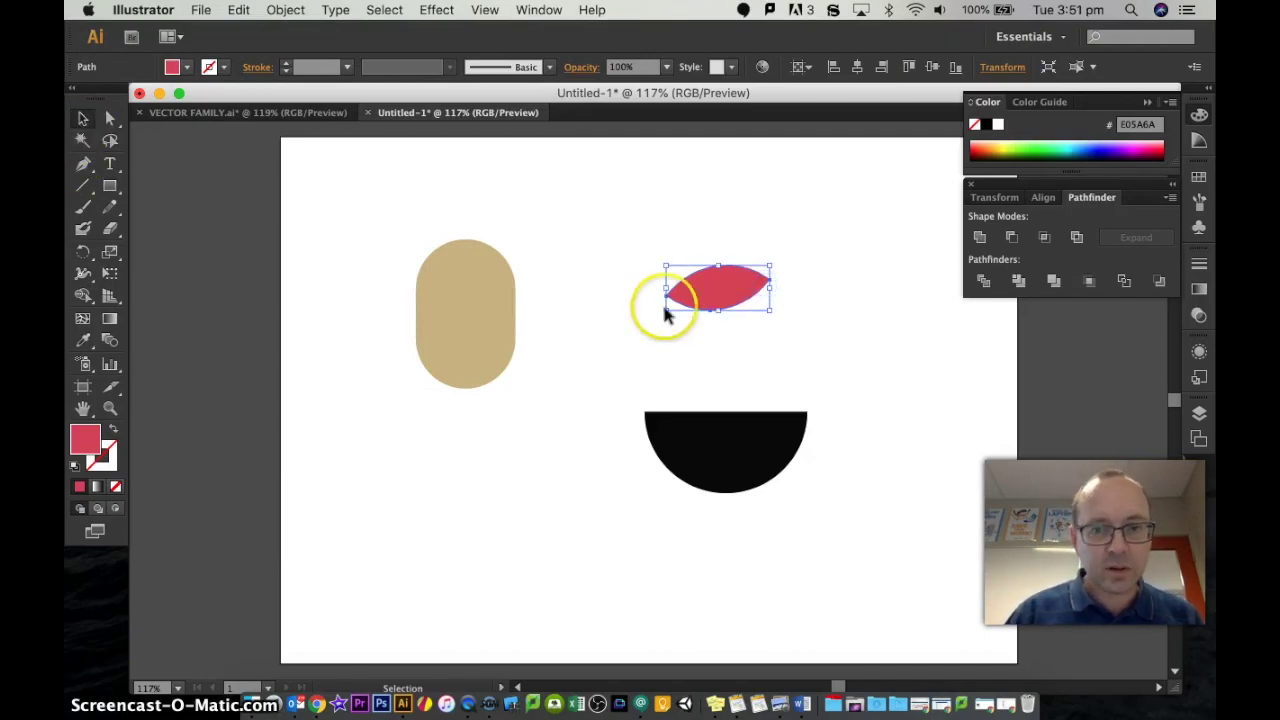
{"action": "left_click_drag", "start_coordinate": [722, 286], "coordinate": [736, 461]}
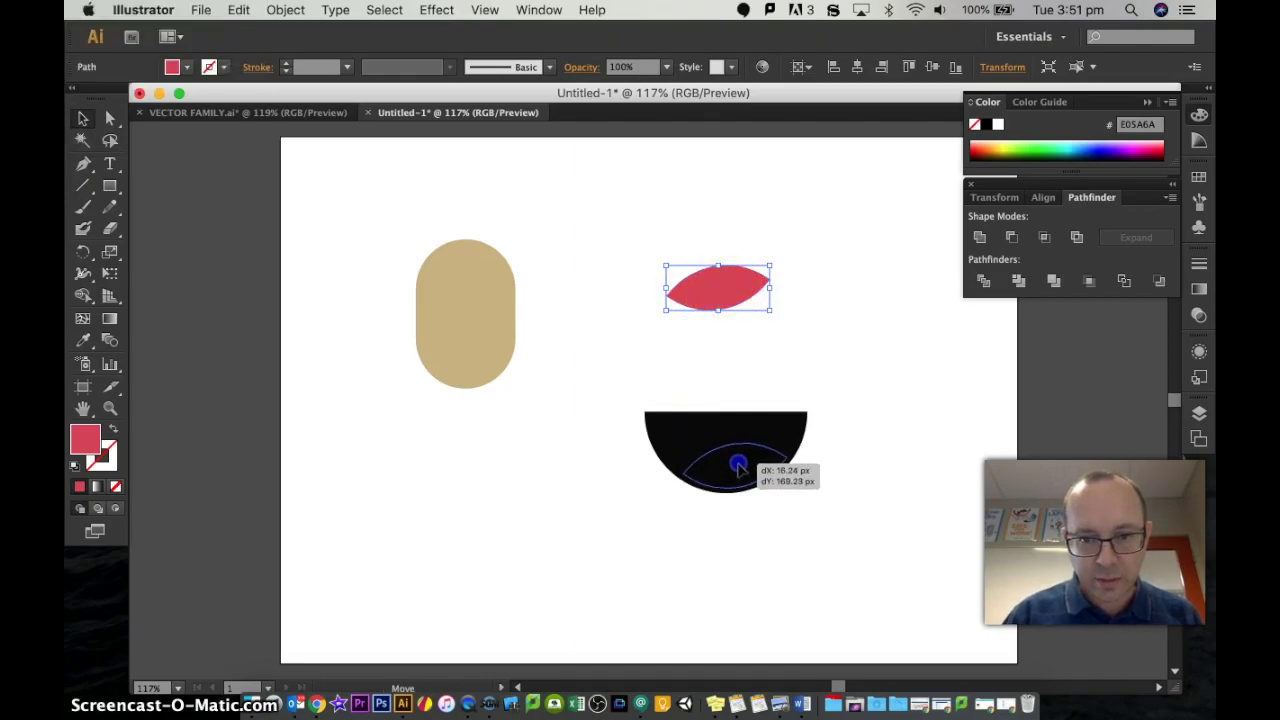
{"action": "left_click_drag", "start_coordinate": [738, 466], "coordinate": [739, 466]}
{"action": "left_click", "coordinate": [896, 538]}
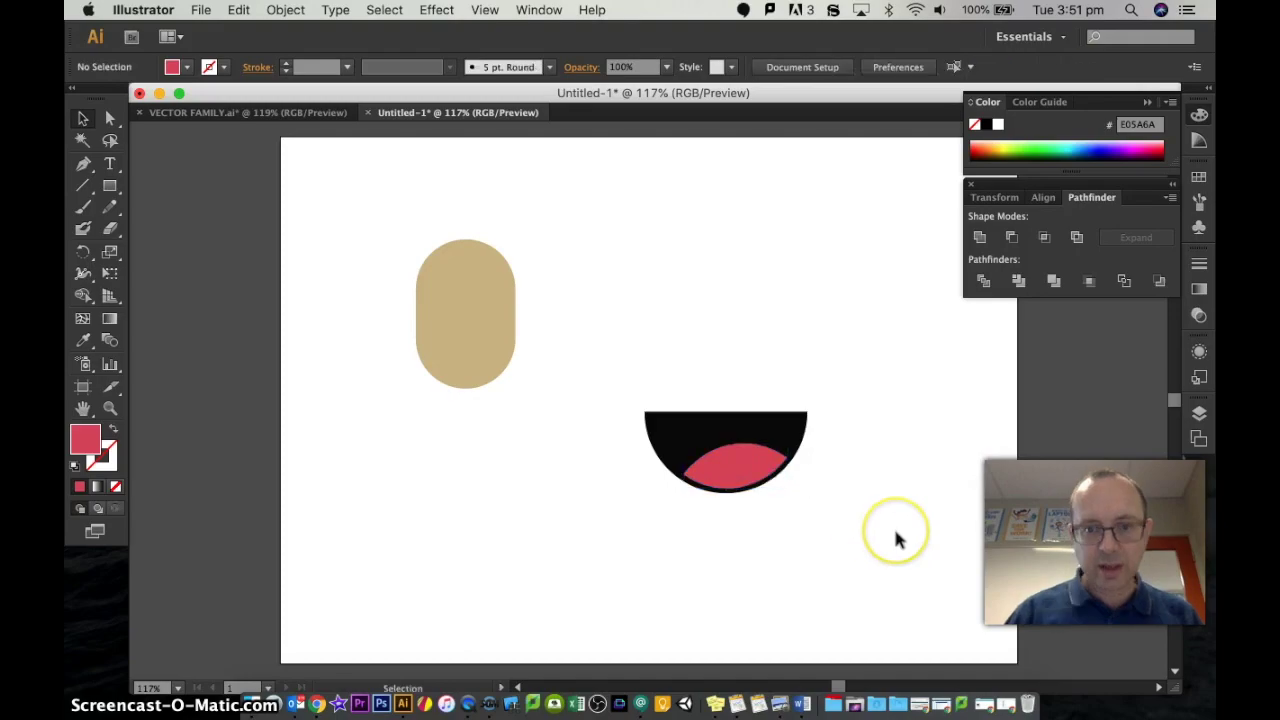
Select the black mouth with its tongue, shrink both together and place them on the lower part of the tan rounded rectangle.
{"action": "left_click", "coordinate": [694, 403]}
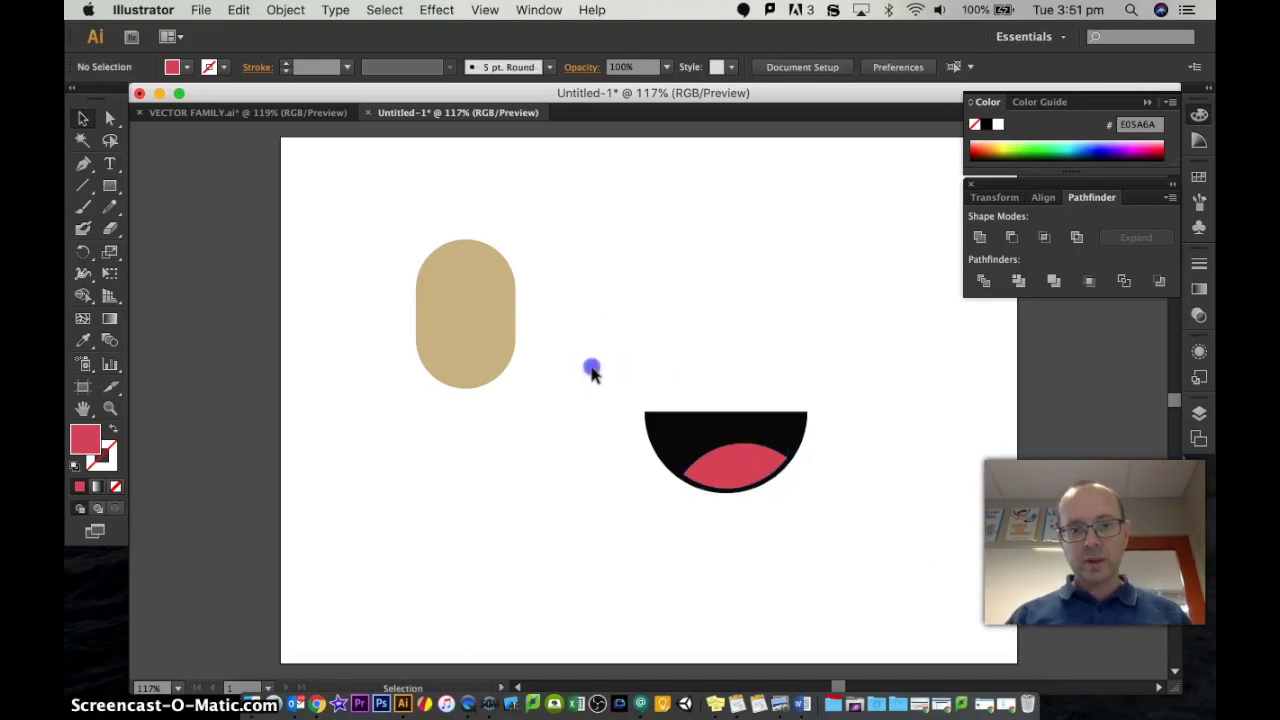
{"action": "left_click_drag", "start_coordinate": [591, 366], "coordinate": [866, 512]}
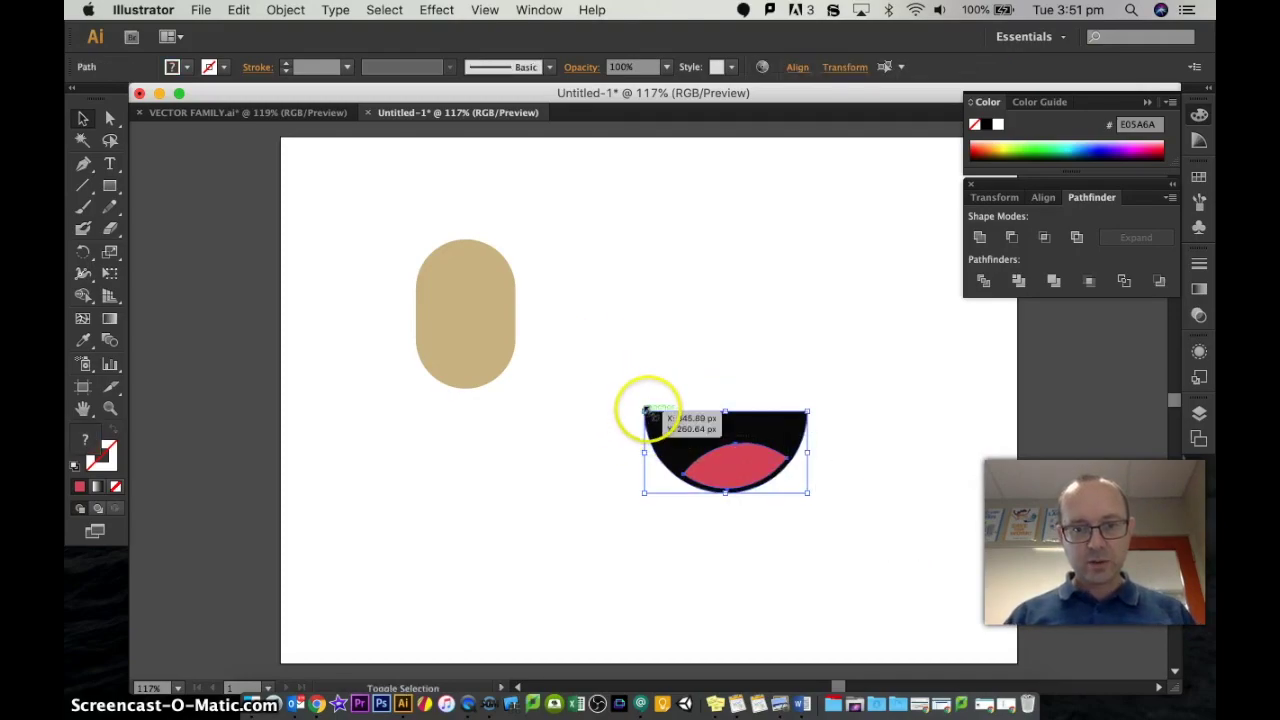
{"action": "left_click_drag", "start_coordinate": [672, 418], "coordinate": [449, 347]}
{"action": "left_click", "coordinate": [570, 330]}
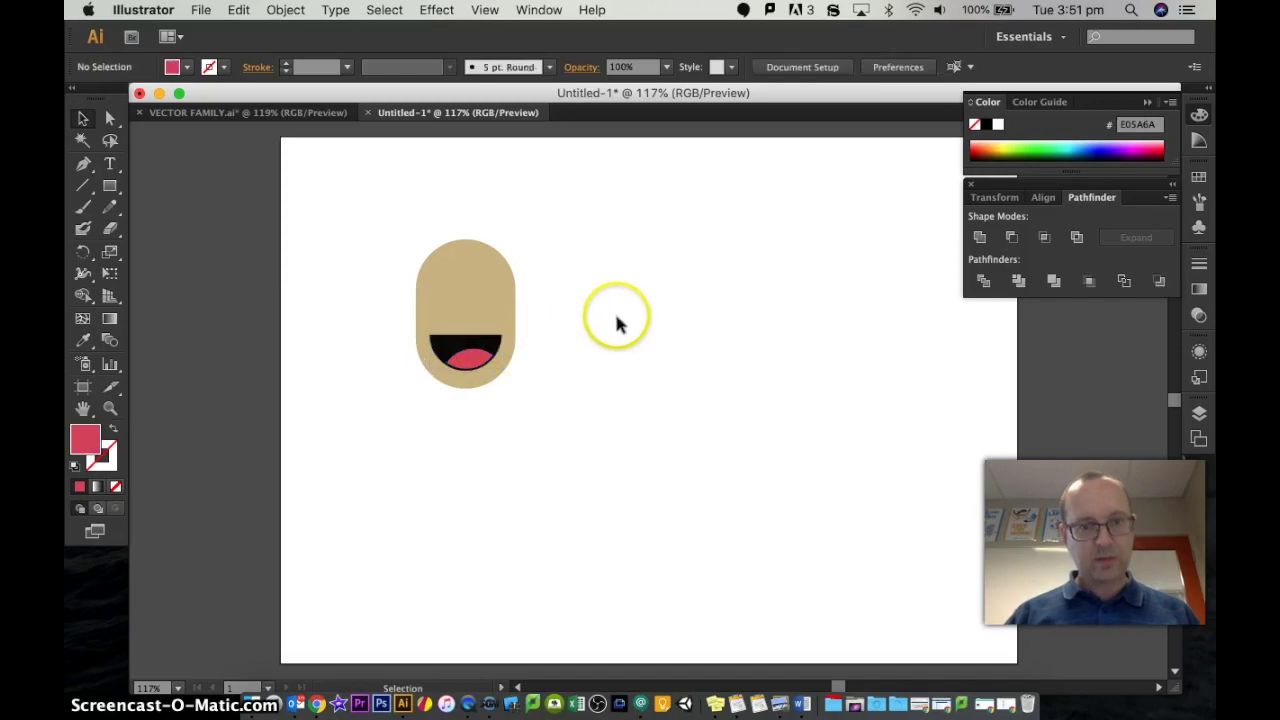
Enlarge the tan head shape slightly and recentre it around the mouth.
{"action": "left_click", "coordinate": [460, 286]}
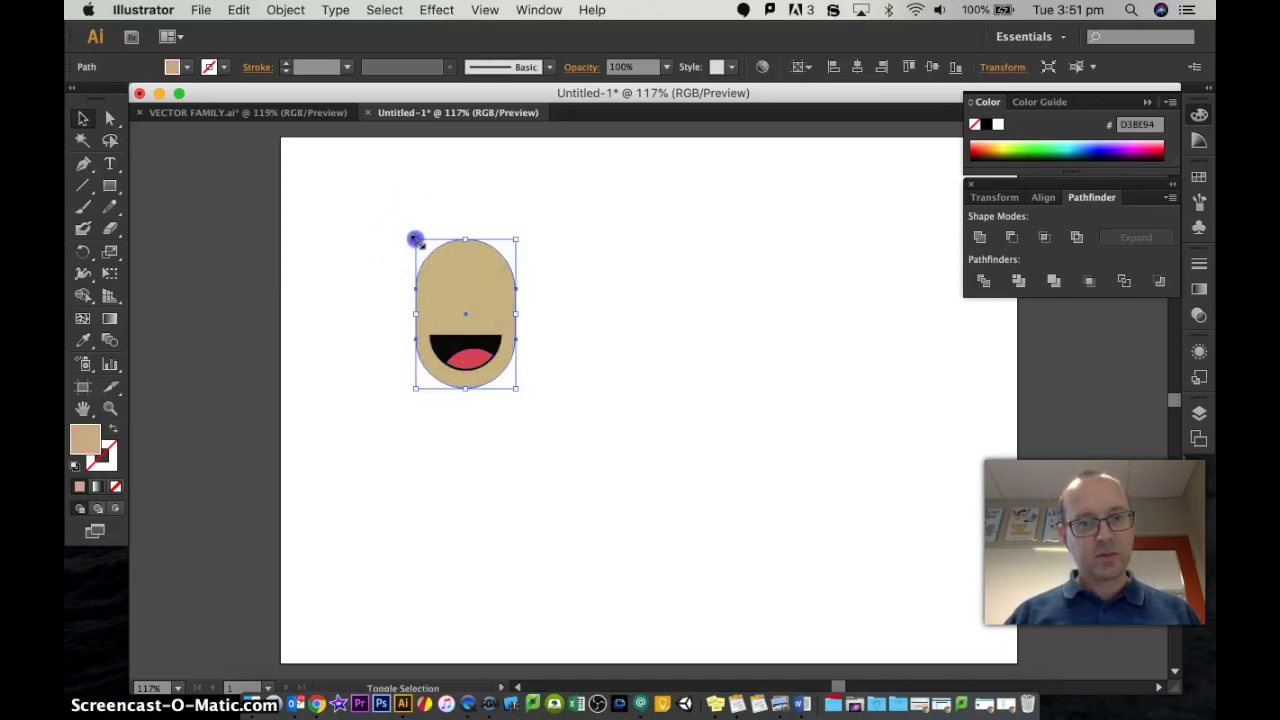
{"action": "left_click_drag", "start_coordinate": [415, 240], "coordinate": [405, 224]}
{"action": "left_click", "coordinate": [443, 271]}
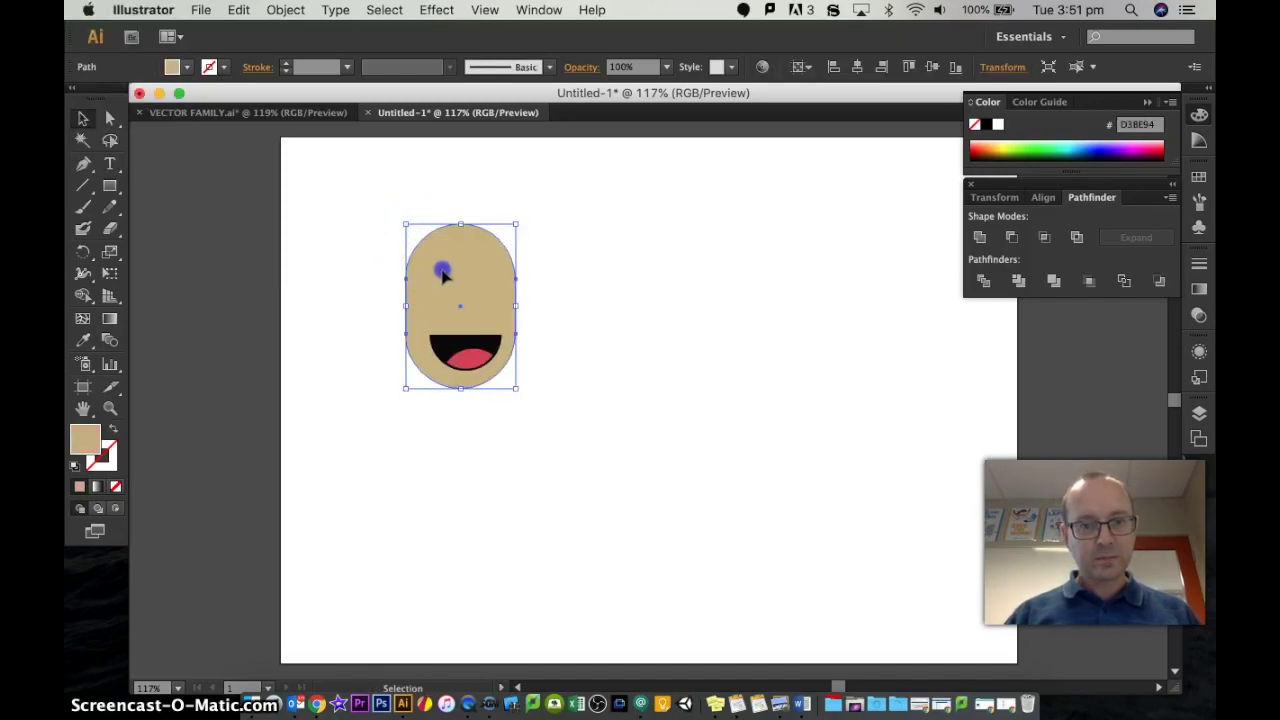
{"action": "left_click_drag", "start_coordinate": [443, 271], "coordinate": [441, 272]}
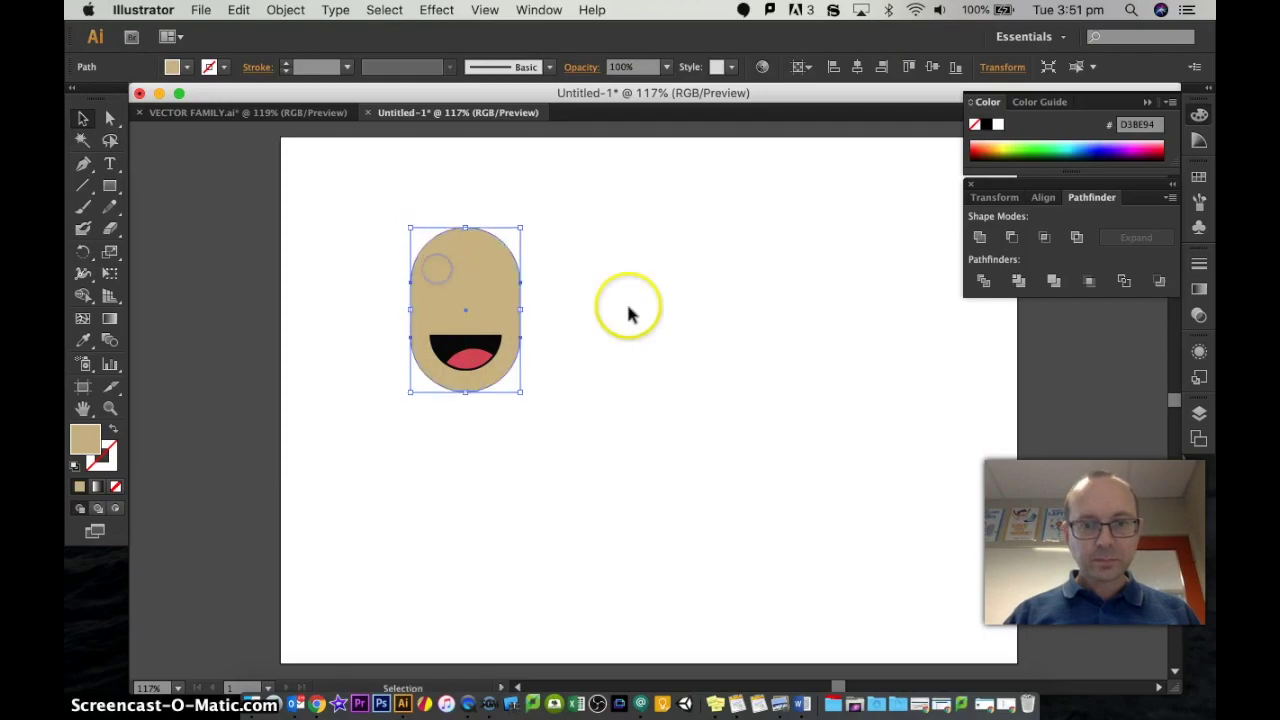
{"action": "left_click", "coordinate": [629, 309]}
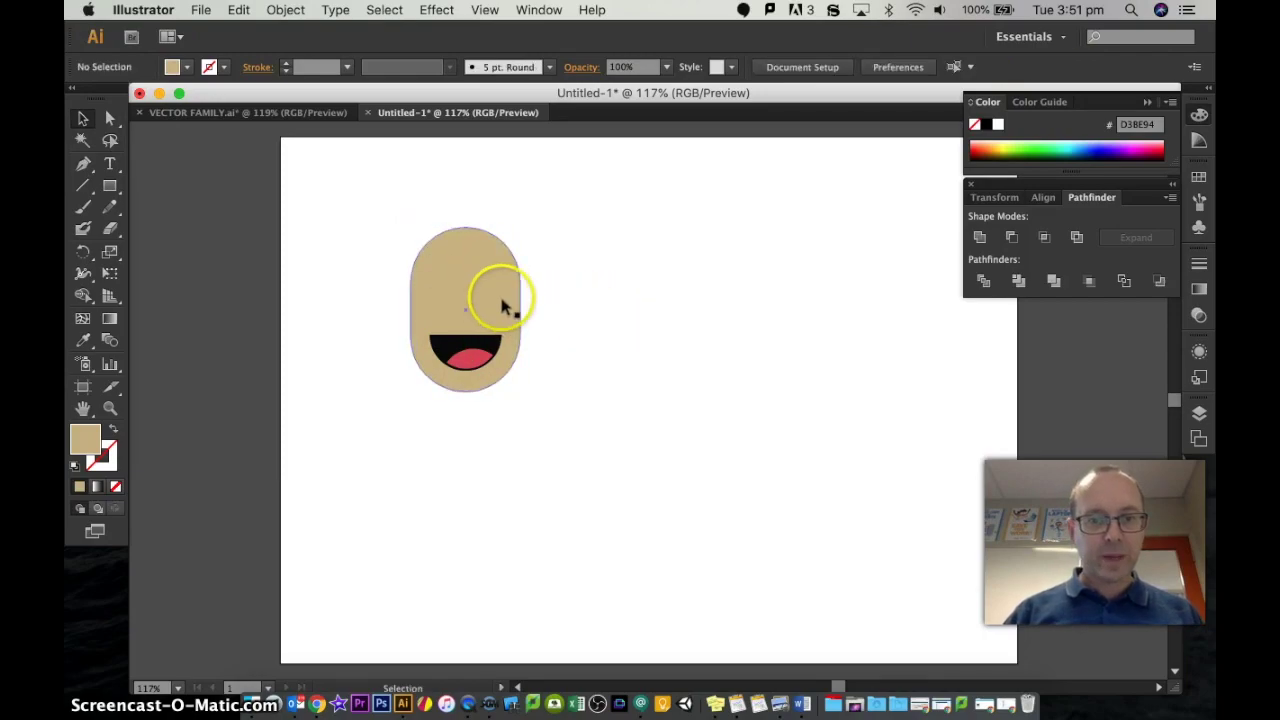
Set the fill to light grey EDECEB and draw a wide ellipse beside the head for the eyeball.
{"action": "left_click", "coordinate": [113, 186]}
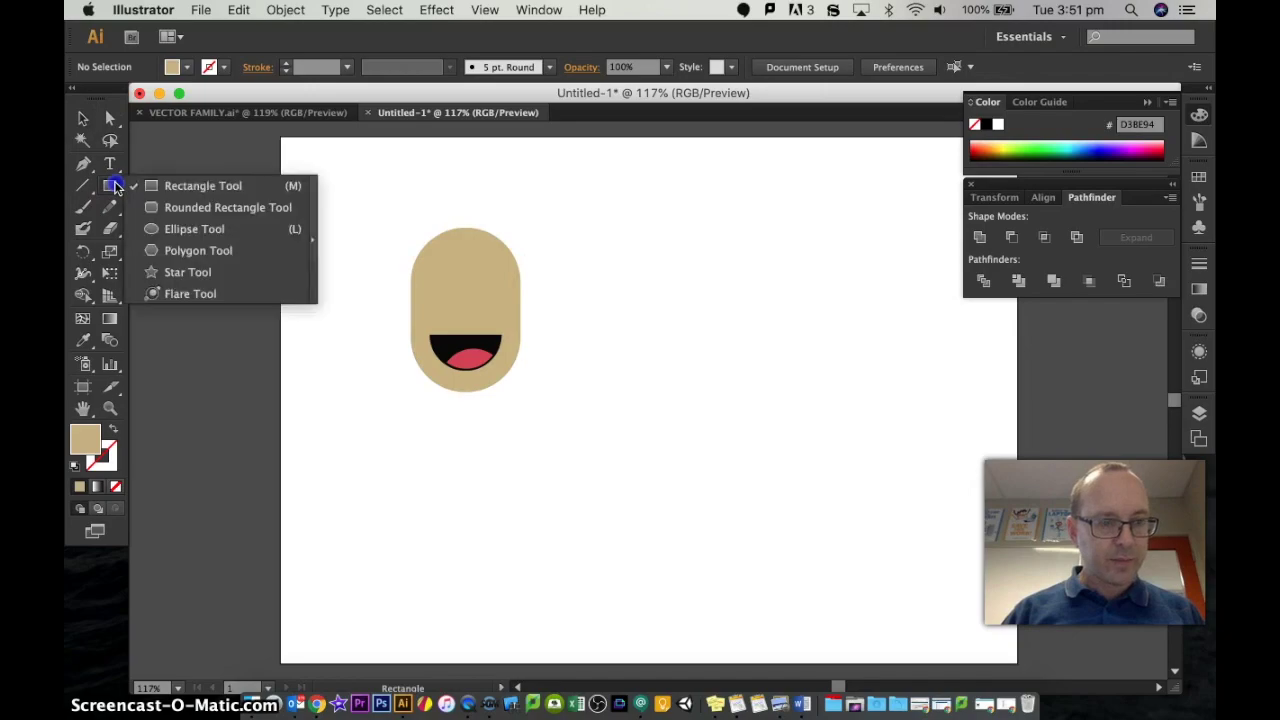
{"action": "left_click", "coordinate": [170, 228]}
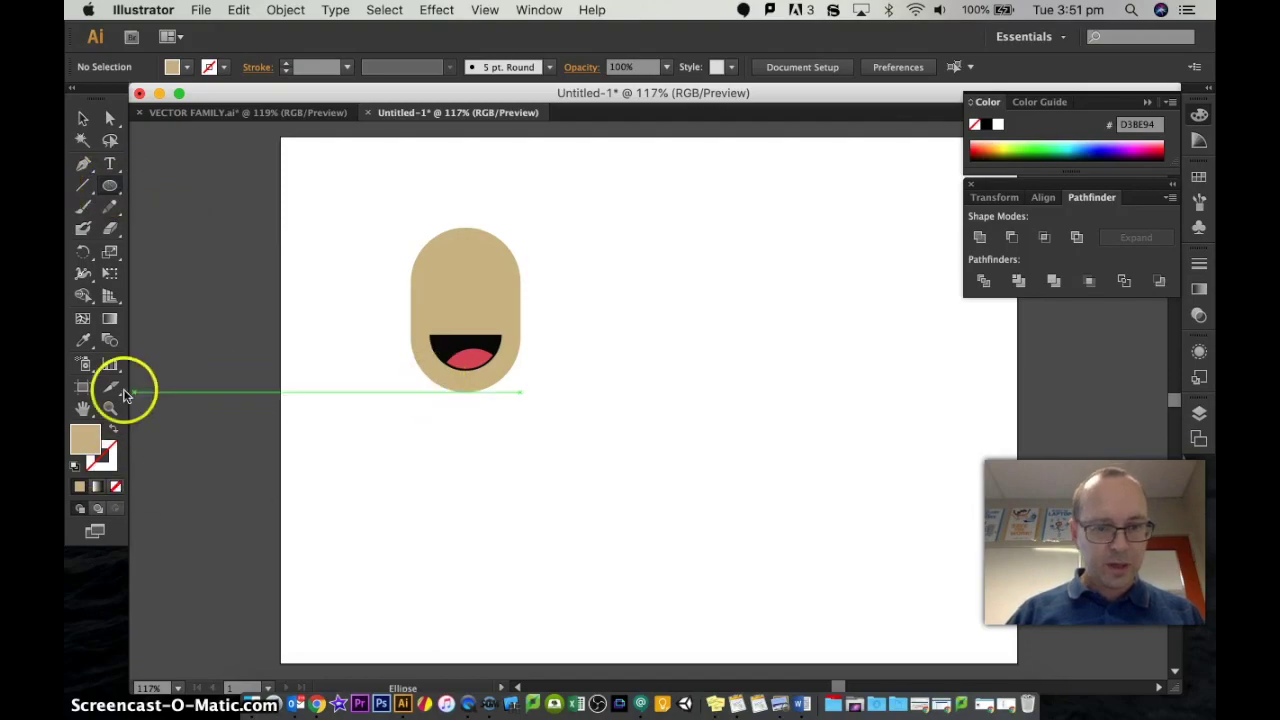
{"action": "double_click", "coordinate": [83, 447]}
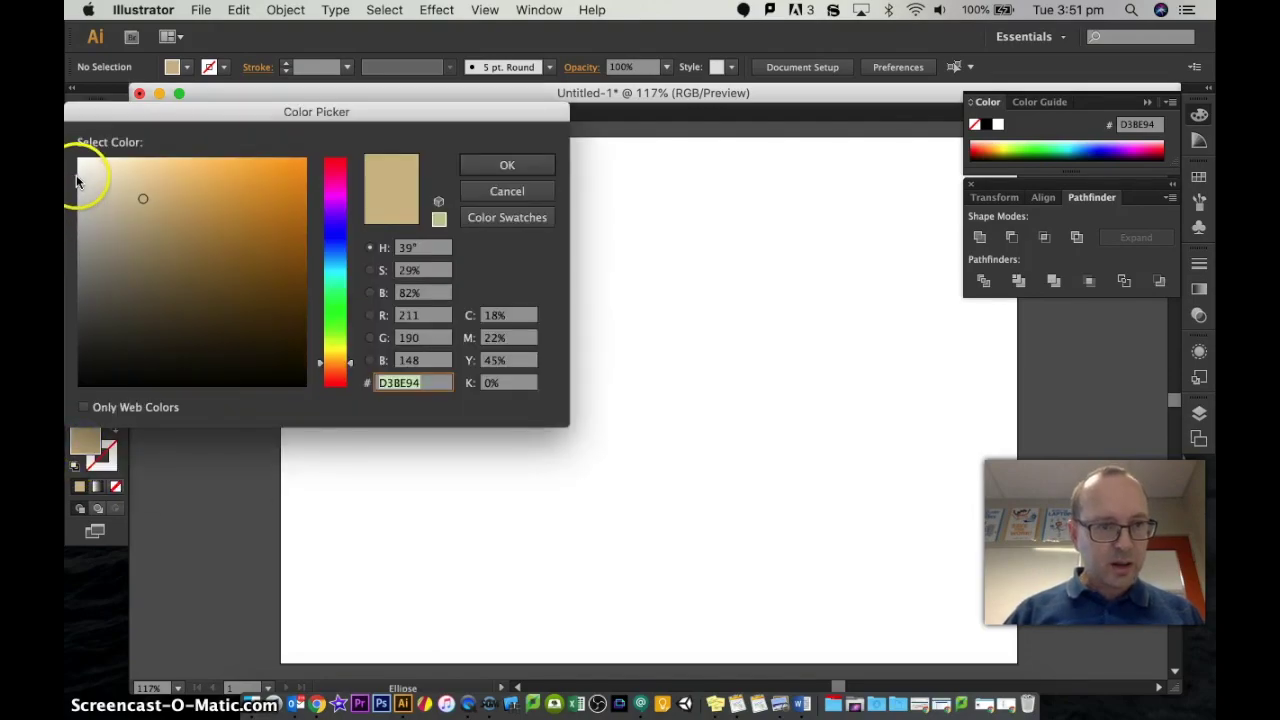
{"action": "left_click", "coordinate": [81, 173]}
{"action": "left_click", "coordinate": [503, 166]}
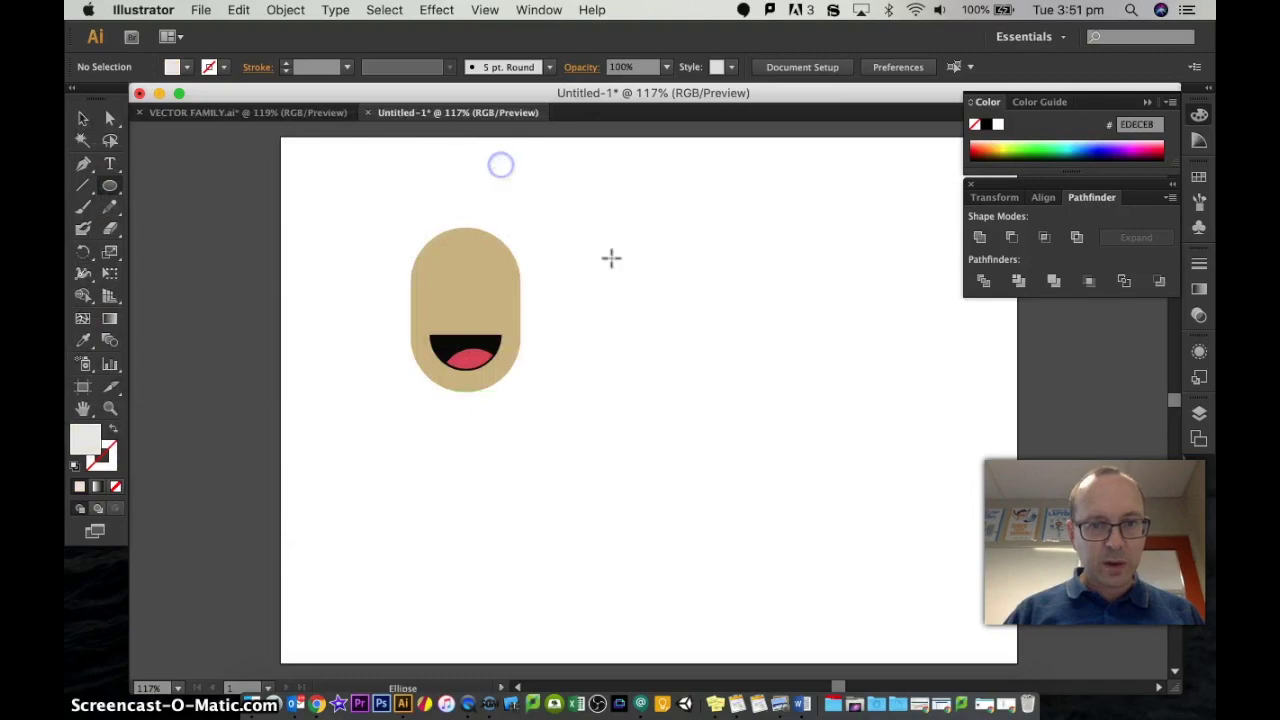
{"action": "left_click_drag", "start_coordinate": [648, 311], "coordinate": [763, 391]}
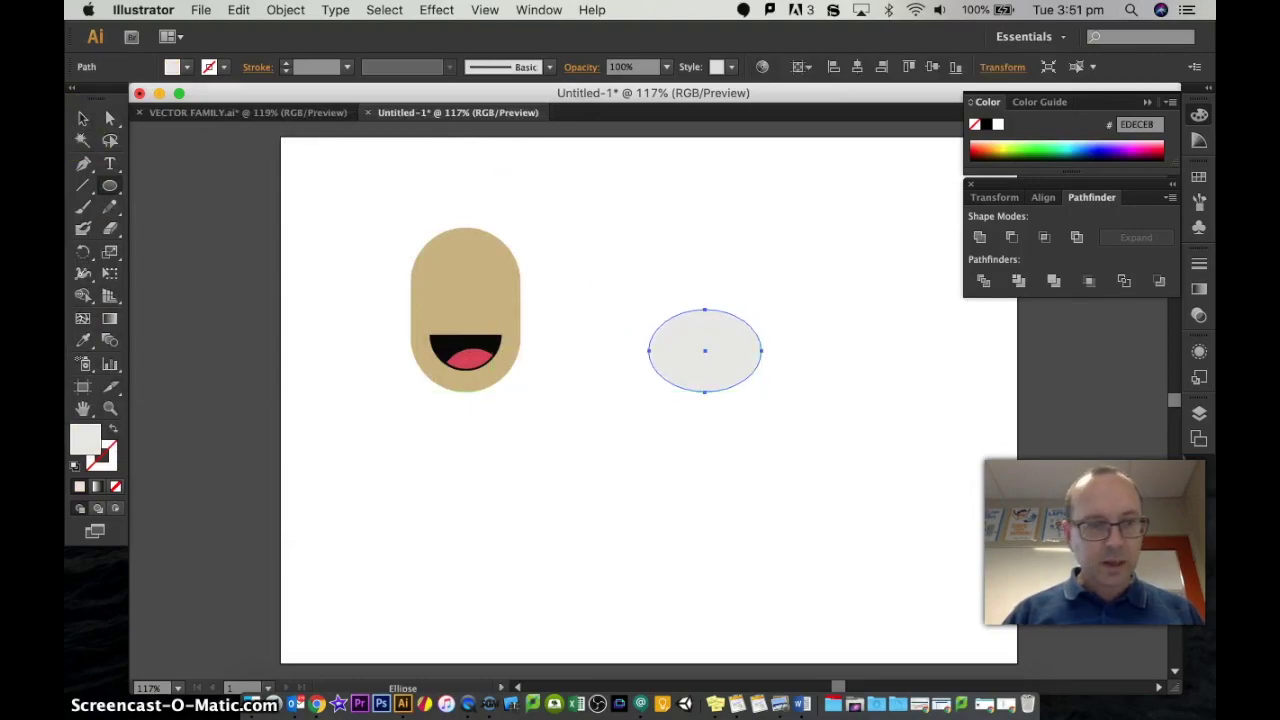
{"action": "left_click", "coordinate": [523, 191]}
{"action": "left_click", "coordinate": [720, 354]}
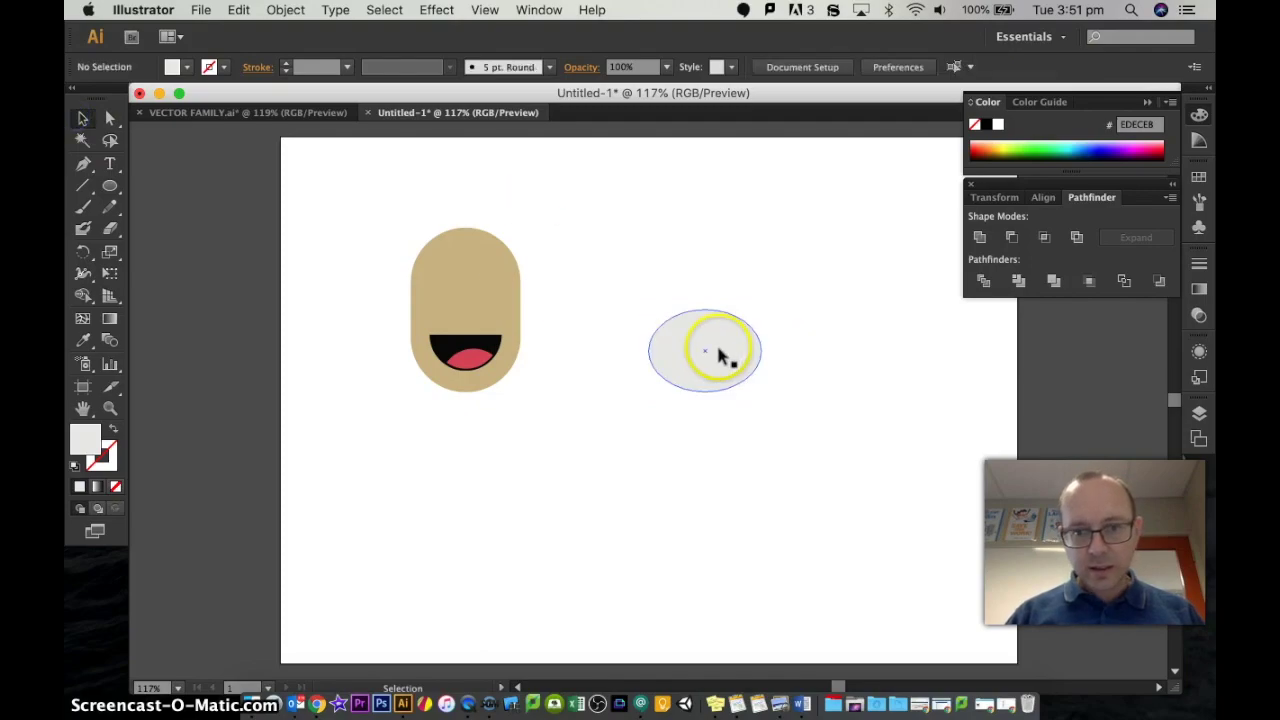
Draw a circle with the Ellipse tool just above the light grey ellipse, a little over half its width.
{"action": "left_click", "coordinate": [245, 229]}
{"action": "left_click", "coordinate": [133, 178]}
{"action": "left_click", "coordinate": [110, 186]}
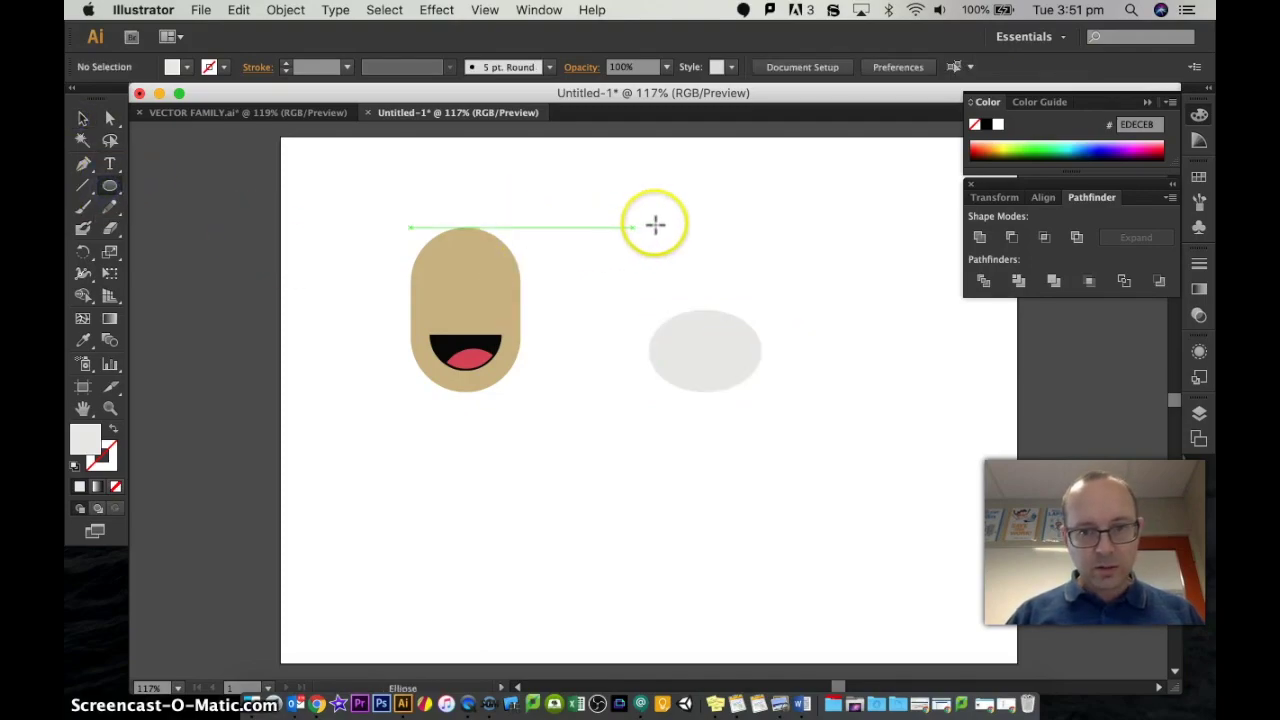
{"action": "left_click_drag", "start_coordinate": [655, 224], "coordinate": [719, 280]}
Fill the new circle with the blue 496EB7.
{"action": "double_click", "coordinate": [84, 440]}
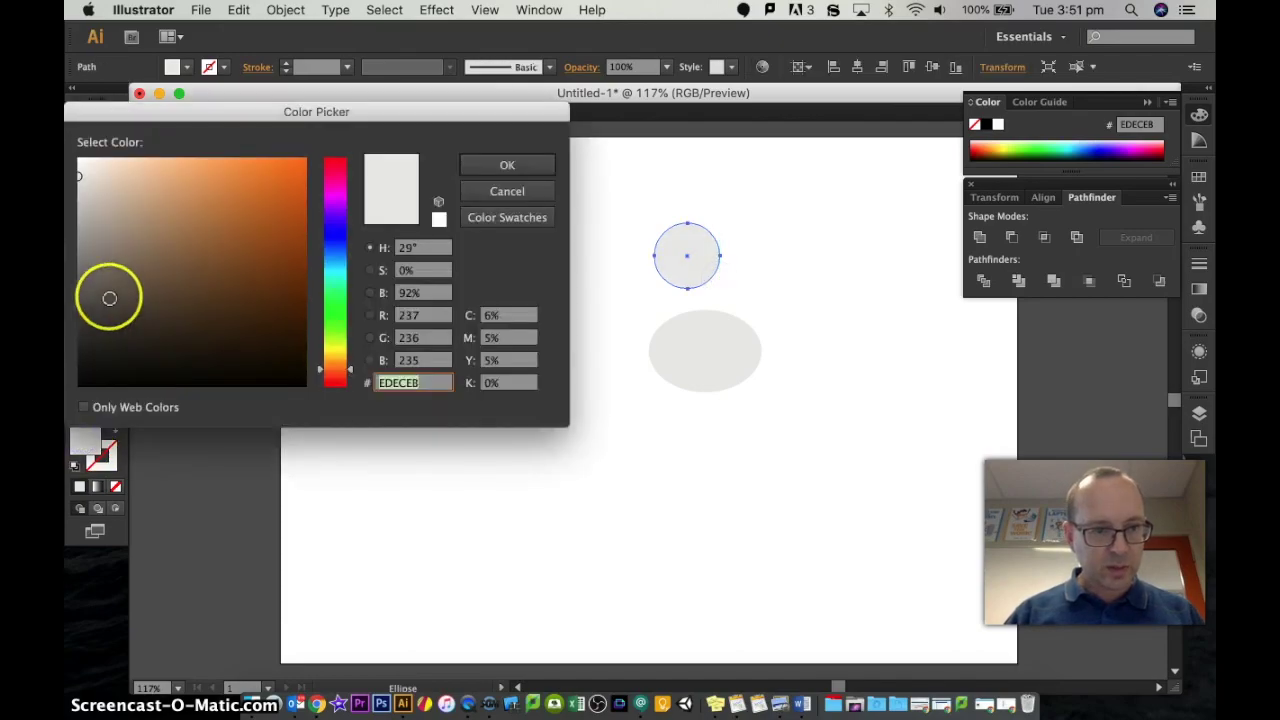
{"action": "left_click", "coordinate": [336, 274]}
{"action": "left_click", "coordinate": [335, 247]}
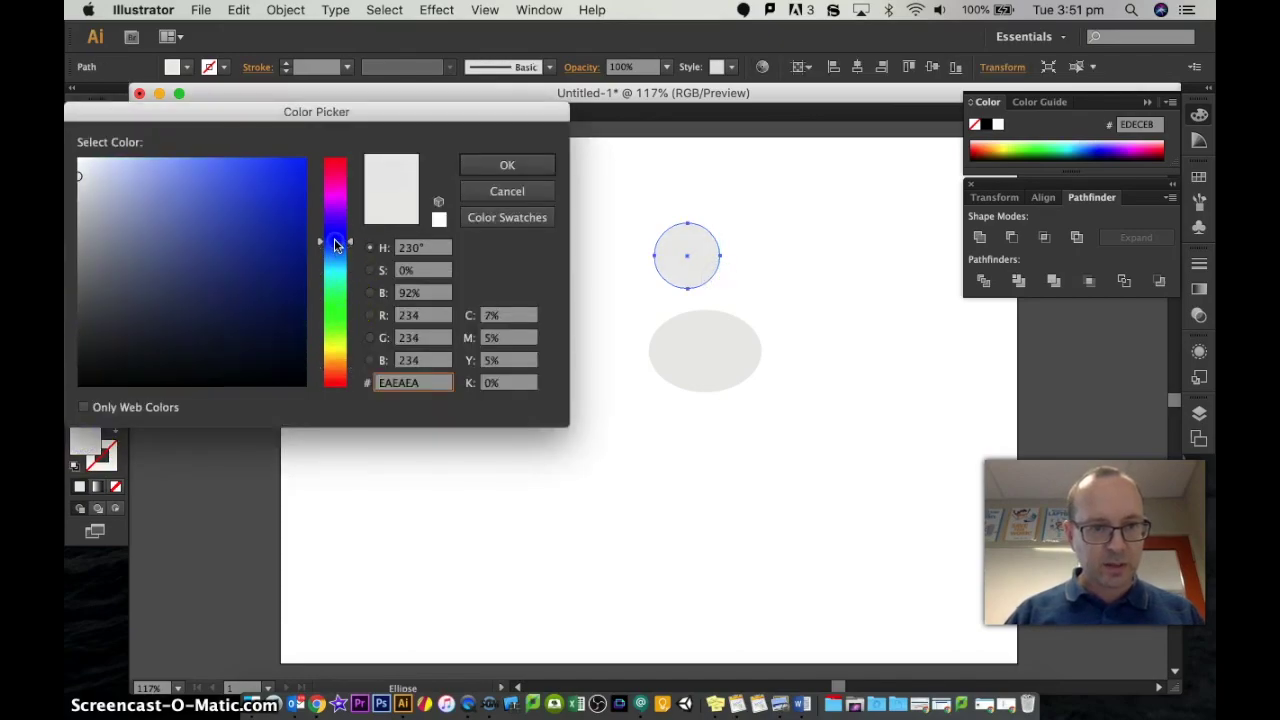
{"action": "left_click", "coordinate": [159, 192]}
{"action": "left_click_drag", "start_coordinate": [188, 204], "coordinate": [215, 221]}
{"action": "left_click", "coordinate": [489, 164]}
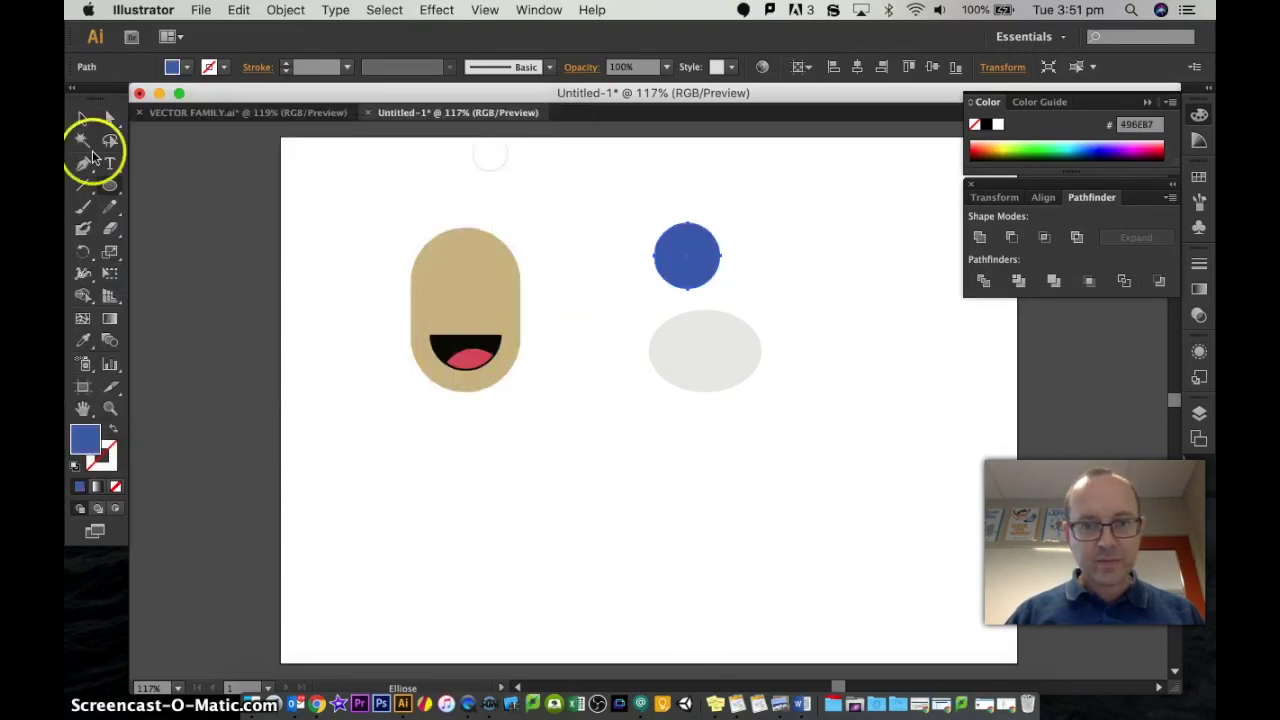
Centre the blue circle on the light grey ellipse as an iris and flatten the ellipse slightly from its lower edge.
{"action": "left_click", "coordinate": [83, 118]}
{"action": "left_click", "coordinate": [707, 239]}
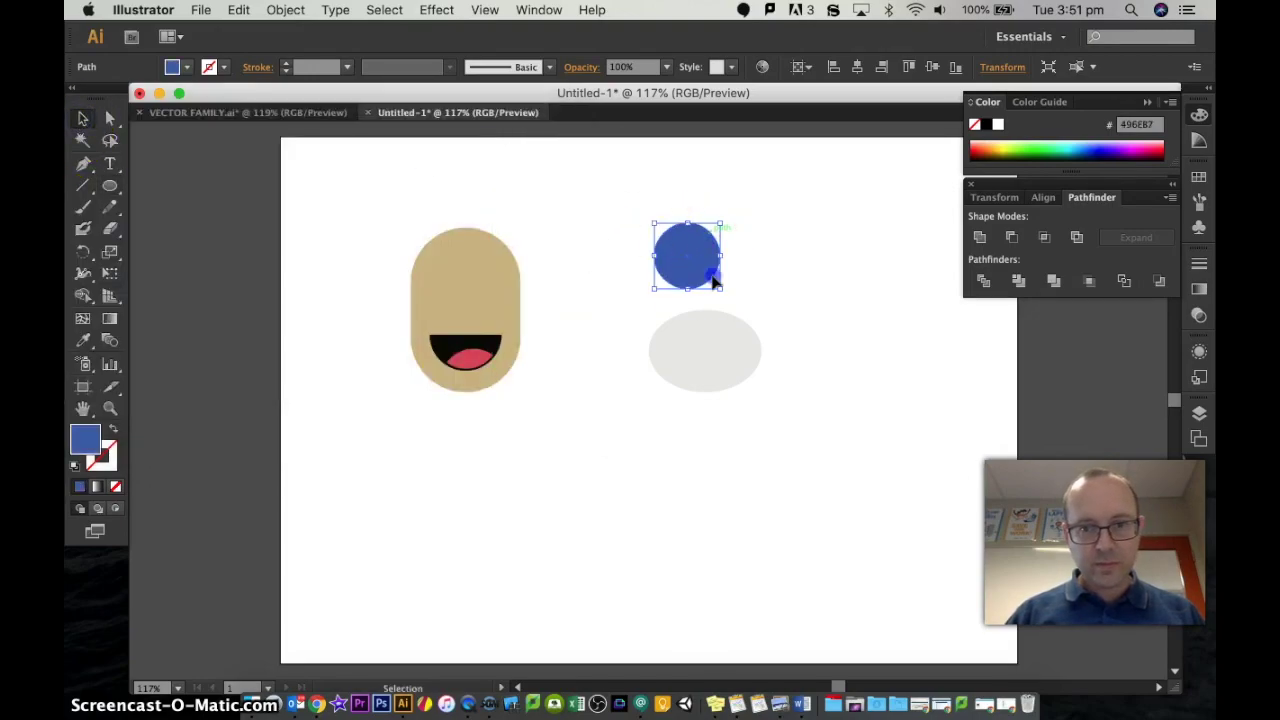
{"action": "left_click_drag", "start_coordinate": [713, 283], "coordinate": [718, 357]}
{"action": "left_click", "coordinate": [826, 376]}
{"action": "left_click", "coordinate": [712, 386]}
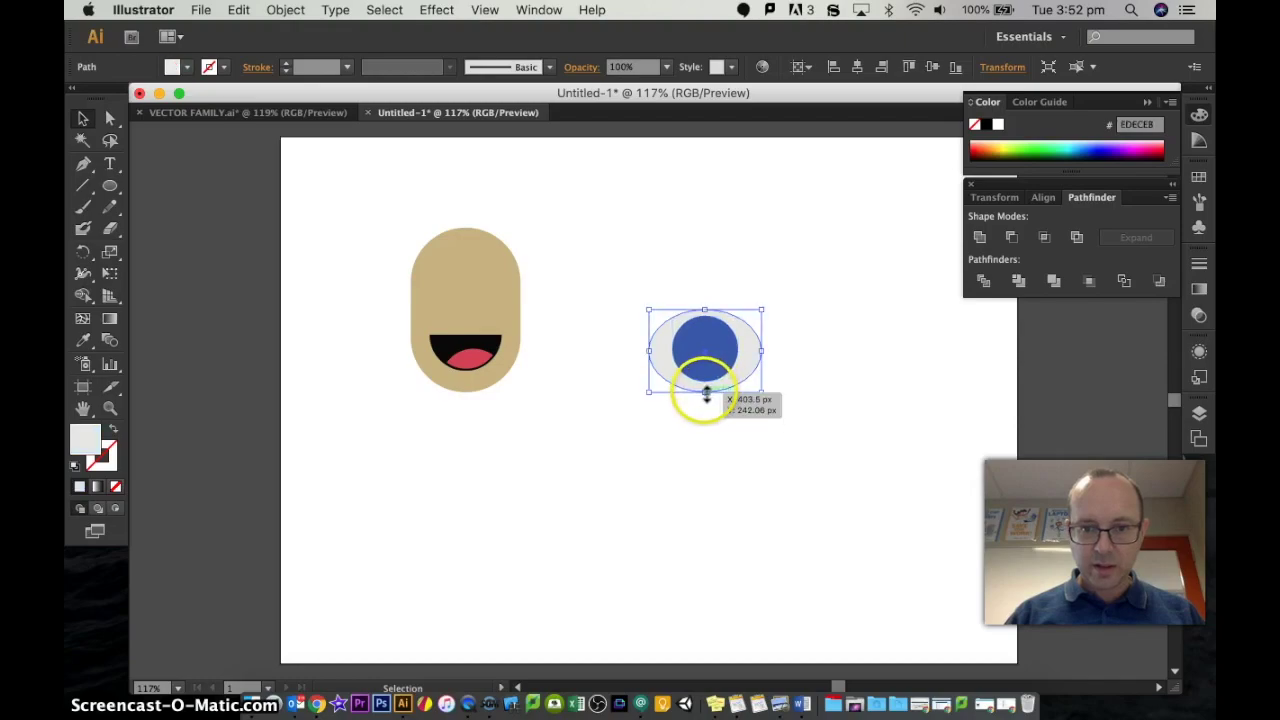
{"action": "left_click_drag", "start_coordinate": [706, 389], "coordinate": [688, 240]}
Duplicate the blue iris circle and place a smaller copy above the eye.
{"action": "left_click", "coordinate": [772, 388]}
{"action": "left_click", "coordinate": [701, 351]}
{"action": "left_click", "coordinate": [703, 358]}
Fill the smaller circle with near-black 111111 and centre it on the blue iris as a pupil.
{"action": "double_click", "coordinate": [82, 440]}
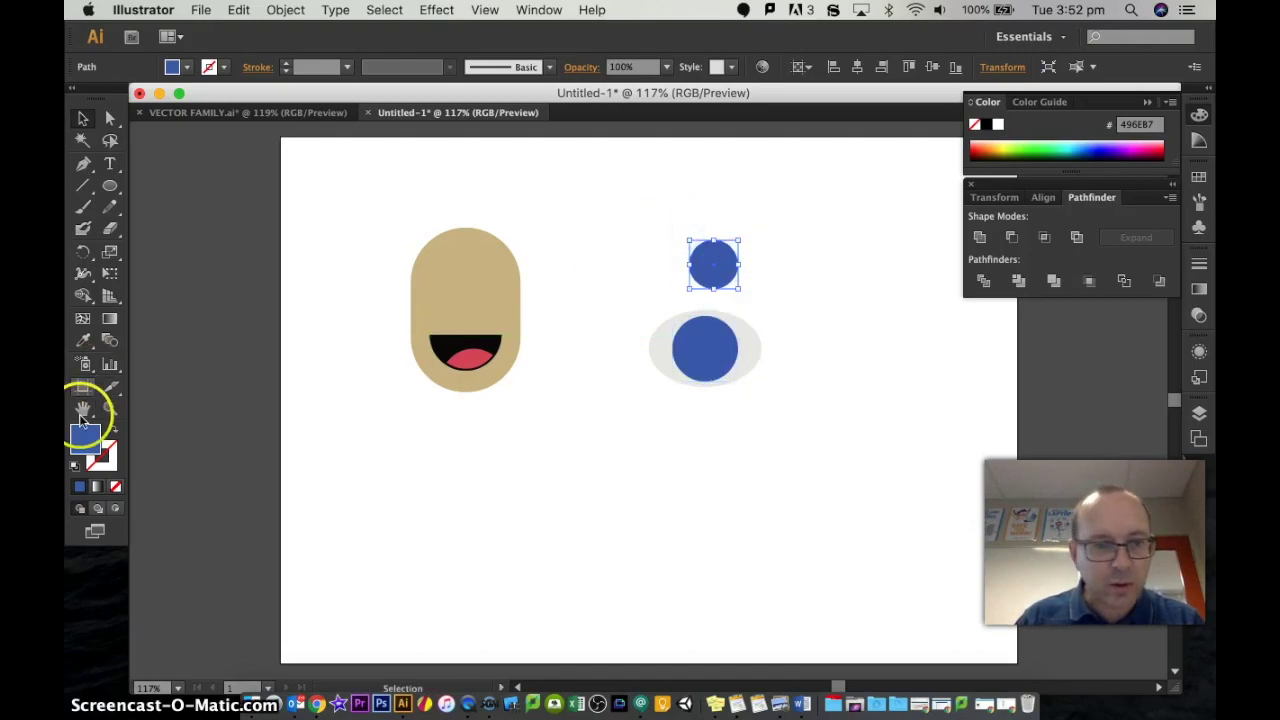
{"action": "left_click", "coordinate": [89, 362]}
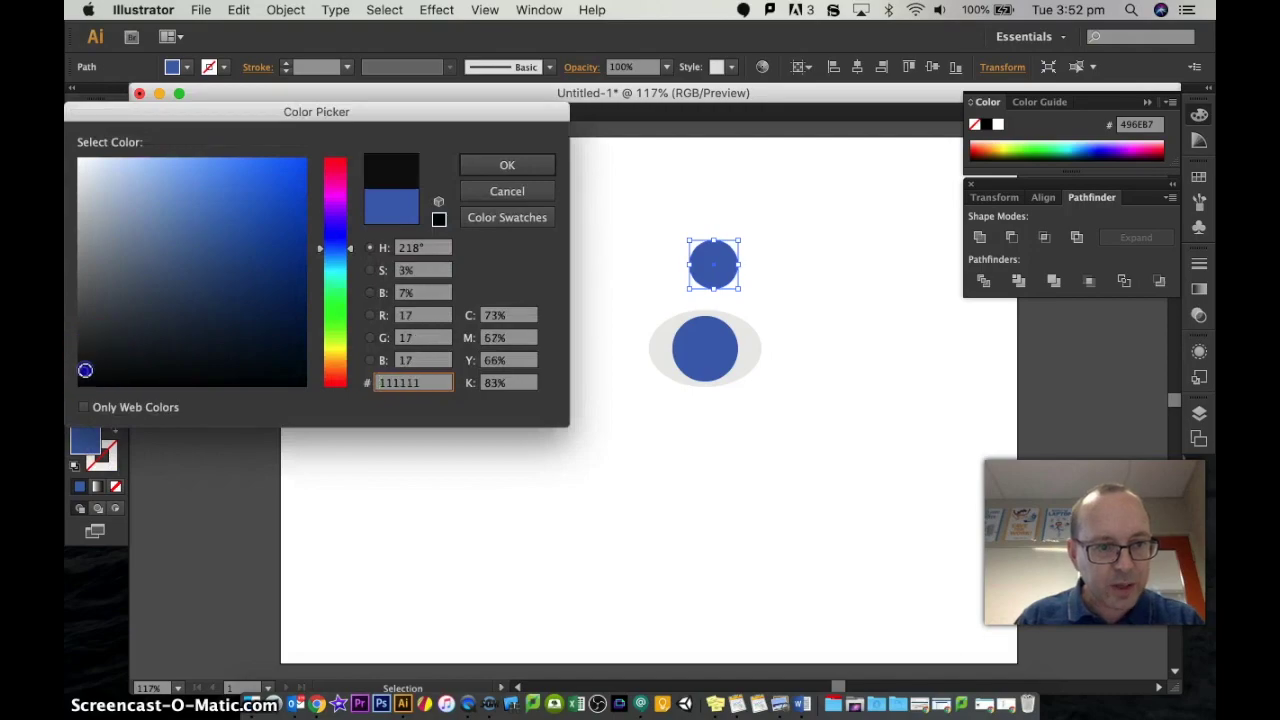
{"action": "left_click", "coordinate": [465, 191]}
{"action": "left_click_drag", "start_coordinate": [724, 262], "coordinate": [716, 347]}
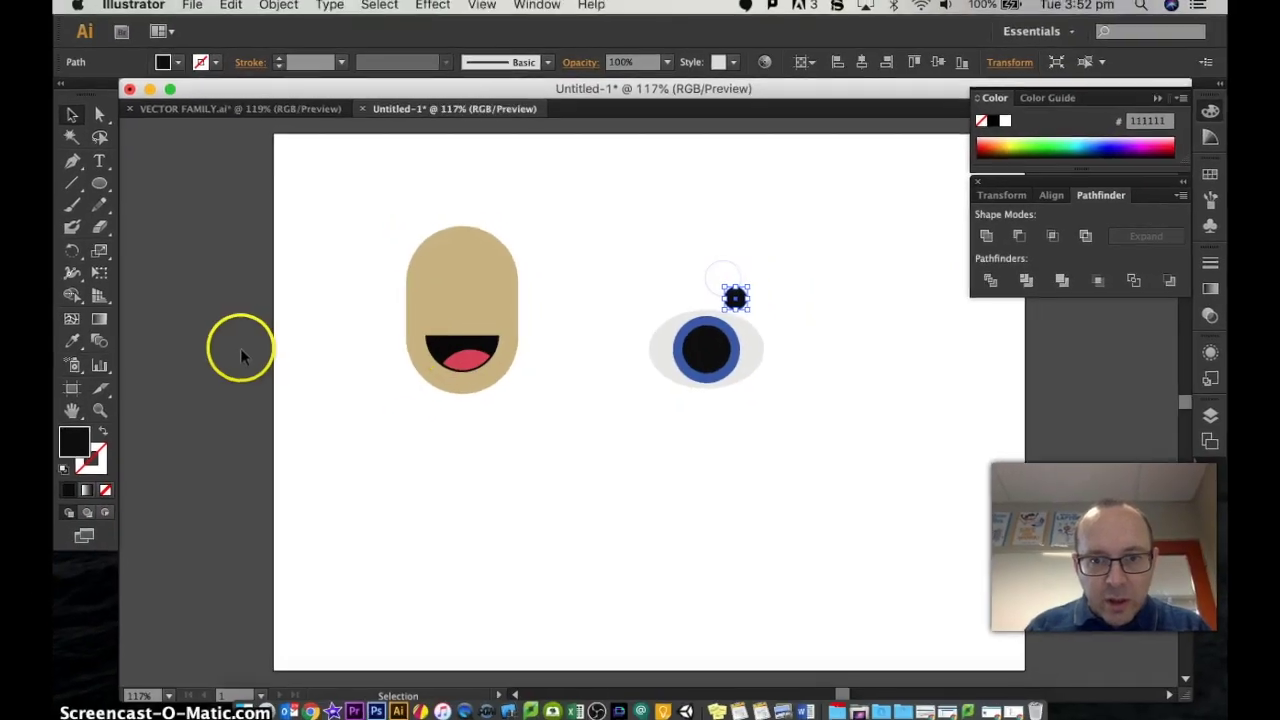
Fill the small black circle above the eye with white and place it on the pupil's upper right edge as a highlight.
{"action": "double_click", "coordinate": [83, 441]}
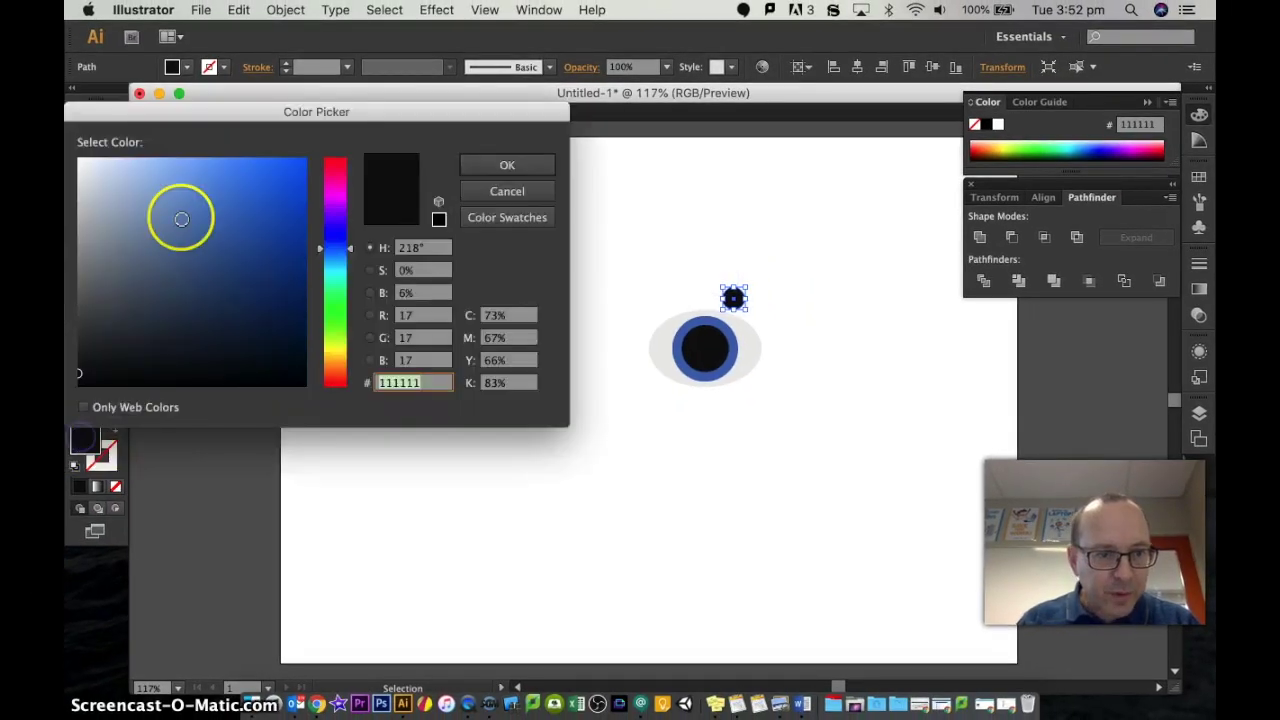
{"action": "left_click", "coordinate": [83, 162]}
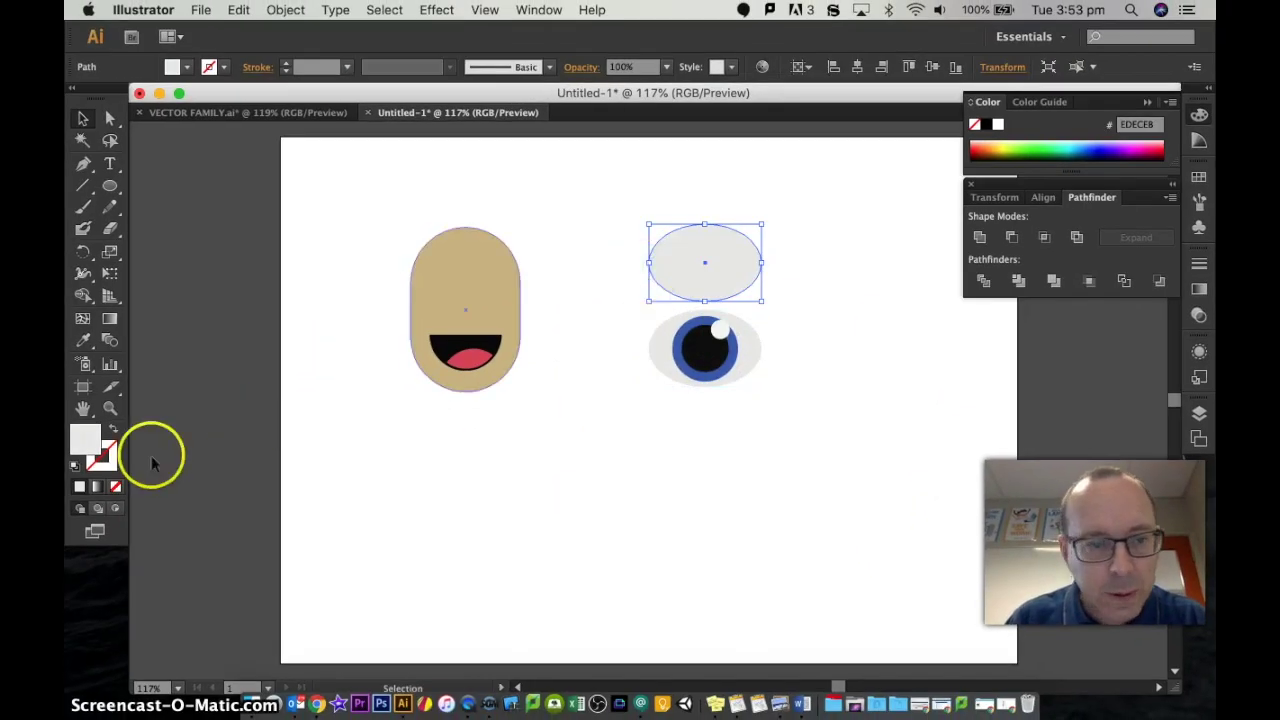
Fill the ellipse copy above the eye with dark grey 565655.
{"action": "double_click", "coordinate": [86, 434]}
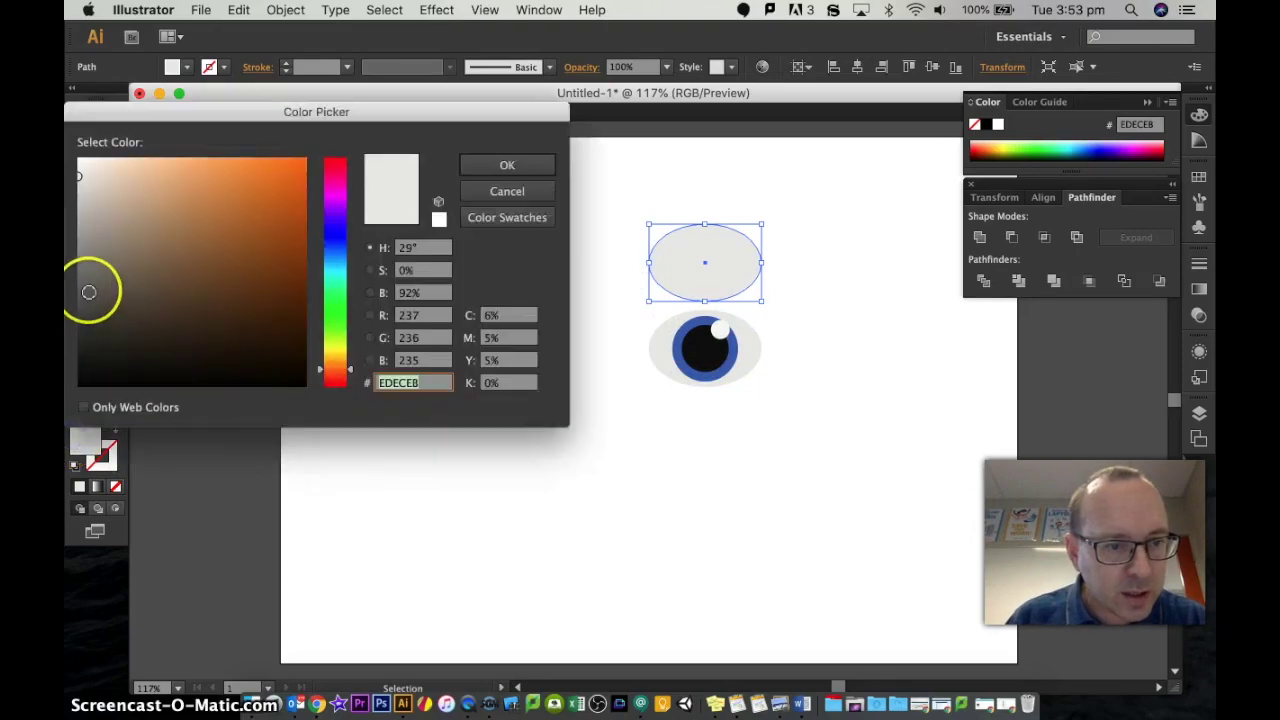
{"action": "left_click", "coordinate": [81, 310]}
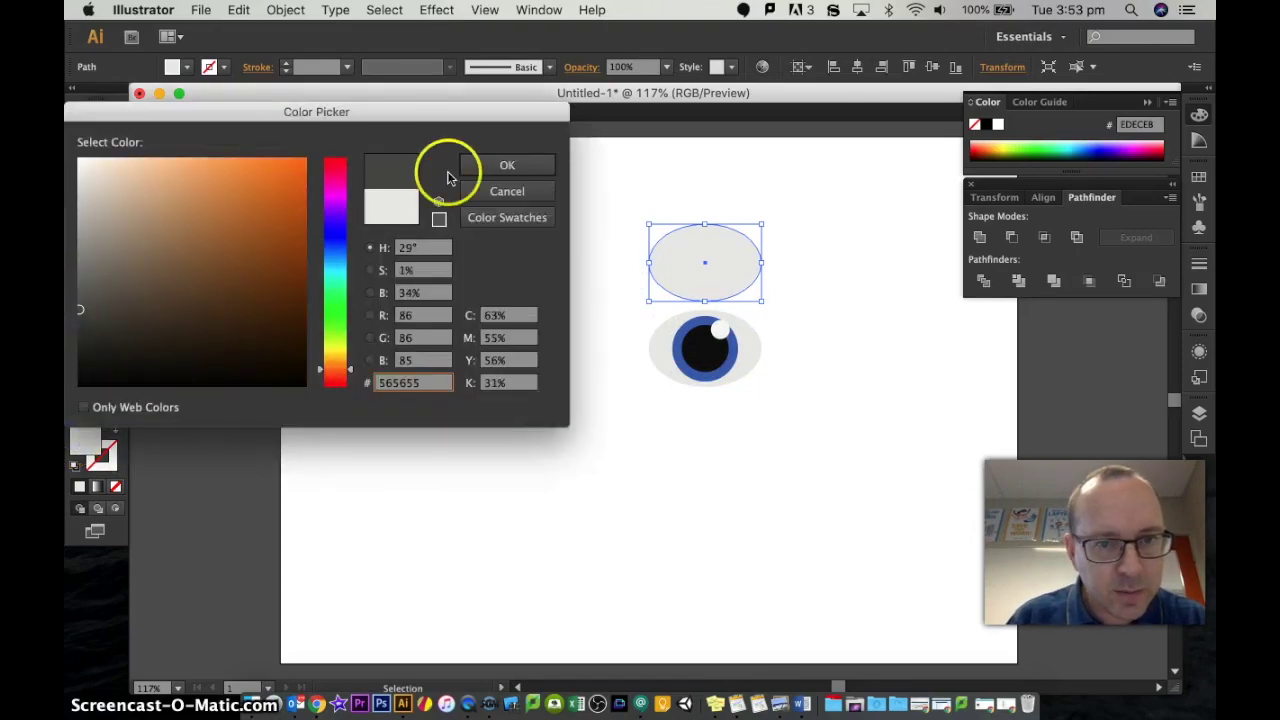
{"action": "left_click", "coordinate": [471, 166]}
Apply a Gaussian Blur with a radius of 25.3 pixels to the dark grey ellipse.
{"action": "left_click", "coordinate": [386, 10]}
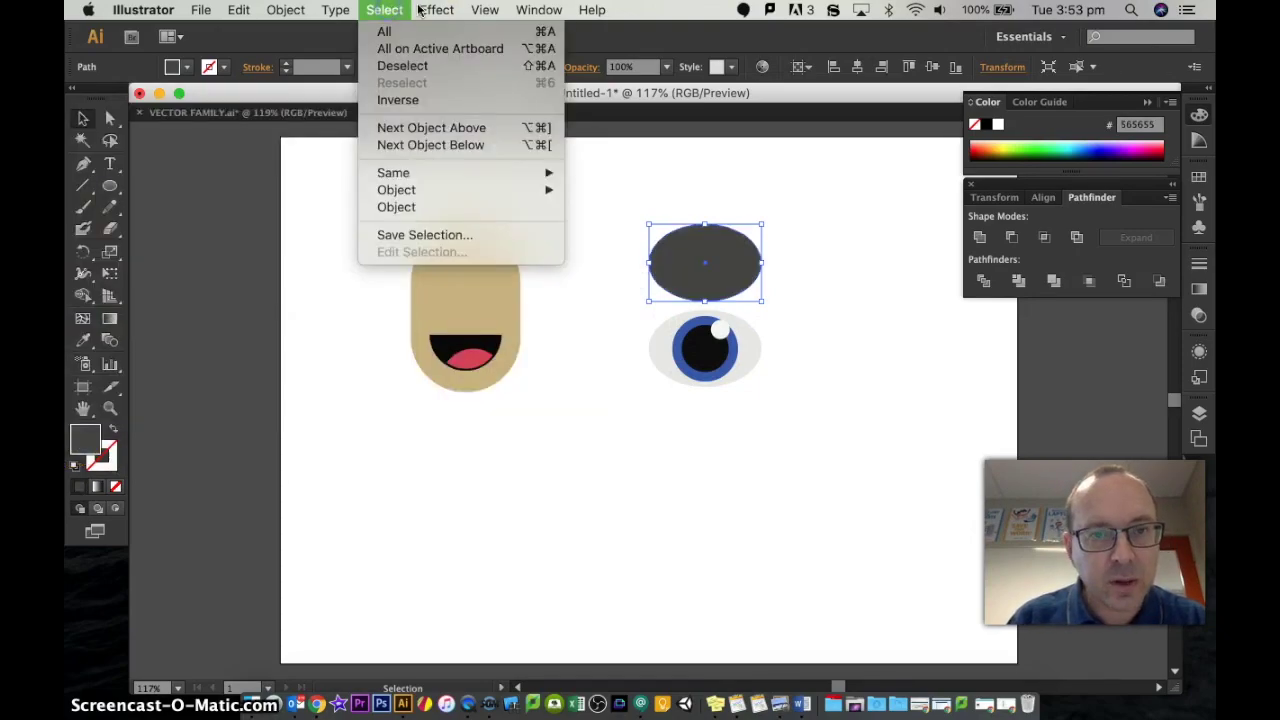
{"action": "left_click", "coordinate": [436, 10]}
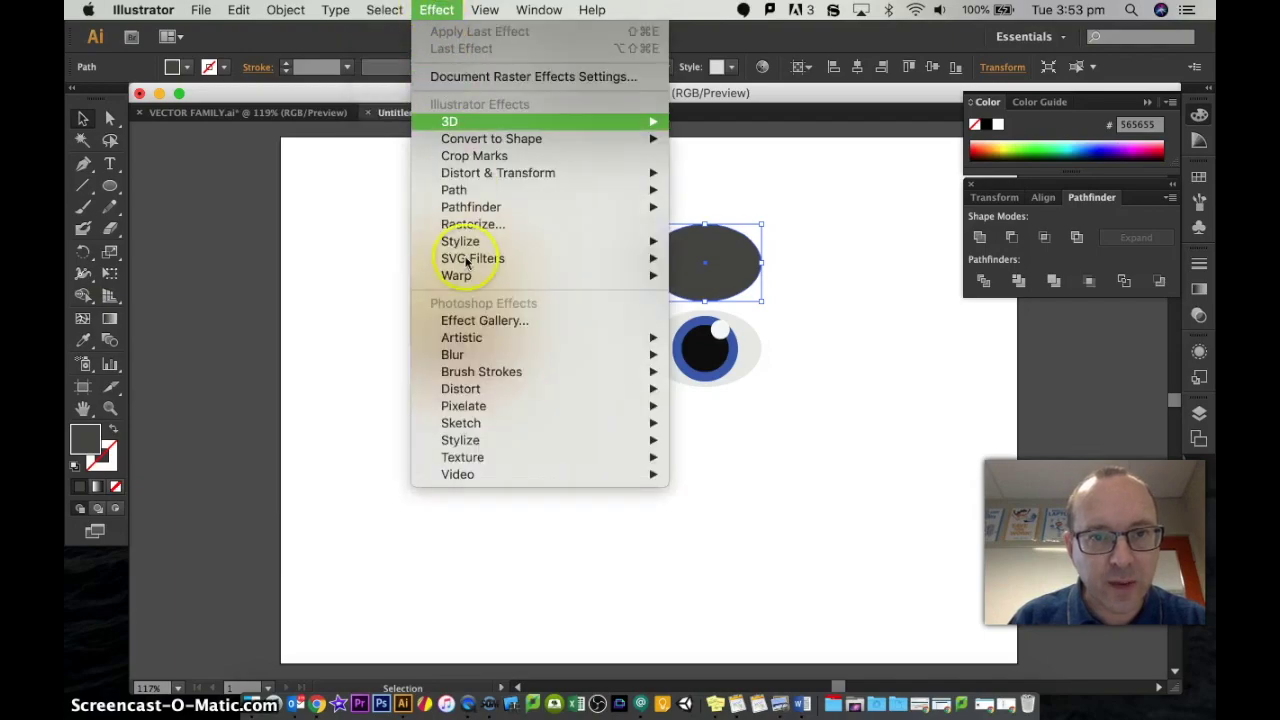
{"action": "mouse_move", "coordinate": [470, 358]}
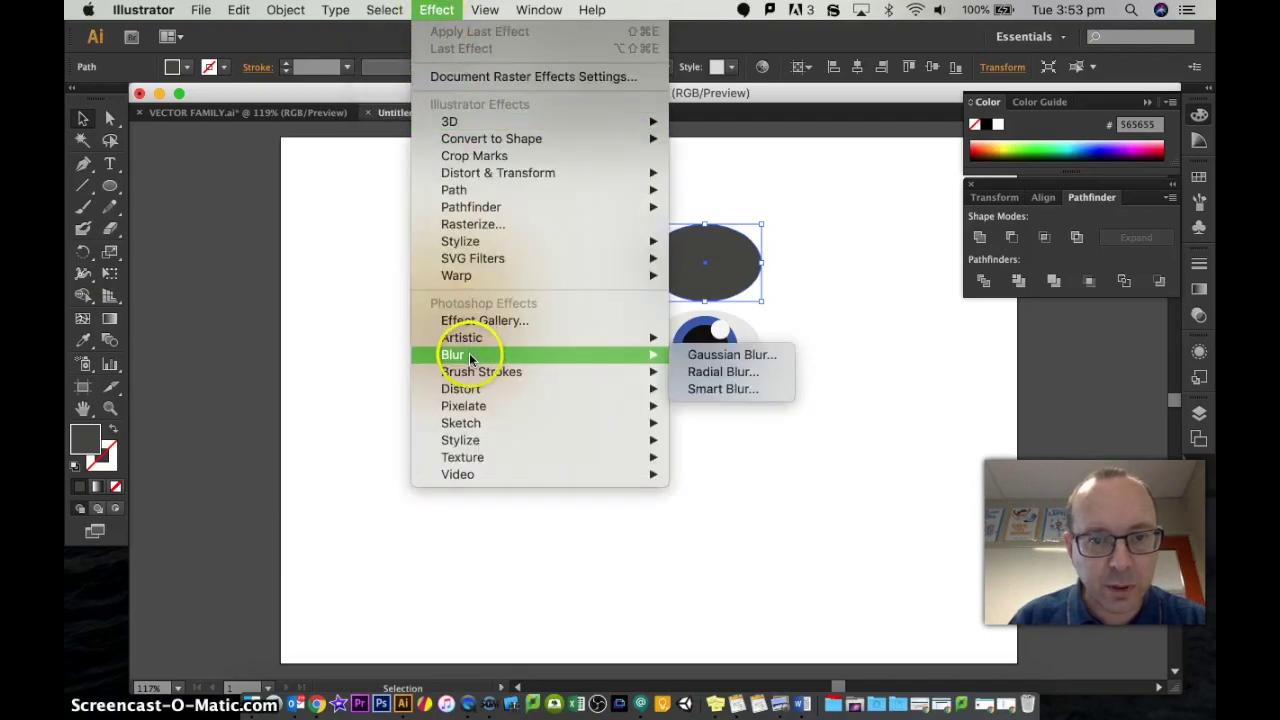
{"action": "left_click", "coordinate": [743, 358]}
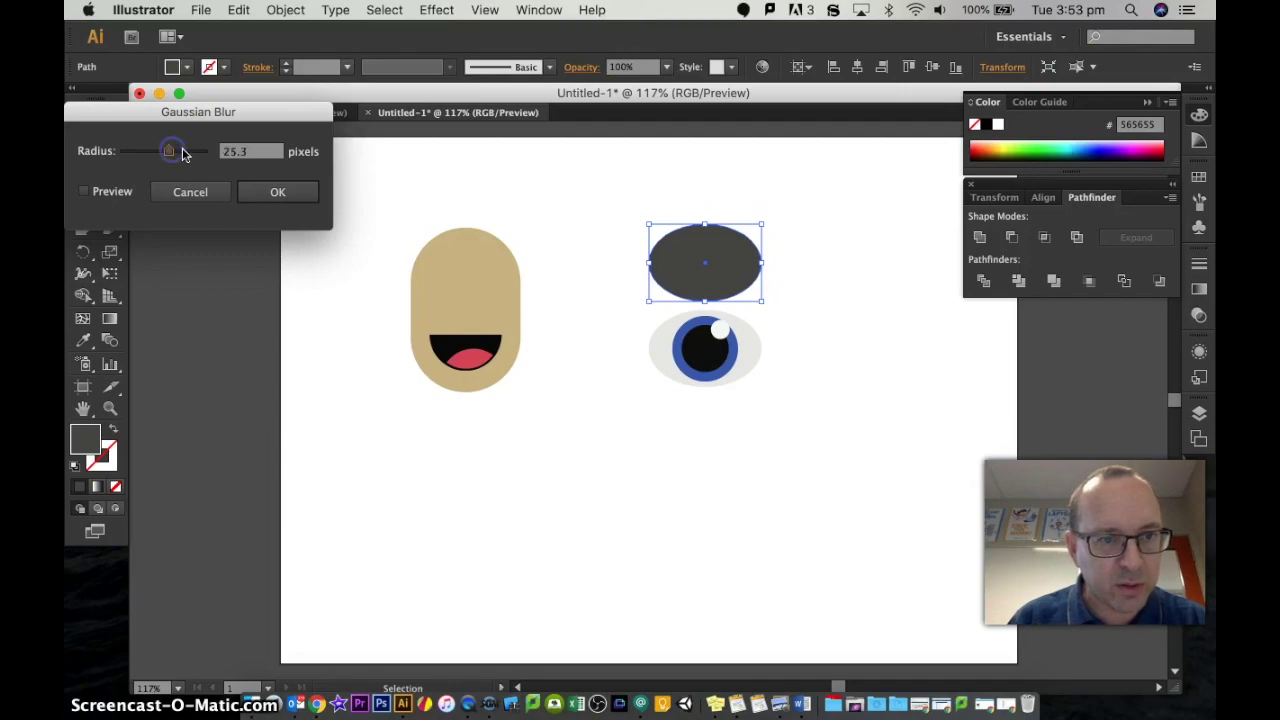
{"action": "left_click", "coordinate": [272, 193]}
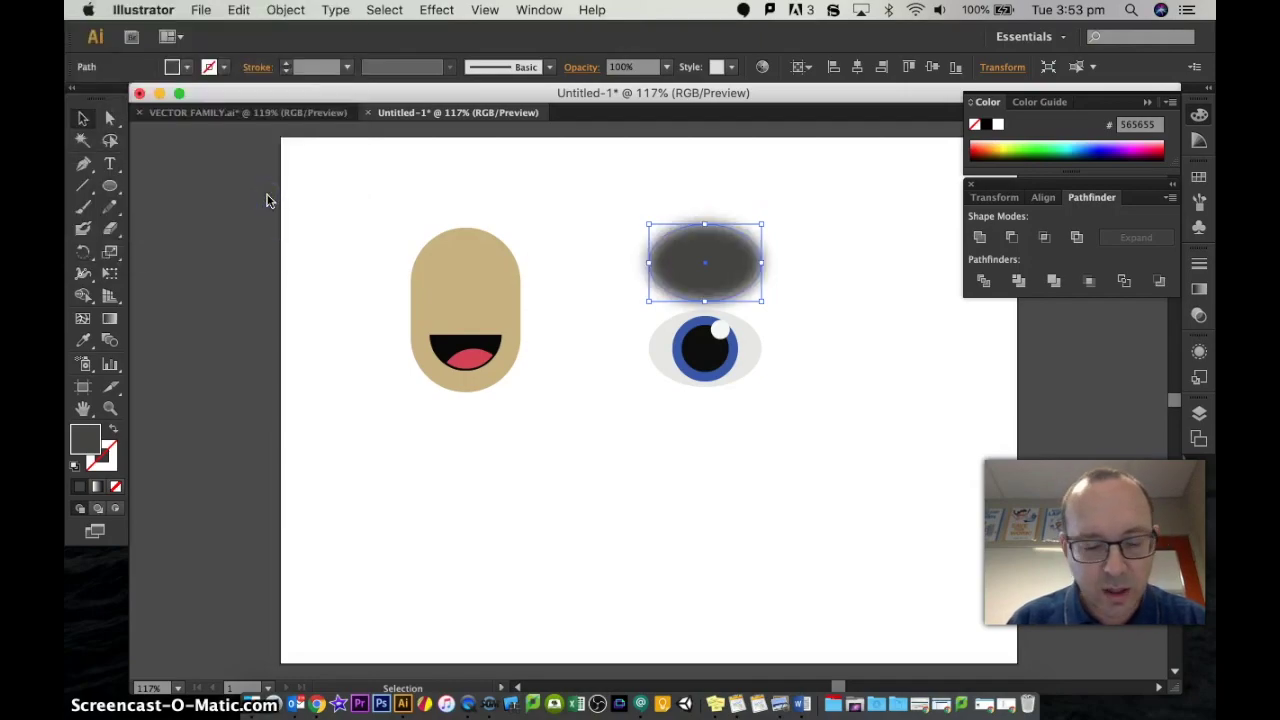
Undo the last blur and apply a Gaussian Blur with a radius of 7.7 pixels to the dark grey ellipse.
{"action": "key", "text": "super+z"}
{"action": "left_click", "coordinate": [354, 12]}
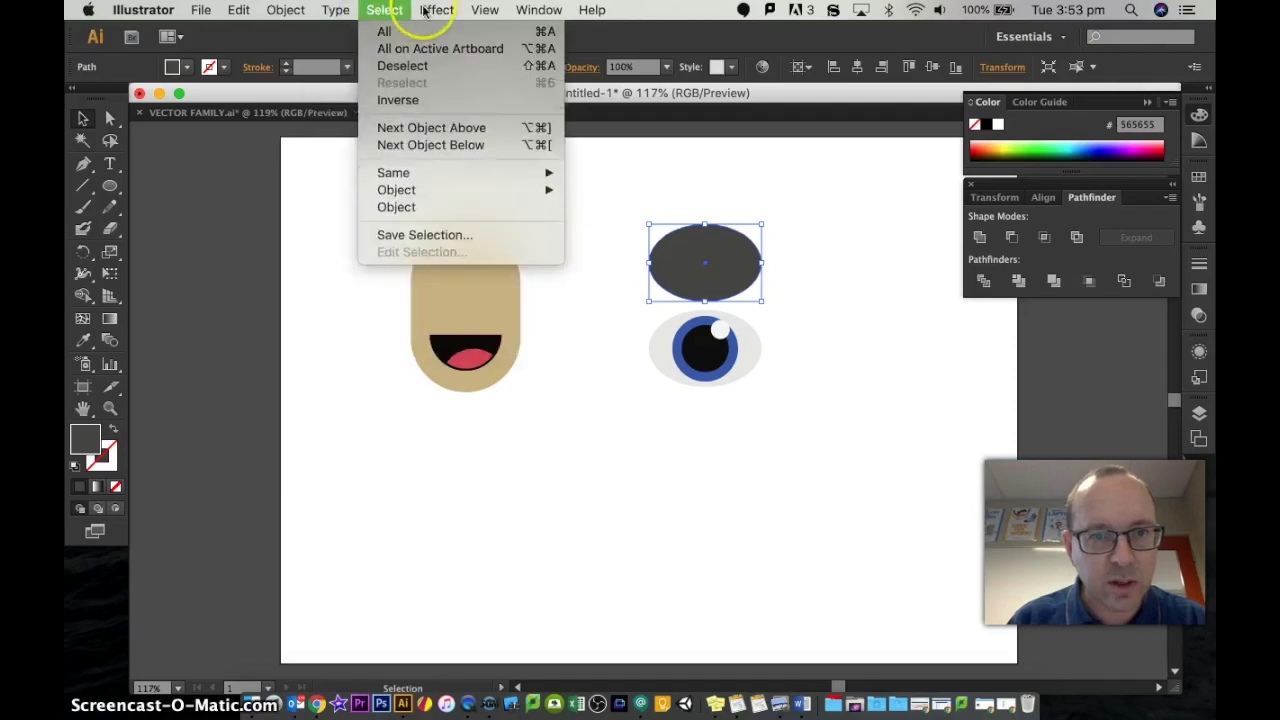
{"action": "mouse_move", "coordinate": [436, 12]}
{"action": "left_click", "coordinate": [478, 354]}
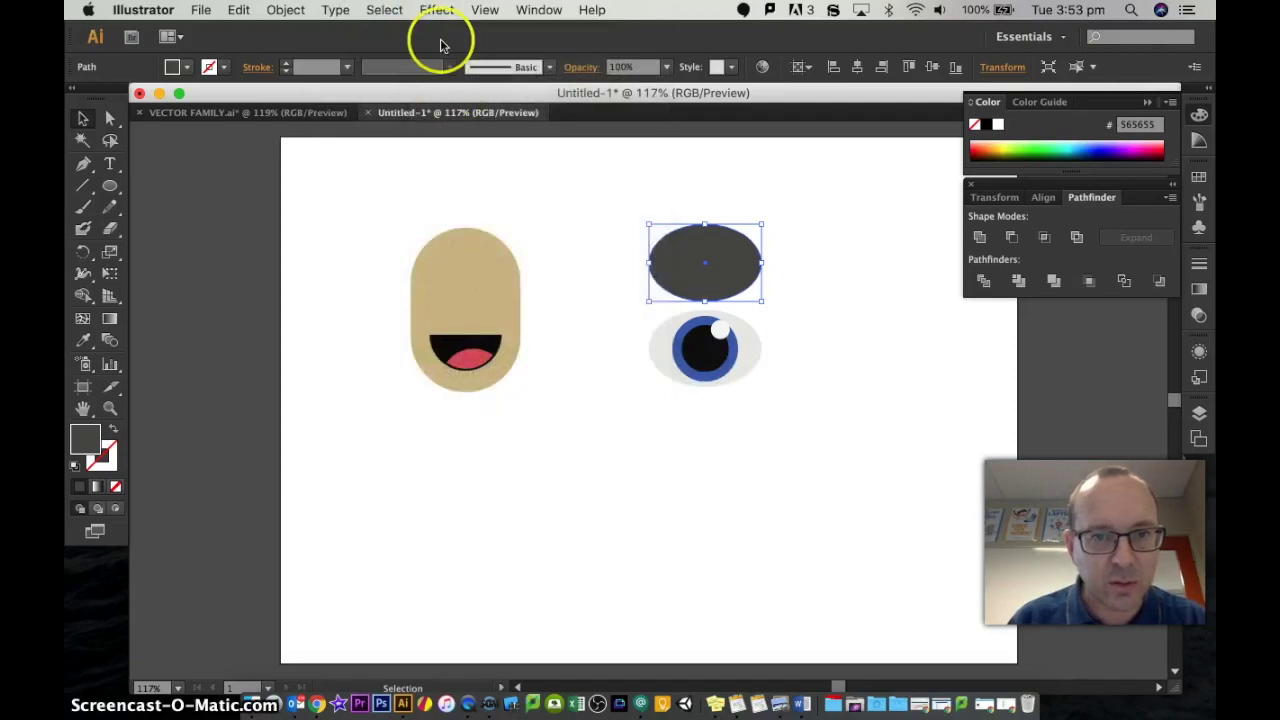
{"action": "left_click", "coordinate": [436, 11]}
{"action": "mouse_move", "coordinate": [619, 350]}
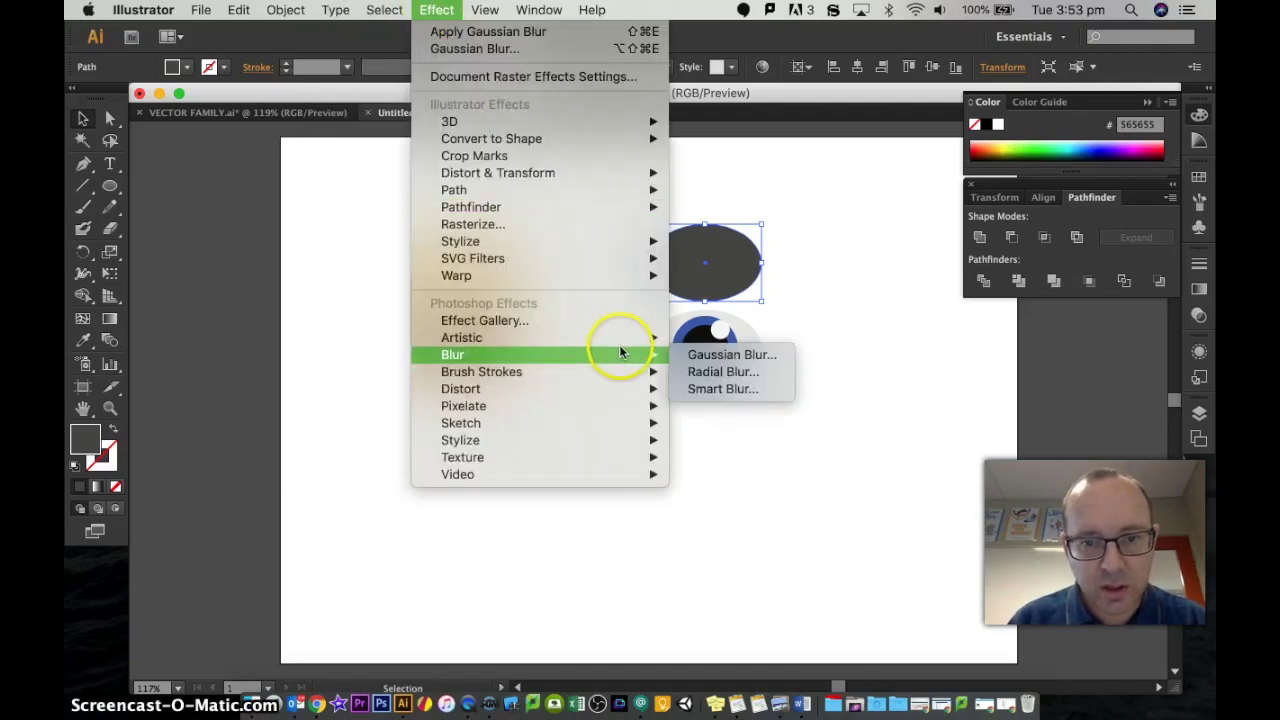
{"action": "left_click", "coordinate": [735, 354]}
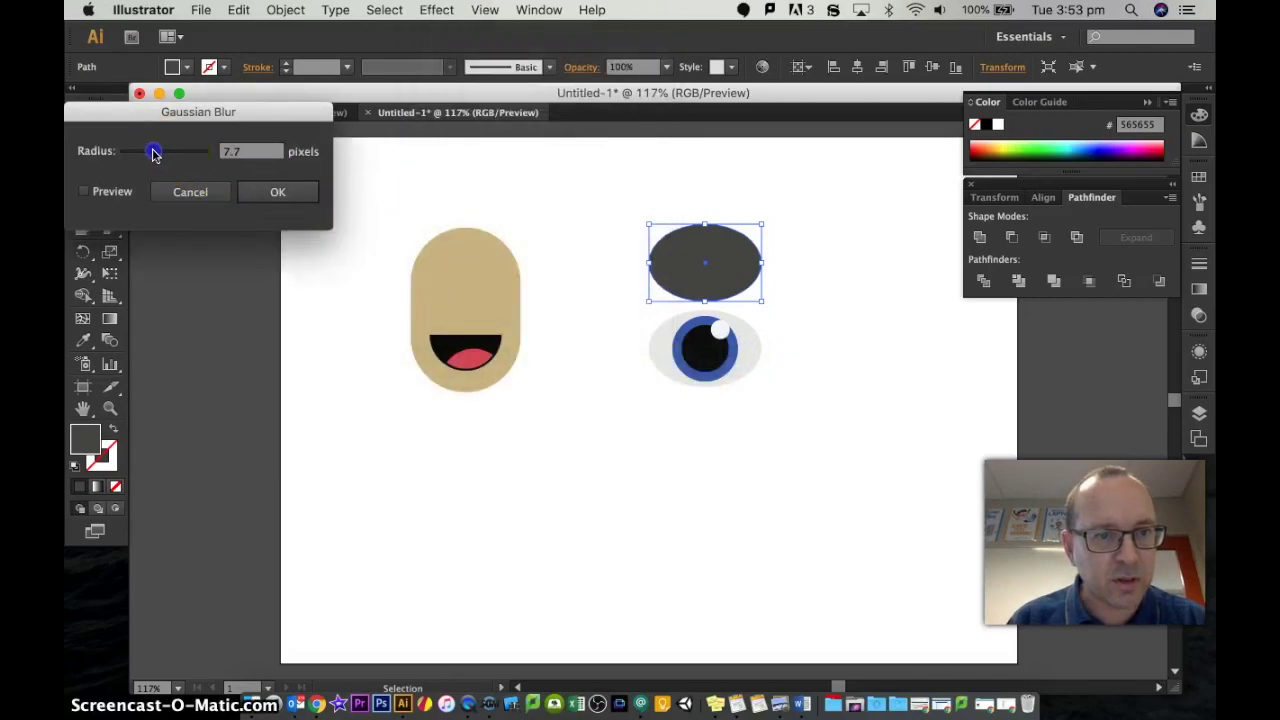
{"action": "left_click", "coordinate": [278, 194]}
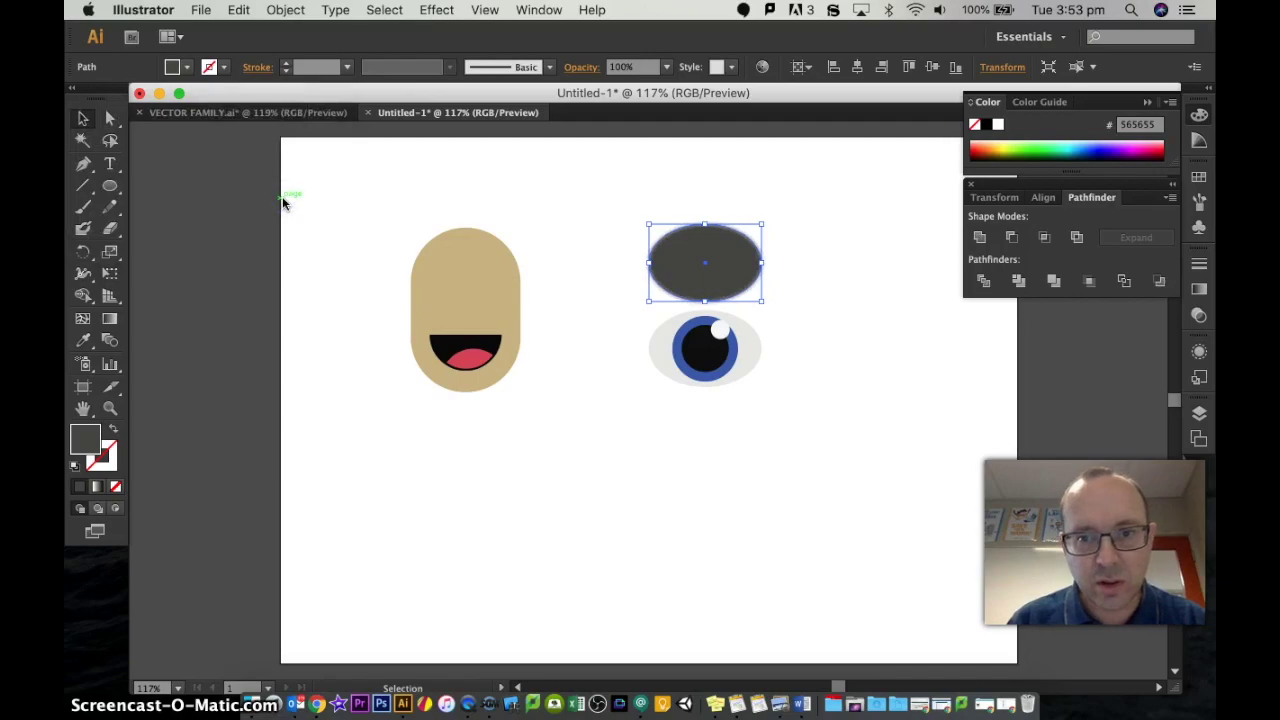
{"action": "left_click", "coordinate": [313, 210]}
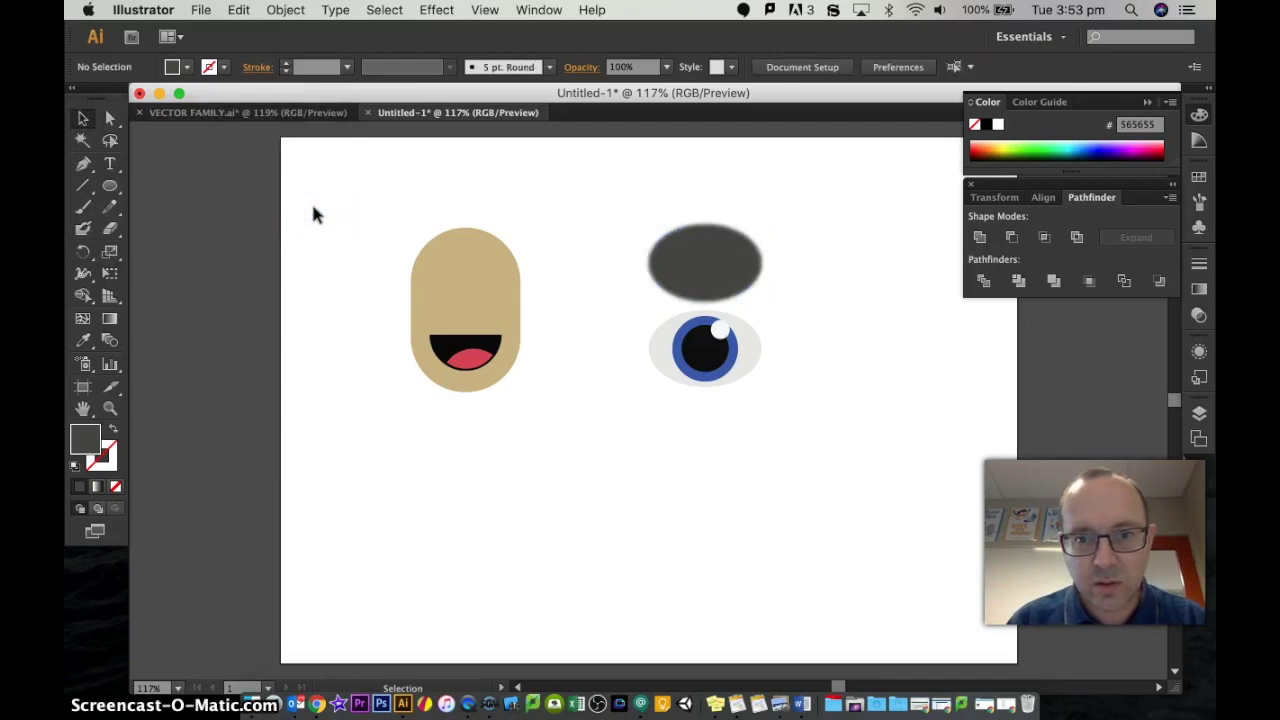
Move the blurred grey ellipse over the eye and send it to the back as a shadow.
{"action": "left_click_drag", "start_coordinate": [681, 300], "coordinate": [681, 337]}
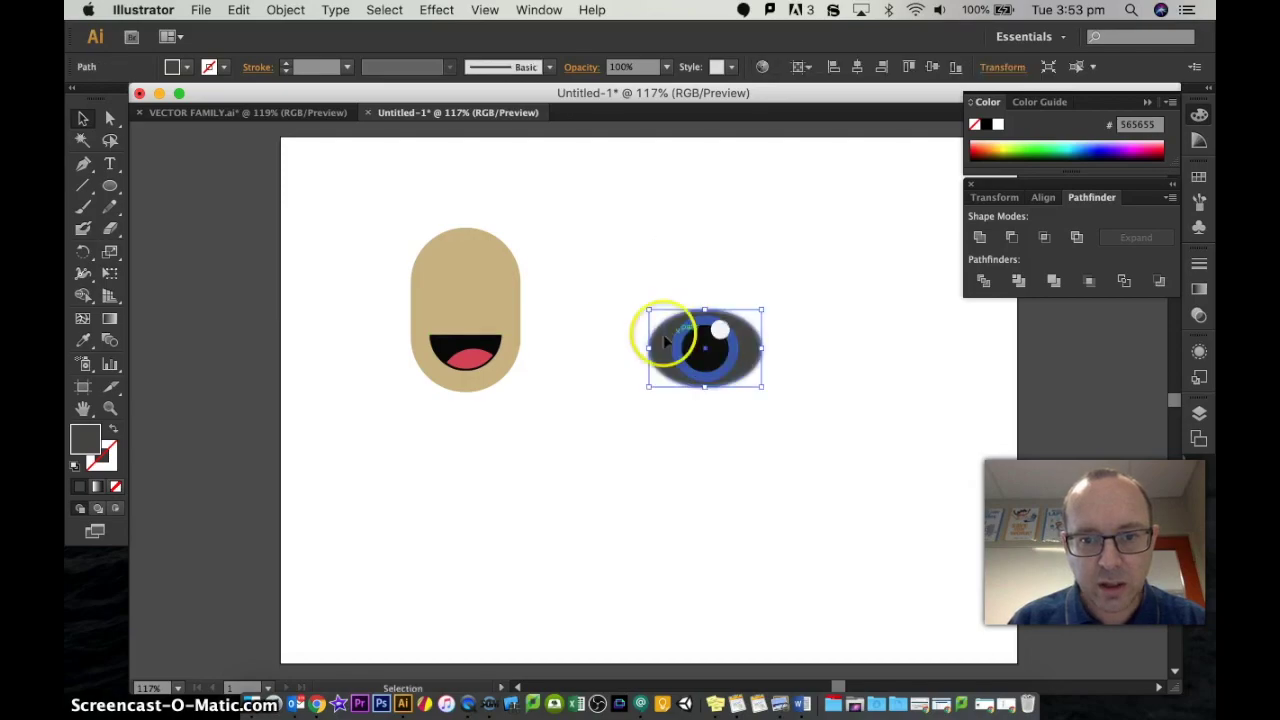
{"action": "right_click", "coordinate": [663, 342]}
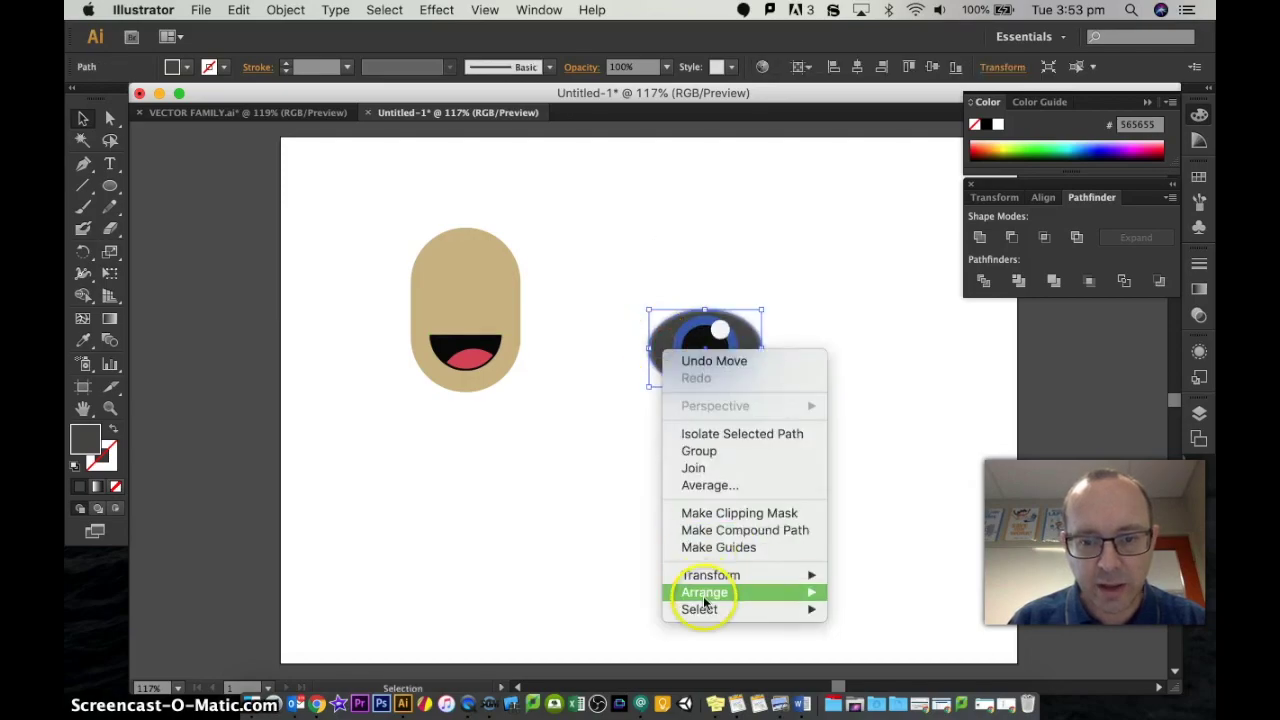
{"action": "mouse_move", "coordinate": [703, 596]}
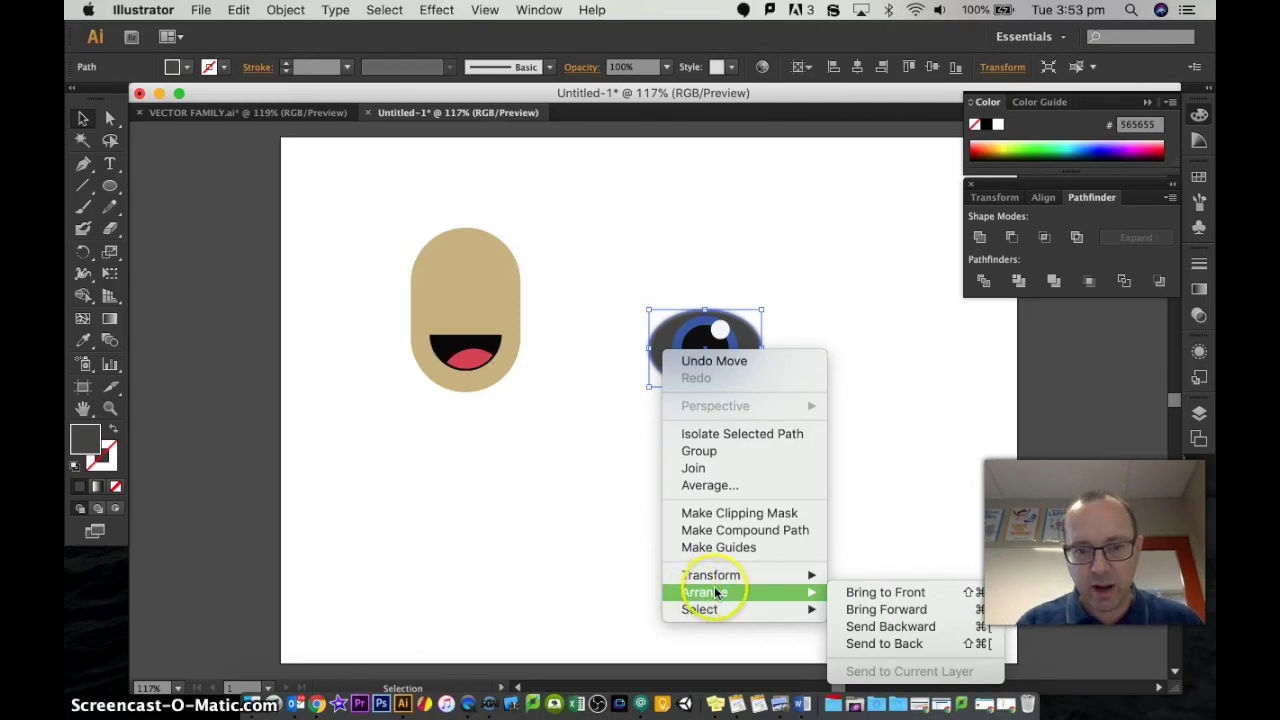
{"action": "left_click", "coordinate": [888, 645]}
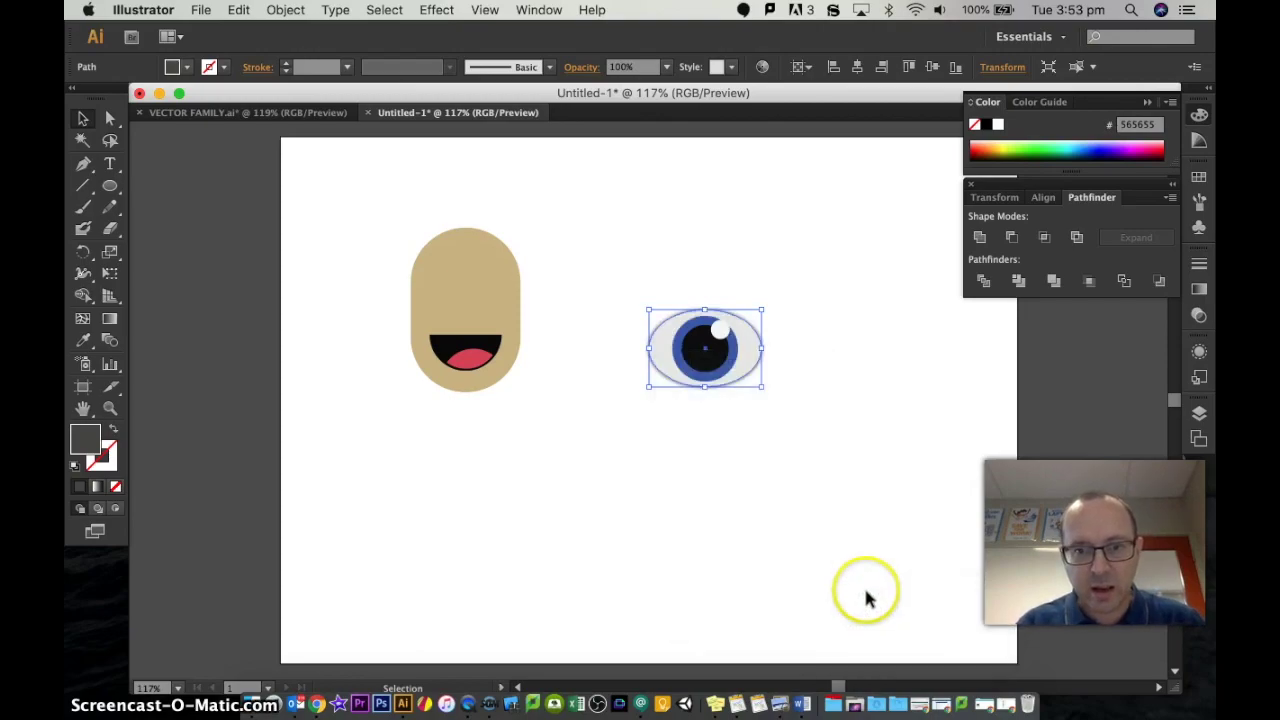
{"action": "left_click", "coordinate": [866, 598]}
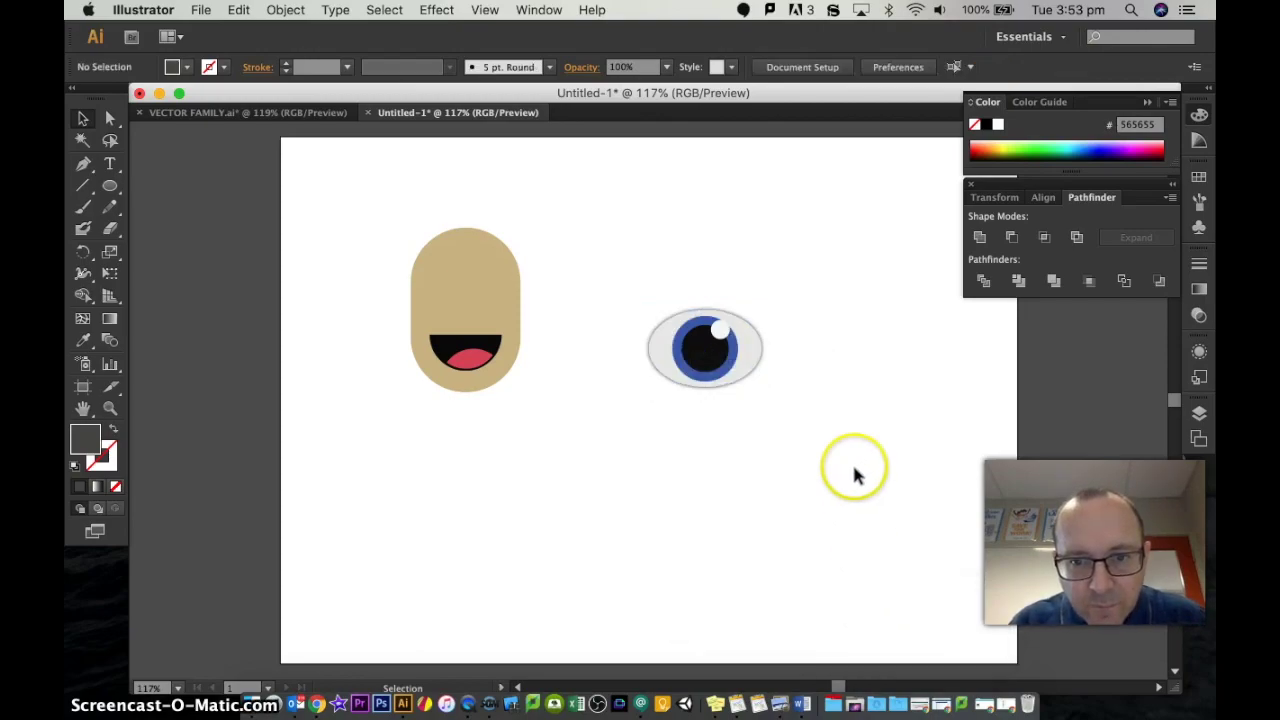
Nudge the shadow ellipse slightly down behind the eye and enlarge it a little around its centre.
{"action": "left_click", "coordinate": [759, 331]}
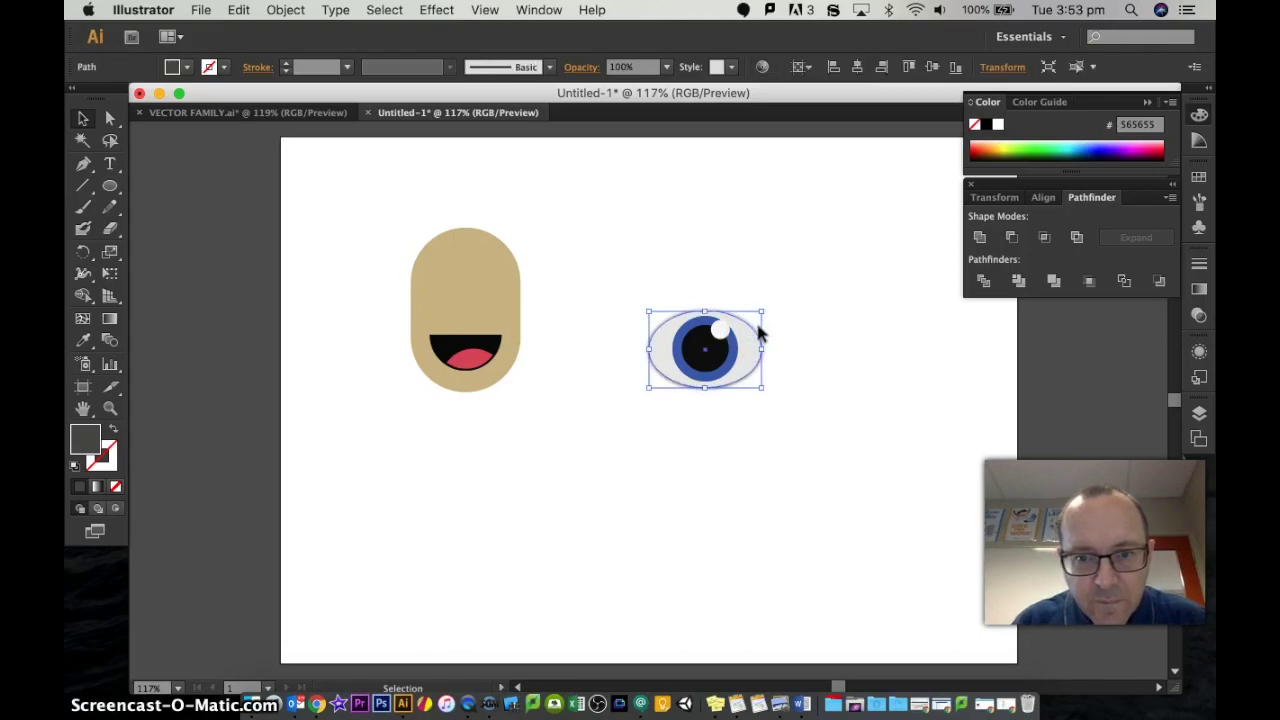
{"action": "key", "text": "Down"}
{"action": "key", "text": "Down"}
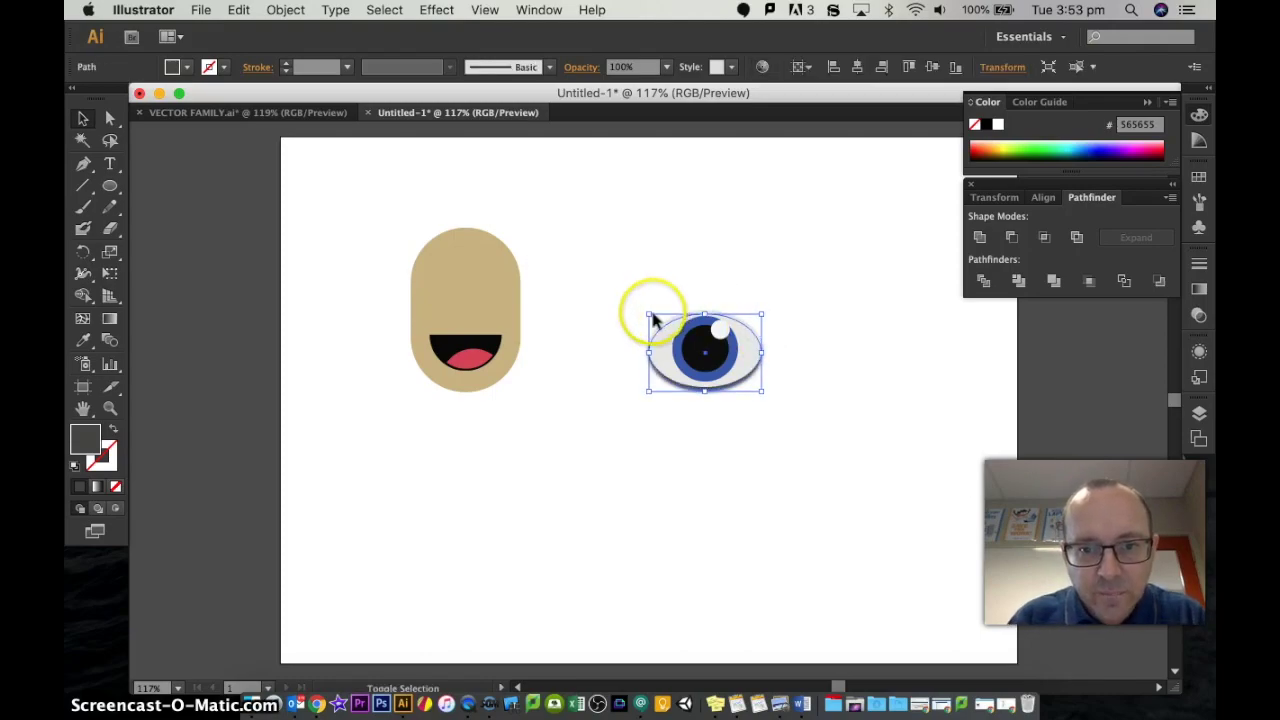
{"action": "left_click_drag", "start_coordinate": [648, 313], "coordinate": [643, 311]}
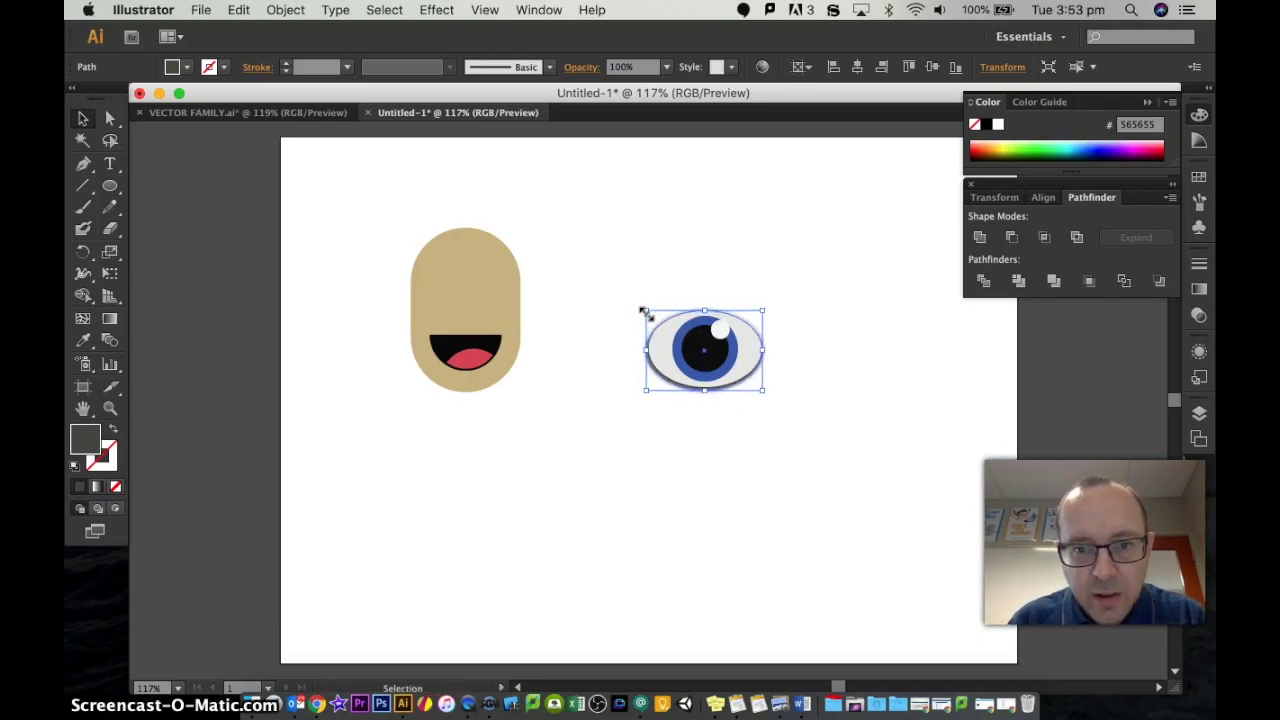
{"action": "left_click", "coordinate": [694, 478]}
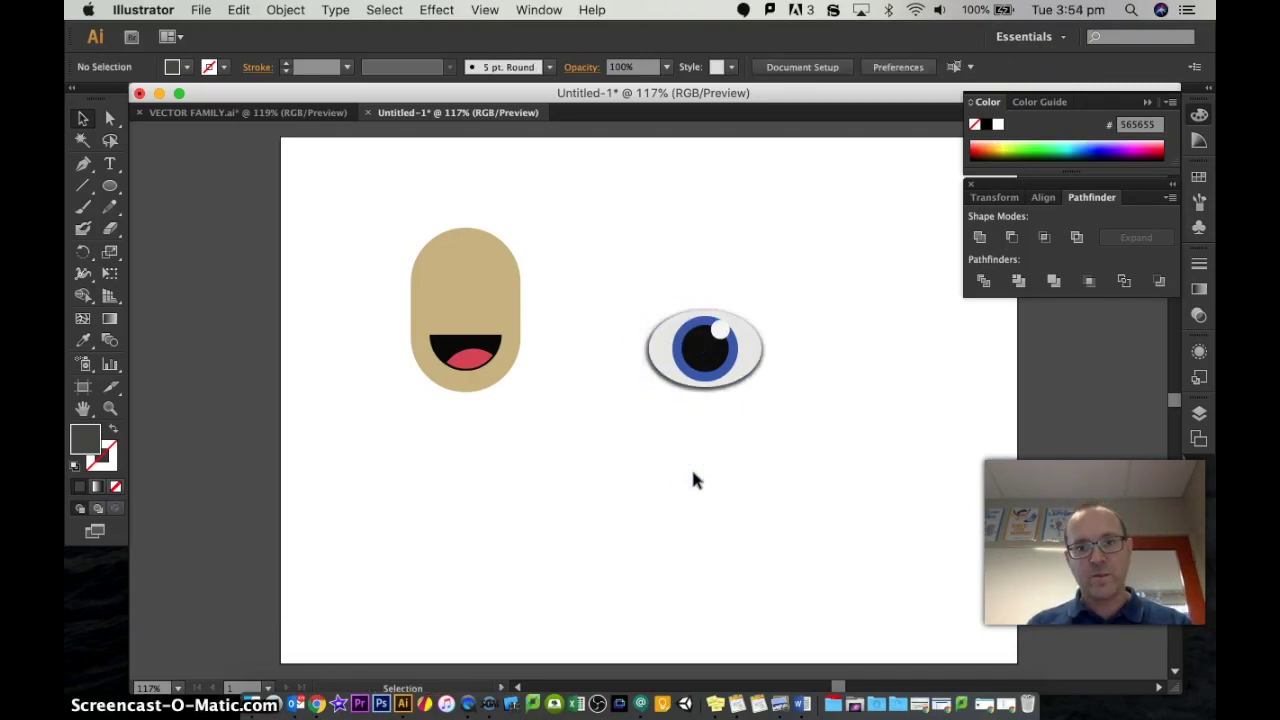
Apply a second instance of the Gaussian Blur effect to the shadow ellipse behind the eye.
{"action": "left_click", "coordinate": [694, 396]}
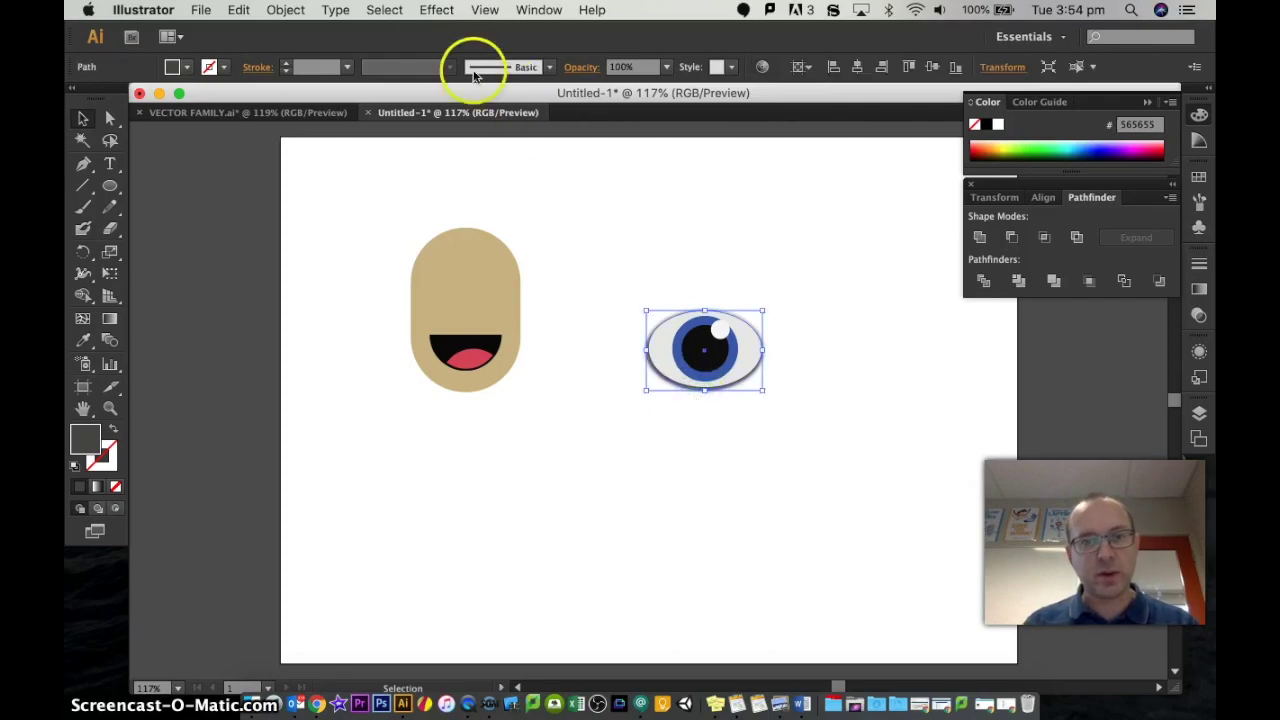
{"action": "left_click", "coordinate": [437, 9]}
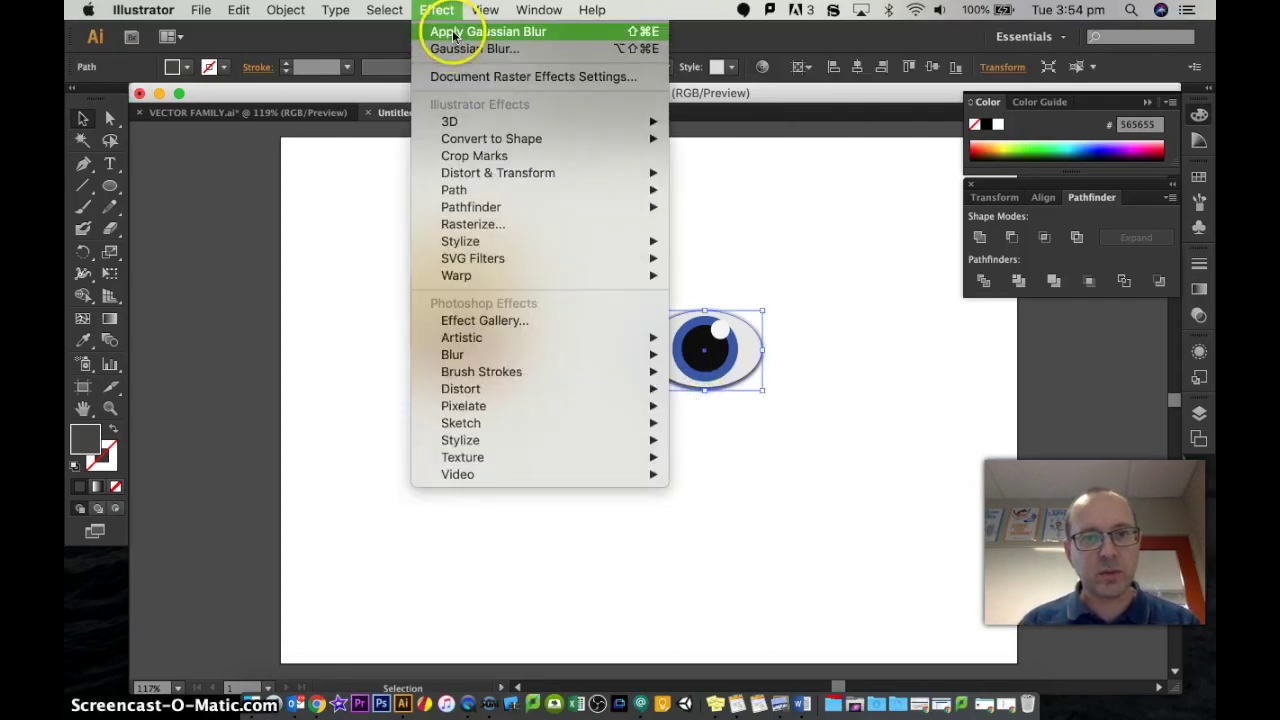
{"action": "left_click", "coordinate": [452, 34]}
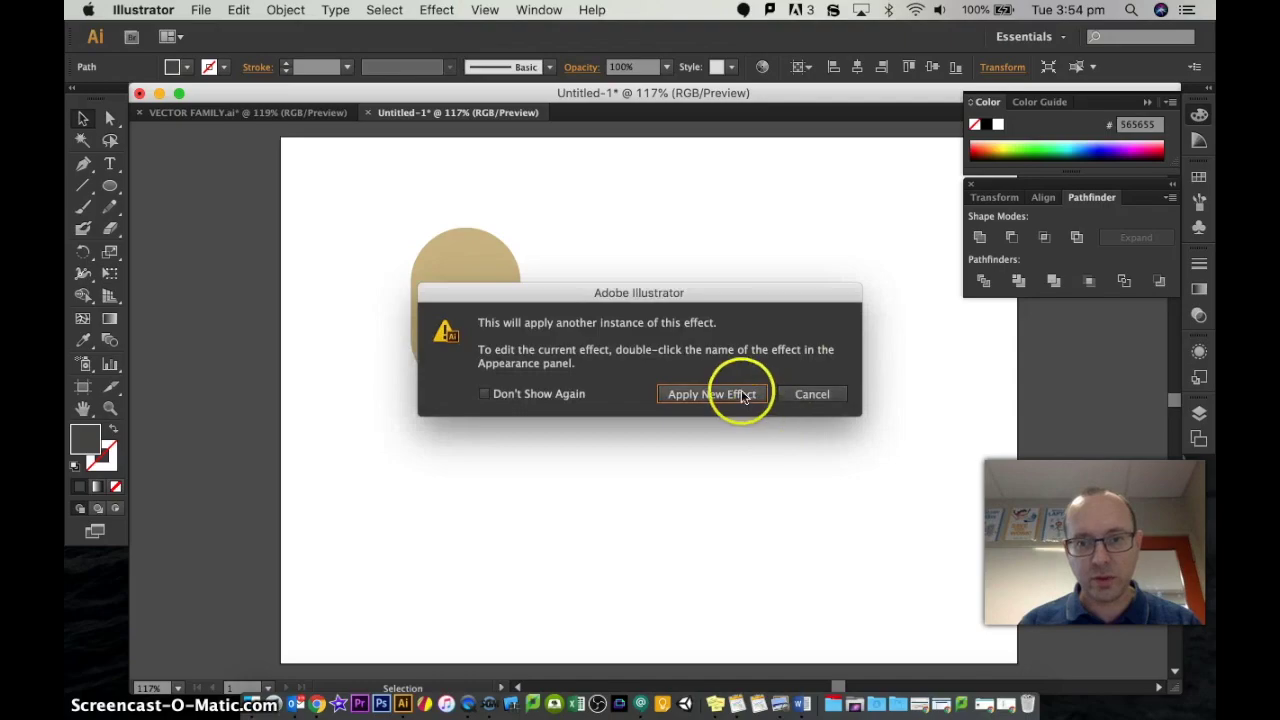
{"action": "left_click", "coordinate": [742, 392]}
{"action": "left_click", "coordinate": [832, 472]}
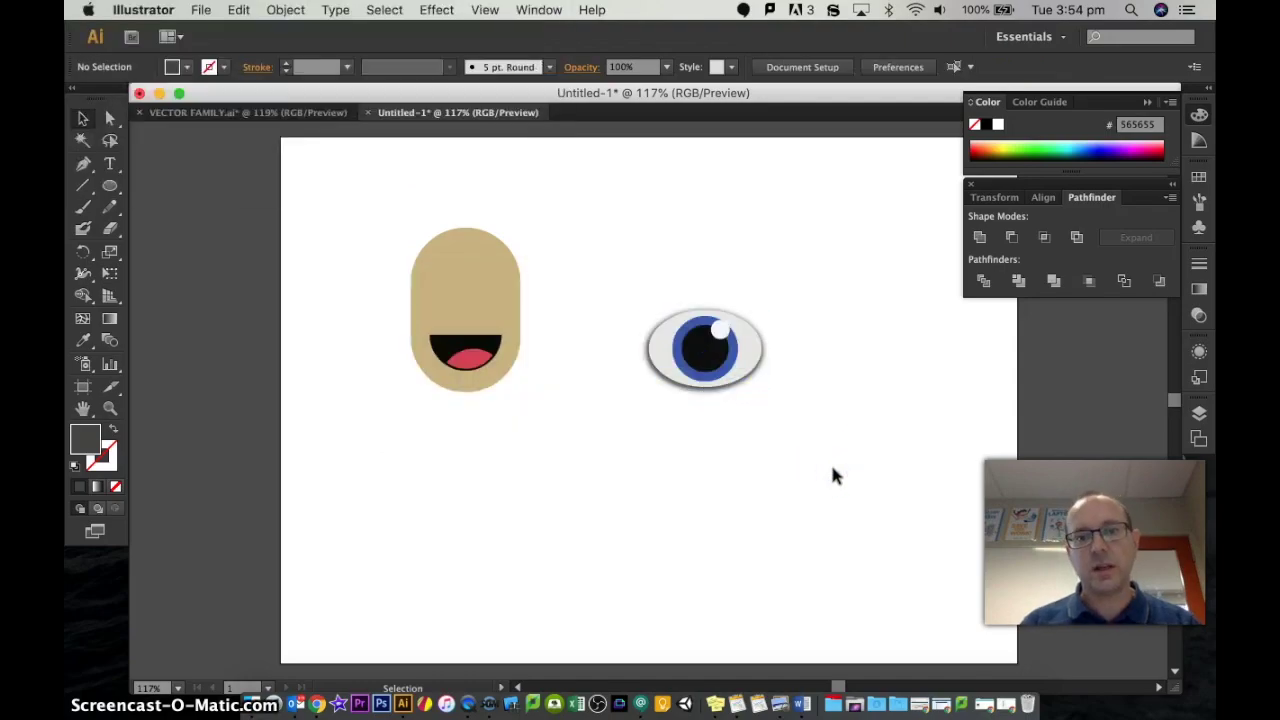
Duplicate the complete eye, including its shadow, and place the copy beside the original on its right.
{"action": "left_click", "coordinate": [740, 392]}
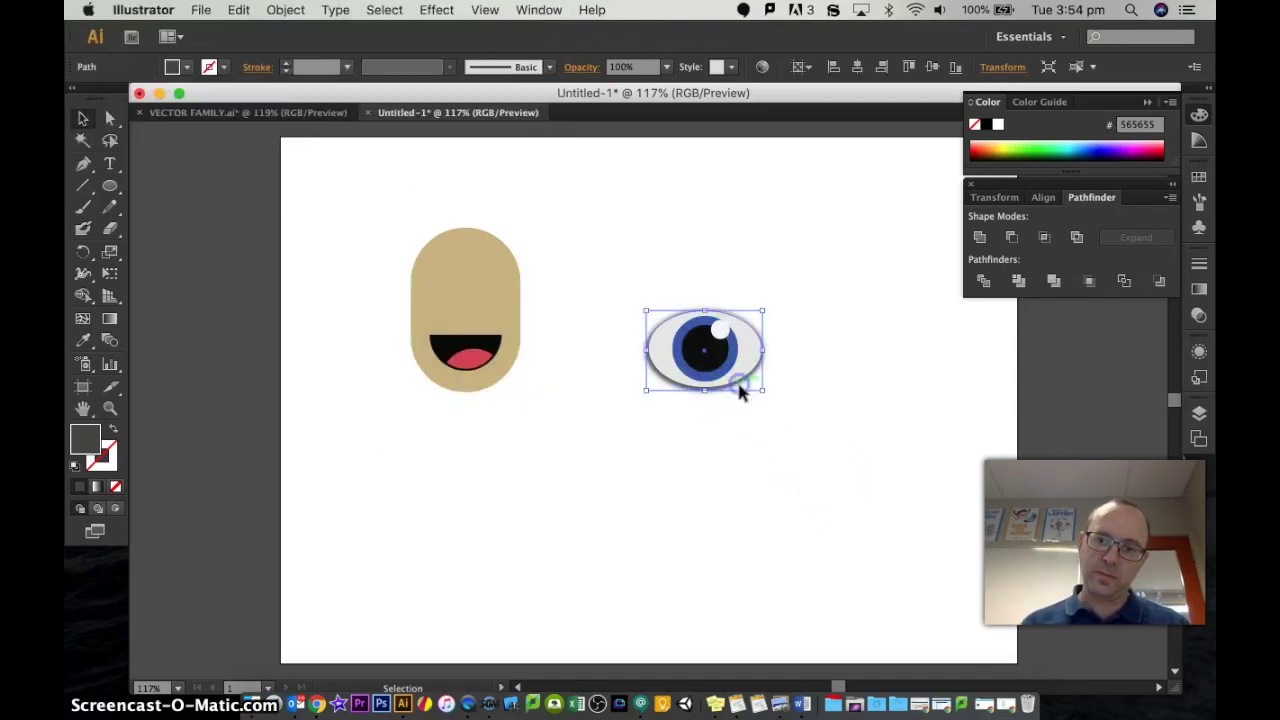
{"action": "left_click_drag", "start_coordinate": [817, 411], "coordinate": [606, 278]}
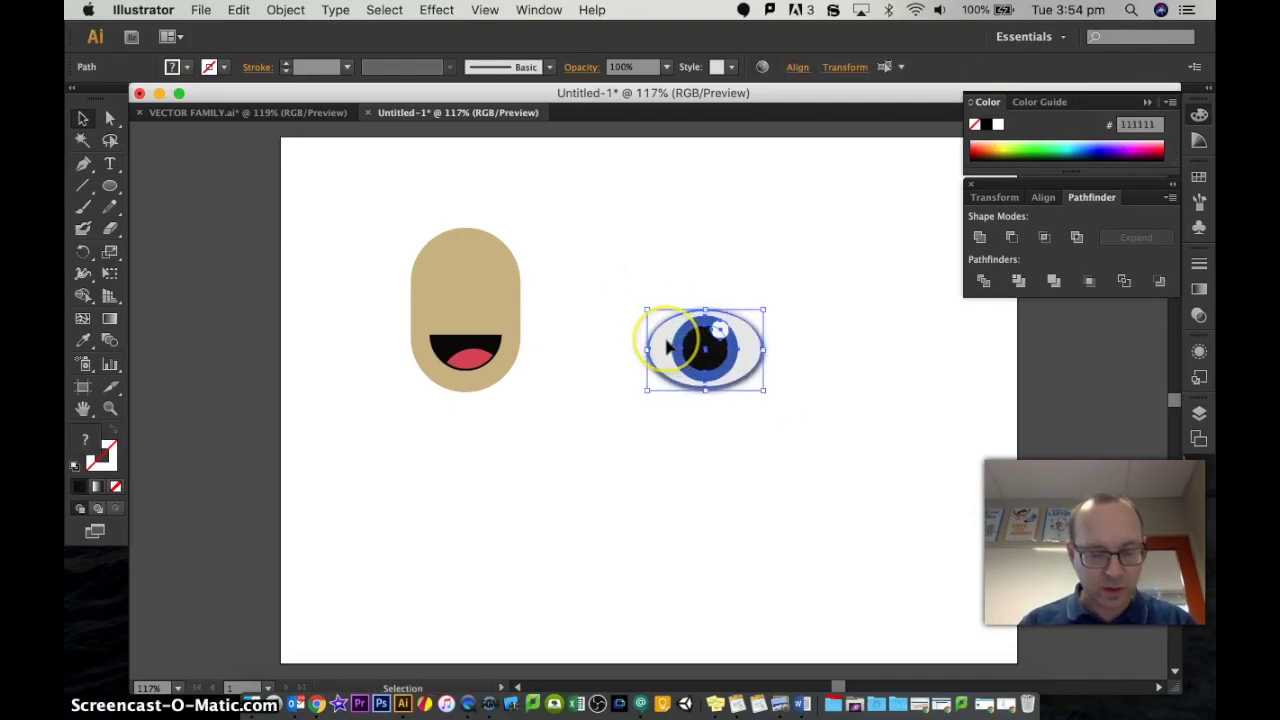
{"action": "left_click_drag", "start_coordinate": [668, 346], "coordinate": [824, 346]}
{"action": "left_click", "coordinate": [783, 492]}
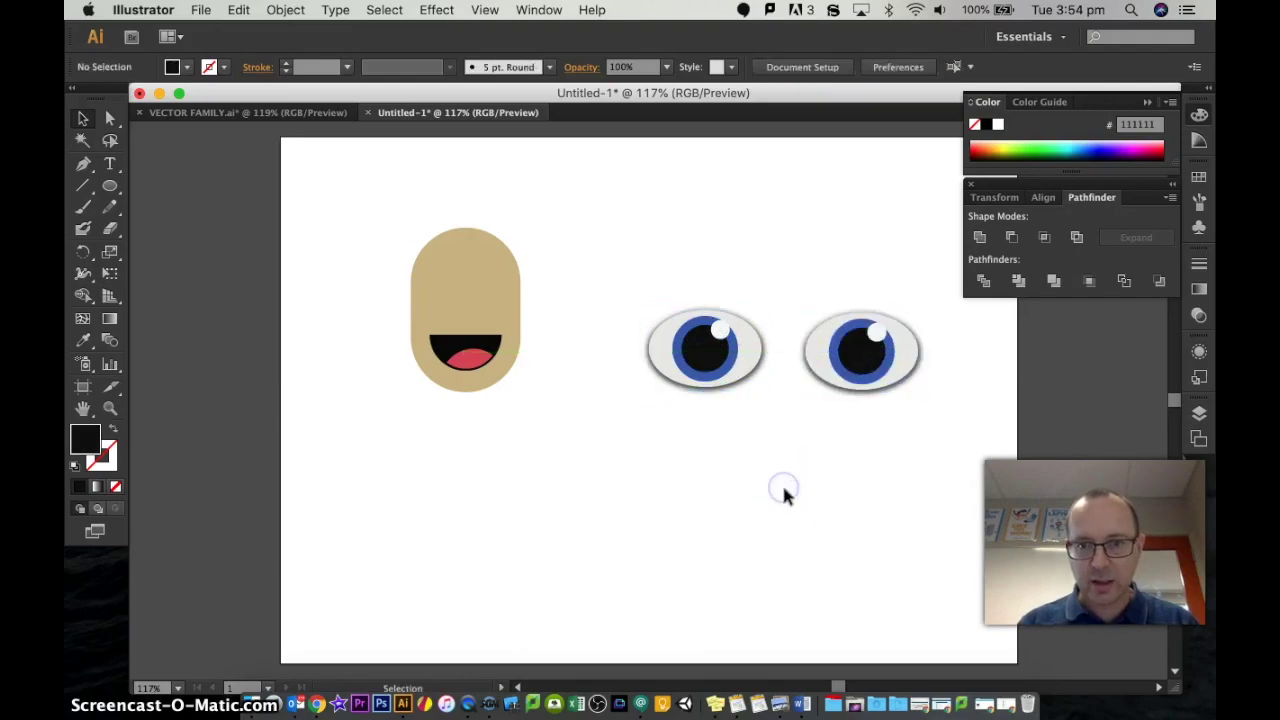
Scale both eyes down together to about half their size.
{"action": "left_click_drag", "start_coordinate": [612, 288], "coordinate": [931, 434]}
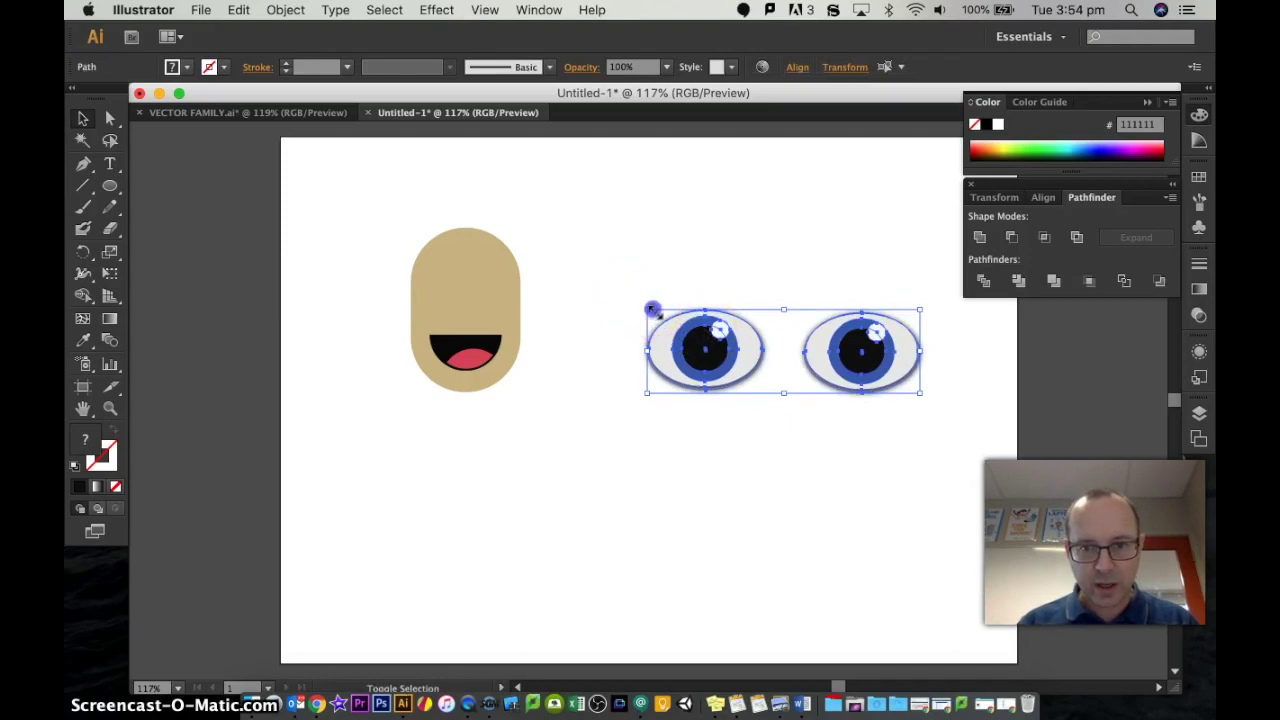
{"action": "left_click_drag", "start_coordinate": [652, 310], "coordinate": [780, 350]}
{"action": "left_click", "coordinate": [820, 445]}
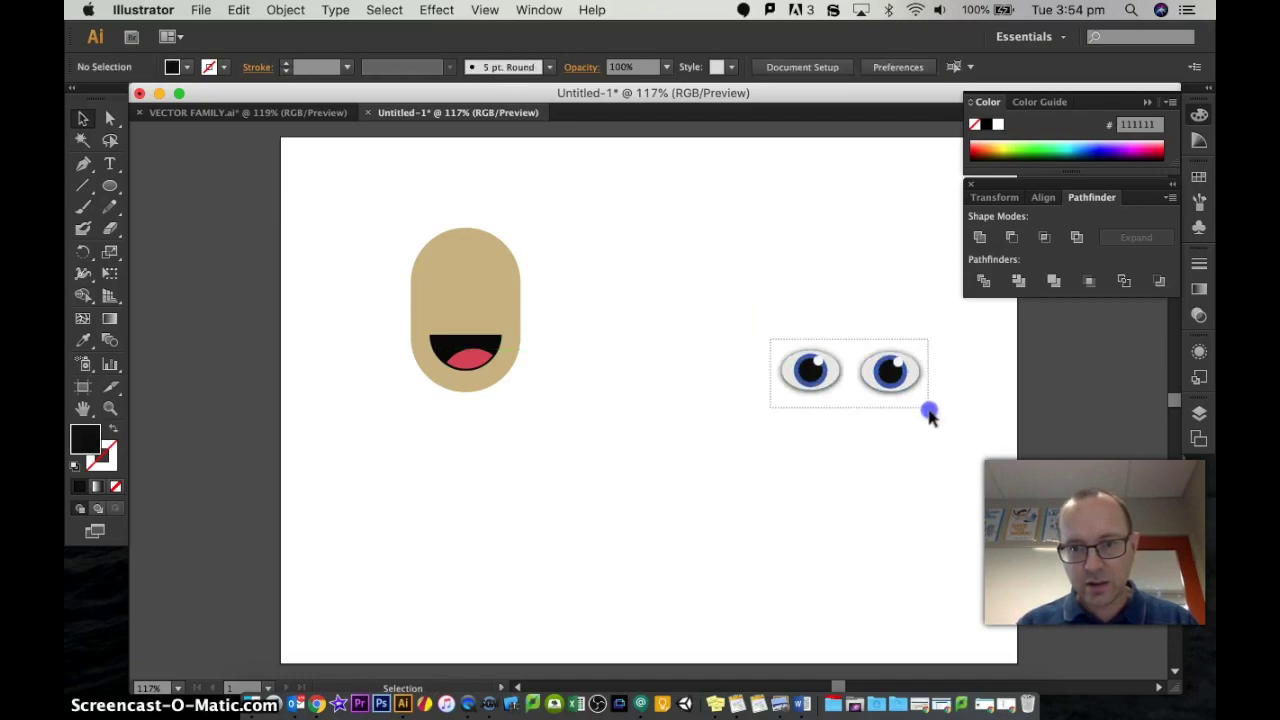
Move both eyes onto the tan head above the mouth and scale them down to fit its width.
{"action": "left_click_drag", "start_coordinate": [930, 412], "coordinate": [929, 410]}
{"action": "left_click_drag", "start_coordinate": [808, 372], "coordinate": [470, 288]}
{"action": "left_click", "coordinate": [583, 272]}
{"action": "left_click_drag", "start_coordinate": [560, 265], "coordinate": [505, 285]}
{"action": "left_click", "coordinate": [521, 328]}
{"action": "left_click_drag", "start_coordinate": [519, 328], "coordinate": [703, 328]}
{"action": "left_click_drag", "start_coordinate": [418, 275], "coordinate": [534, 311]}
{"action": "left_click_drag", "start_coordinate": [650, 328], "coordinate": [466, 328]}
{"action": "left_click", "coordinate": [689, 391]}
Send the tan head shape to the back, behind both eyes and their shadows.
{"action": "key", "text": "z"}
{"action": "left_click_drag", "start_coordinate": [344, 208], "coordinate": [640, 434]}
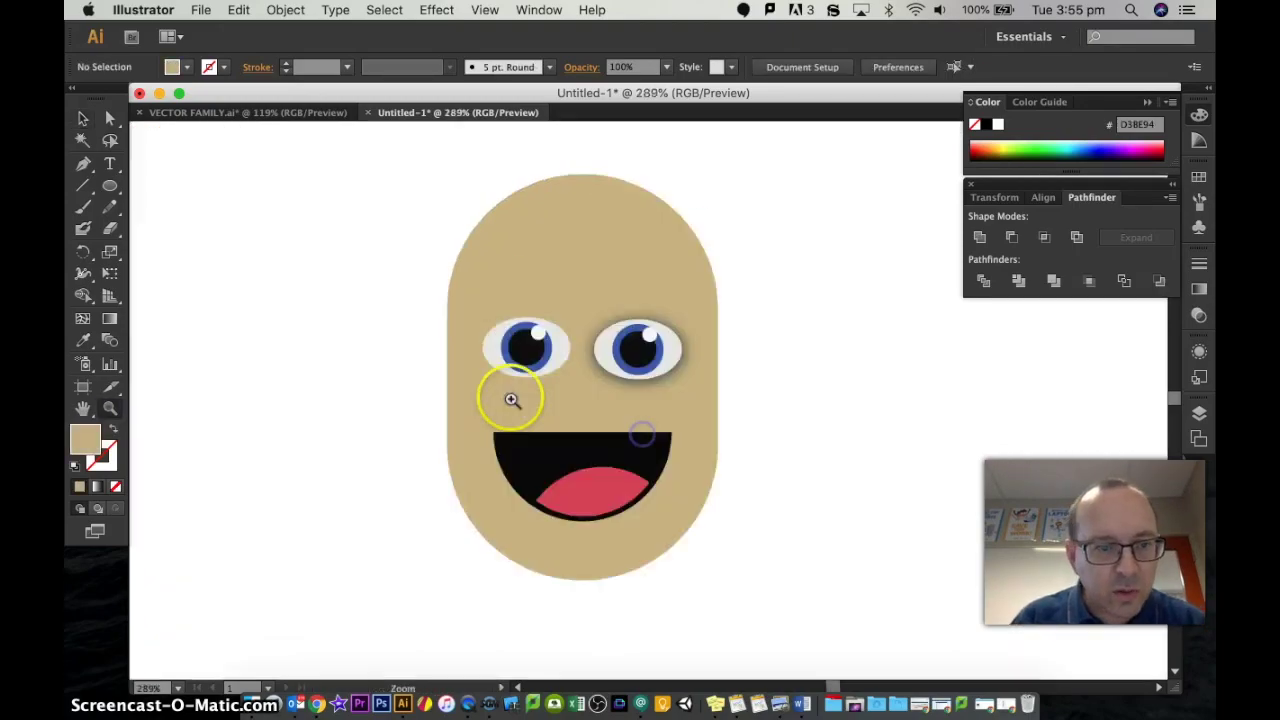
{"action": "left_click", "coordinate": [85, 120]}
{"action": "left_click", "coordinate": [636, 340]}
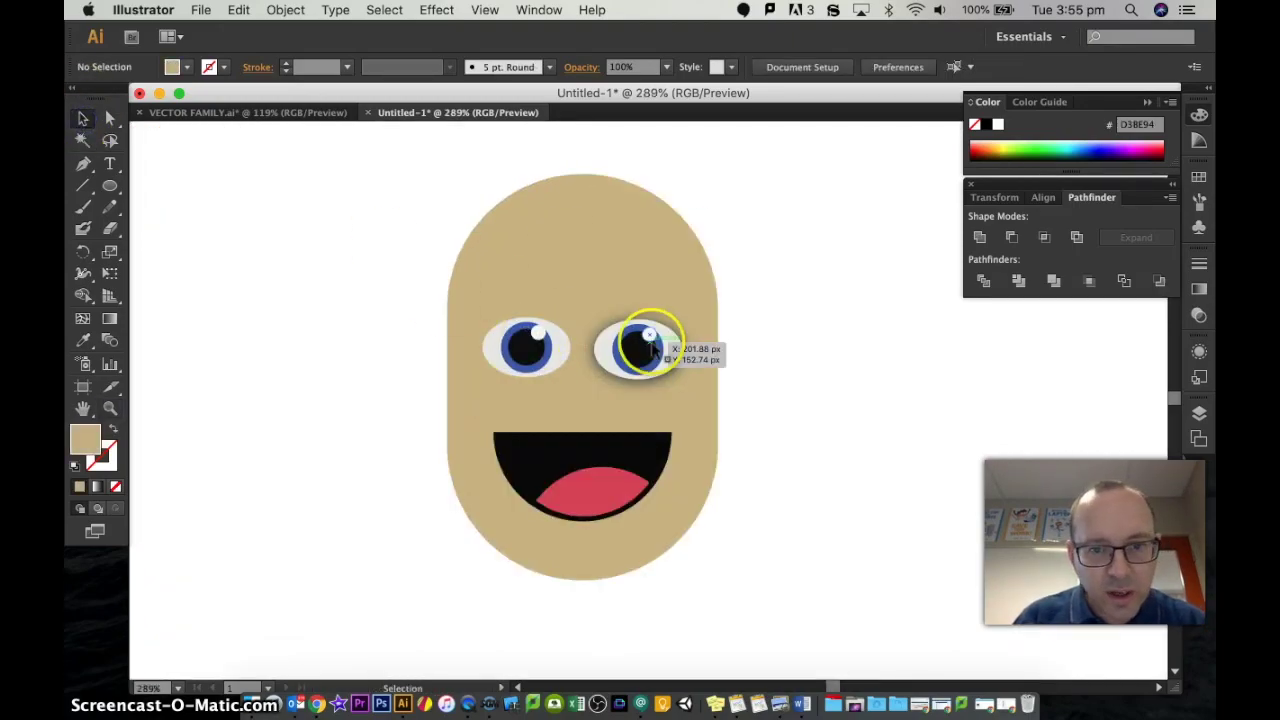
{"action": "left_click", "coordinate": [535, 246]}
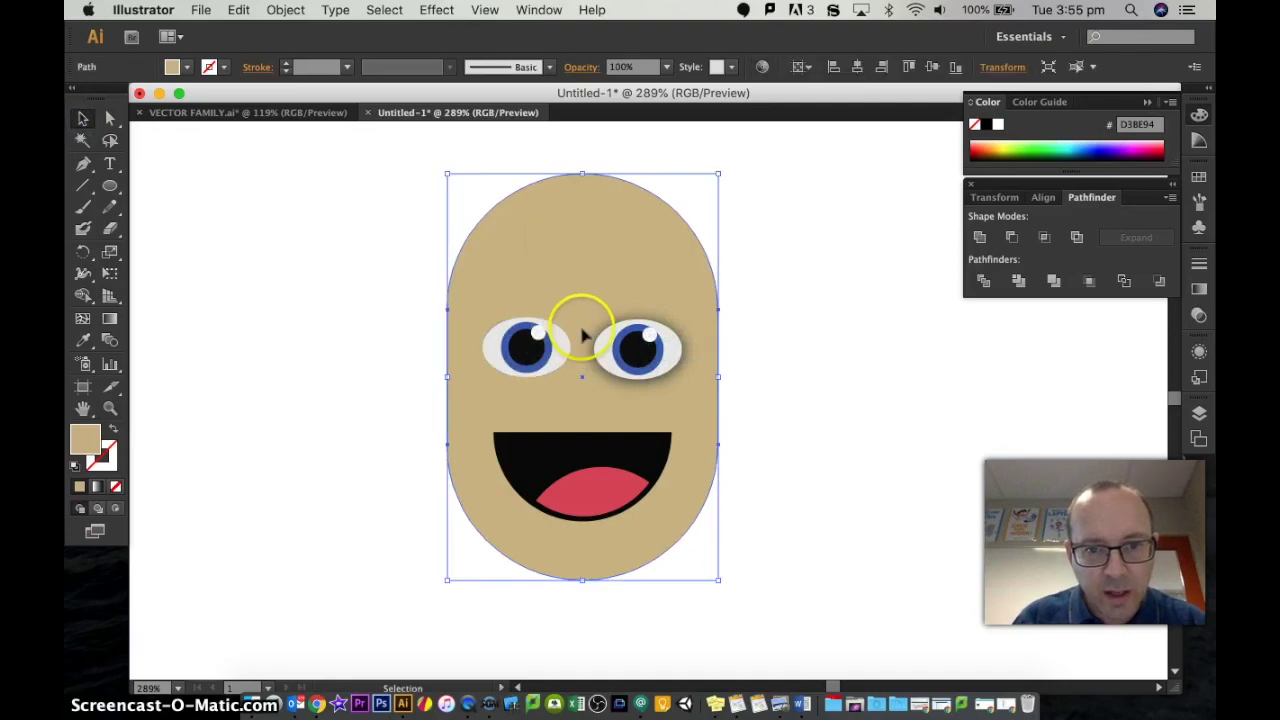
{"action": "right_click", "coordinate": [546, 248]}
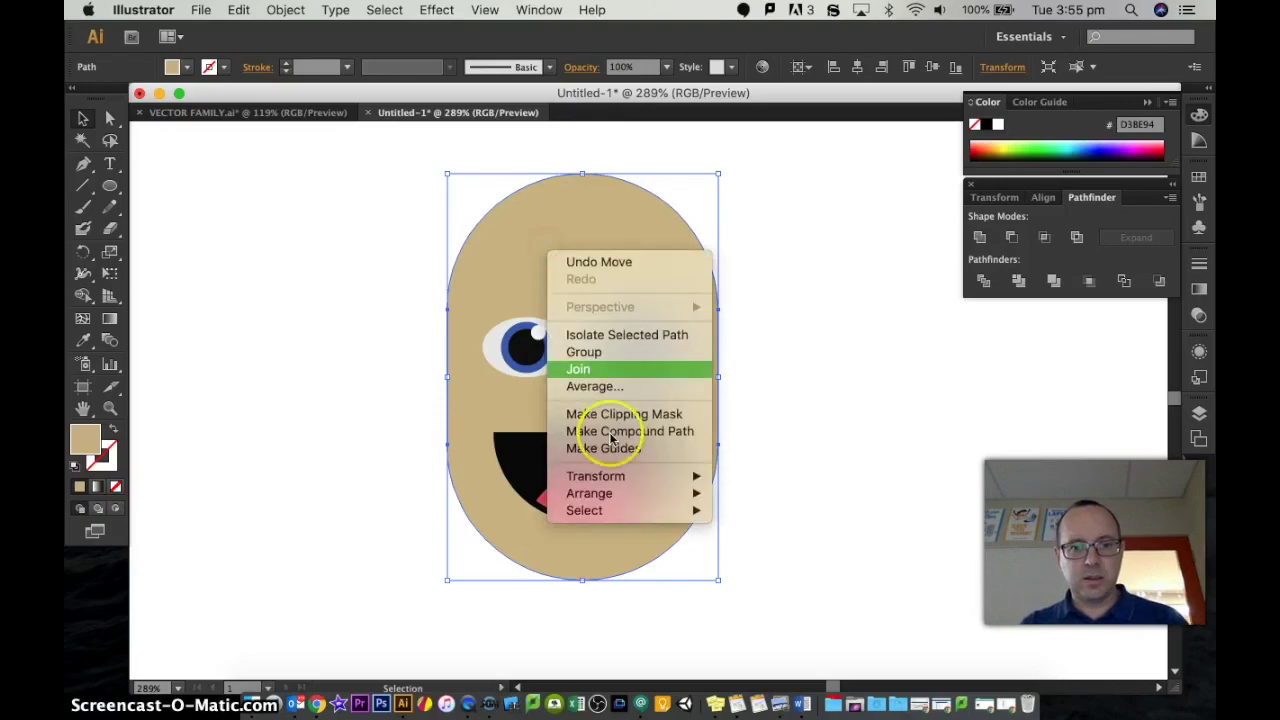
{"action": "mouse_move", "coordinate": [705, 493]}
{"action": "left_click", "coordinate": [763, 544]}
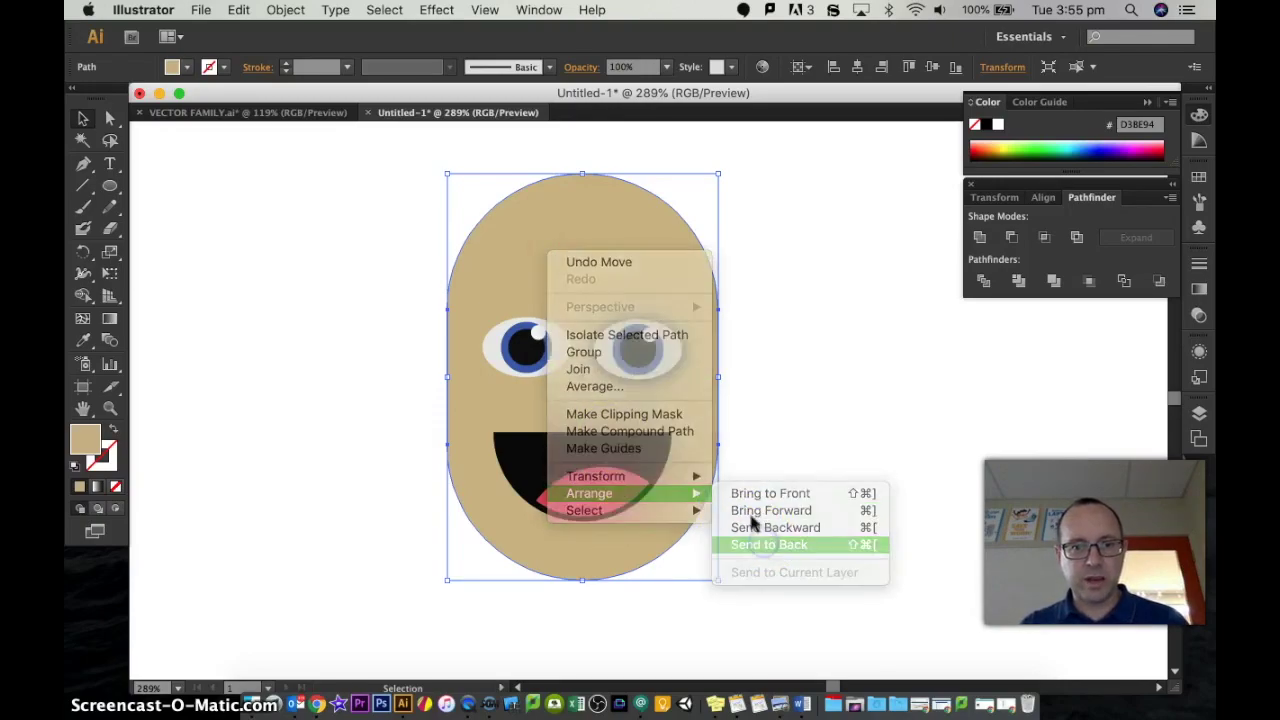
{"action": "left_click", "coordinate": [917, 481]}
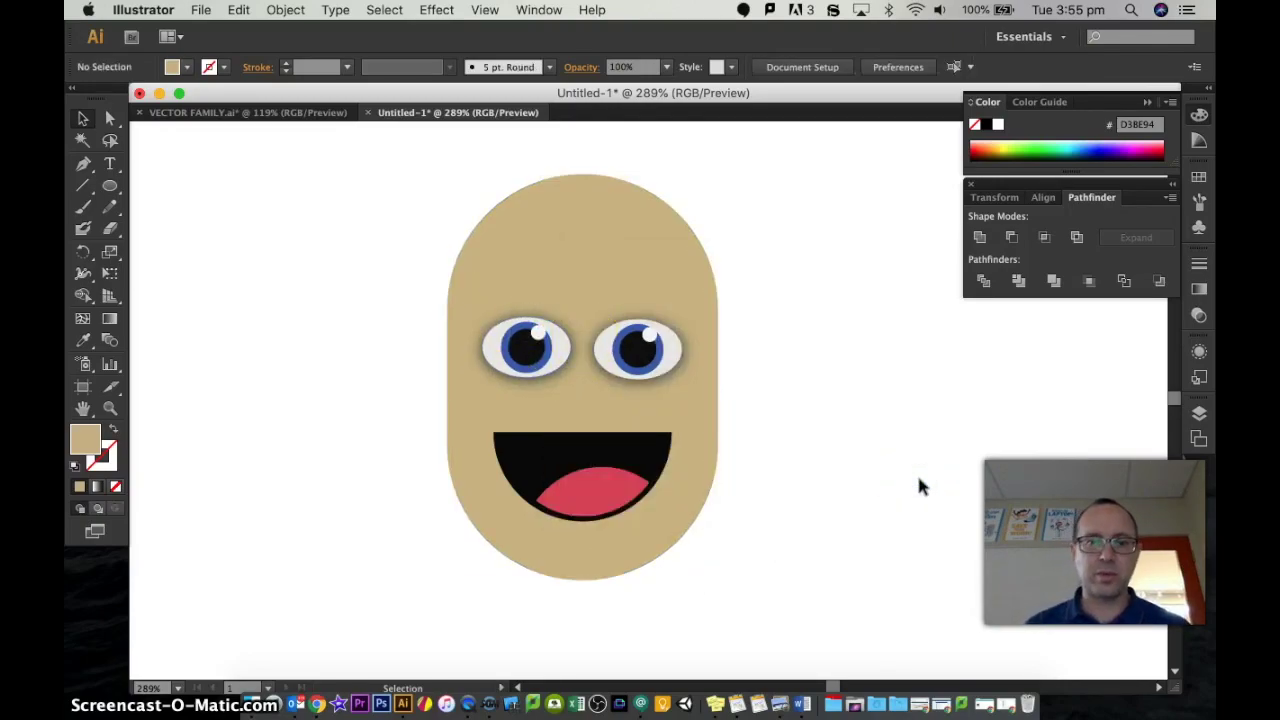
Move the tan head aside to the right and scale both eyes down slightly.
{"action": "left_click", "coordinate": [885, 449]}
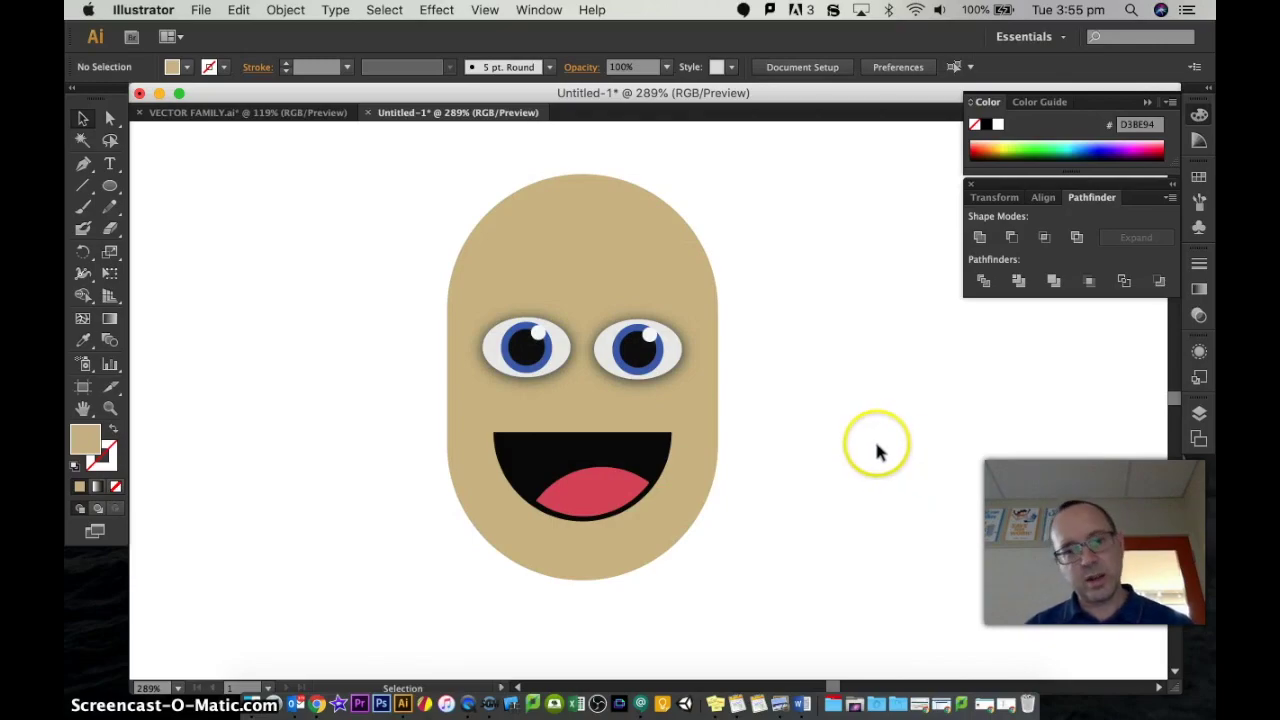
{"action": "left_click_drag", "start_coordinate": [497, 255], "coordinate": [836, 256]}
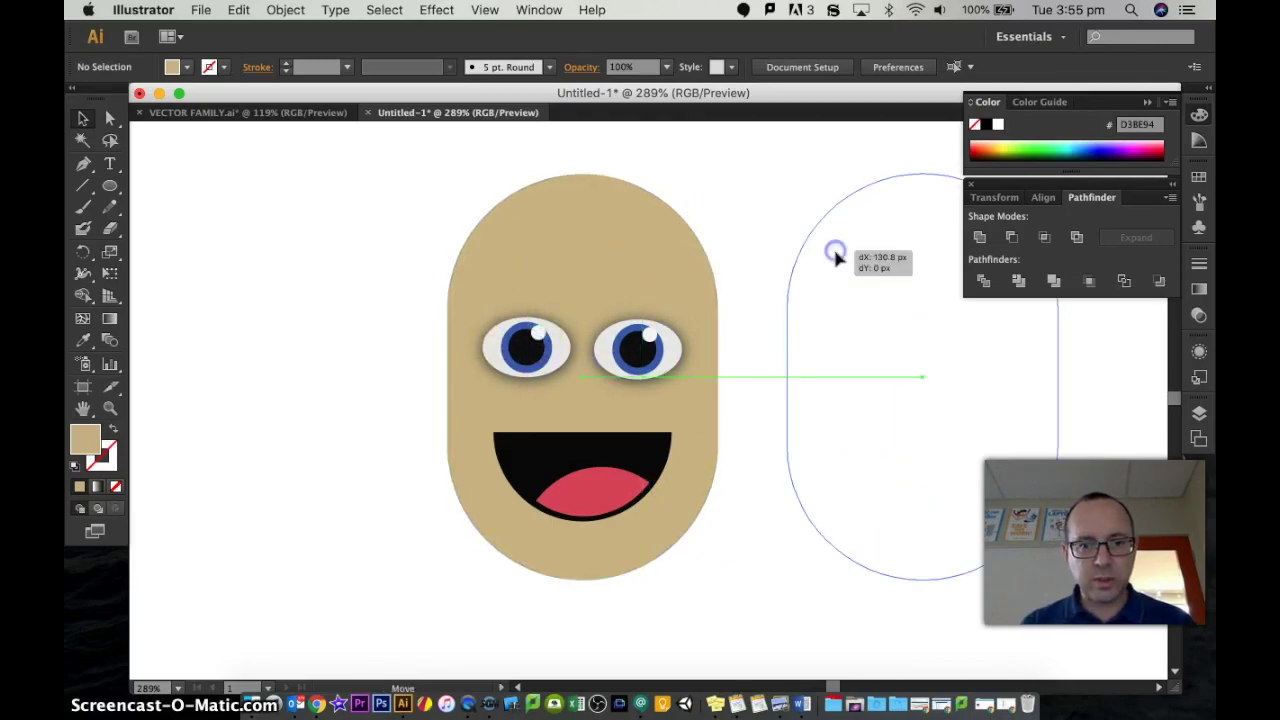
{"action": "left_click_drag", "start_coordinate": [440, 287], "coordinate": [700, 397]}
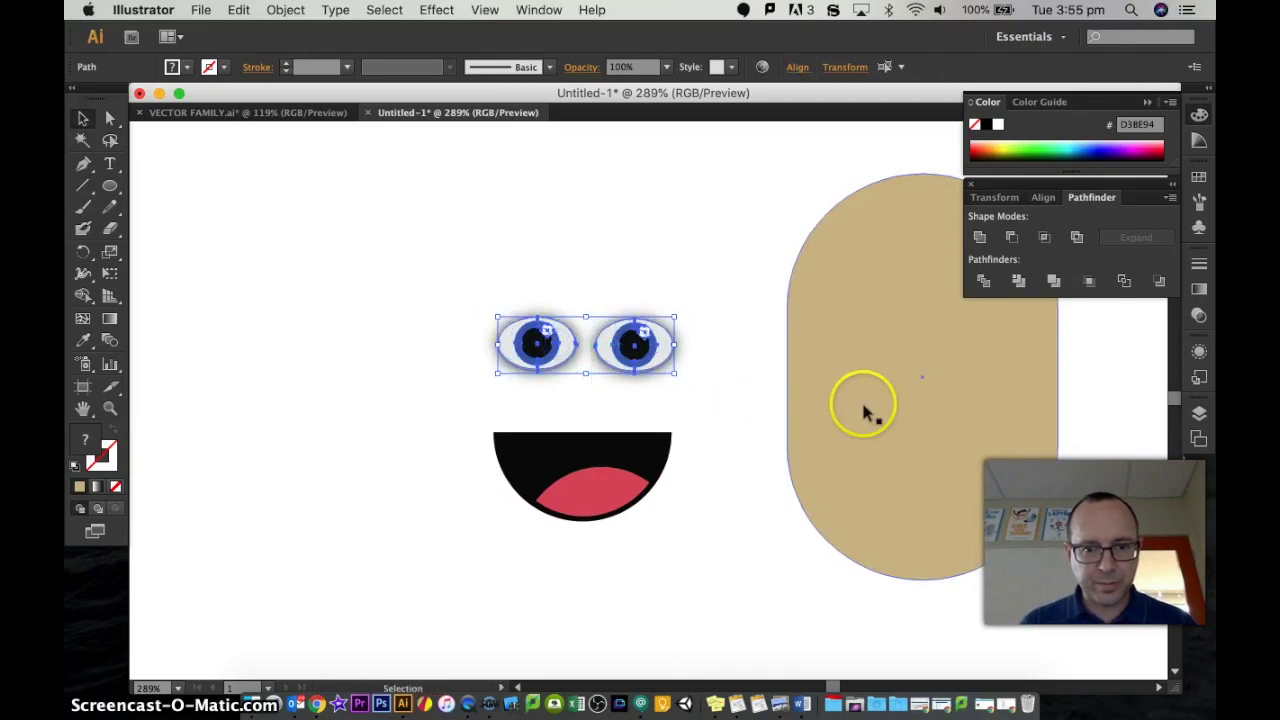
{"action": "left_click", "coordinate": [409, 392]}
Widen the gap between the eyes slightly and move the tan head back behind the eyes and mouth.
{"action": "left_click_drag", "start_coordinate": [863, 405], "coordinate": [809, 392]}
{"action": "left_click_drag", "start_coordinate": [573, 349], "coordinate": [569, 349]}
{"action": "left_click", "coordinate": [634, 345], "text": "shift"}
{"action": "left_click_drag", "start_coordinate": [893, 397], "coordinate": [560, 398]}
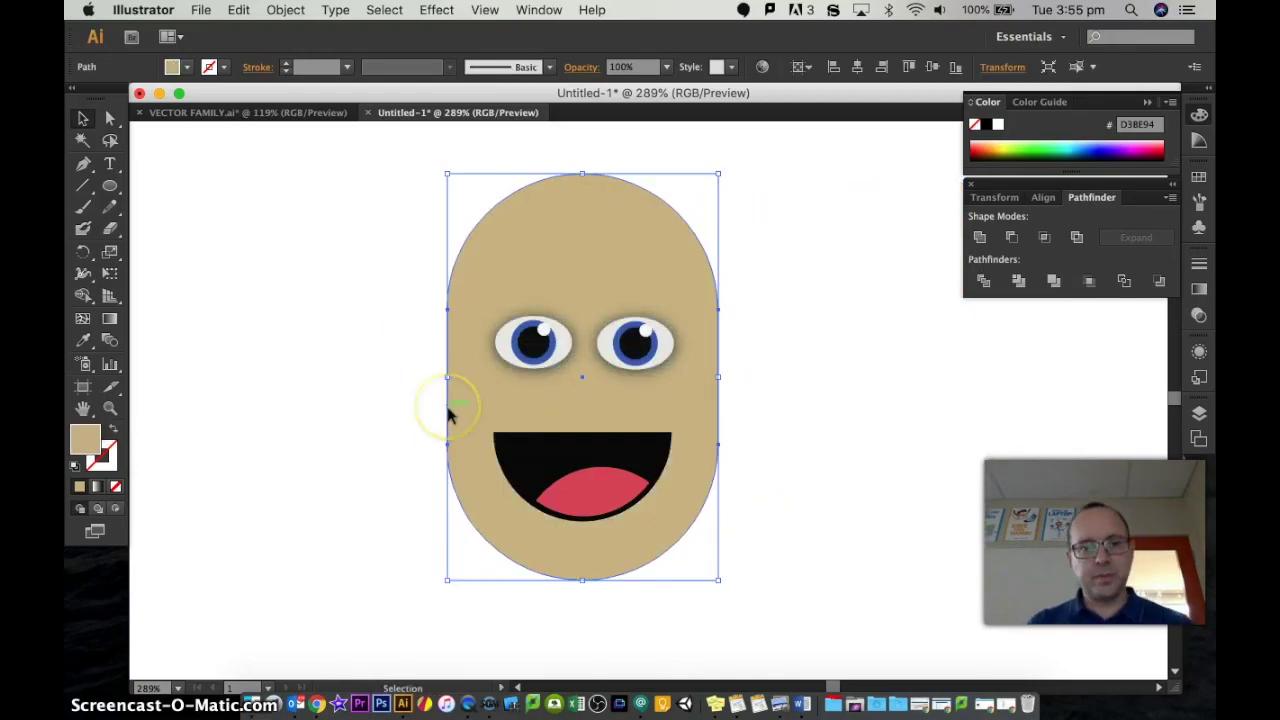
{"action": "left_click", "coordinate": [337, 380]}
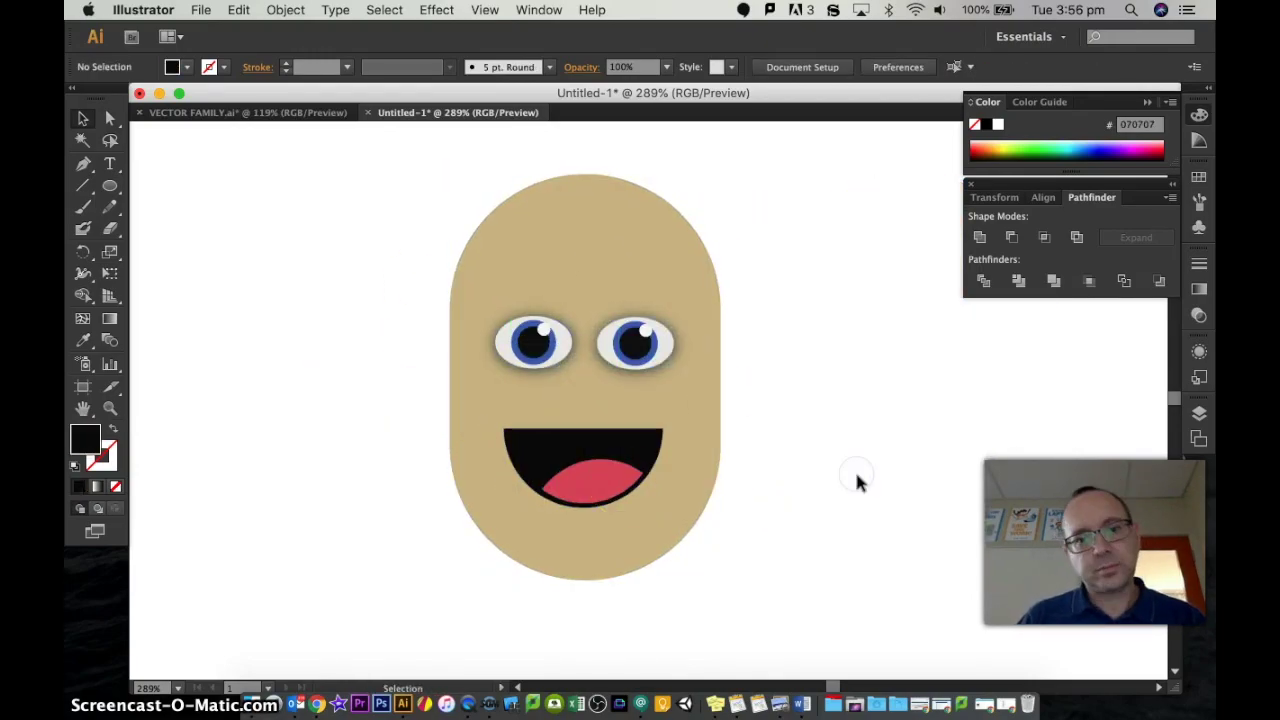
Move the mouth and tongue slightly lower on the head and rotate them so the mouth's right side tilts upward.
{"action": "left_click_drag", "start_coordinate": [590, 452], "coordinate": [592, 467]}
{"action": "key", "text": "Right"}
{"action": "key", "text": "Right"}
{"action": "left_click_drag", "start_coordinate": [671, 434], "coordinate": [666, 420]}
{"action": "left_click", "coordinate": [760, 420]}
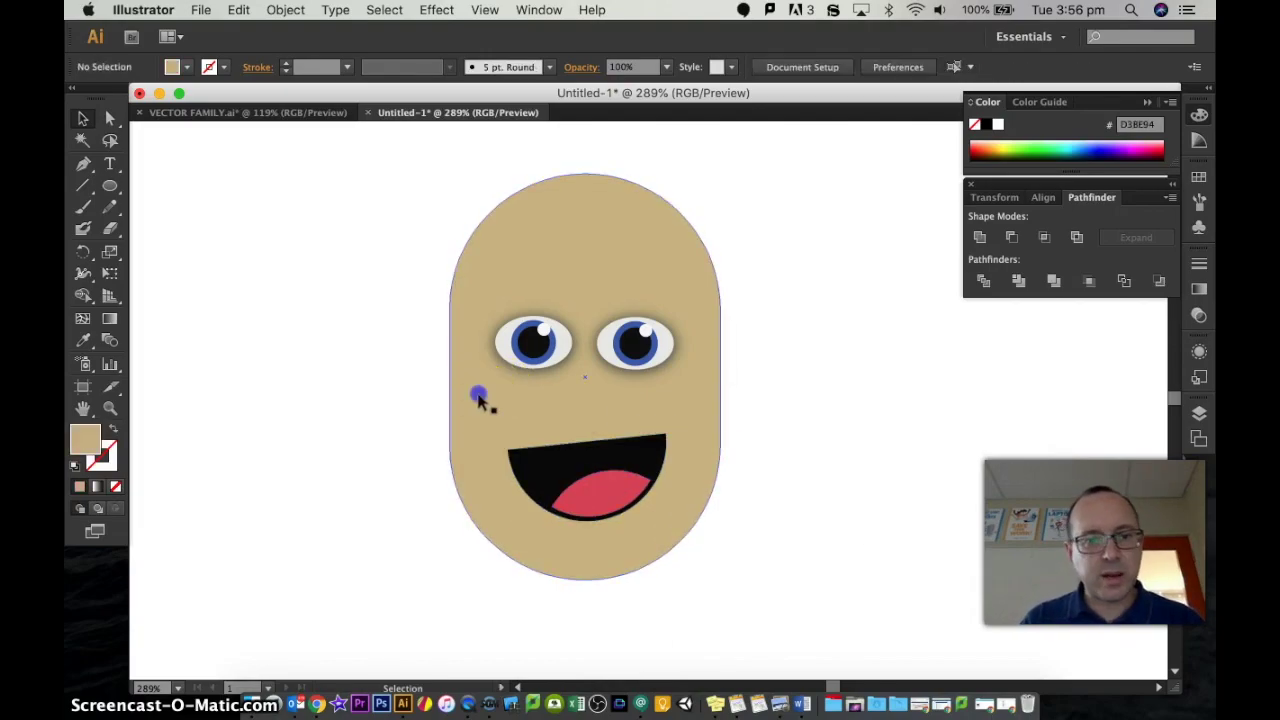
{"action": "left_click", "coordinate": [480, 400]}
{"action": "left_click", "coordinate": [238, 320]}
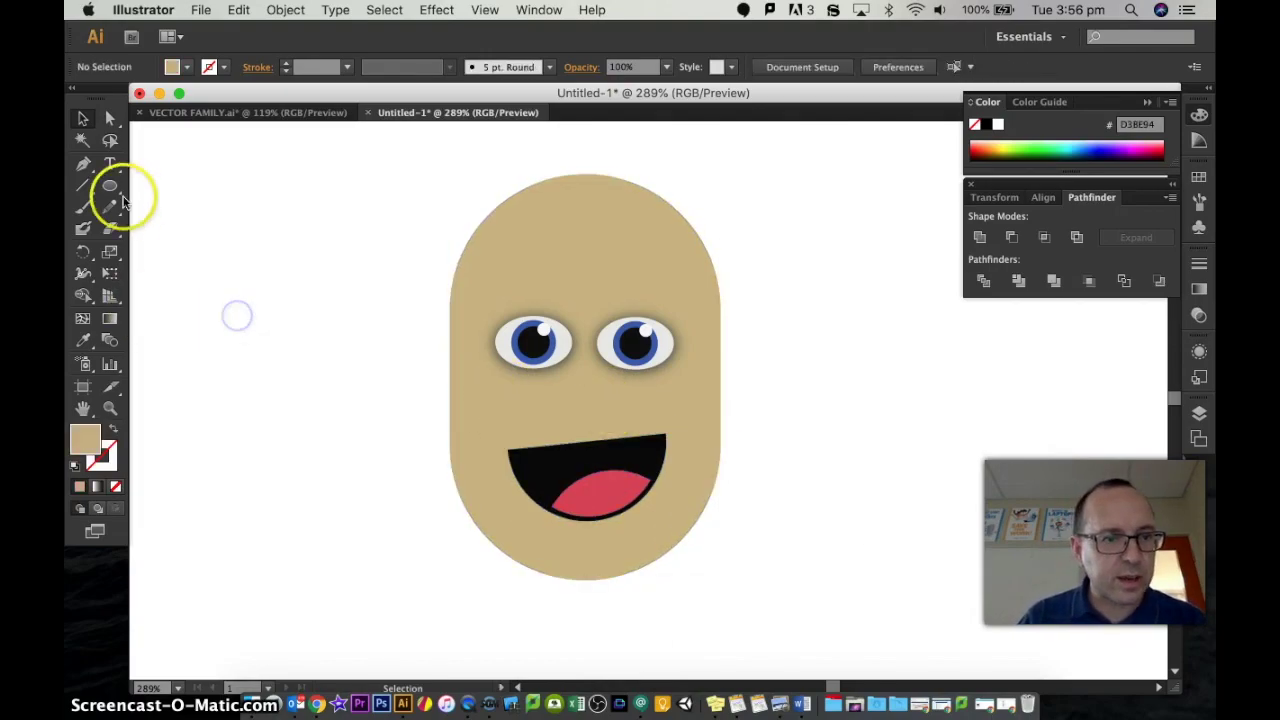
Draw a tan, slightly tall ellipse on the empty canvas beside the head's left side.
{"action": "left_click_drag", "start_coordinate": [110, 186], "coordinate": [190, 224]}
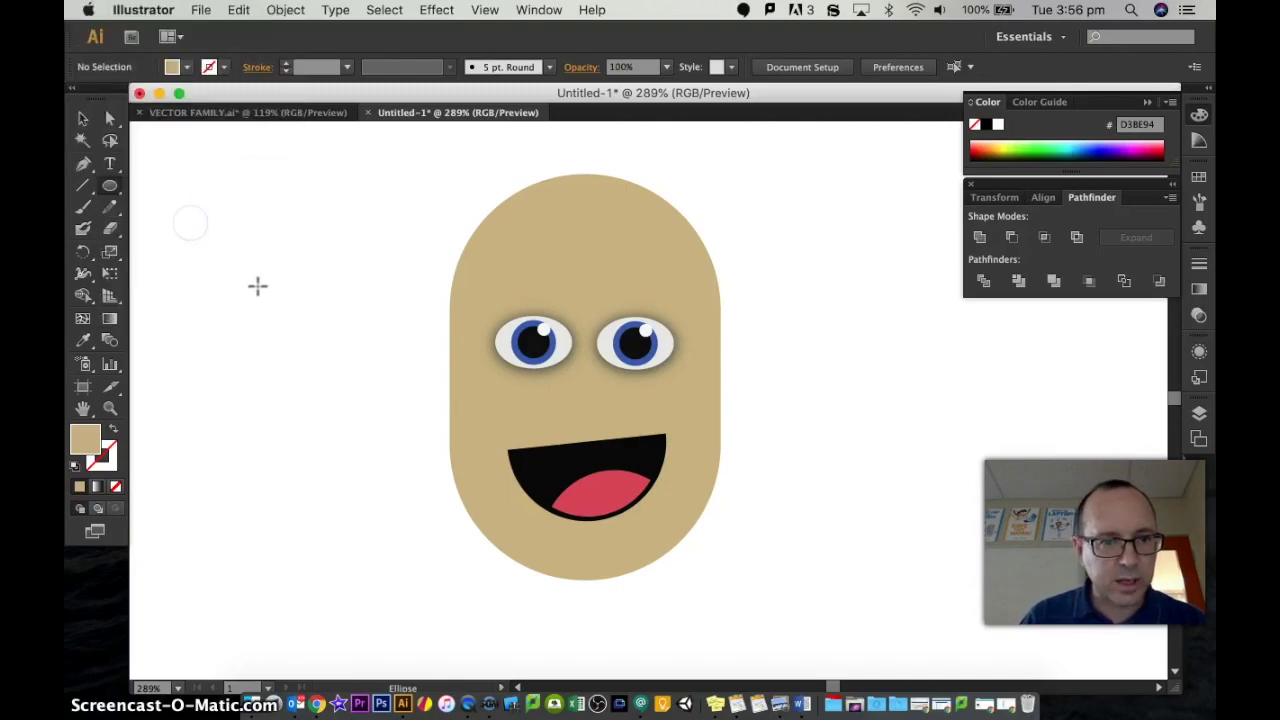
{"action": "left_click_drag", "start_coordinate": [289, 334], "coordinate": [354, 394]}
{"action": "left_click", "coordinate": [82, 118]}
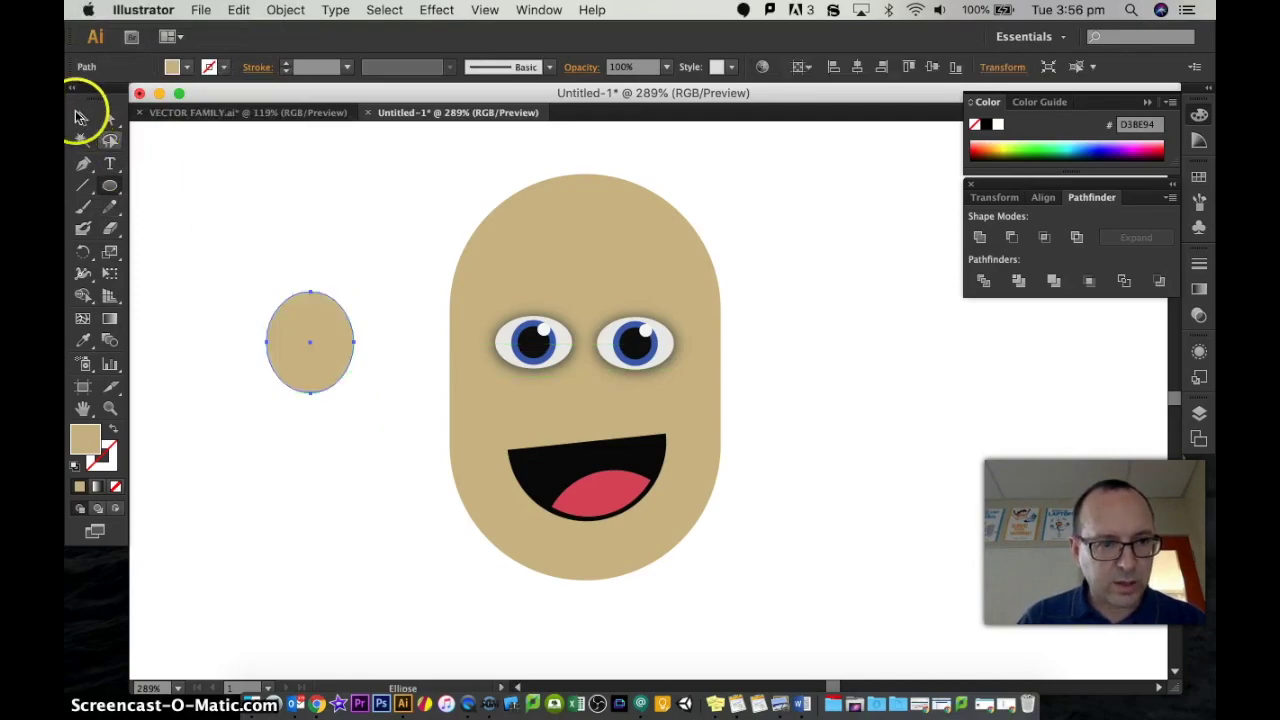
{"action": "left_click", "coordinate": [306, 375]}
{"action": "left_click", "coordinate": [84, 118]}
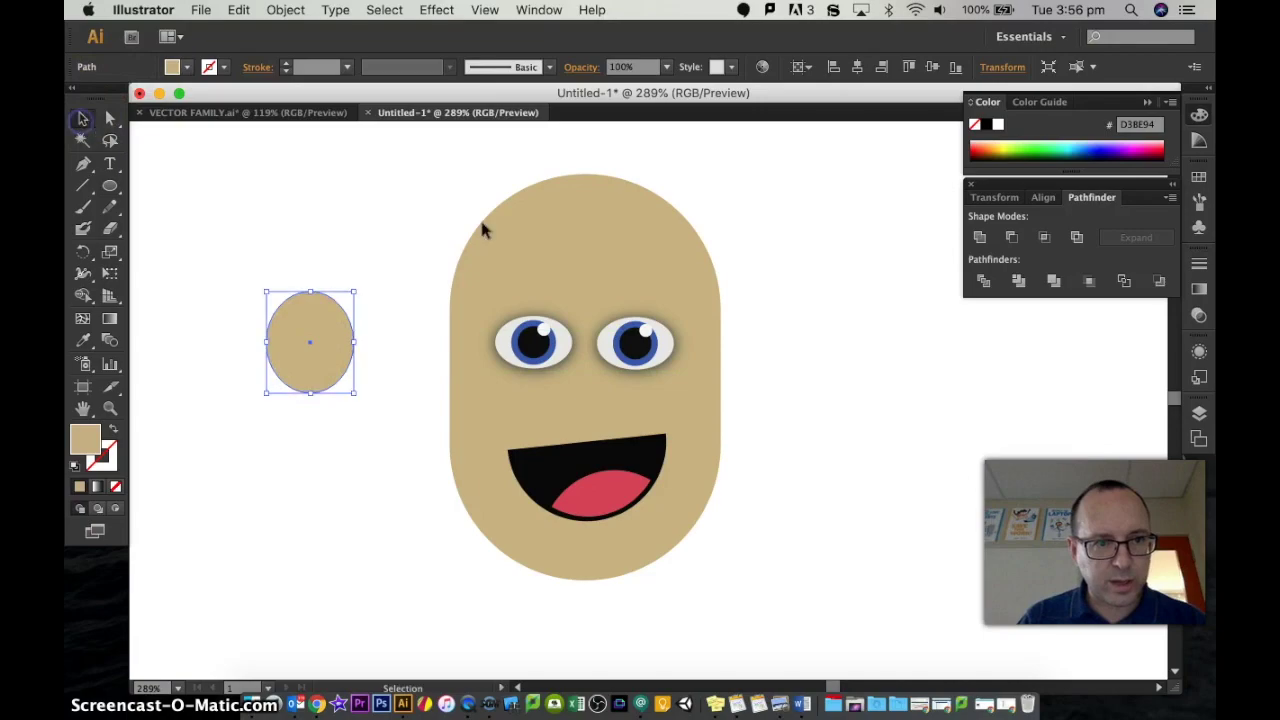
{"action": "left_click", "coordinate": [360, 208]}
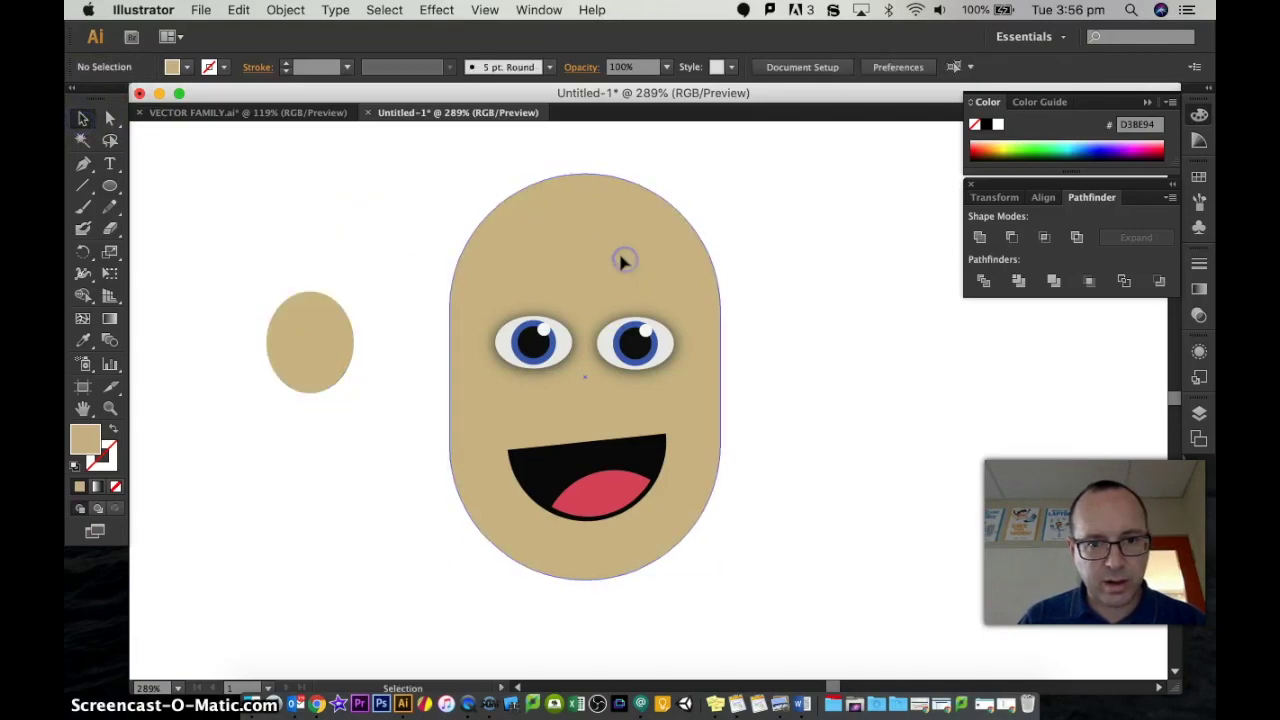
{"action": "left_click", "coordinate": [620, 260]}
{"action": "left_click", "coordinate": [366, 219]}
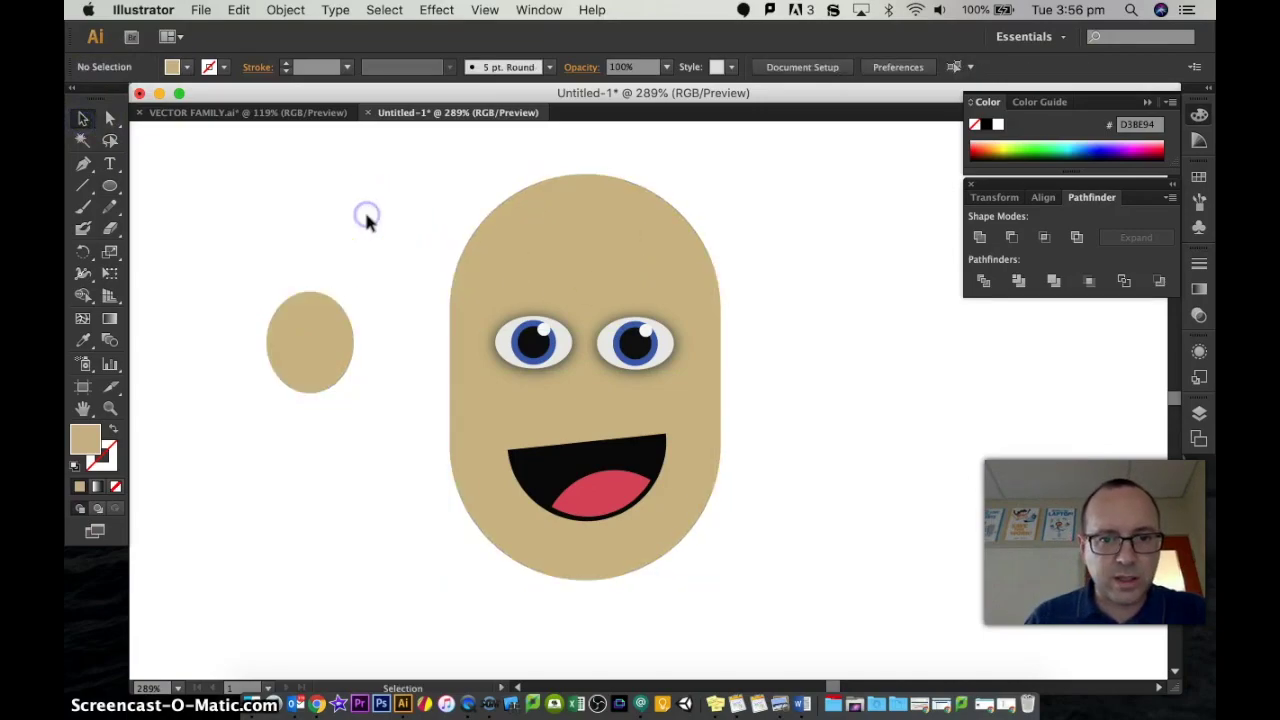
Set the small ellipse's fill to a darker tan, BCA57D.
{"action": "left_click", "coordinate": [308, 333]}
{"action": "left_click", "coordinate": [113, 447]}
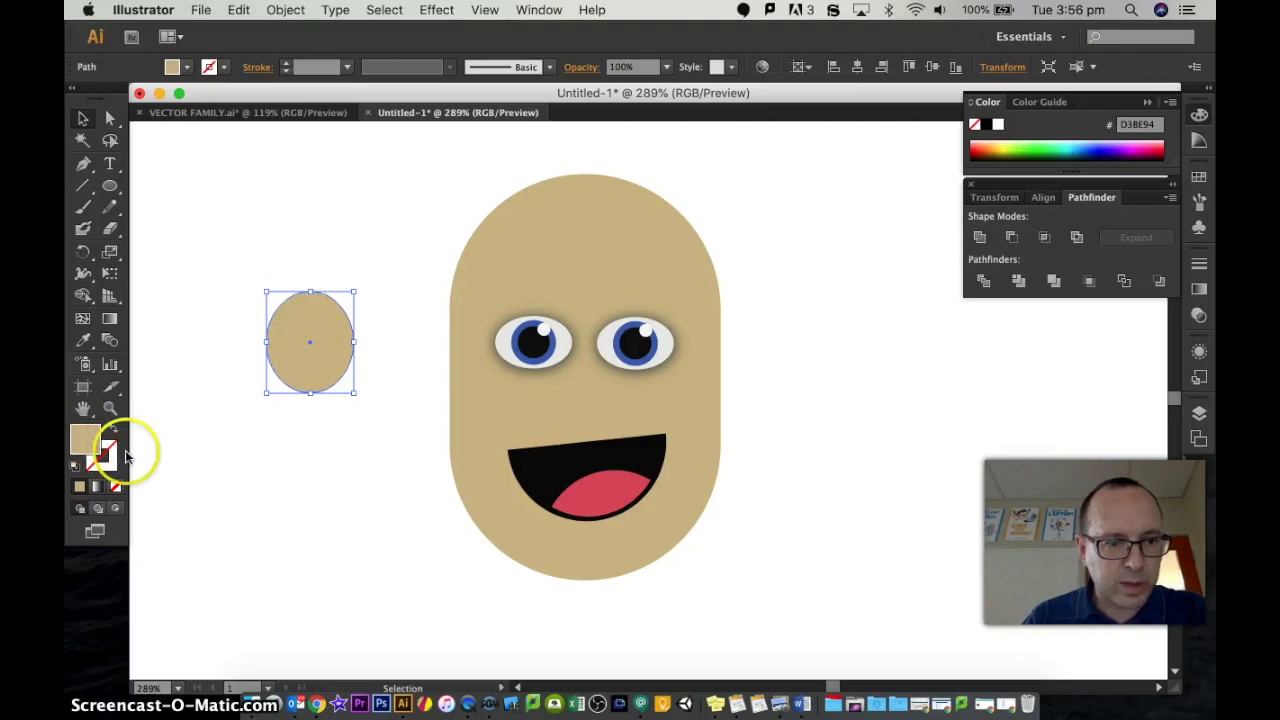
{"action": "key", "text": "x"}
{"action": "left_click", "coordinate": [87, 445]}
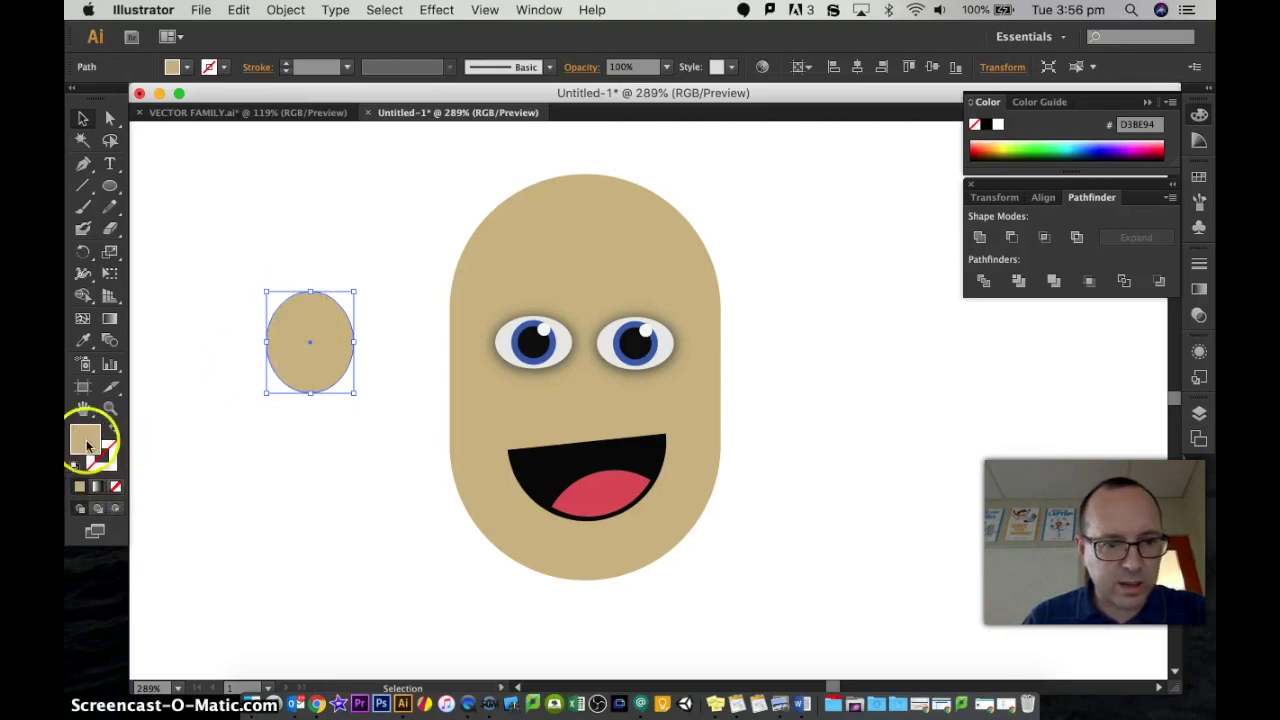
{"action": "left_click", "coordinate": [113, 443]}
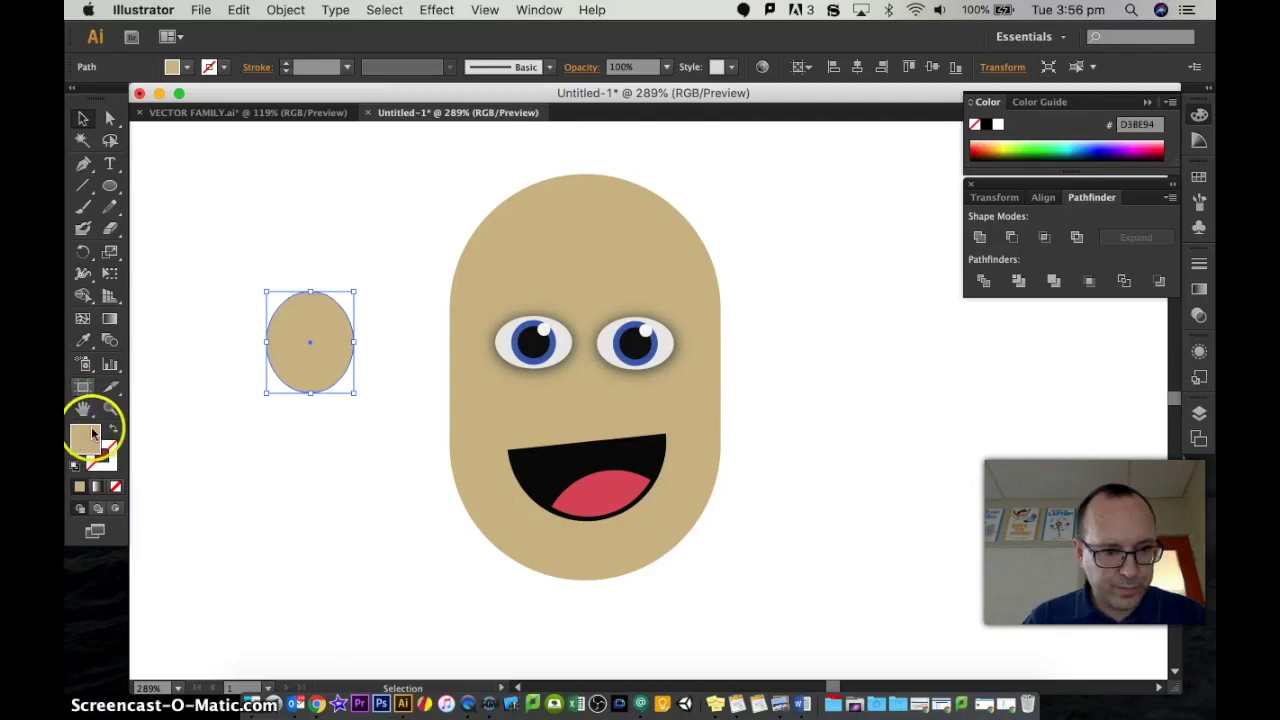
{"action": "double_click", "coordinate": [80, 443]}
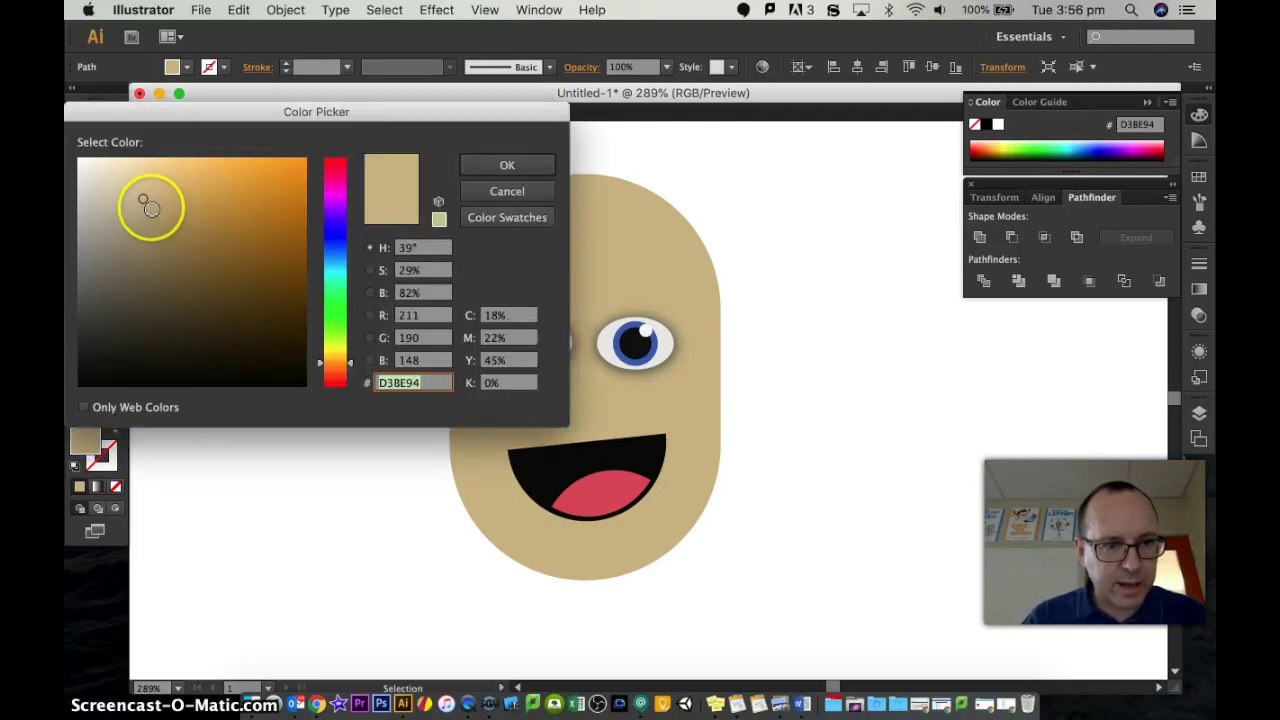
{"action": "left_click", "coordinate": [152, 210]}
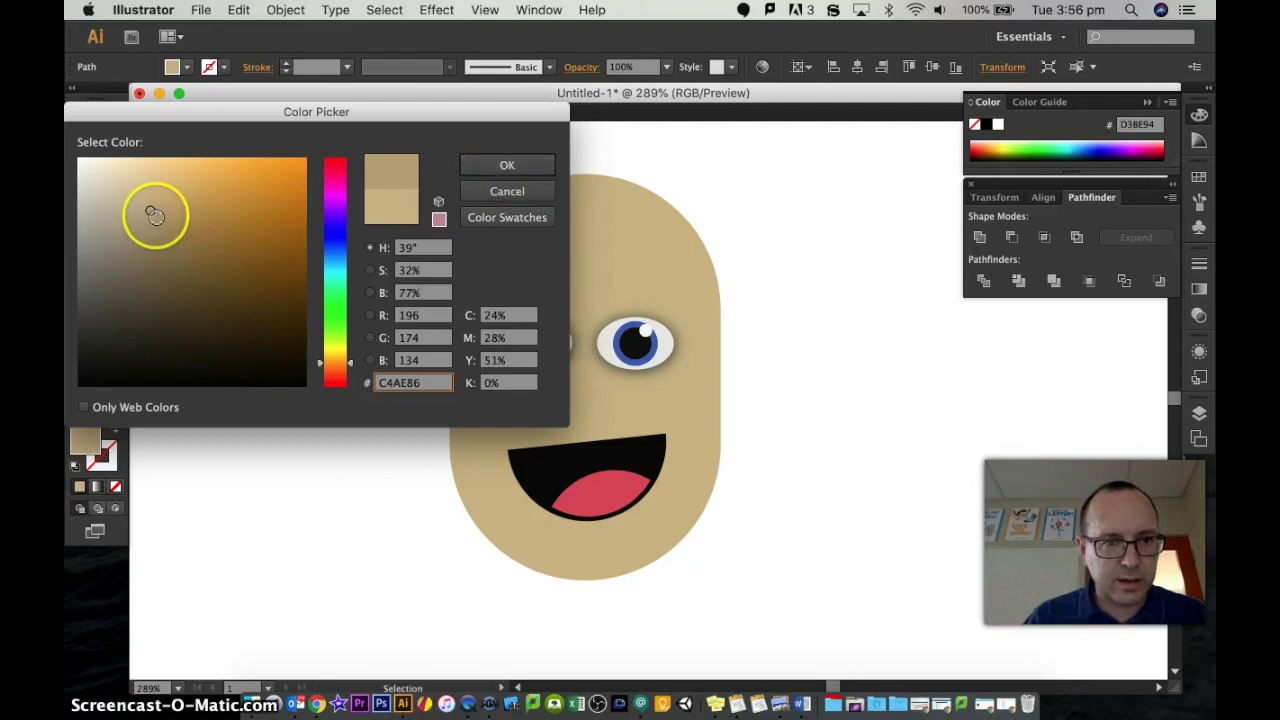
{"action": "left_click", "coordinate": [507, 167]}
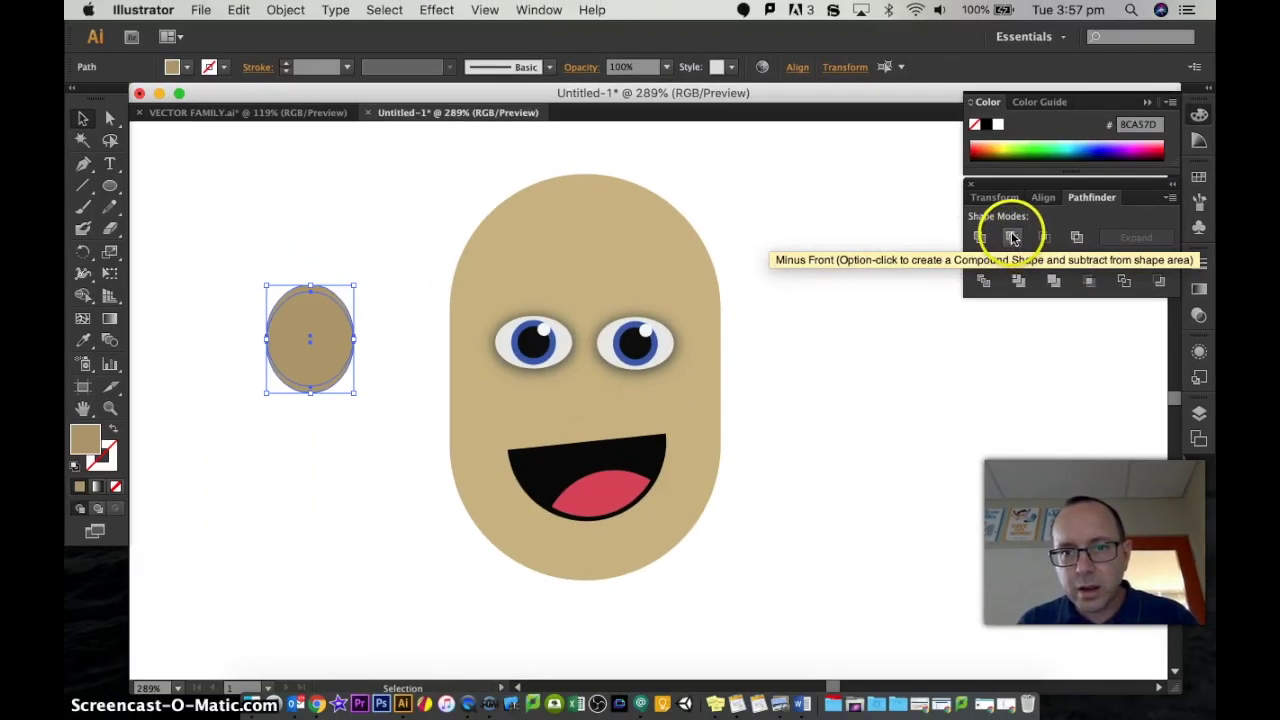
Cut the two overlapping ellipses into a thin lower crescent and place it, scaled down, as a nose between the eyes and mouth.
{"action": "left_click", "coordinate": [800, 278]}
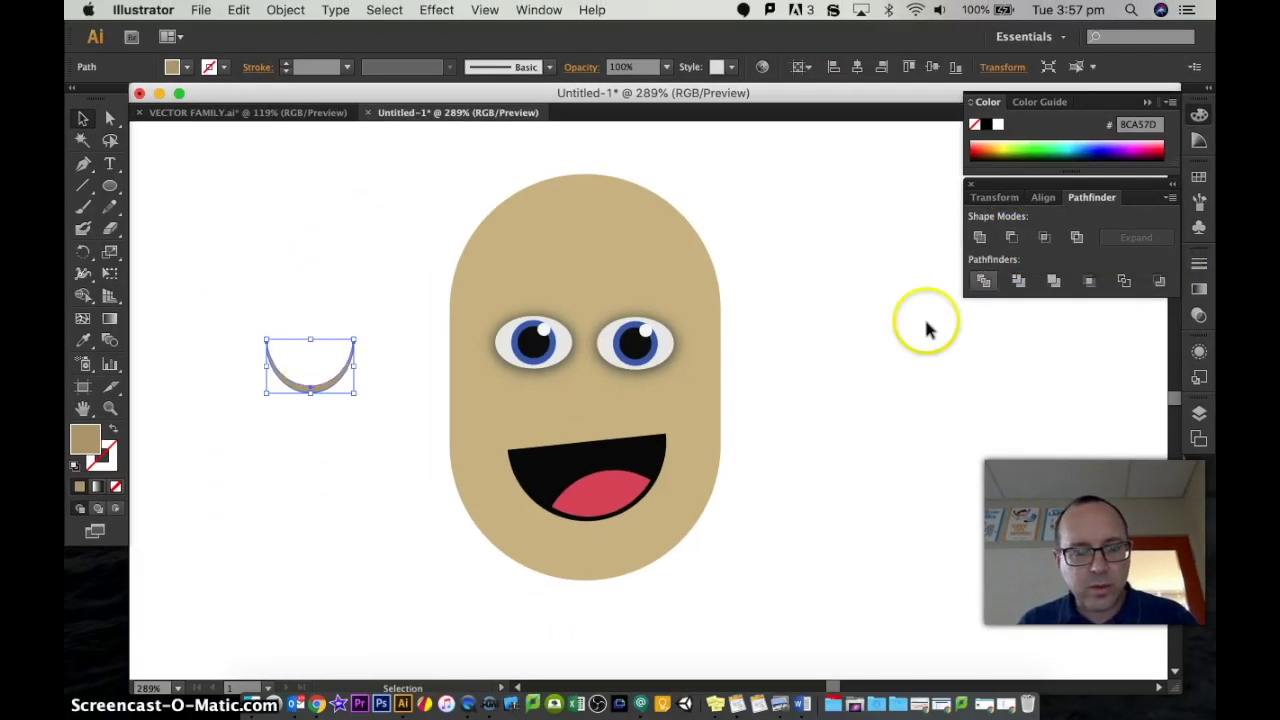
{"action": "left_click", "coordinate": [351, 460]}
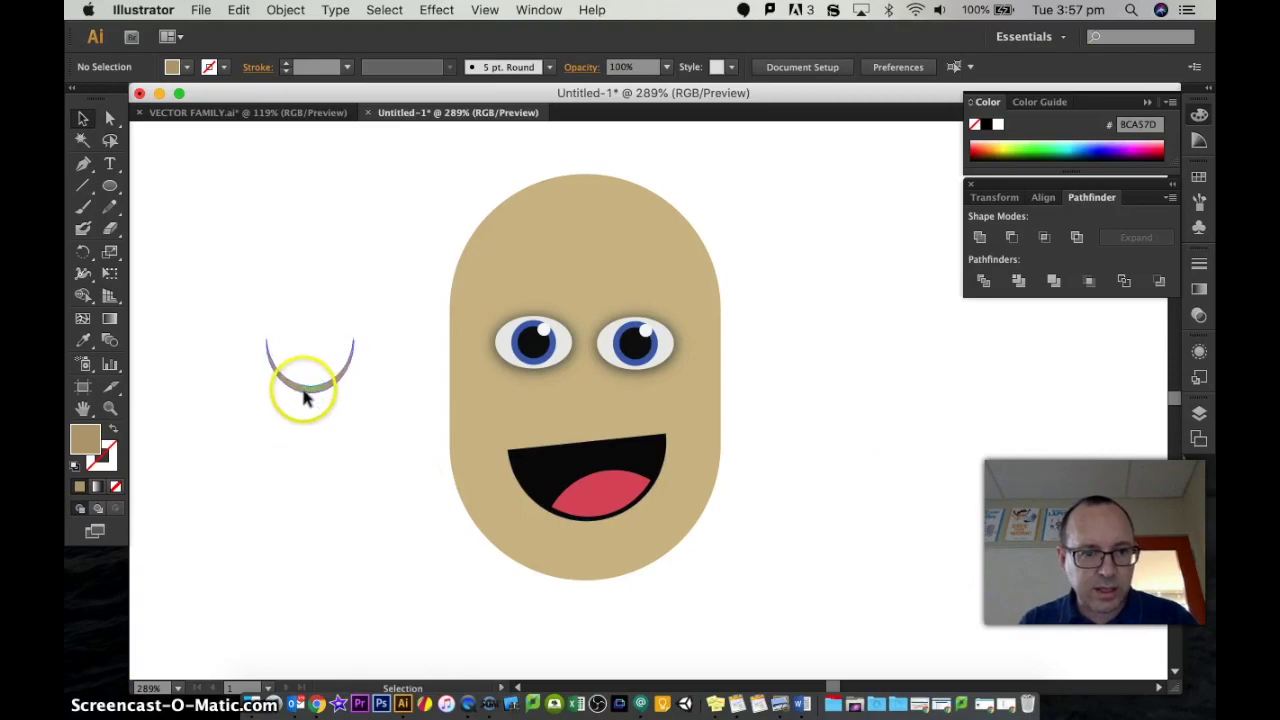
{"action": "left_click_drag", "start_coordinate": [305, 397], "coordinate": [608, 411]}
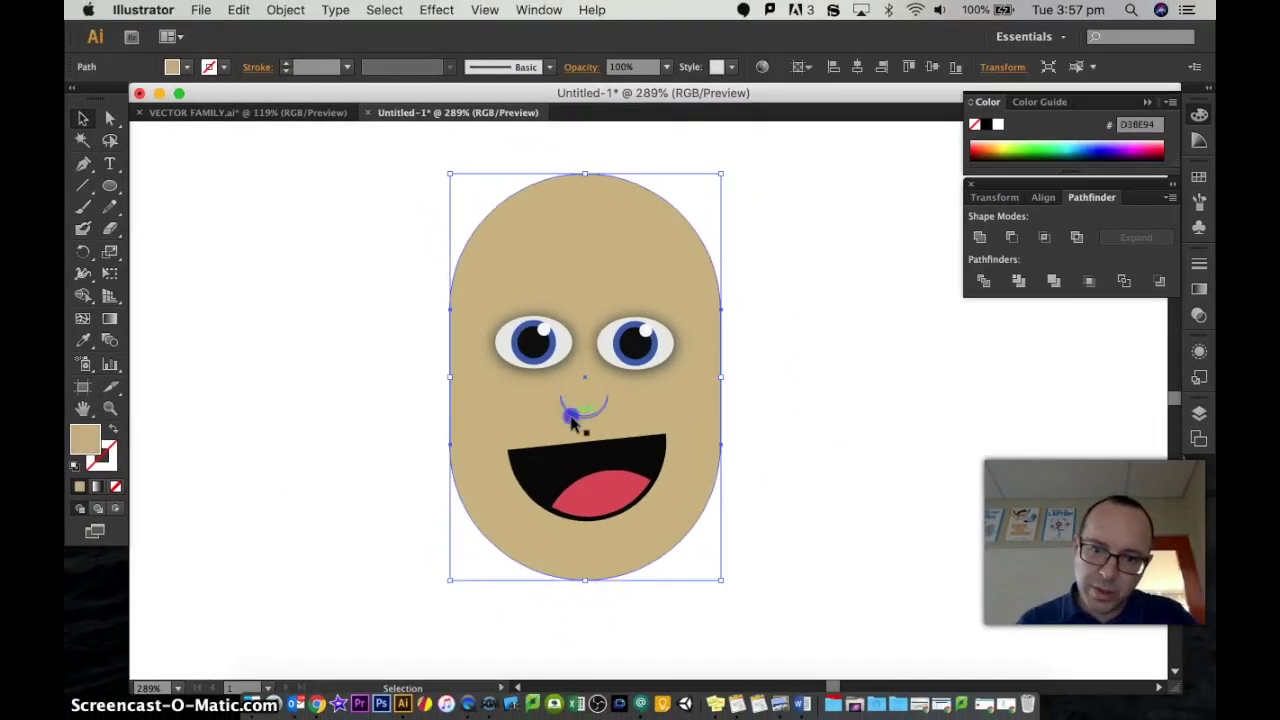
Darken the nose crescent's fill to AF9671 so it stands out against the head.
{"action": "left_click", "coordinate": [571, 417]}
{"action": "left_click", "coordinate": [505, 166]}
{"action": "left_click", "coordinate": [440, 400]}
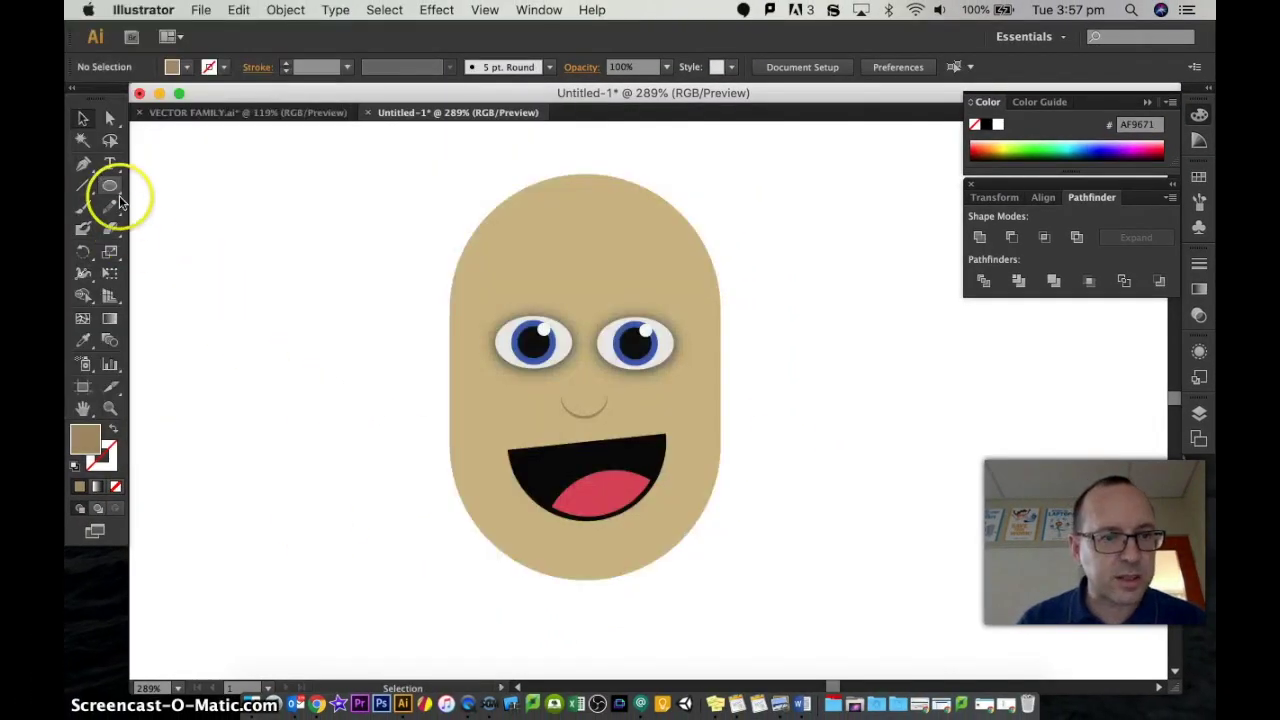
Draw a circle beside the head's left side and fill it with the head's tan using the Eyedropper.
{"action": "left_click_drag", "start_coordinate": [256, 289], "coordinate": [365, 394]}
{"action": "key", "text": "v"}
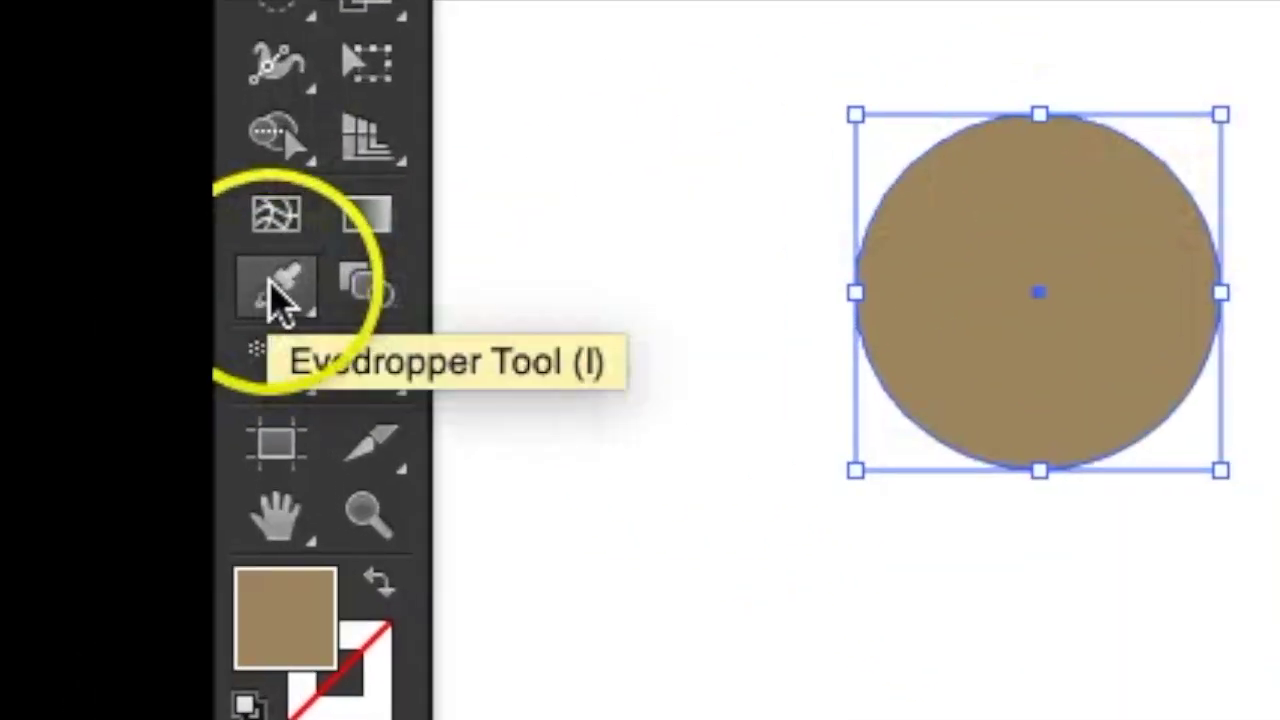
{"action": "left_click", "coordinate": [83, 342]}
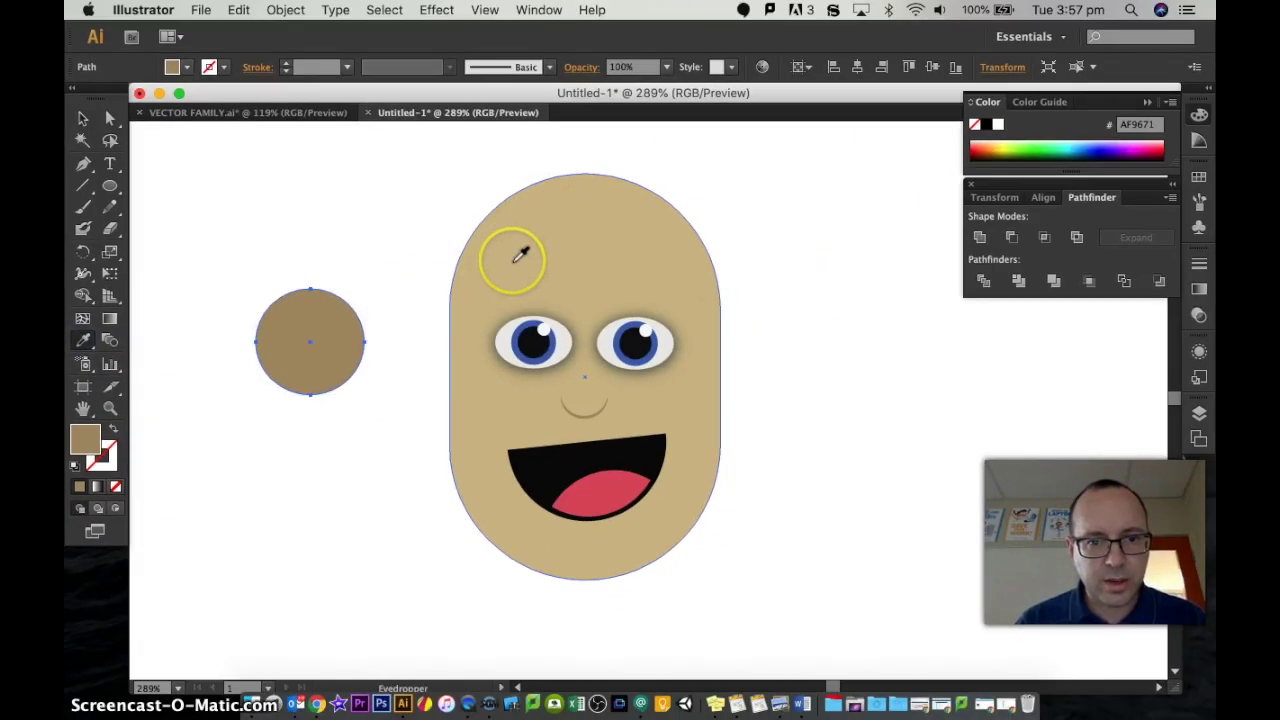
{"action": "left_click", "coordinate": [511, 260]}
{"action": "left_click", "coordinate": [237, 206]}
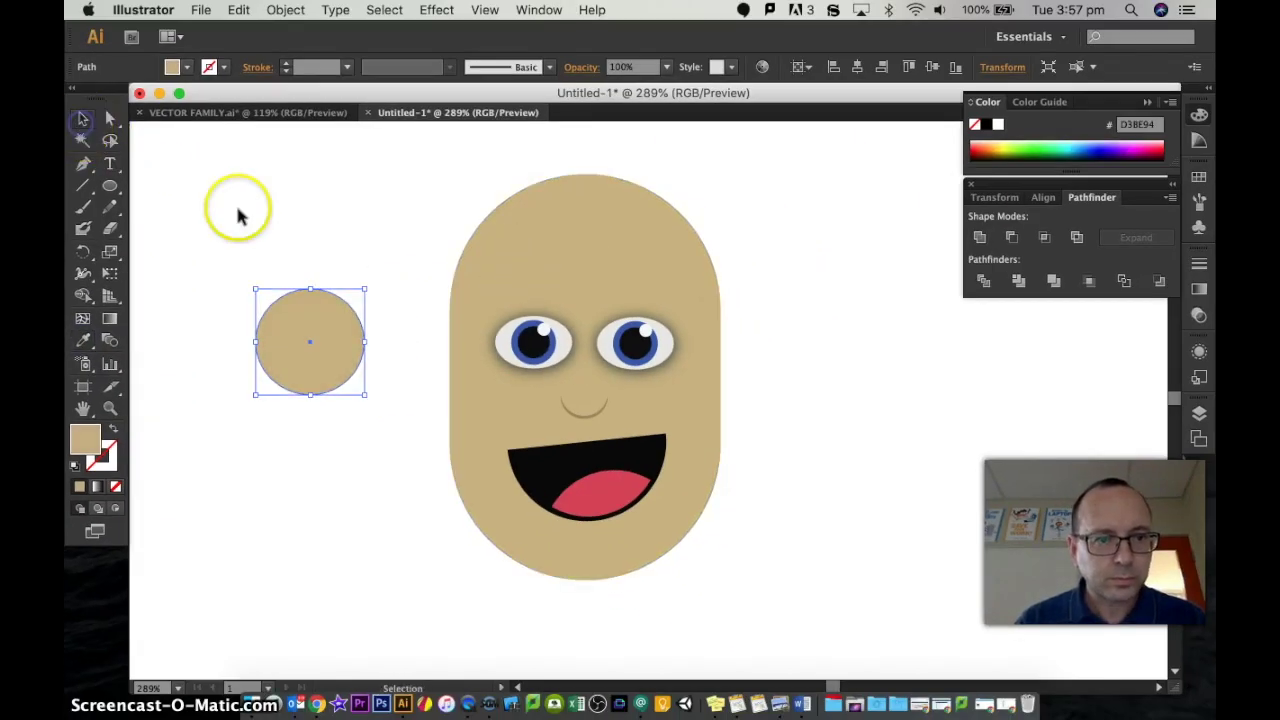
Duplicate the tan circle, scale the copy down to about two thirds, and center it inside the original.
{"action": "left_click", "coordinate": [322, 345]}
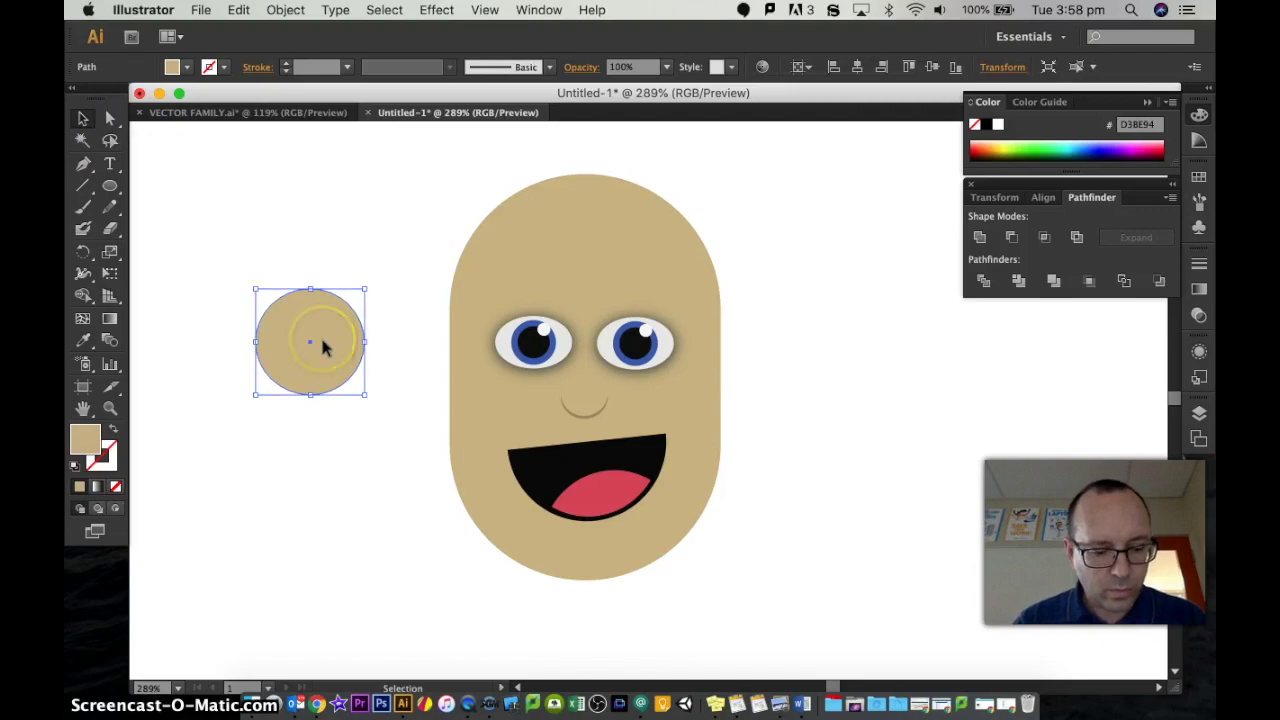
{"action": "left_click", "coordinate": [312, 338], "text": "shift"}
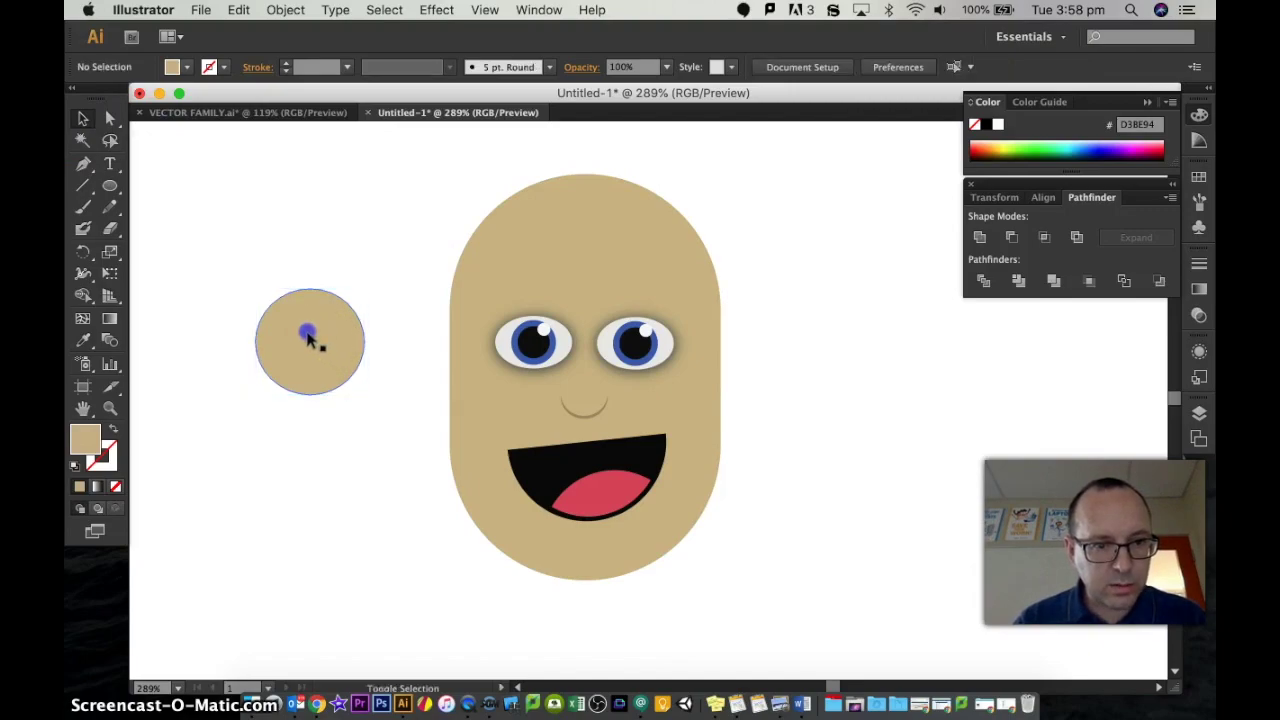
{"action": "left_click_drag", "start_coordinate": [330, 343], "coordinate": [330, 303]}
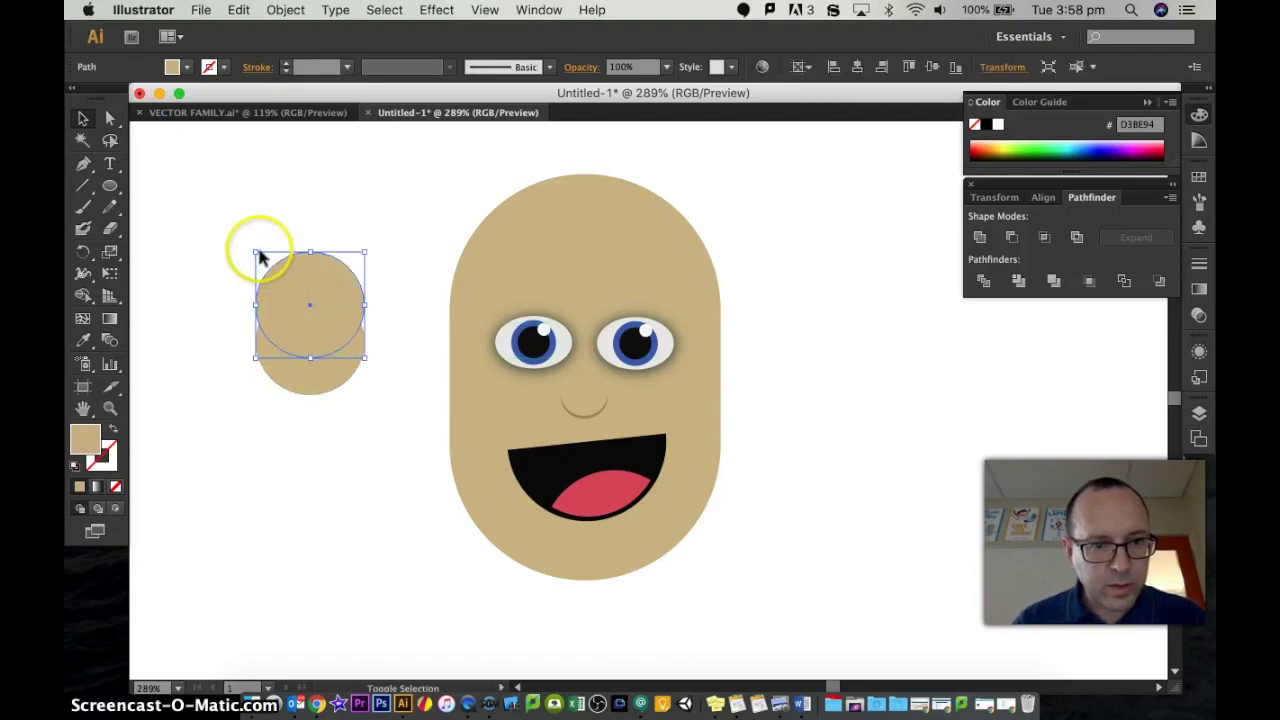
{"action": "left_click_drag", "start_coordinate": [284, 261], "coordinate": [292, 268]}
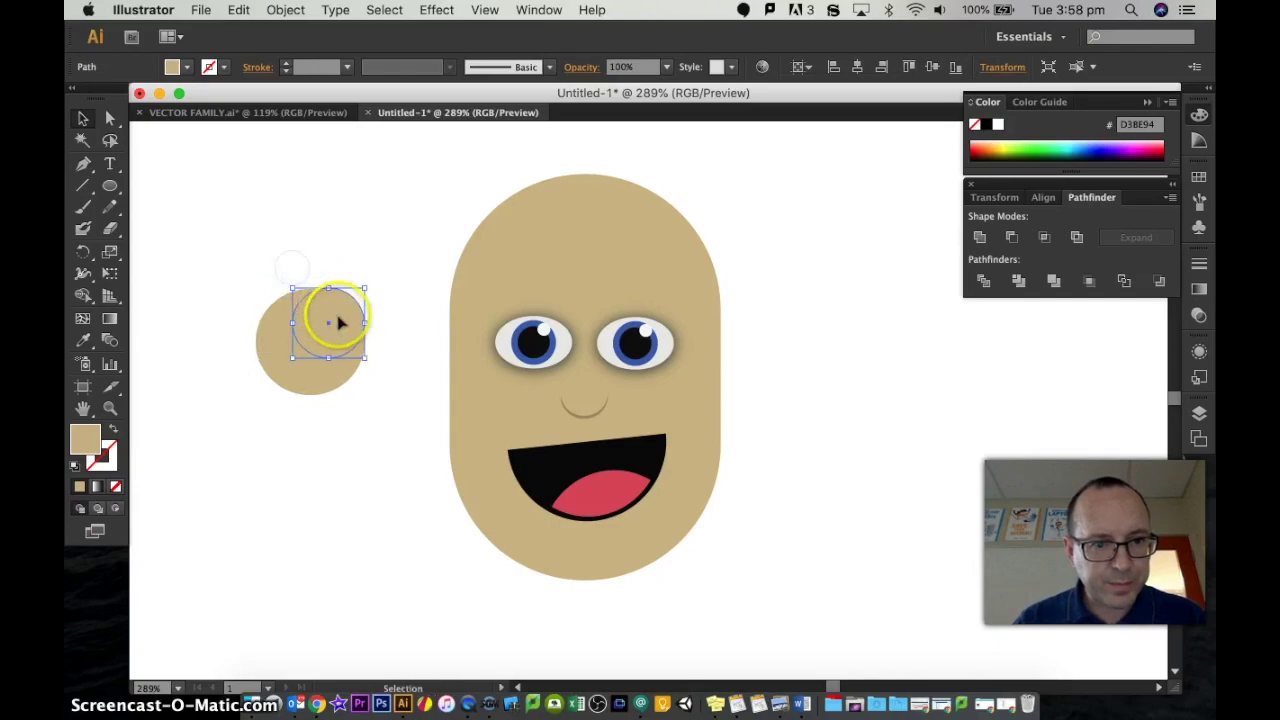
{"action": "left_click_drag", "start_coordinate": [322, 340], "coordinate": [320, 337]}
{"action": "left_click", "coordinate": [362, 432]}
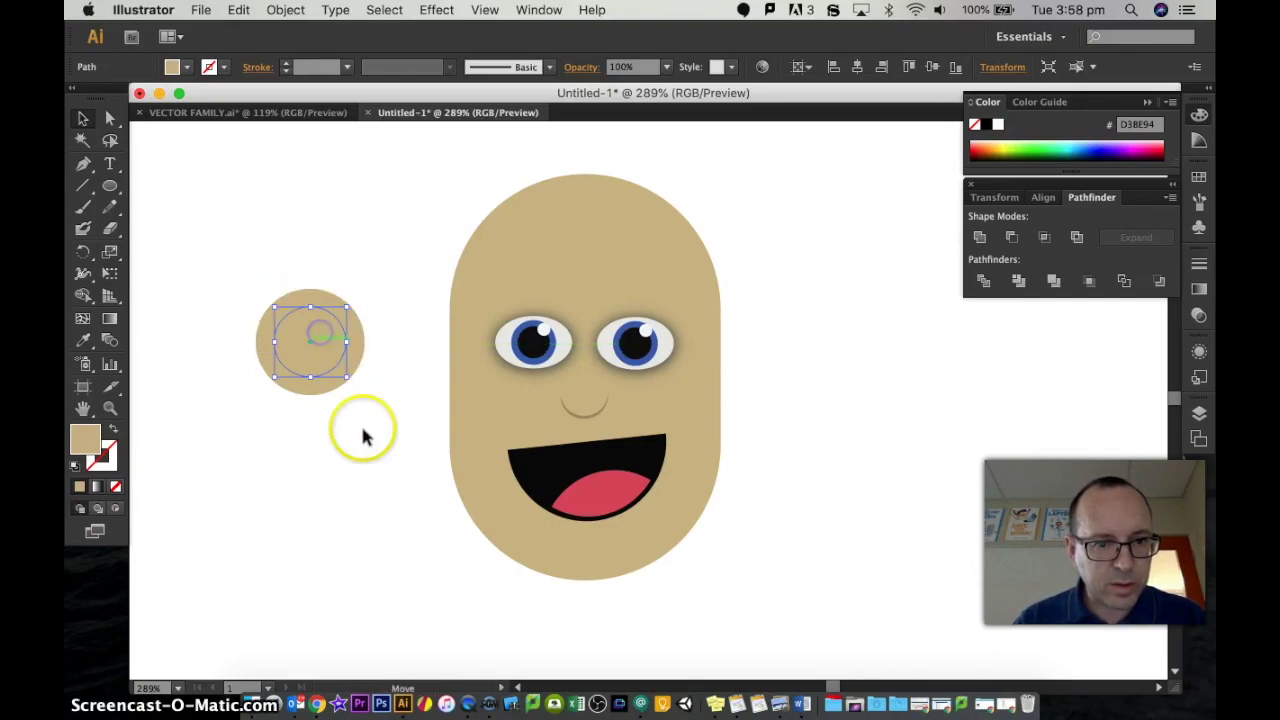
{"action": "double_click", "coordinate": [322, 346]}
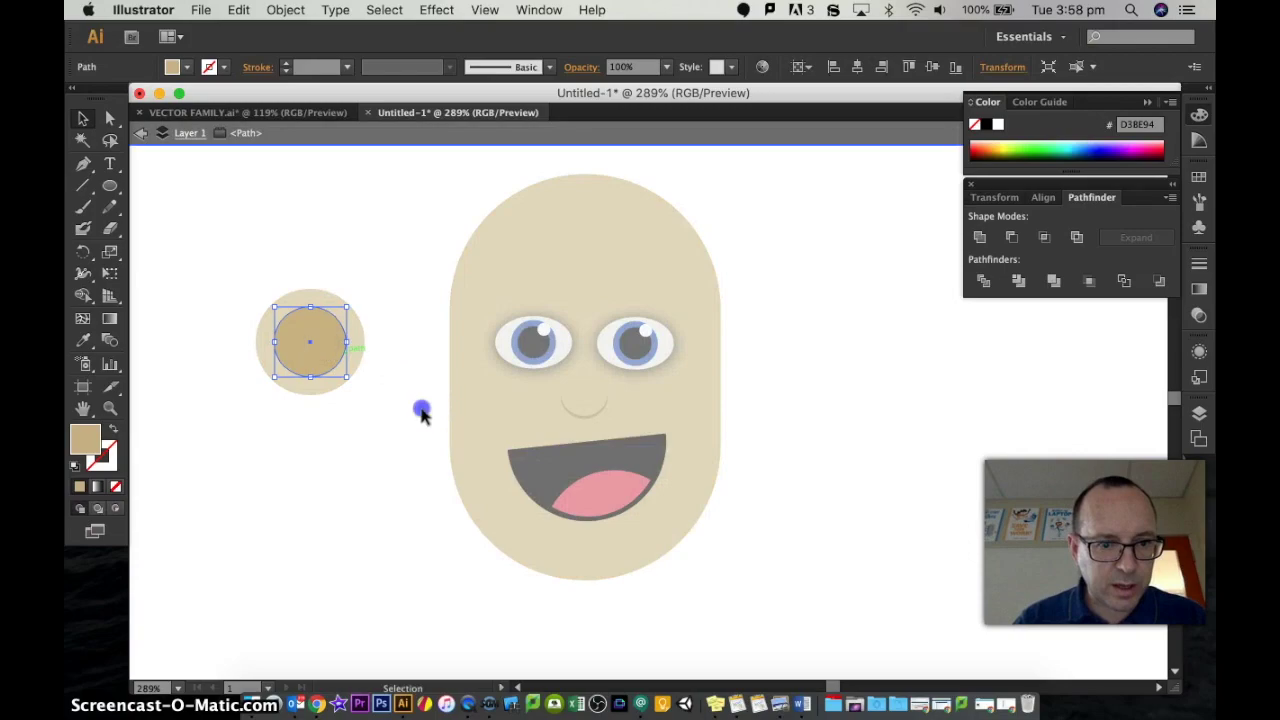
{"action": "double_click", "coordinate": [421, 412]}
Set the inner ear circle's fill to a darker brown, B29A6F.
{"action": "left_click", "coordinate": [310, 318]}
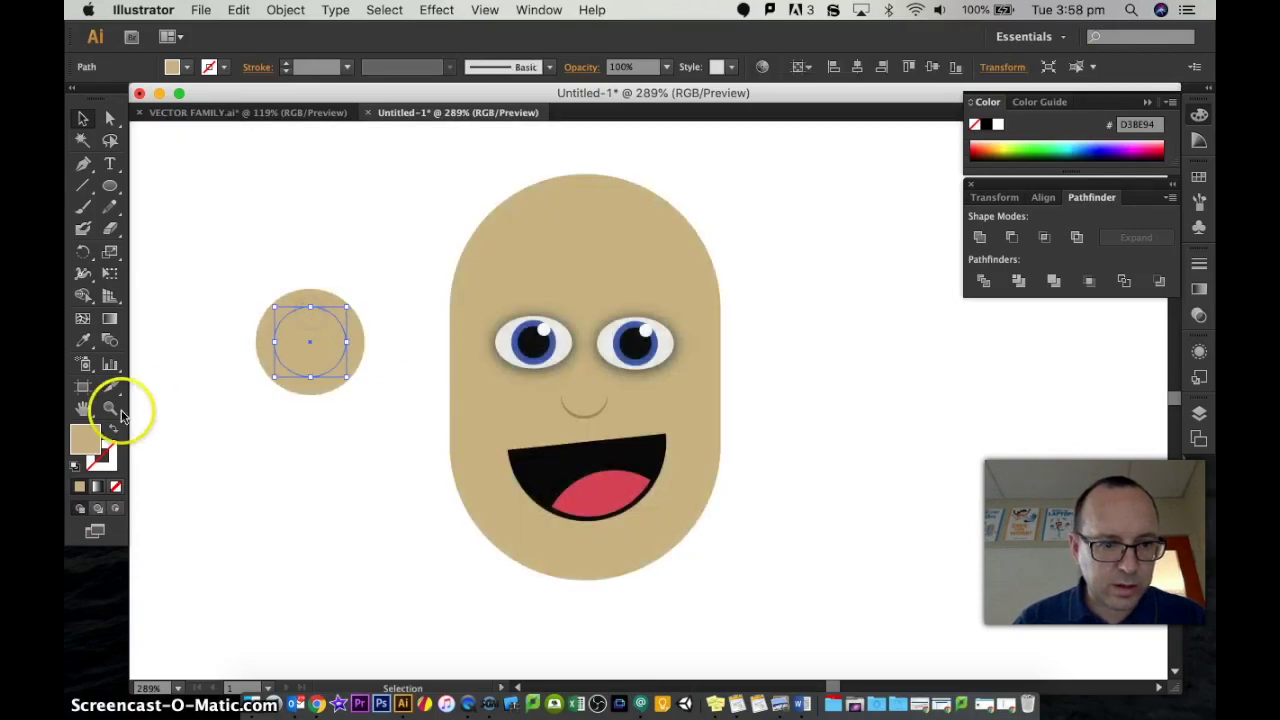
{"action": "double_click", "coordinate": [84, 438]}
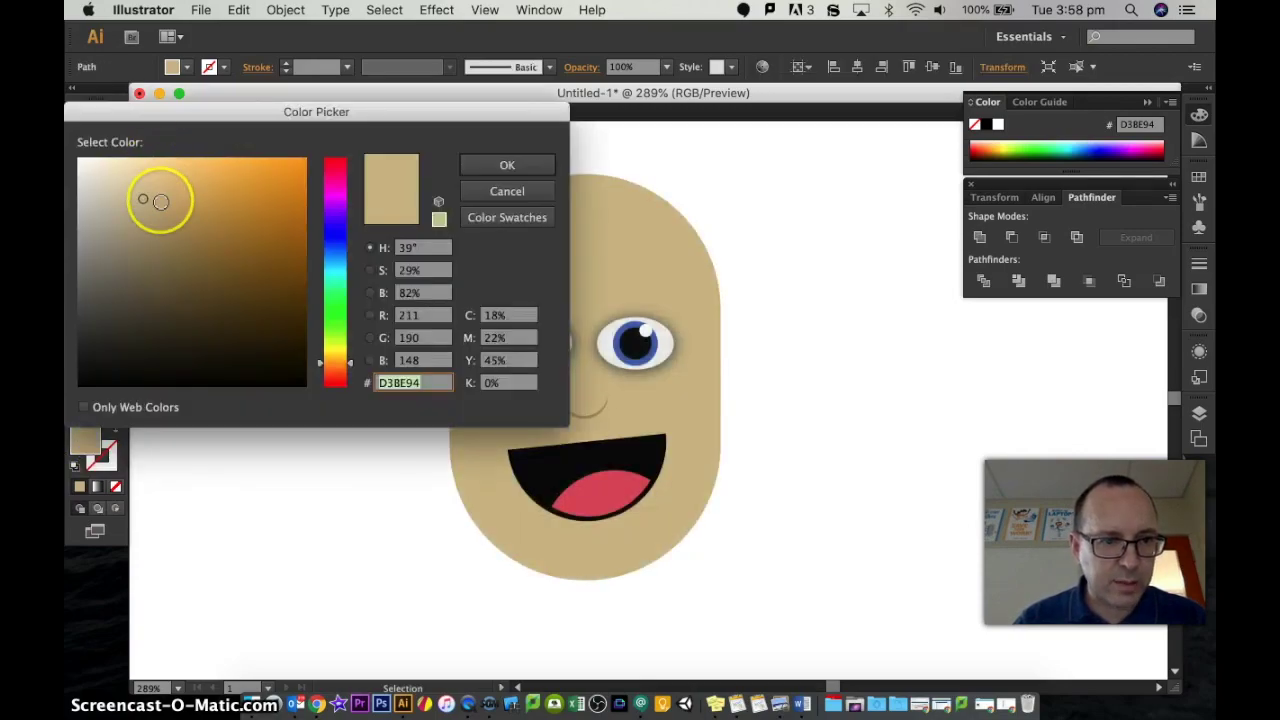
{"action": "left_click", "coordinate": [156, 212]}
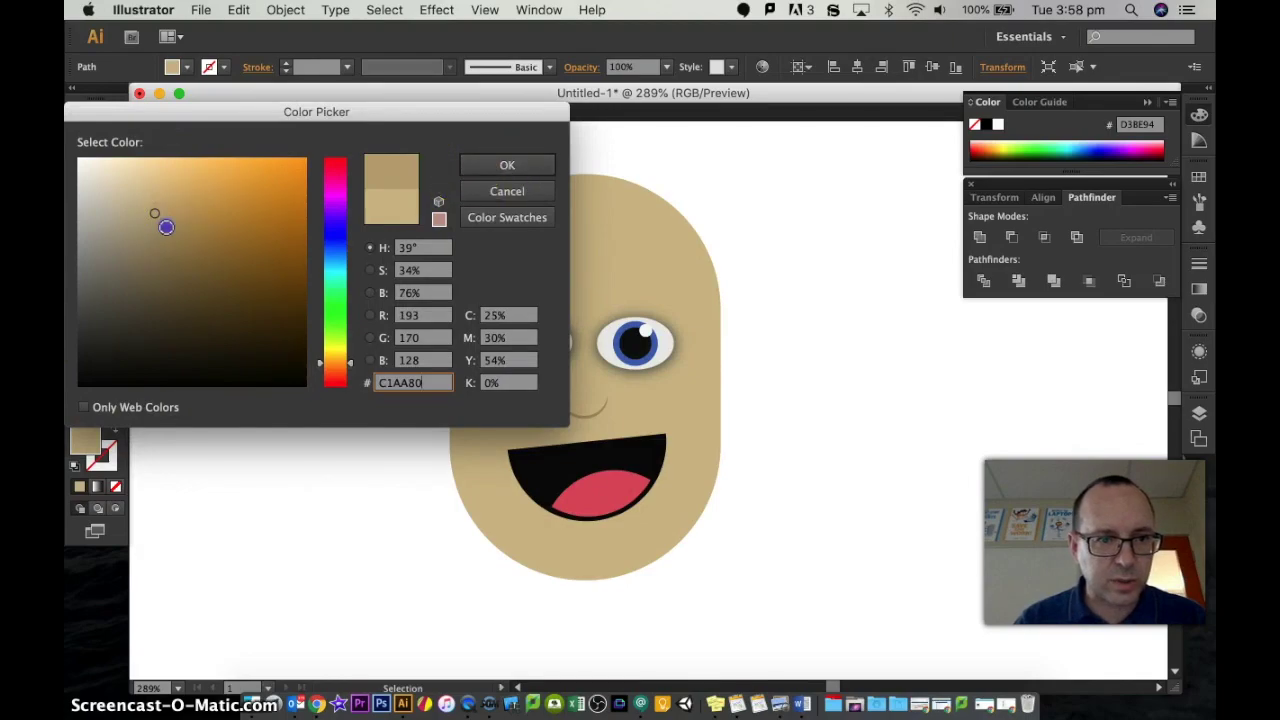
{"action": "left_click", "coordinate": [507, 165]}
{"action": "left_click", "coordinate": [292, 196]}
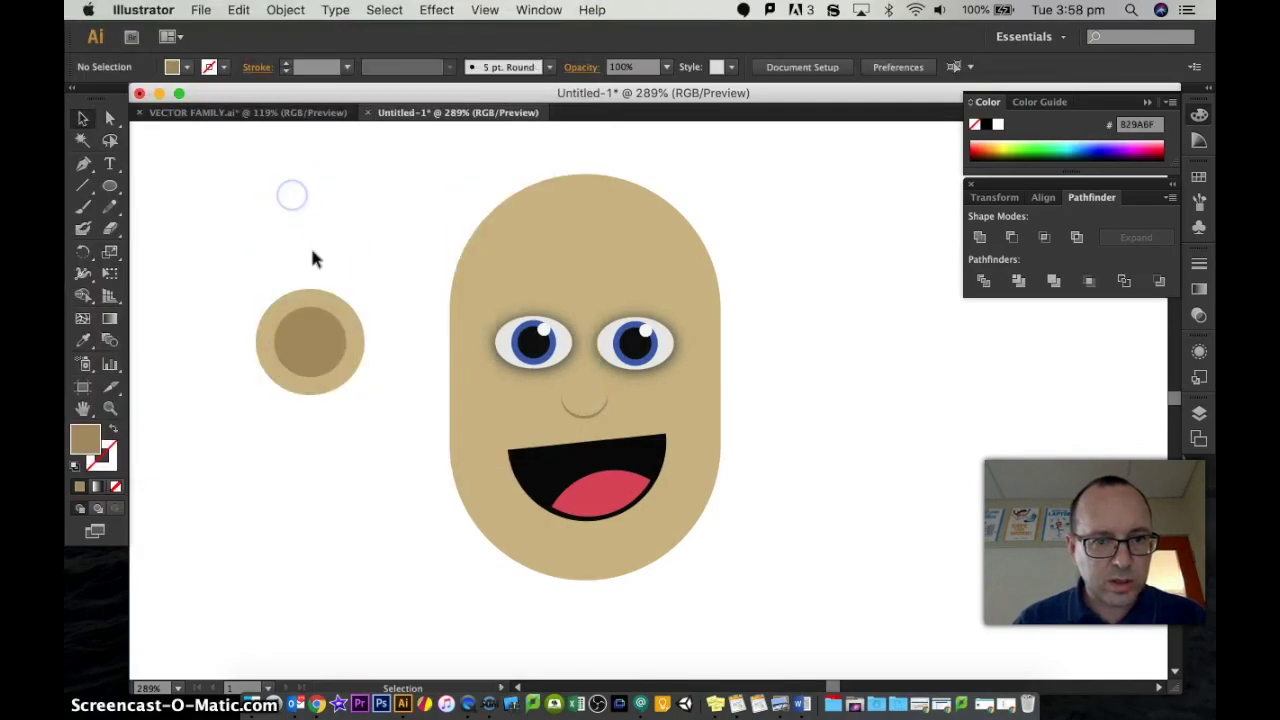
Select both ear circles and send them to the back, behind the head.
{"action": "left_click_drag", "start_coordinate": [237, 264], "coordinate": [362, 418]}
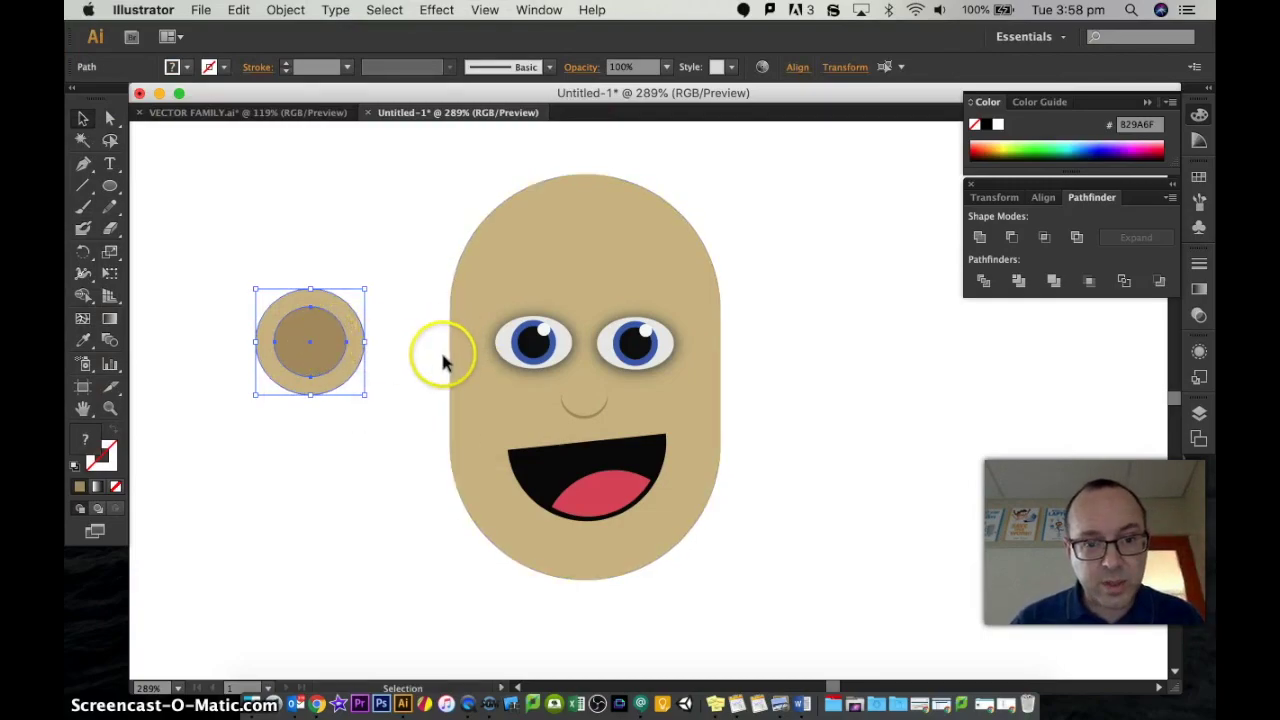
{"action": "right_click", "coordinate": [332, 350]}
{"action": "mouse_move", "coordinate": [373, 577]}
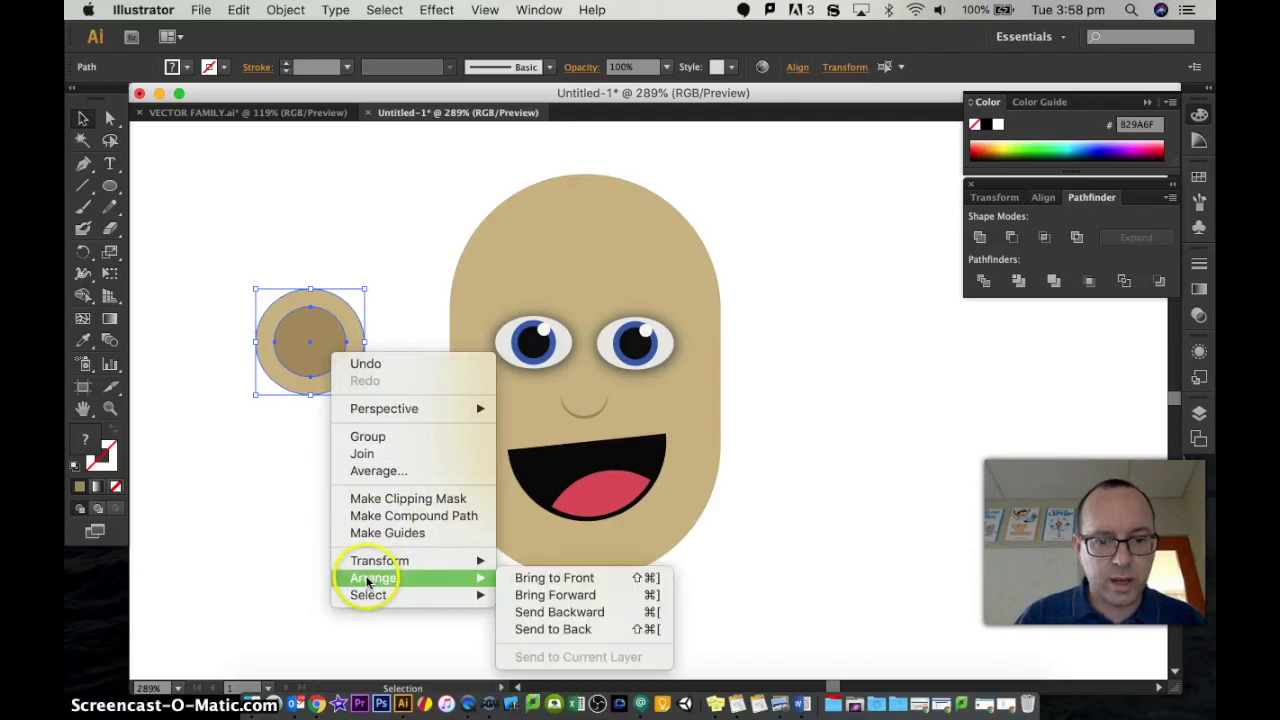
{"action": "left_click", "coordinate": [555, 629]}
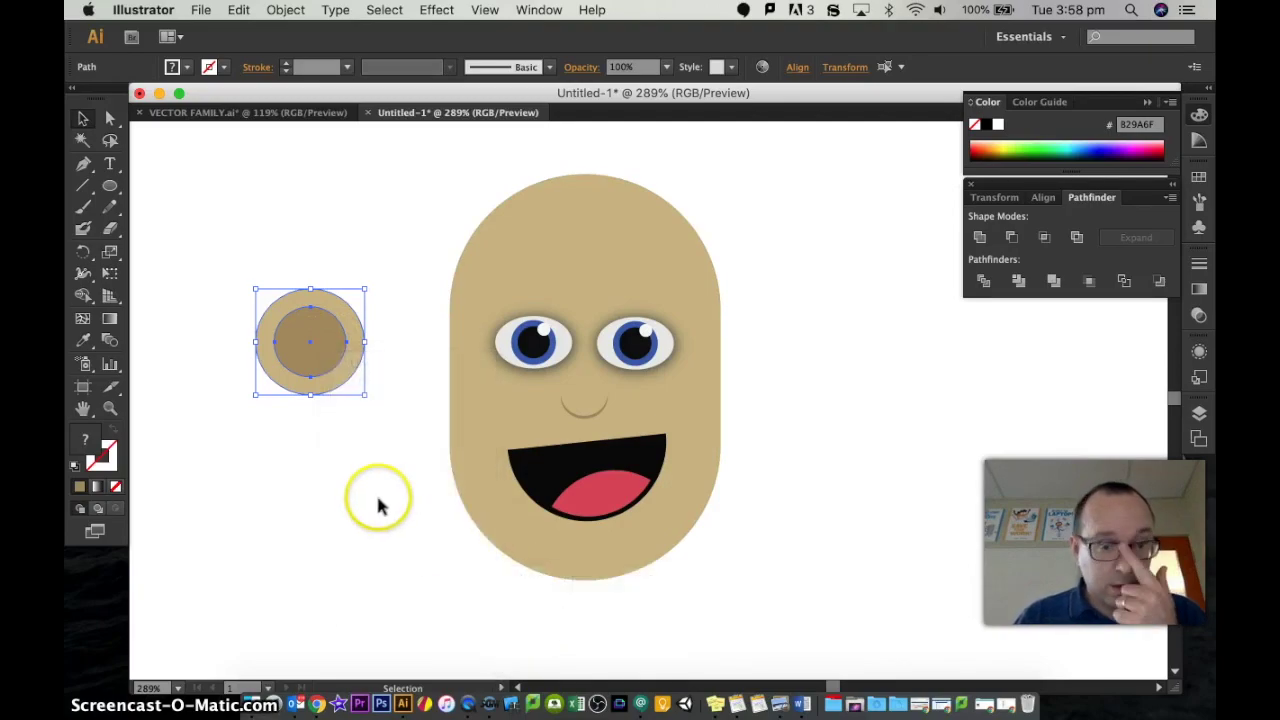
Place the two-circle ear behind the head's left edge at eye level, scaled down and narrowed into an oval.
{"action": "left_click_drag", "start_coordinate": [329, 350], "coordinate": [463, 354]}
{"action": "left_click", "coordinate": [368, 465]}
{"action": "left_click_drag", "start_coordinate": [383, 263], "coordinate": [429, 422]}
{"action": "left_click_drag", "start_coordinate": [394, 289], "coordinate": [410, 304]}
{"action": "left_click_drag", "start_coordinate": [442, 346], "coordinate": [432, 338]}
{"action": "left_click_drag", "start_coordinate": [389, 280], "coordinate": [436, 392]}
{"action": "left_click_drag", "start_coordinate": [407, 344], "coordinate": [427, 346]}
Copy the complete left ear to the head's right edge at the same height.
{"action": "left_click_drag", "start_coordinate": [406, 293], "coordinate": [435, 397]}
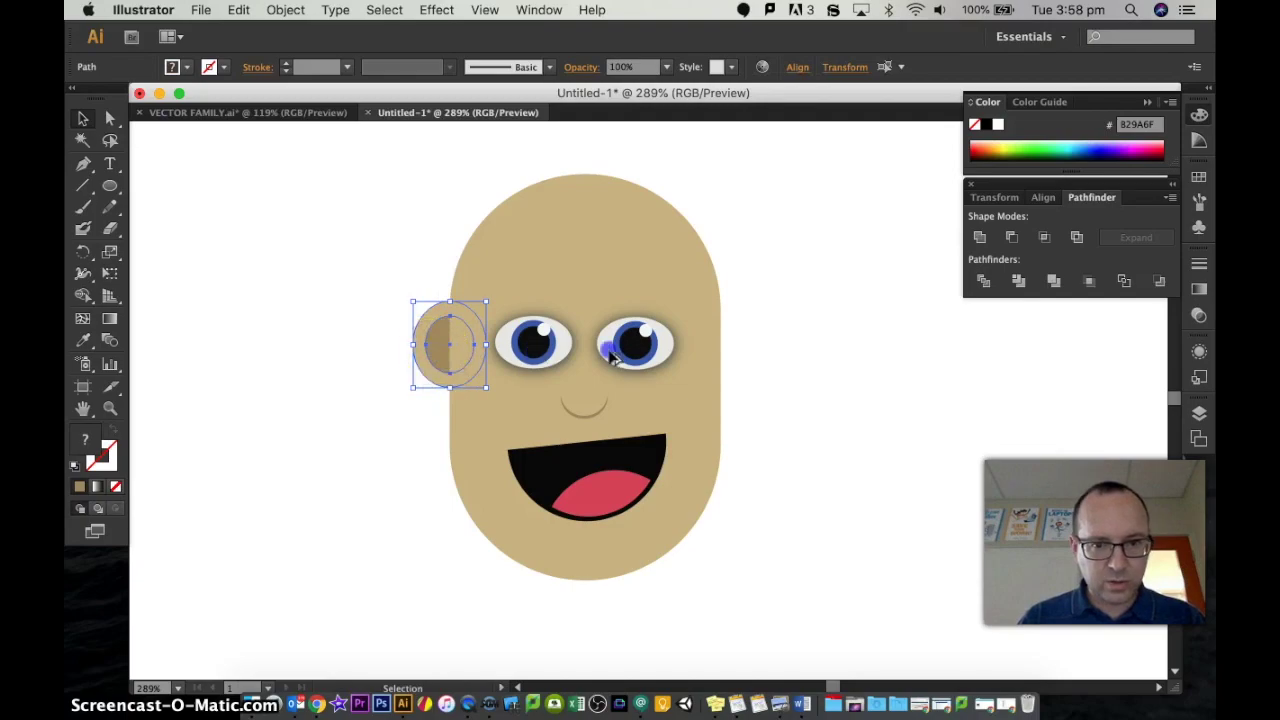
{"action": "left_click_drag", "start_coordinate": [612, 355], "coordinate": [700, 349]}
{"action": "left_click", "coordinate": [842, 460]}
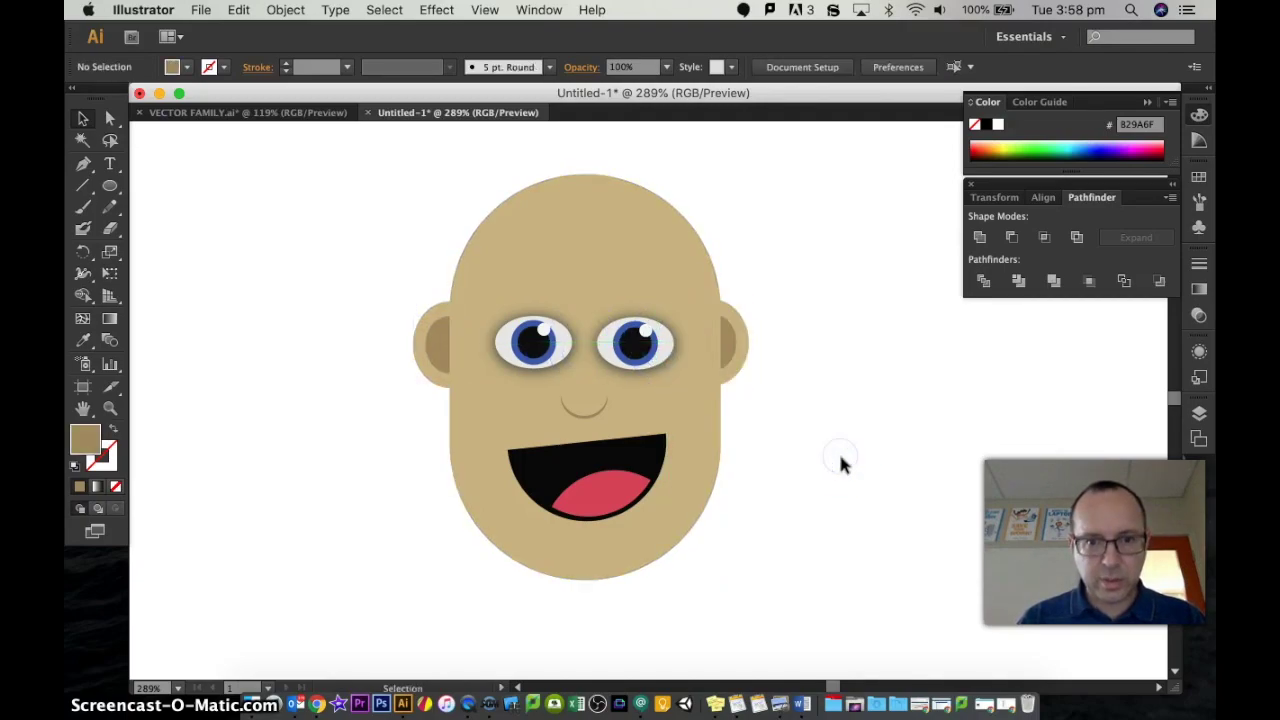
Move the right ear slightly outward from the head, and lower both ears a little beside the eyes.
{"action": "left_click", "coordinate": [758, 377]}
{"action": "left_click_drag", "start_coordinate": [731, 283], "coordinate": [729, 280]}
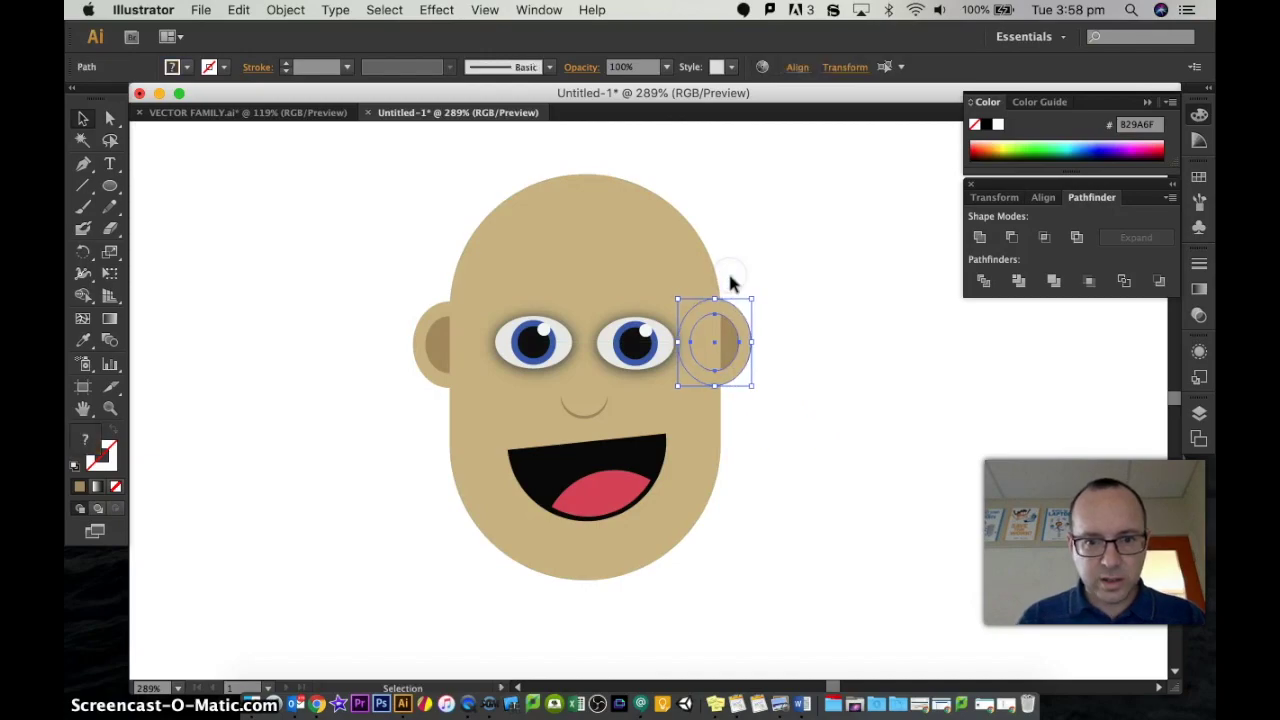
{"action": "left_click", "coordinate": [829, 474]}
{"action": "left_click_drag", "start_coordinate": [791, 428], "coordinate": [736, 285]}
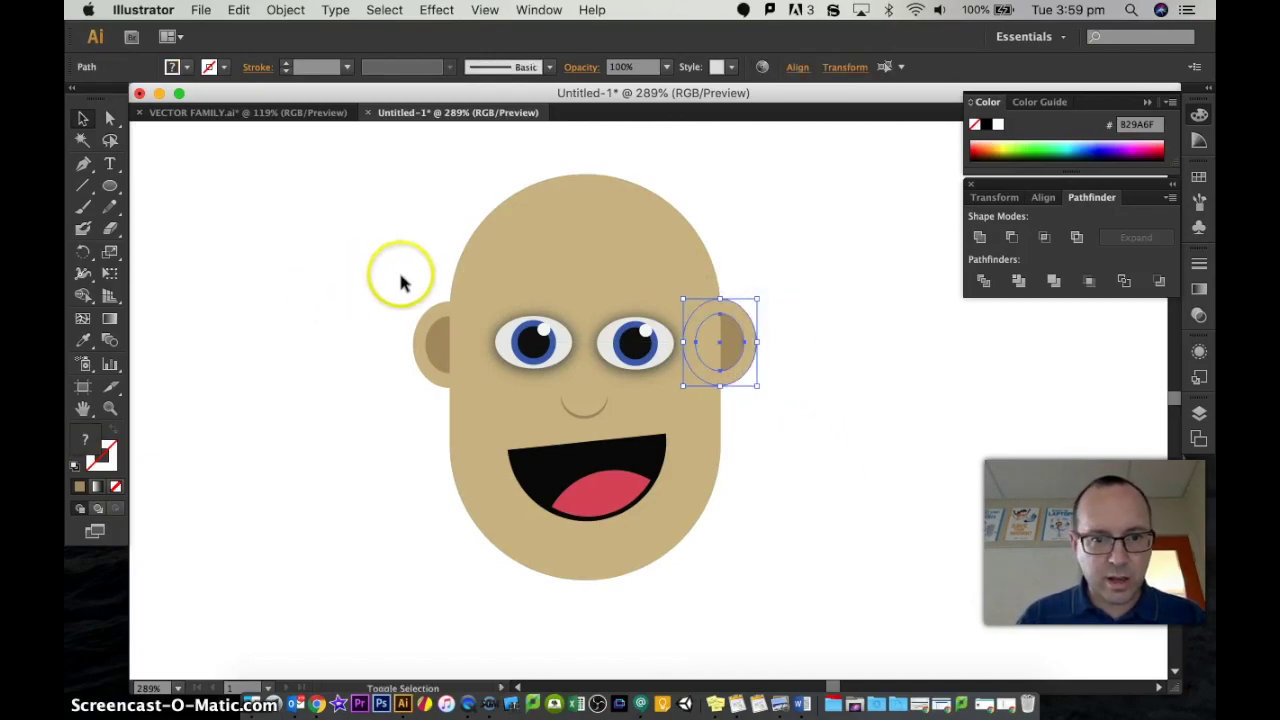
{"action": "left_click_drag", "start_coordinate": [400, 277], "coordinate": [437, 406]}
{"action": "left_click", "coordinate": [506, 434]}
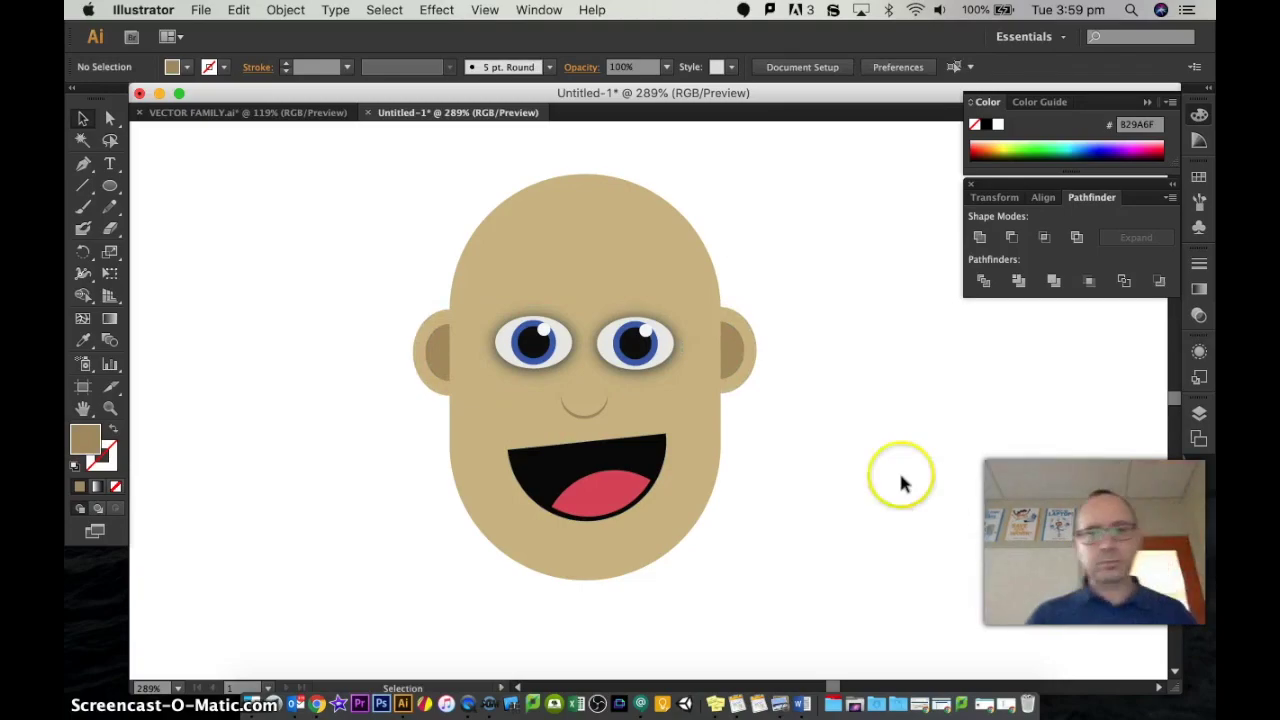
Copy the nose crescent straight down onto the chin, just above the head's lower edge.
{"action": "left_click", "coordinate": [601, 413]}
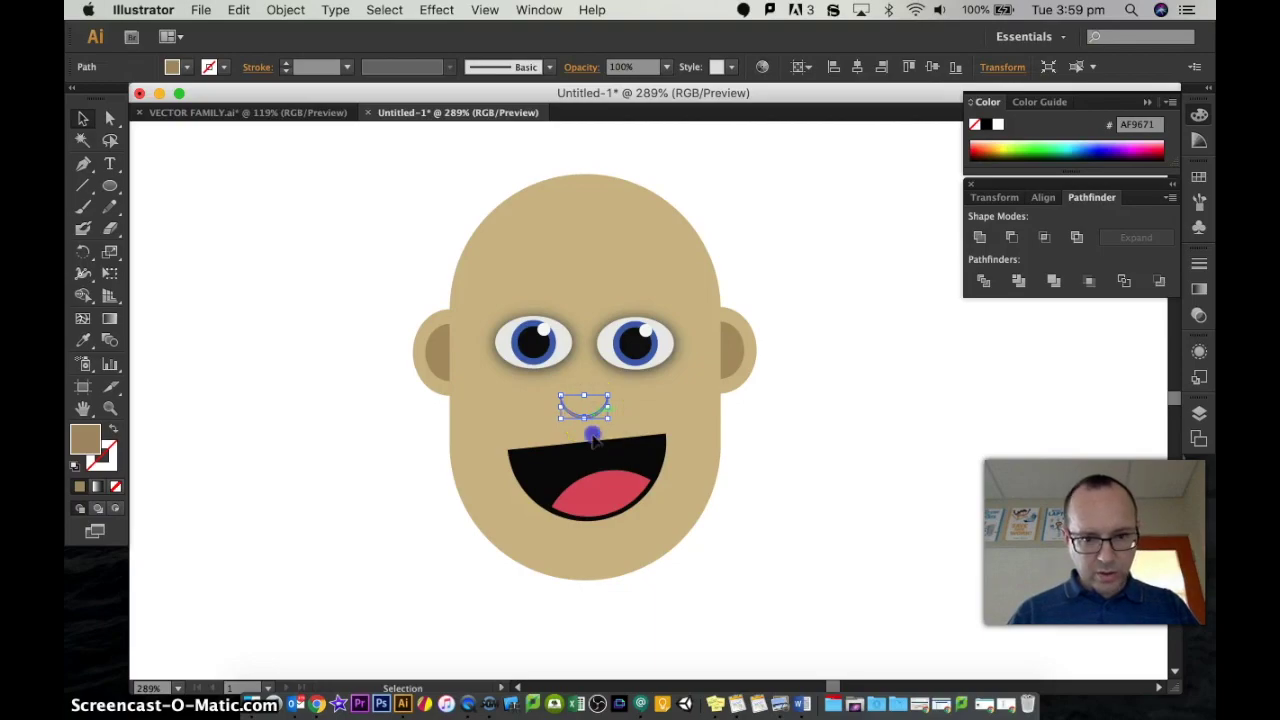
{"action": "left_click_drag", "start_coordinate": [593, 437], "coordinate": [597, 574]}
{"action": "left_click", "coordinate": [710, 607]}
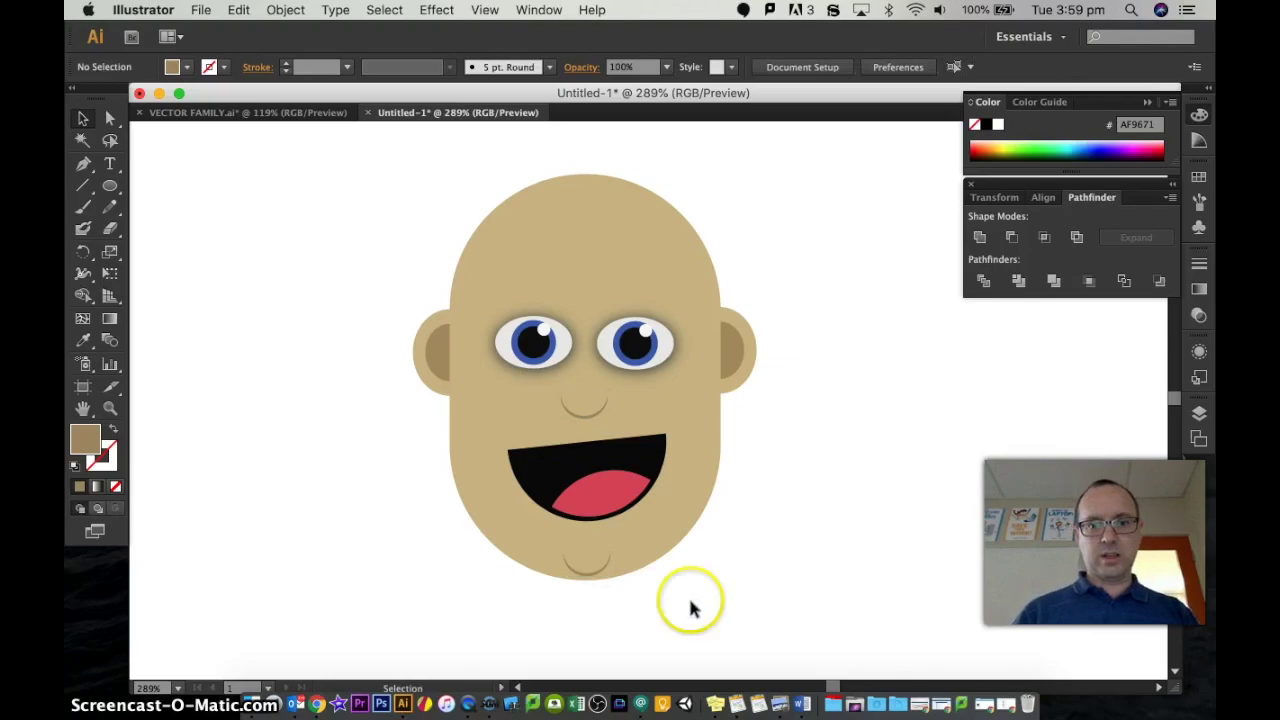
Set the chin crescent's fill to a lighter brown, BCA382.
{"action": "left_click", "coordinate": [600, 568]}
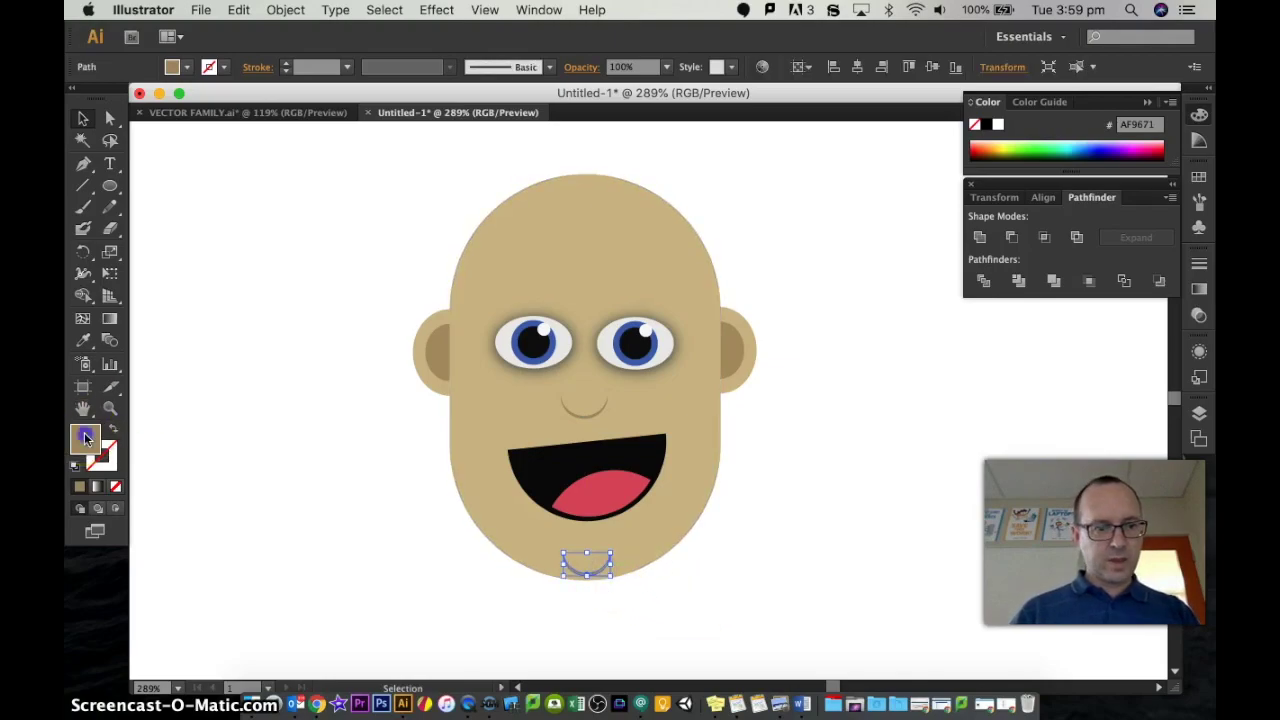
{"action": "double_click", "coordinate": [85, 437]}
{"action": "left_click_drag", "start_coordinate": [229, 257], "coordinate": [149, 216]}
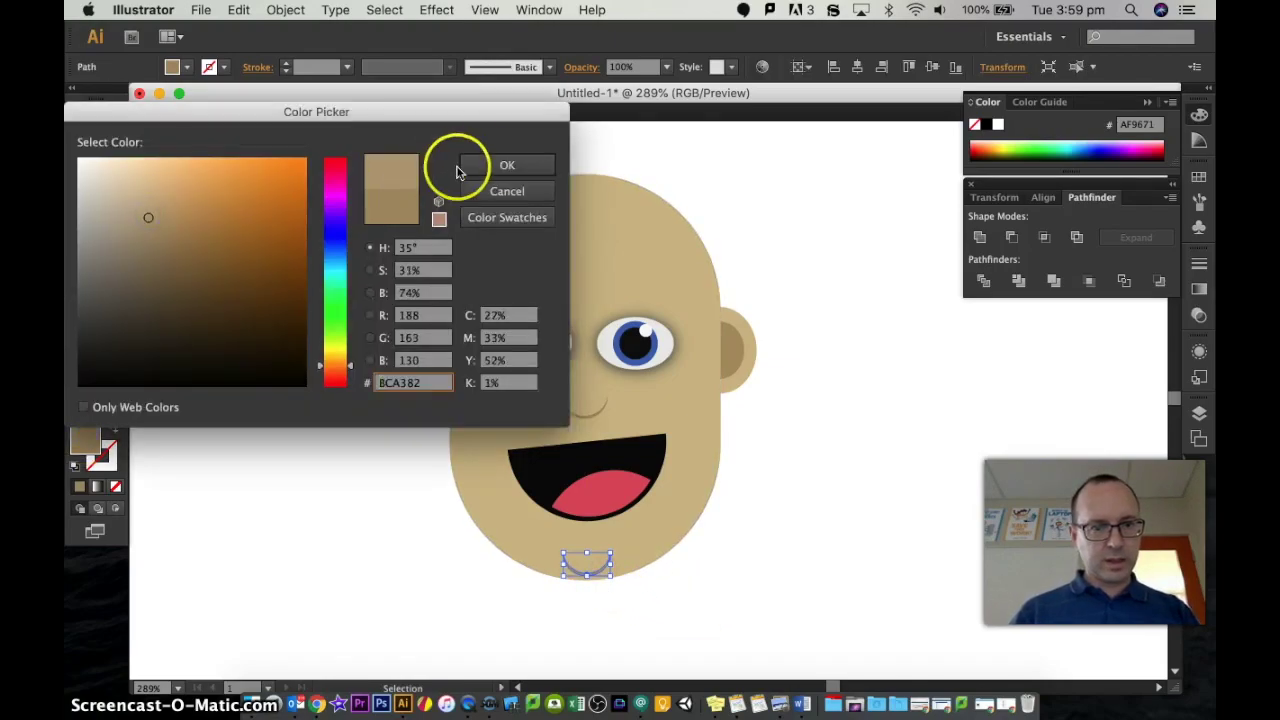
{"action": "left_click", "coordinate": [457, 170]}
{"action": "left_click", "coordinate": [316, 218]}
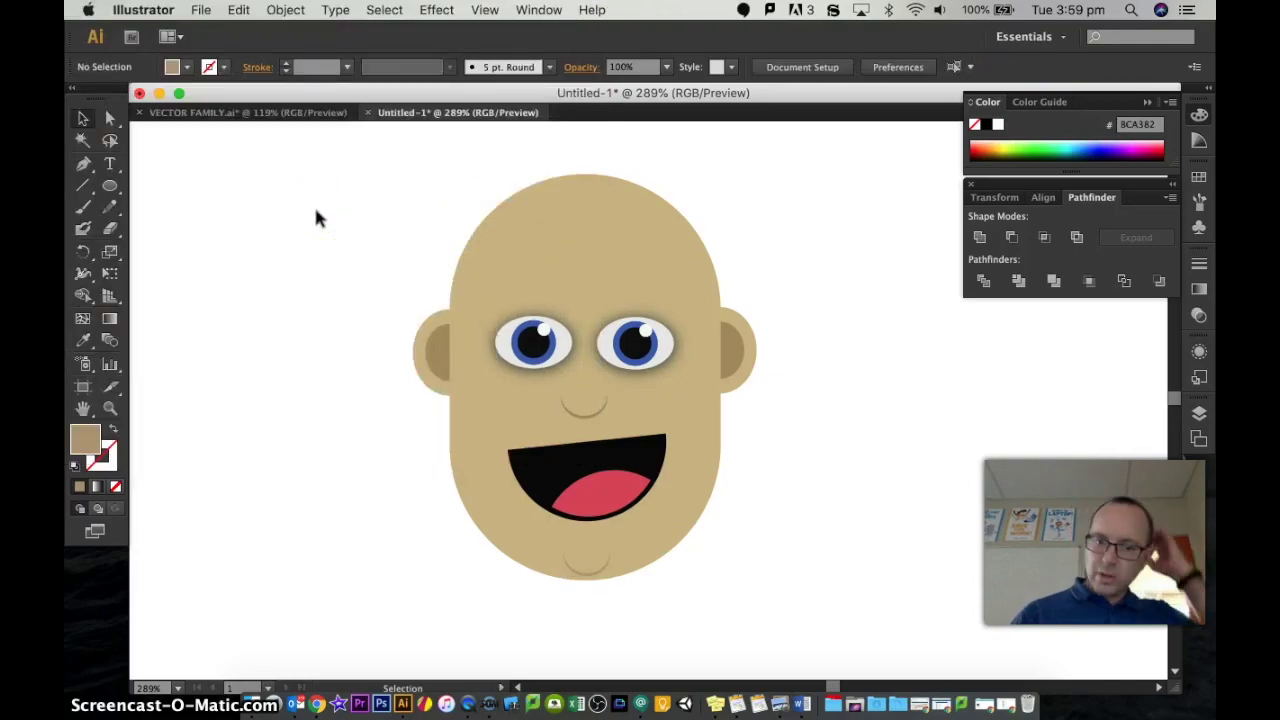
Widen the chin crescent symmetrically on both sides, keeping it centred beneath the mouth.
{"action": "left_click", "coordinate": [606, 566]}
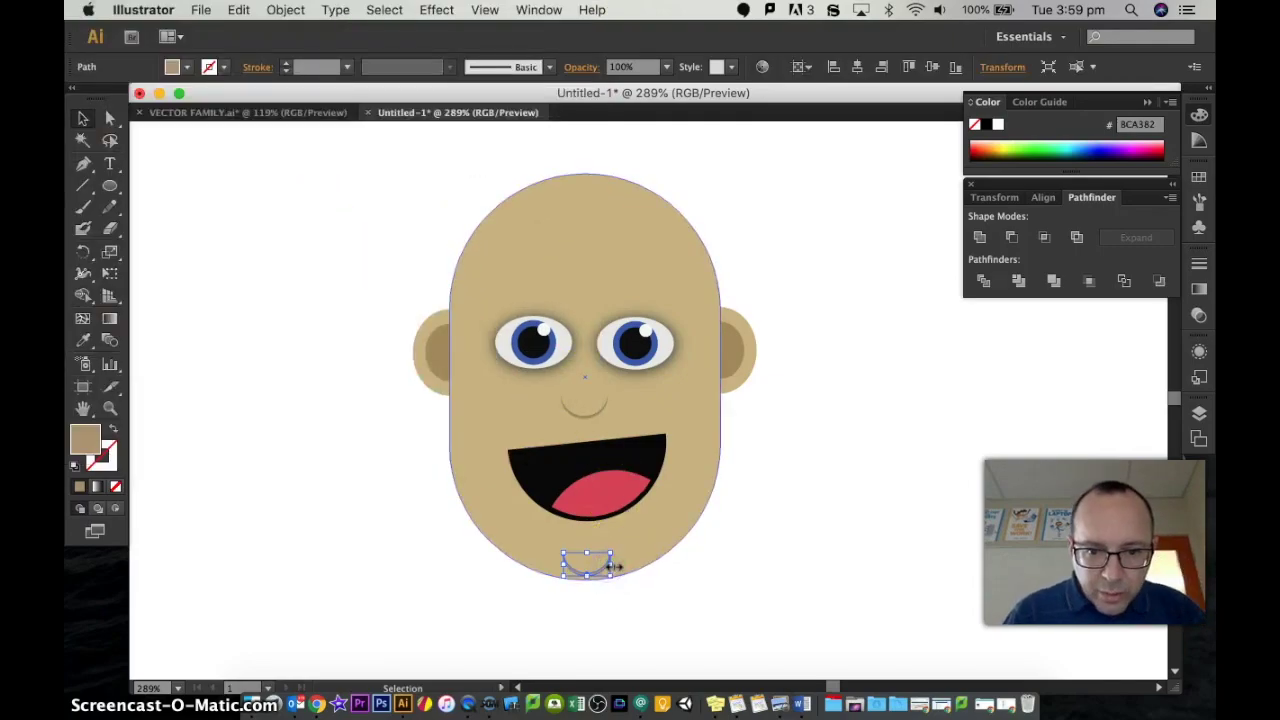
{"action": "left_click_drag", "start_coordinate": [612, 566], "coordinate": [622, 566]}
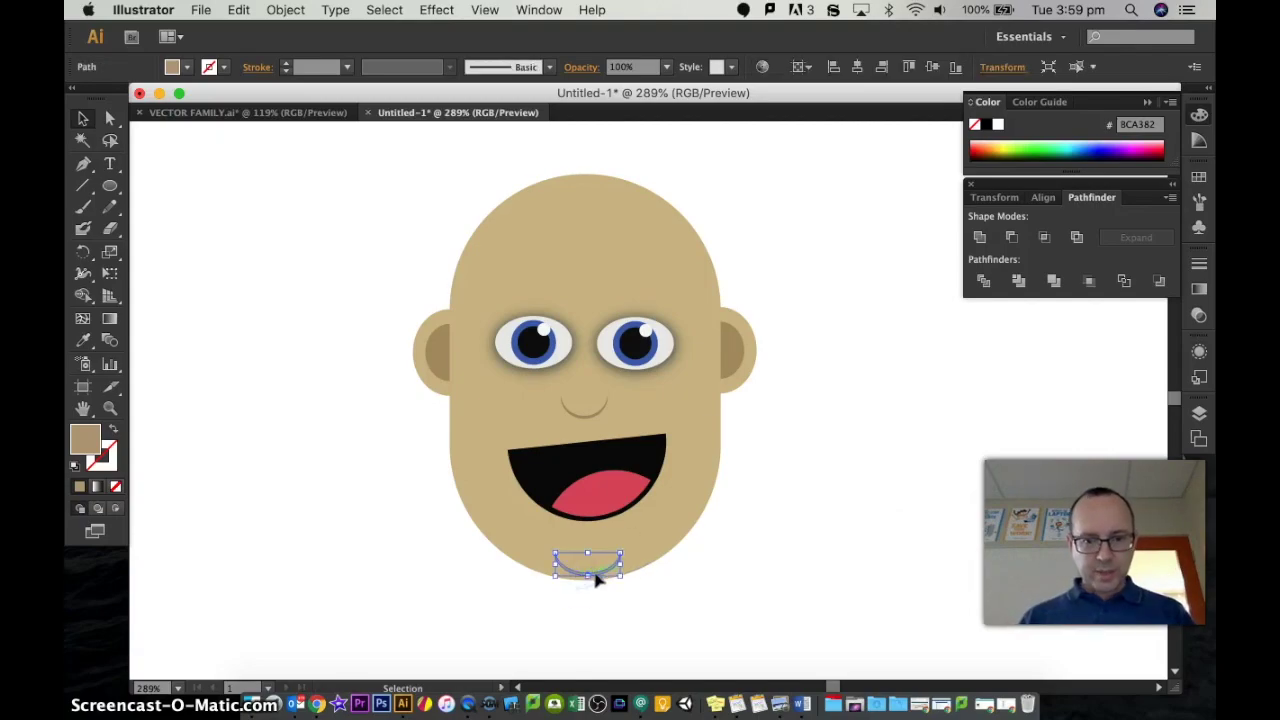
{"action": "left_click", "coordinate": [596, 582]}
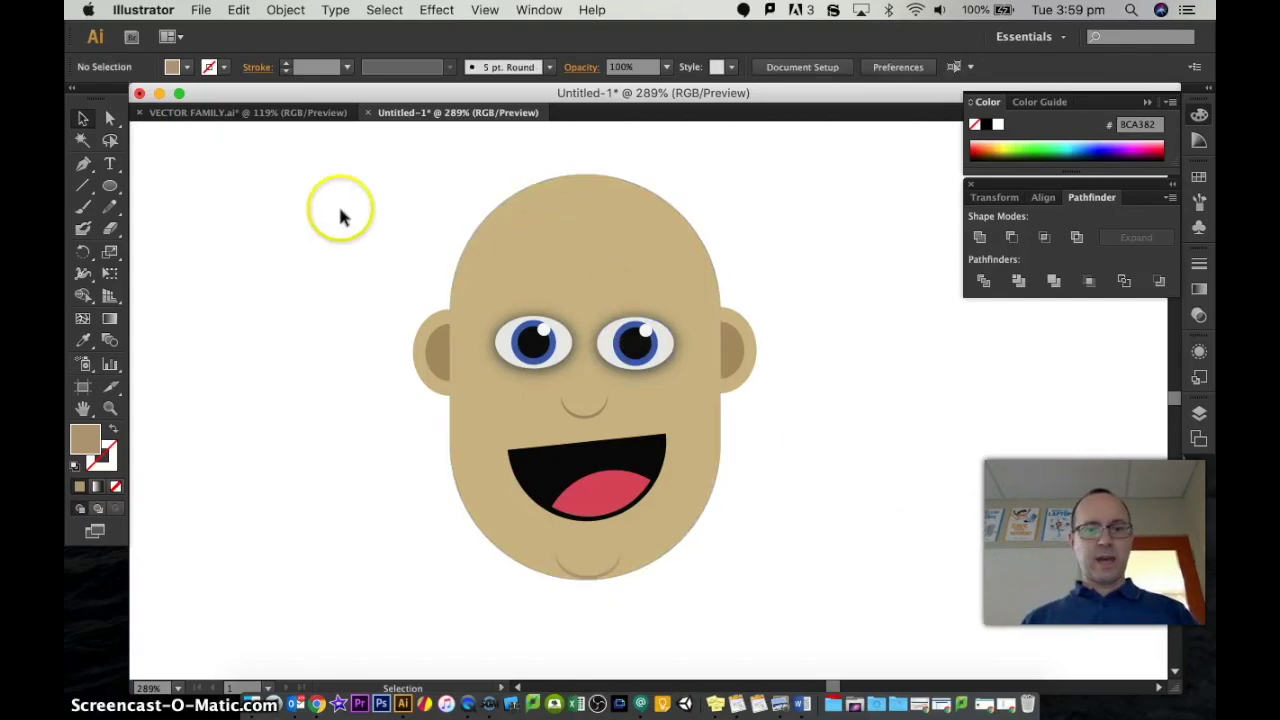
Draw a circle beside the head, about twice the width of an ear, and fill it near-black, 161616.
{"action": "left_click", "coordinate": [110, 188]}
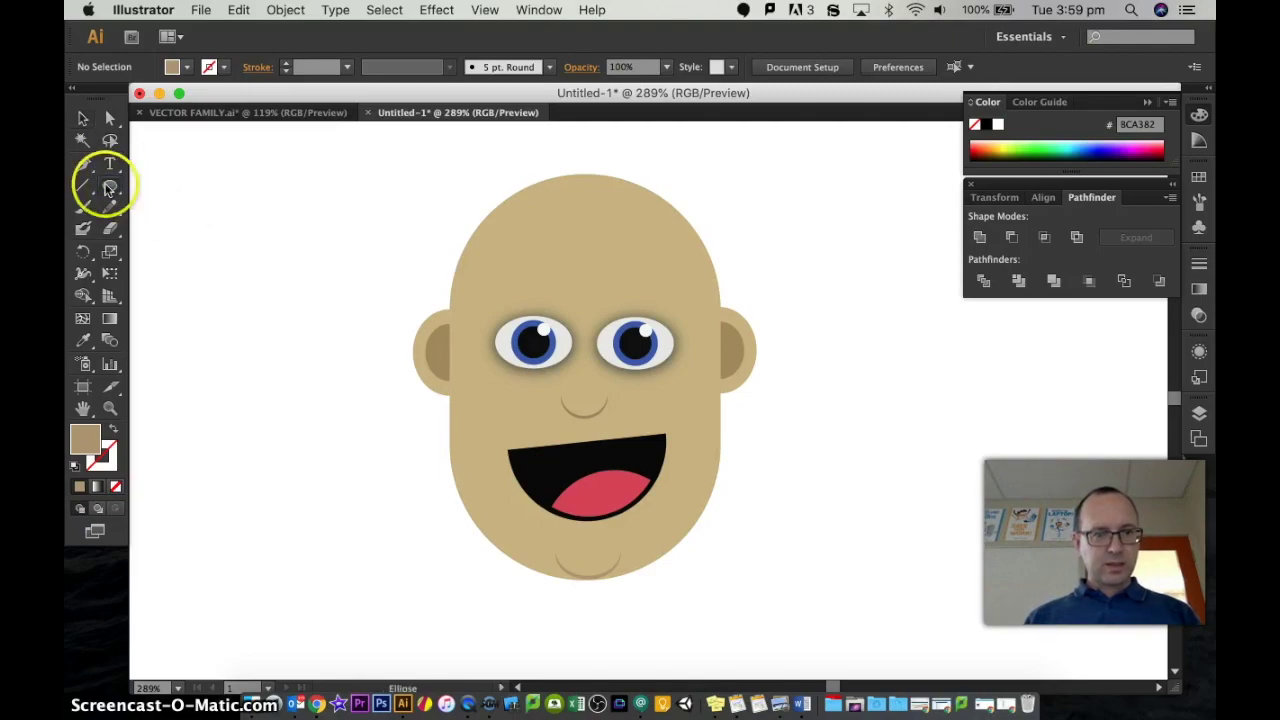
{"action": "left_click_drag", "start_coordinate": [249, 252], "coordinate": [366, 376]}
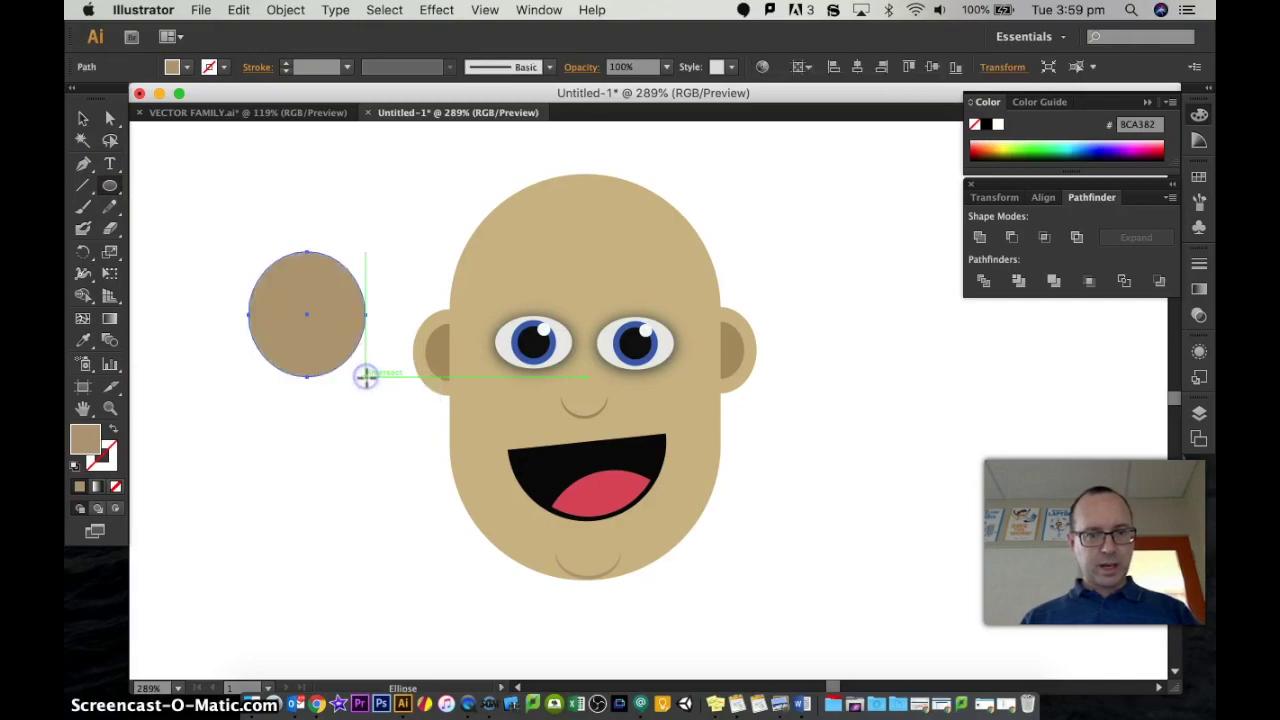
{"action": "double_click", "coordinate": [83, 441]}
{"action": "left_click", "coordinate": [79, 367]}
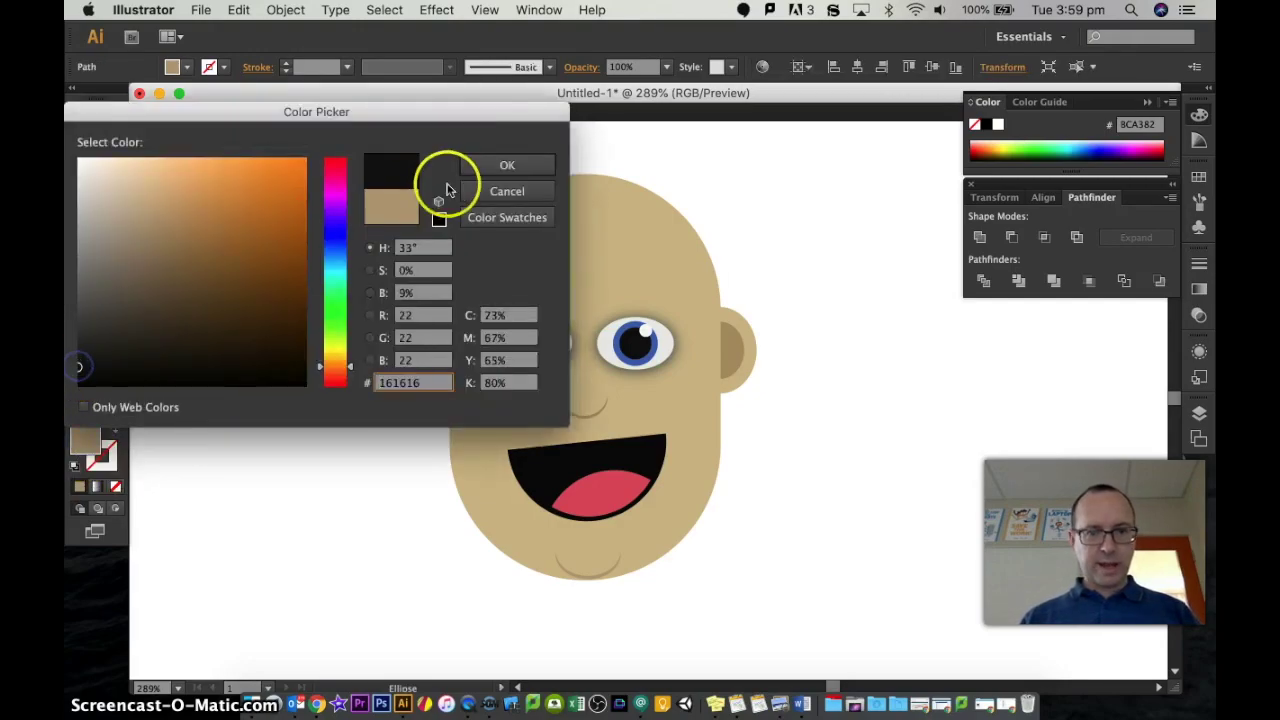
{"action": "left_click", "coordinate": [507, 165]}
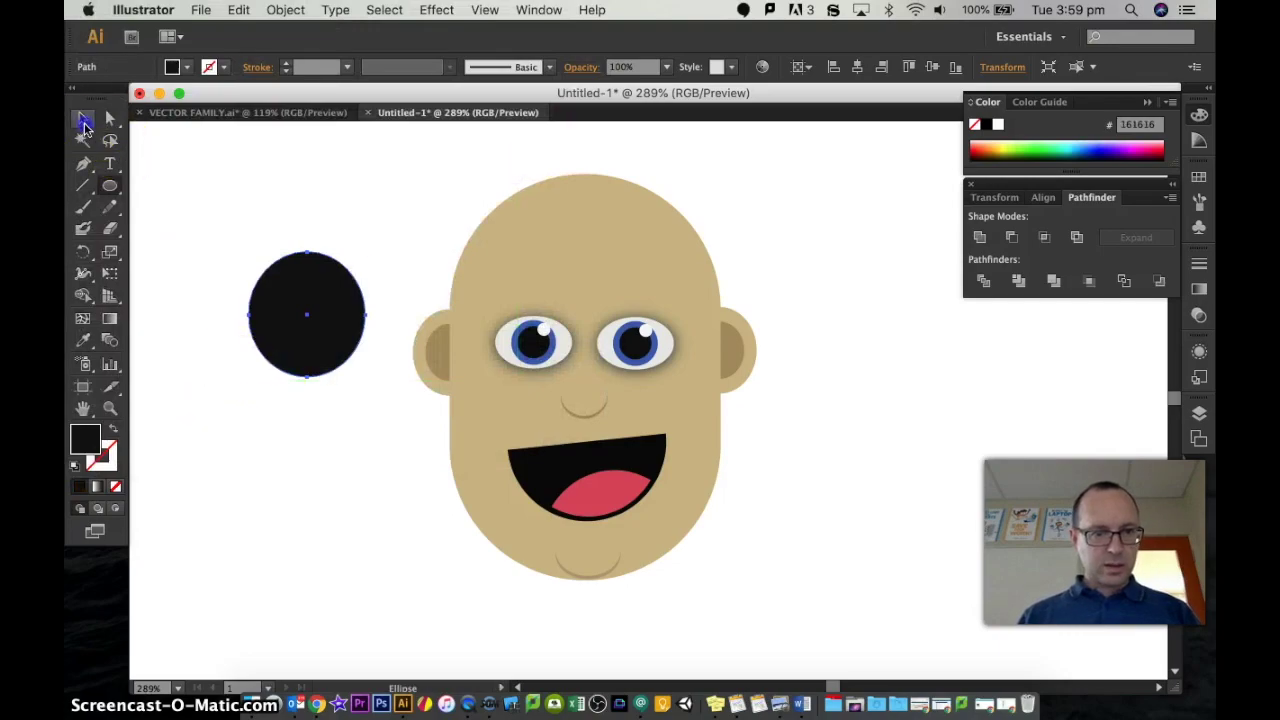
{"action": "left_click", "coordinate": [83, 122]}
{"action": "left_click", "coordinate": [209, 234]}
Scale the black circle down to a bit over half size and copy it around the head as overlapping hair curls, with one over each lower ear.
{"action": "left_click", "coordinate": [282, 258]}
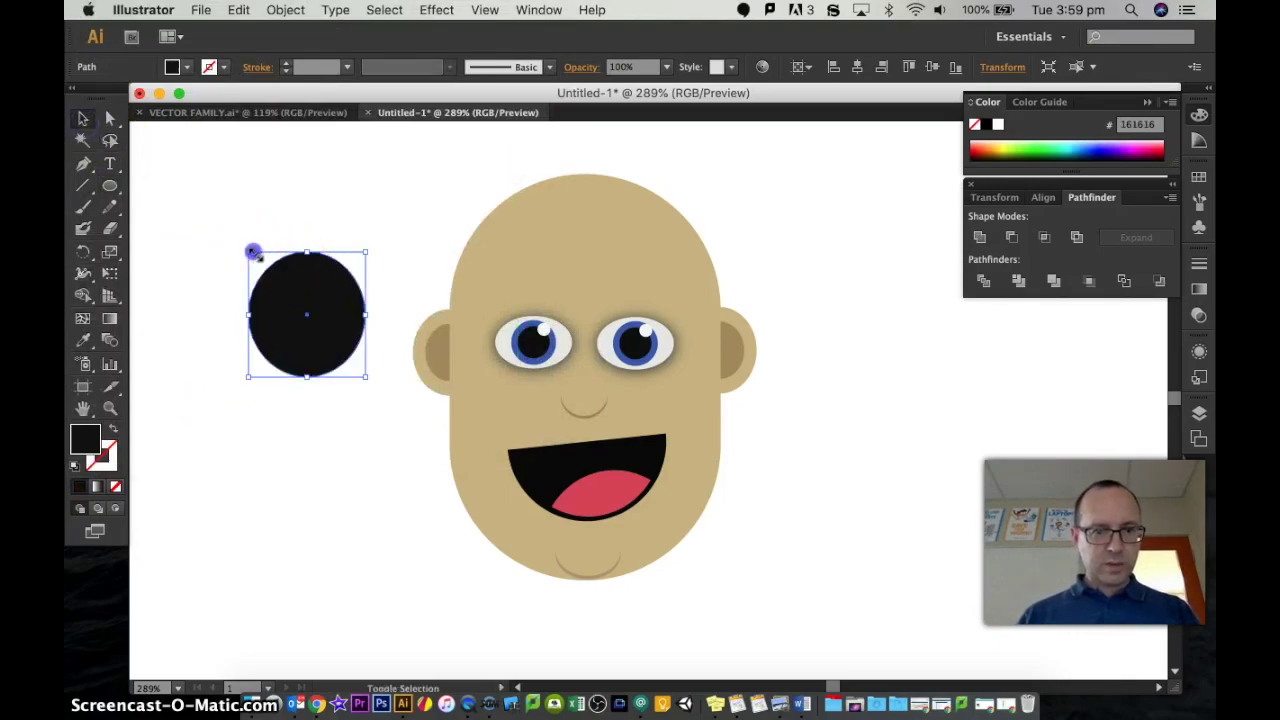
{"action": "left_click_drag", "start_coordinate": [253, 252], "coordinate": [298, 287]}
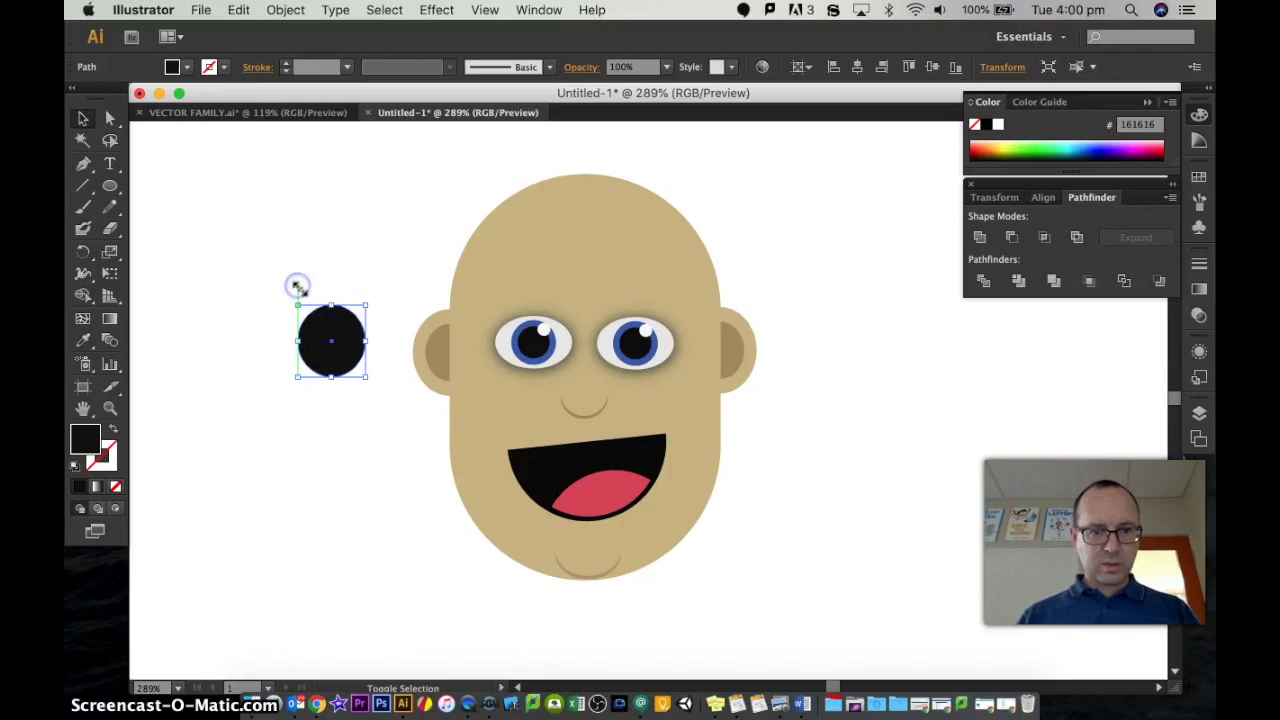
{"action": "left_click_drag", "start_coordinate": [340, 330], "coordinate": [552, 190]}
{"action": "left_click_drag", "start_coordinate": [552, 192], "coordinate": [581, 185]}
{"action": "left_click_drag", "start_coordinate": [583, 190], "coordinate": [667, 202]}
{"action": "left_click_drag", "start_coordinate": [666, 199], "coordinate": [714, 234]}
{"action": "left_click_drag", "start_coordinate": [711, 233], "coordinate": [726, 375]}
{"action": "left_click_drag", "start_coordinate": [724, 378], "coordinate": [456, 418]}
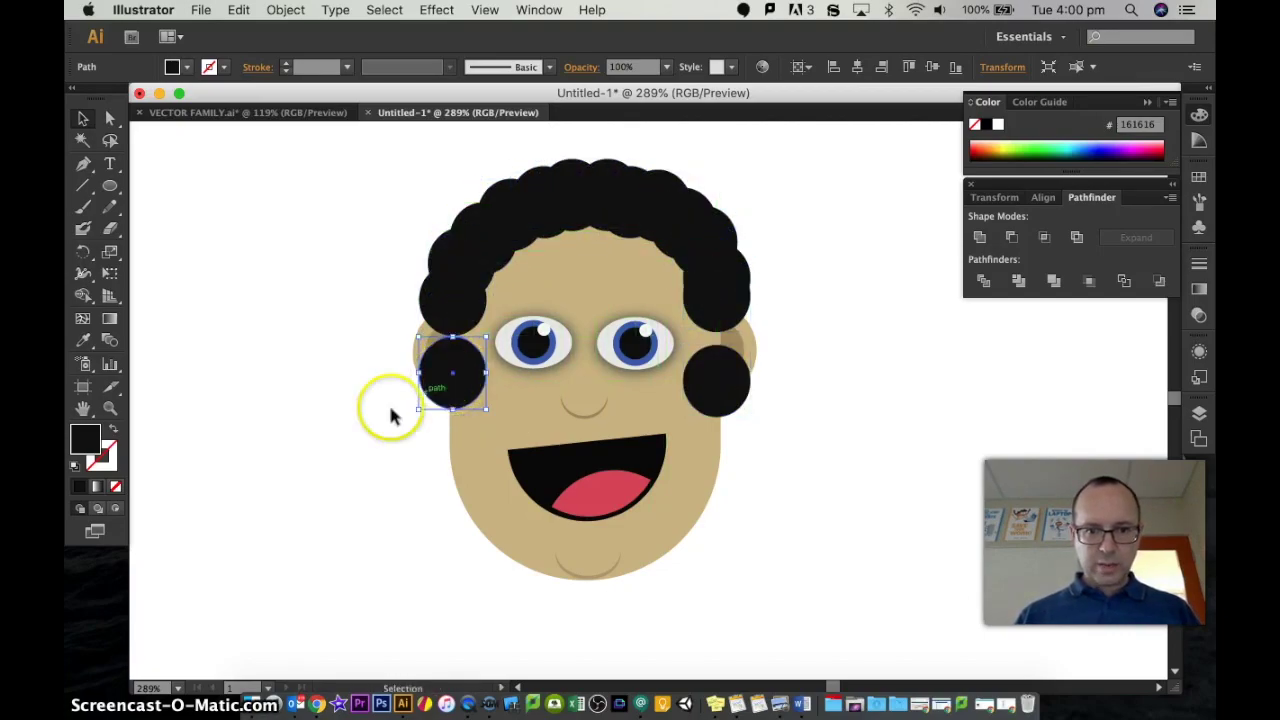
Select the two lowest hair circles at the ears and send them to the back, behind the head and ears.
{"action": "left_click", "coordinate": [728, 385], "text": "shift"}
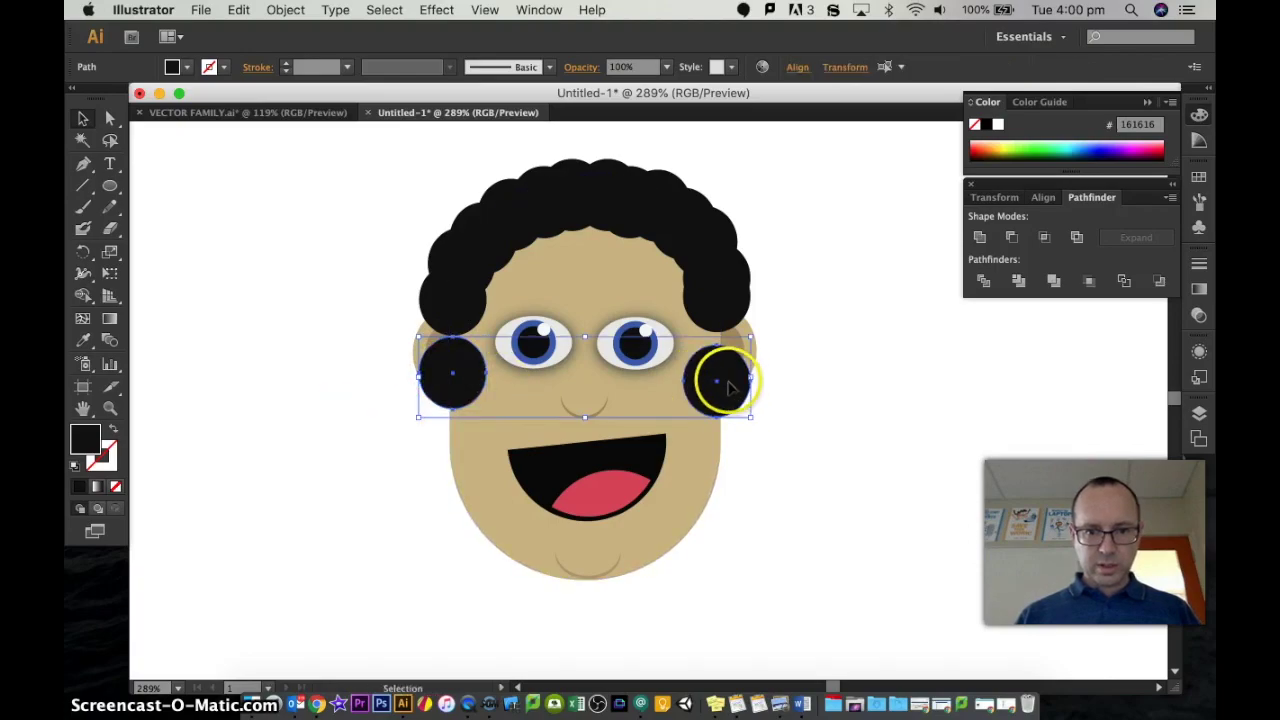
{"action": "right_click", "coordinate": [728, 384]}
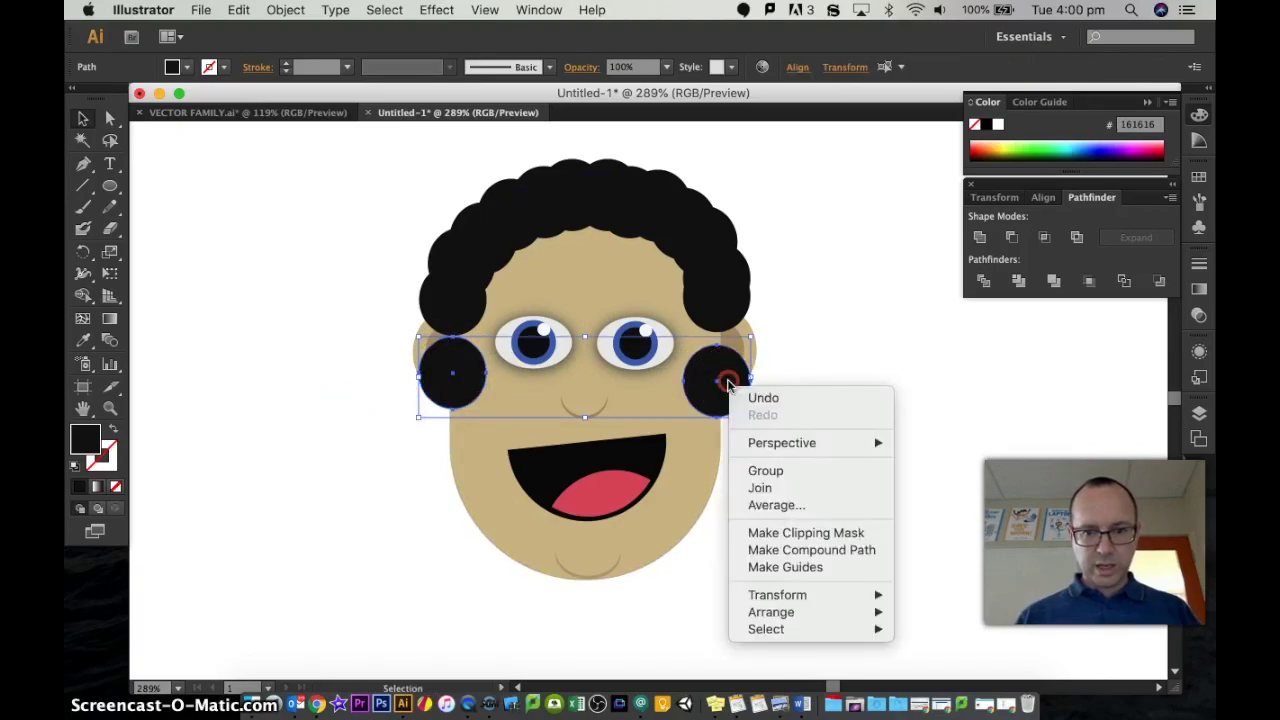
{"action": "mouse_move", "coordinate": [777, 611]}
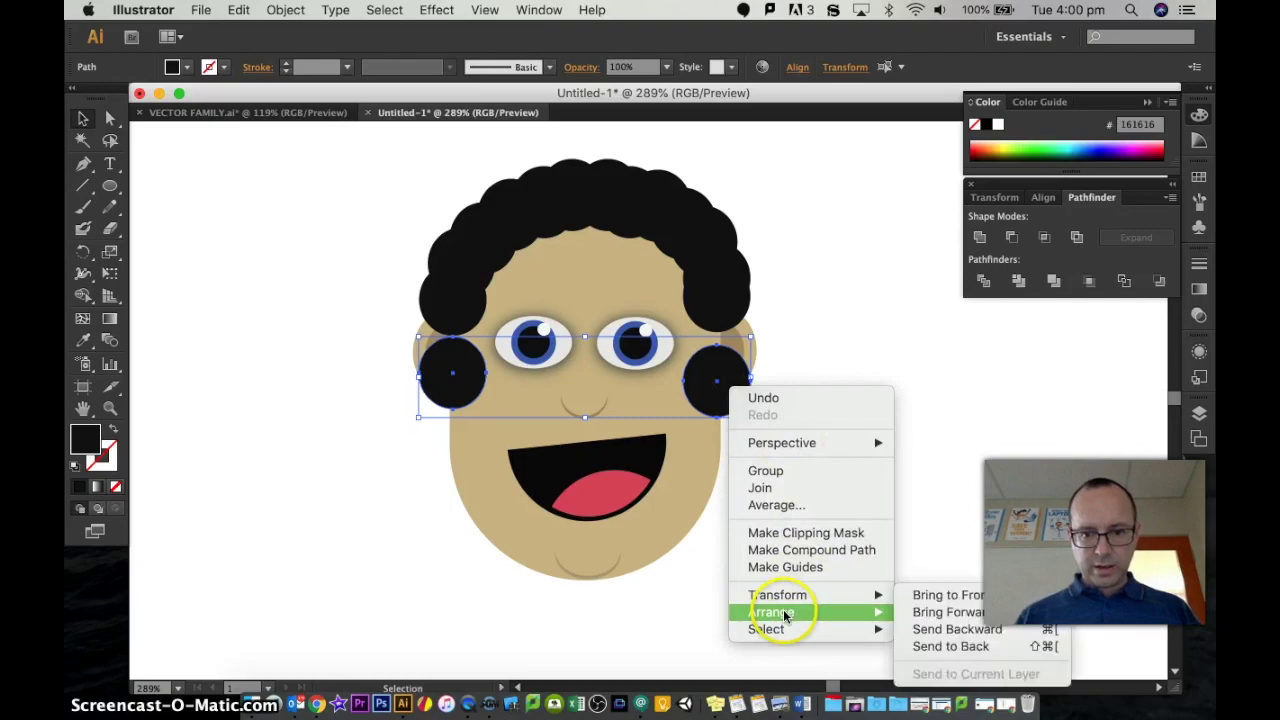
{"action": "left_click", "coordinate": [955, 647]}
{"action": "left_click", "coordinate": [919, 536]}
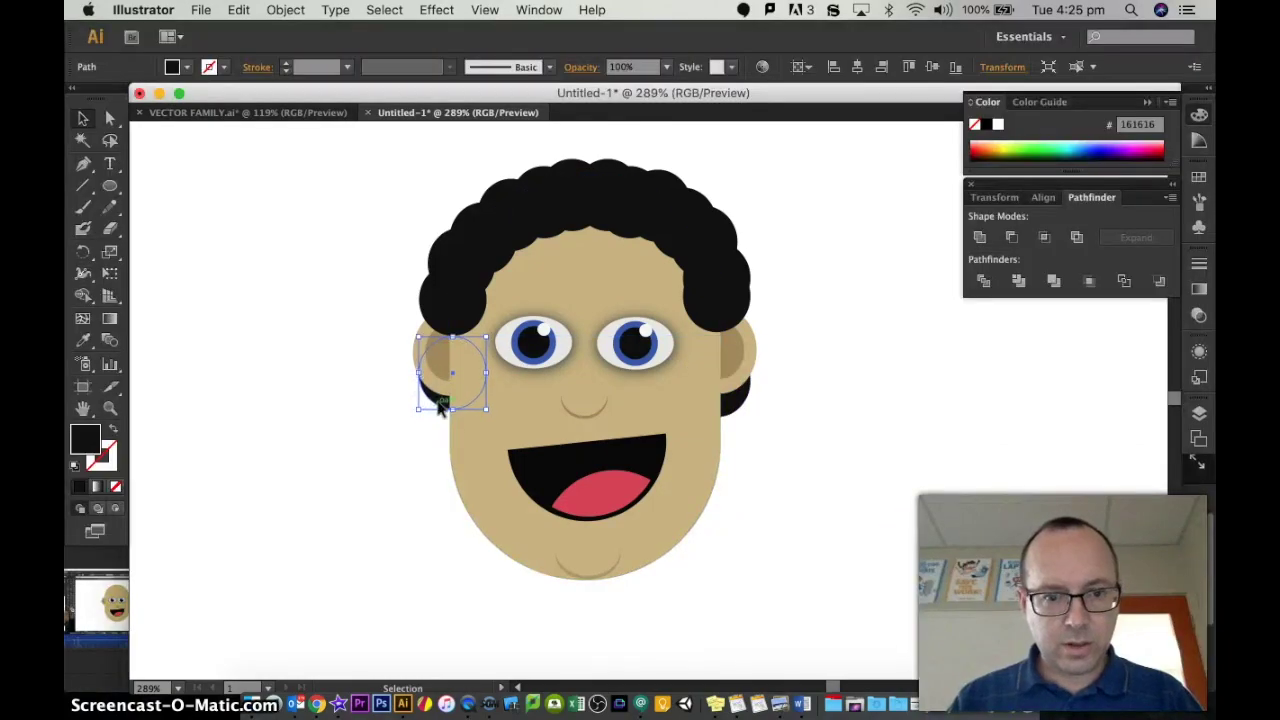
Stretch the two hair circles behind the ears downward into ovals, and stretch the left temple curl upward.
{"action": "left_click", "coordinate": [737, 403]}
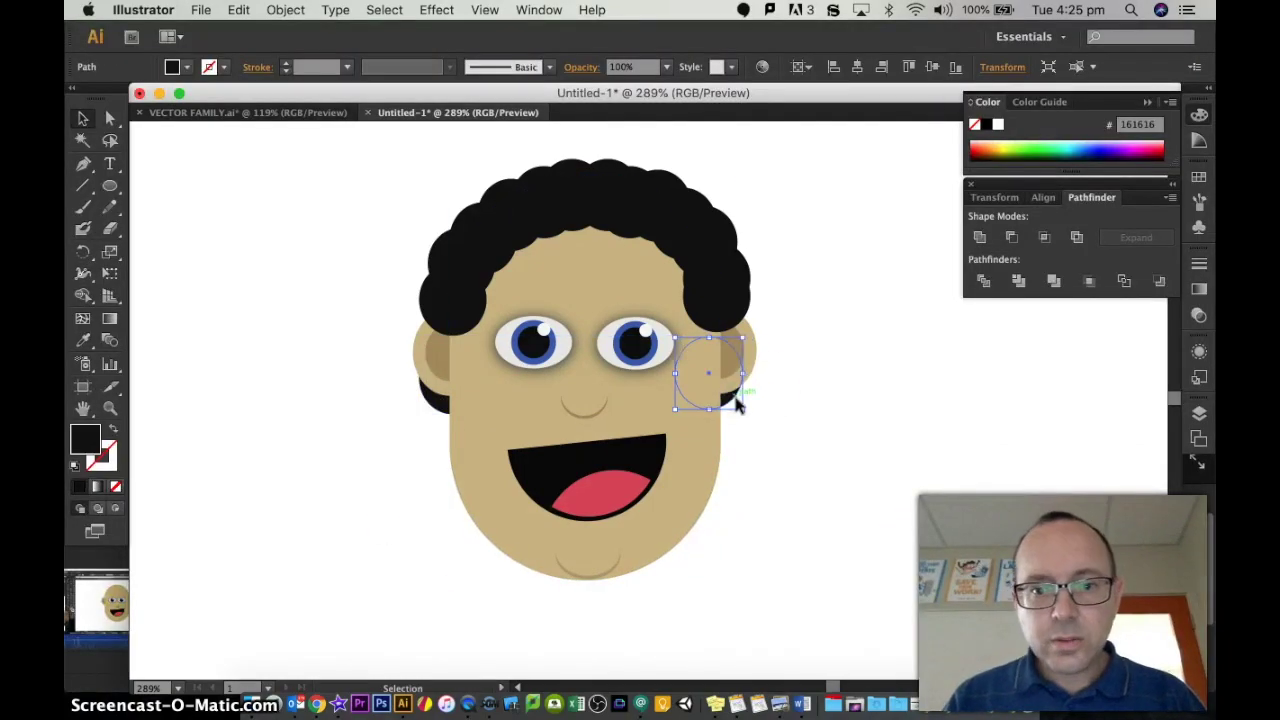
{"action": "left_click", "coordinate": [811, 506]}
{"action": "left_click", "coordinate": [737, 403]}
{"action": "left_click_drag", "start_coordinate": [709, 409], "coordinate": [709, 457]}
{"action": "left_click", "coordinate": [429, 400]}
{"action": "left_click_drag", "start_coordinate": [457, 412], "coordinate": [457, 472]}
{"action": "left_click", "coordinate": [343, 510]}
{"action": "left_click", "coordinate": [446, 300]}
{"action": "left_click_drag", "start_coordinate": [452, 266], "coordinate": [452, 230]}
Send a copy of the right temple curl behind the right ear, stretch it downward, and place a matching copy behind the left ear.
{"action": "left_click", "coordinate": [720, 296]}
{"action": "left_click", "coordinate": [783, 297]}
{"action": "right_click", "coordinate": [726, 312]}
{"action": "mouse_move", "coordinate": [760, 557]}
{"action": "left_click", "coordinate": [940, 608]}
{"action": "left_click_drag", "start_coordinate": [734, 282], "coordinate": [749, 316]}
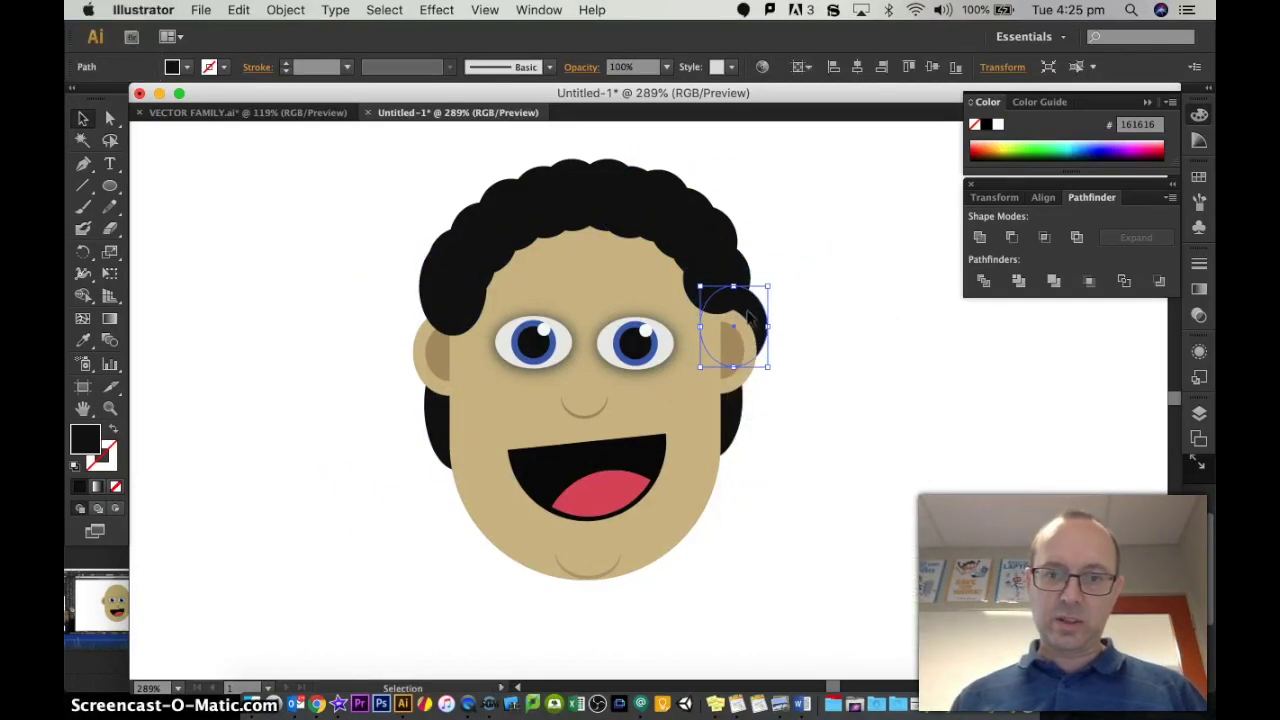
{"action": "left_click_drag", "start_coordinate": [733, 367], "coordinate": [733, 398]}
{"action": "left_click", "coordinate": [869, 441]}
{"action": "left_click_drag", "start_coordinate": [750, 313], "coordinate": [419, 297]}
{"action": "left_click", "coordinate": [316, 377]}
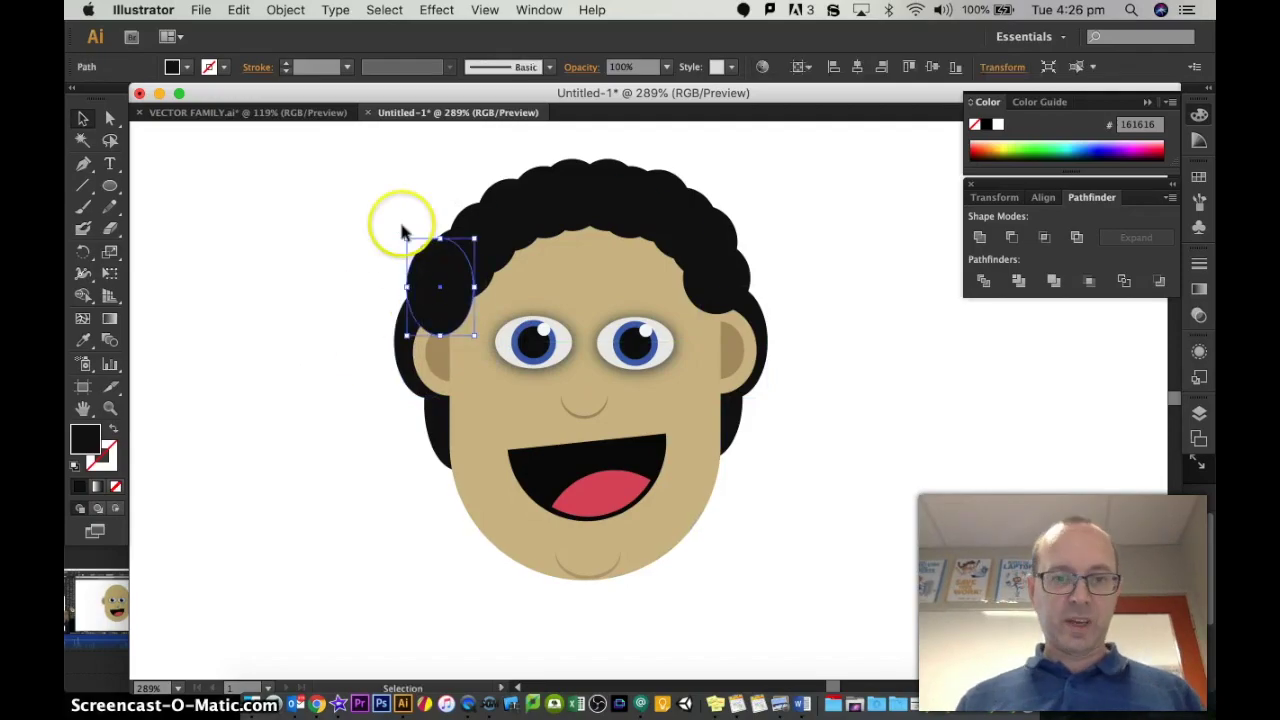
Enlarge and reposition individual curls along the top of the head so the hairline becomes irregular.
{"action": "left_click", "coordinate": [552, 185]}
{"action": "left_click_drag", "start_coordinate": [537, 160], "coordinate": [500, 146]}
{"action": "left_click", "coordinate": [700, 228]}
{"action": "left_click", "coordinate": [672, 212]}
{"action": "left_click_drag", "start_coordinate": [647, 224], "coordinate": [597, 224]}
{"action": "left_click_drag", "start_coordinate": [657, 189], "coordinate": [574, 208]}
{"action": "left_click", "coordinate": [824, 187]}
{"action": "left_click", "coordinate": [595, 203]}
{"action": "left_click", "coordinate": [831, 271]}
{"action": "left_click", "coordinate": [863, 431]}
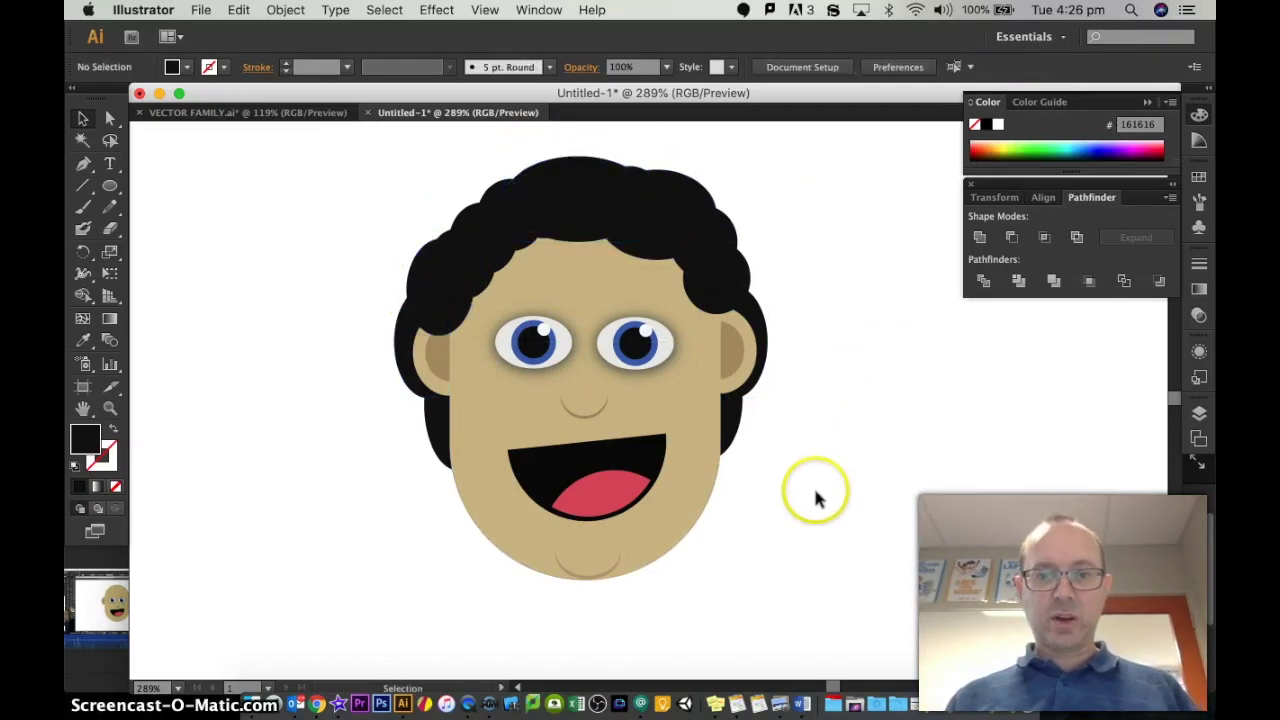
Stretch and widen the right back hair oval into long hair hanging below the chin, and copy it to the left side.
{"action": "scroll", "coordinate": [816, 497], "scroll_direction": "down", "scroll_amount": 2}
{"action": "left_click_drag", "start_coordinate": [740, 400], "coordinate": [698, 664]}
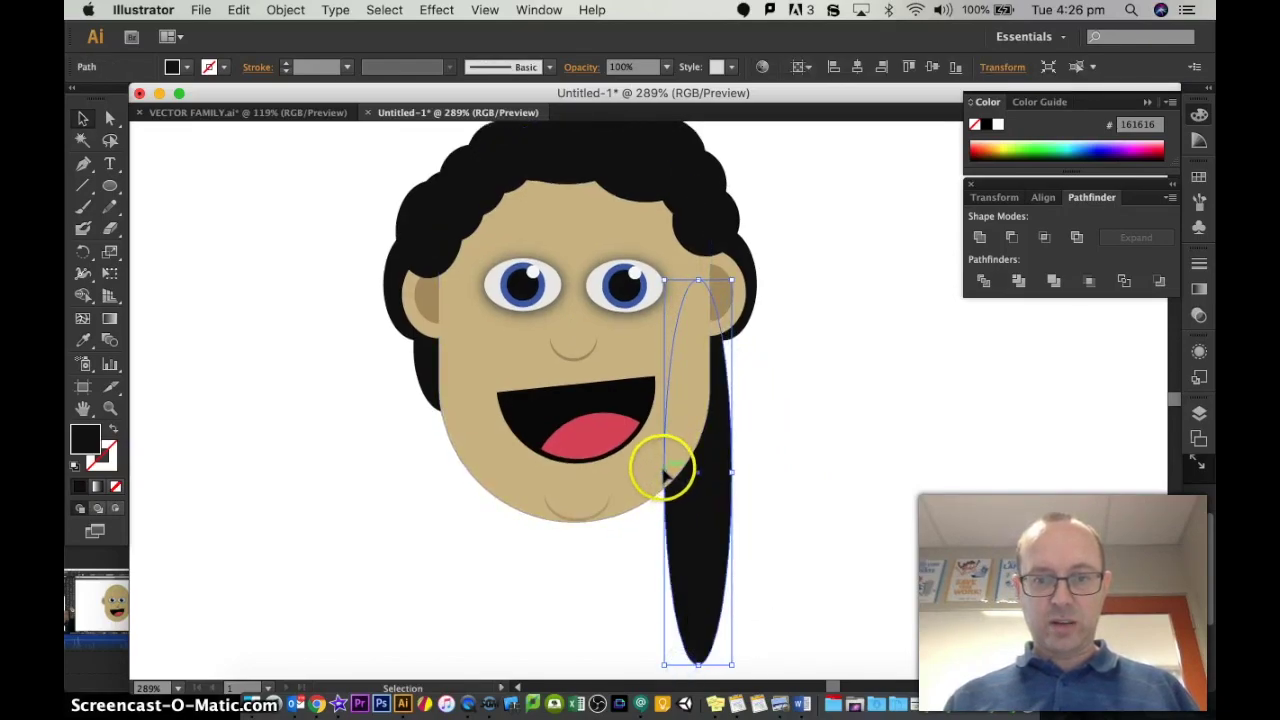
{"action": "left_click_drag", "start_coordinate": [663, 470], "coordinate": [586, 472]}
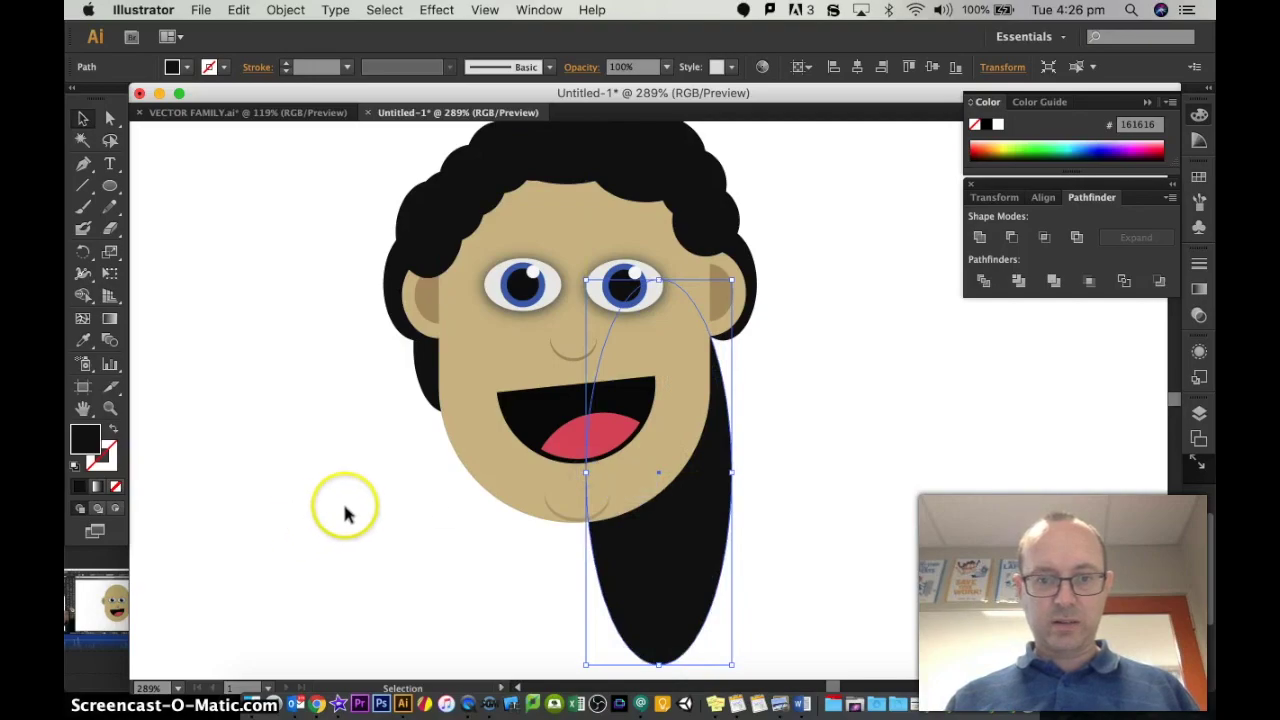
{"action": "left_click_drag", "start_coordinate": [659, 280], "coordinate": [657, 151]}
{"action": "left_click_drag", "start_coordinate": [732, 408], "coordinate": [751, 414]}
{"action": "left_click_drag", "start_coordinate": [606, 521], "coordinate": [504, 520]}
{"action": "left_click", "coordinate": [380, 526]}
{"action": "key", "text": "super+minus"}
Draw a tall narrow rounded rectangle below the chin as the body and fill it with the face's skin colour, D3BE94.
{"action": "key", "text": "m"}
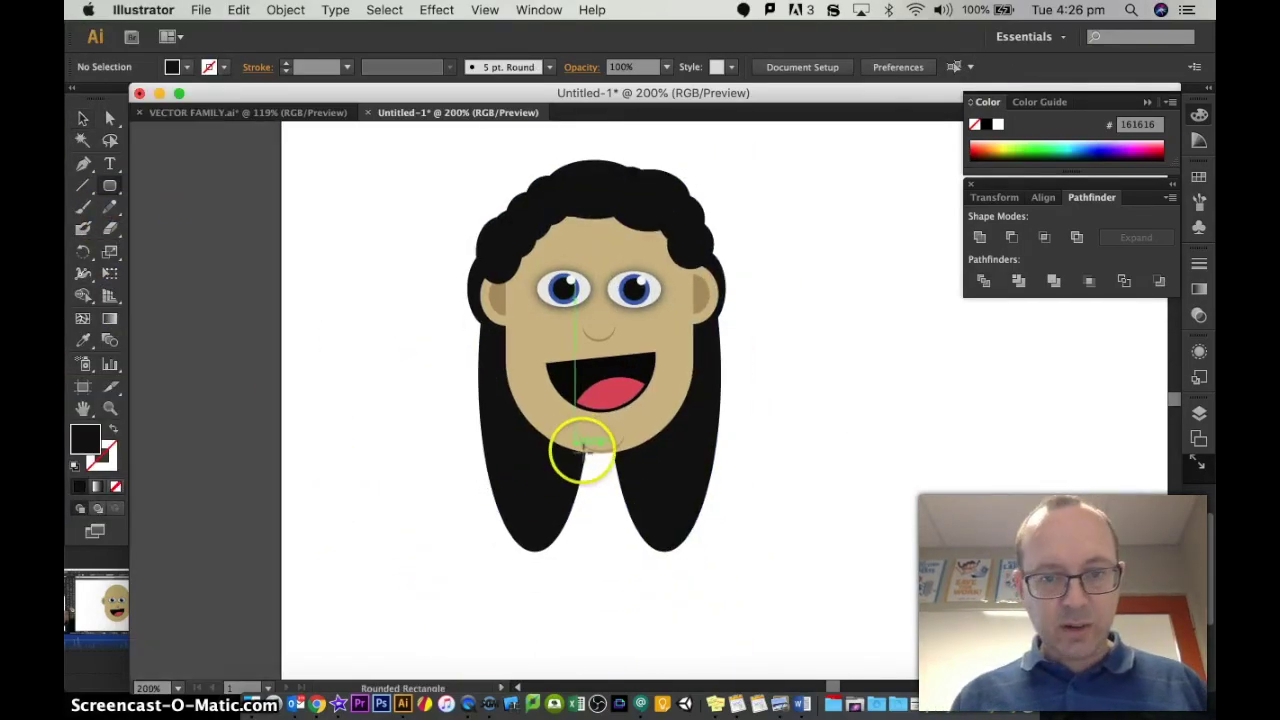
{"action": "left_click_drag", "start_coordinate": [571, 448], "coordinate": [618, 641]}
{"action": "left_click", "coordinate": [83, 340]}
{"action": "left_click", "coordinate": [534, 338]}
{"action": "key", "text": "v"}
{"action": "right_click", "coordinate": [600, 460]}
{"action": "left_click", "coordinate": [776, 532]}
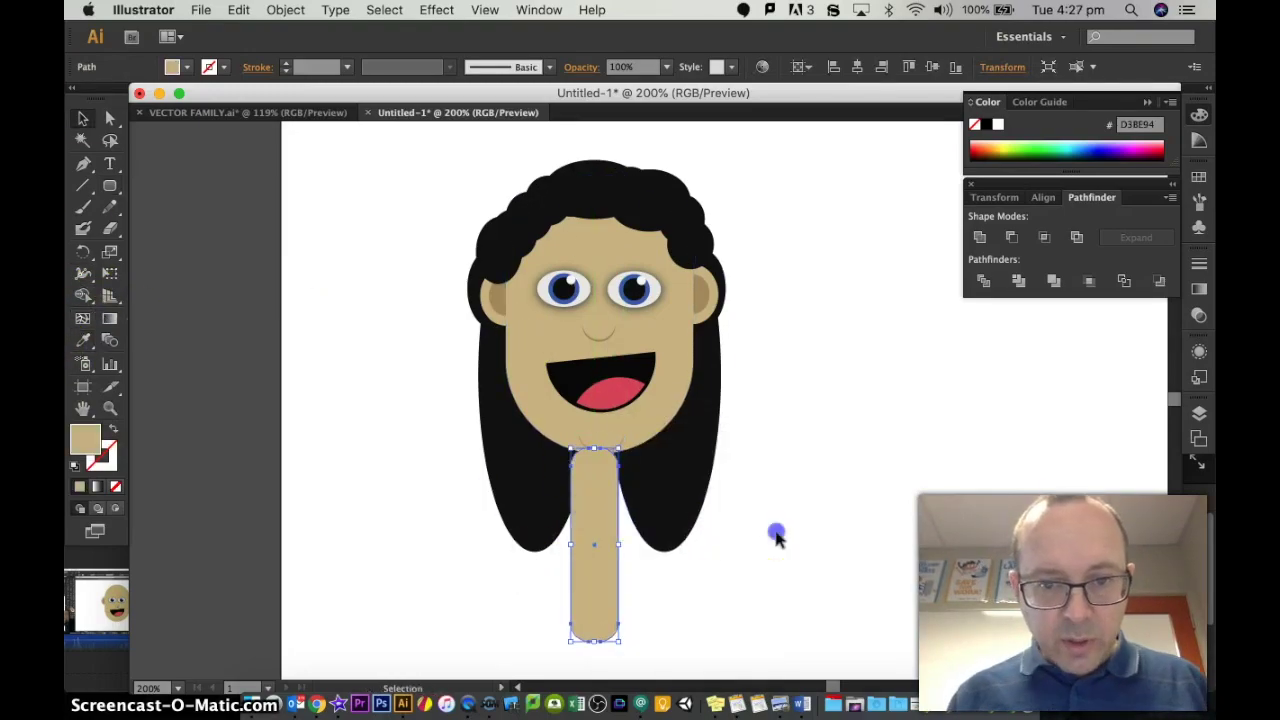
Widen the rounded body shape, arrange it behind the chin crescent, and centre it under the head.
{"action": "left_click_drag", "start_coordinate": [594, 474], "coordinate": [601, 460]}
{"action": "right_click", "coordinate": [621, 470]}
{"action": "mouse_move", "coordinate": [668, 657]}
{"action": "left_click", "coordinate": [857, 628]}
{"action": "left_click", "coordinate": [776, 540]}
{"action": "left_click", "coordinate": [286, 62]}
{"action": "left_click", "coordinate": [600, 546]}
{"action": "left_click", "coordinate": [286, 73]}
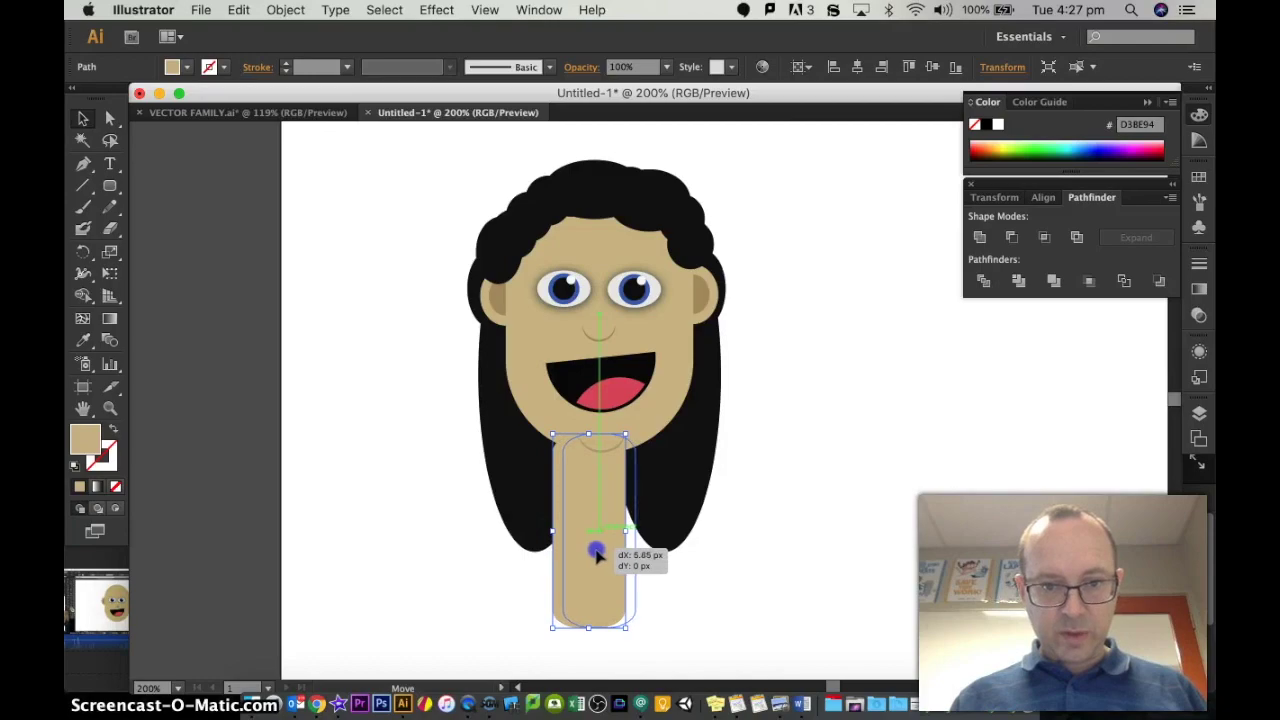
{"action": "left_click_drag", "start_coordinate": [596, 555], "coordinate": [607, 555]}
{"action": "left_click", "coordinate": [904, 535]}
Copy the rounded body shape and narrow a copy to about half its width as a limb.
{"action": "scroll", "coordinate": [904, 537], "scroll_direction": "down", "scroll_amount": 3}
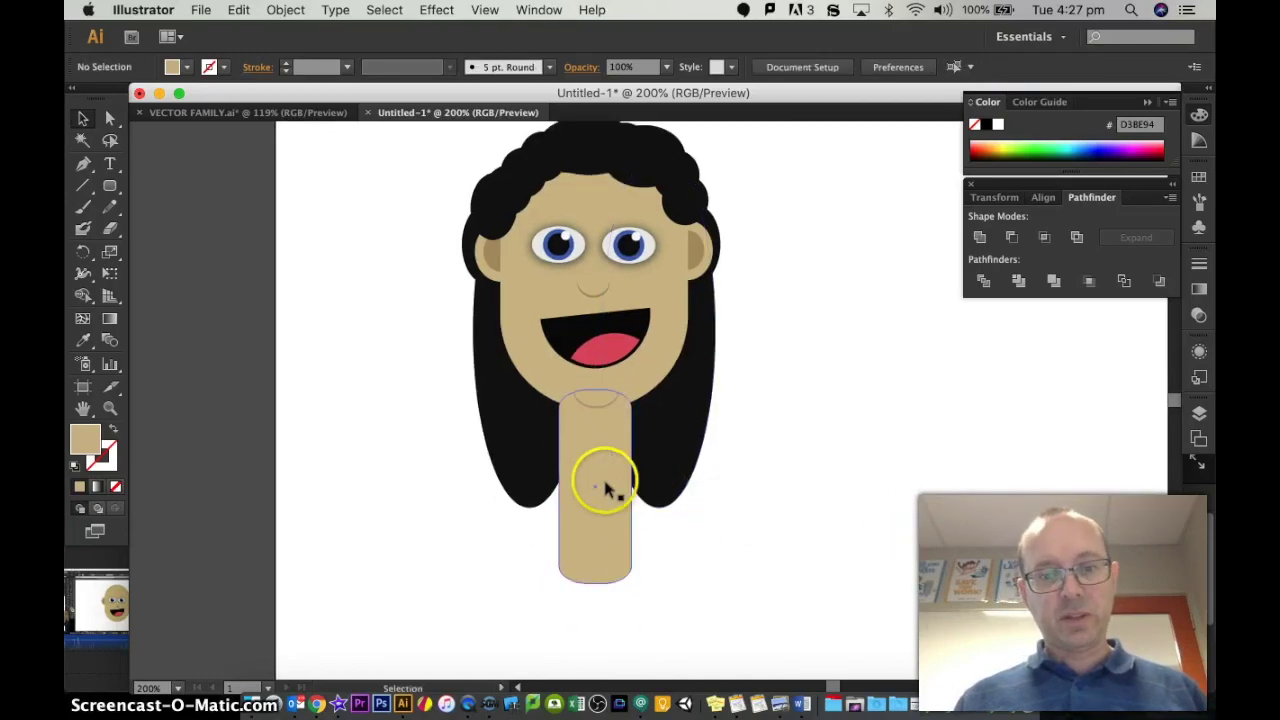
{"action": "scroll", "coordinate": [588, 540], "scroll_direction": "down", "scroll_amount": 4}
{"action": "left_click", "coordinate": [569, 440]}
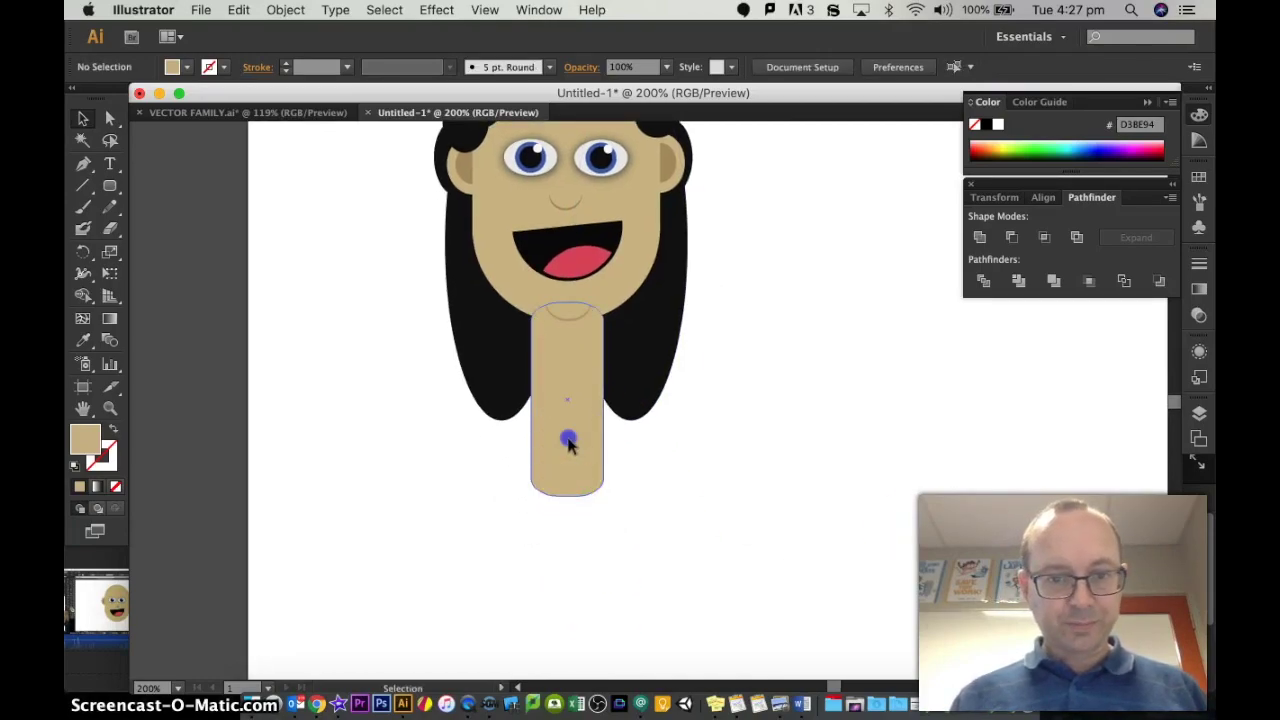
{"action": "left_click_drag", "start_coordinate": [503, 511], "coordinate": [613, 489]}
{"action": "left_click", "coordinate": [536, 474]}
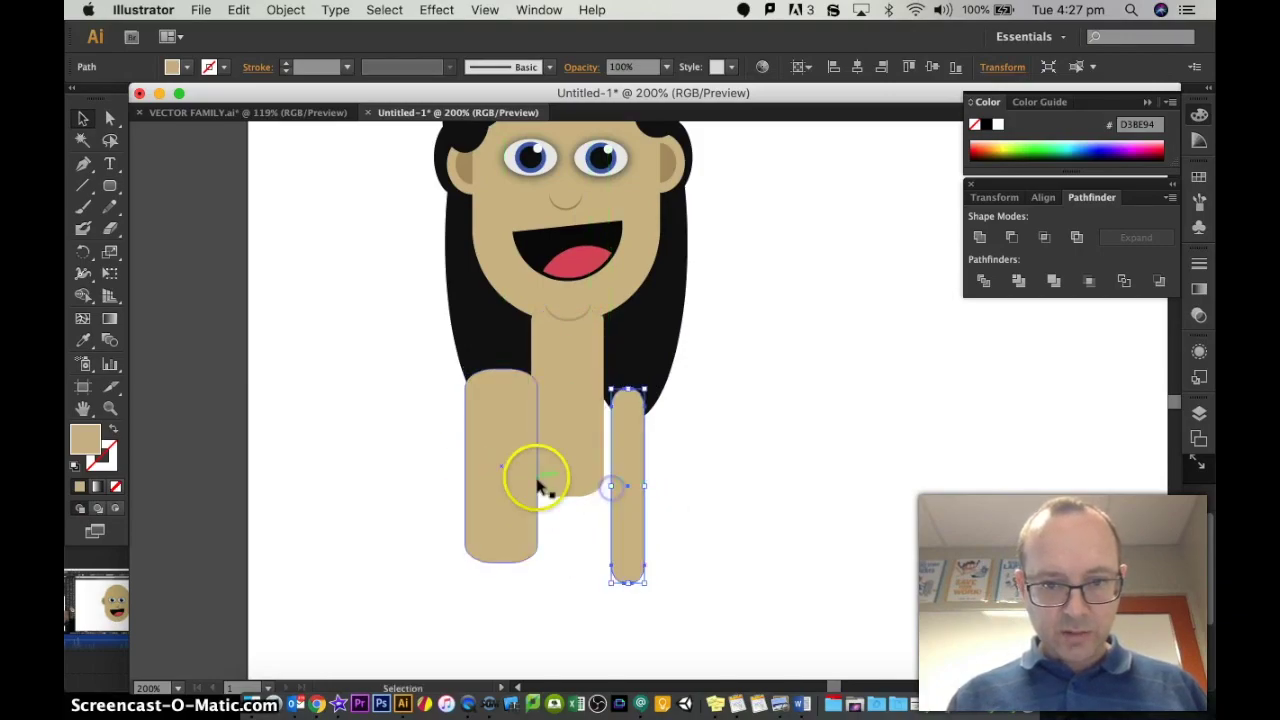
Place two narrow limbs side by side under the body as legs, and an angled copy at its upper left side as an arm.
{"action": "left_click_drag", "start_coordinate": [491, 466], "coordinate": [501, 466]}
{"action": "left_click_drag", "start_coordinate": [478, 402], "coordinate": [544, 494]}
{"action": "left_click_drag", "start_coordinate": [625, 462], "coordinate": [583, 533]}
{"action": "left_click_drag", "start_coordinate": [580, 470], "coordinate": [536, 320]}
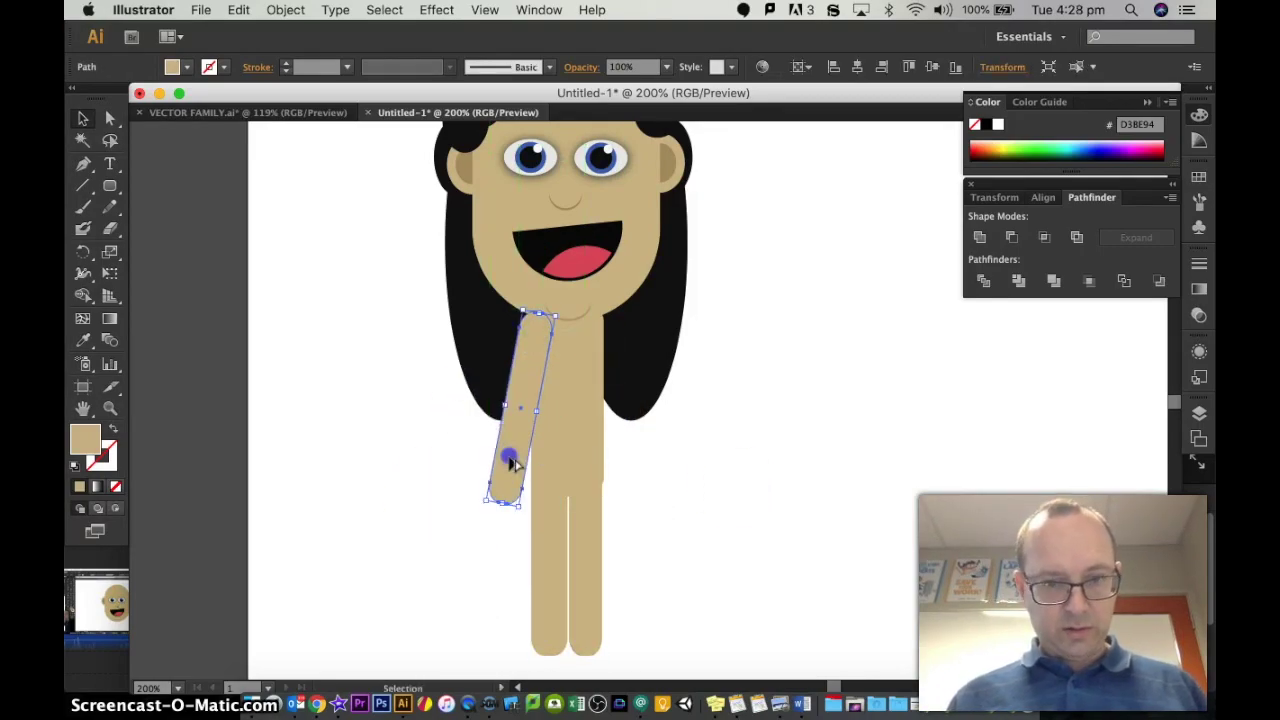
Copy the arm to the other side of the body and angle it outward from the shoulder as an upper arm.
{"action": "left_click_drag", "start_coordinate": [511, 460], "coordinate": [640, 440]}
{"action": "left_click_drag", "start_coordinate": [678, 300], "coordinate": [620, 280]}
{"action": "left_click_drag", "start_coordinate": [640, 430], "coordinate": [632, 419]}
{"action": "left_click", "coordinate": [657, 594]}
Shorten the left-hand leg to a thigh and attach an angled copy below it as the lower leg.
{"action": "scroll", "coordinate": [657, 594], "scroll_direction": "down", "scroll_amount": 3}
{"action": "left_click", "coordinate": [574, 450]}
{"action": "left_click_drag", "start_coordinate": [573, 497], "coordinate": [540, 533]}
{"action": "left_click", "coordinate": [537, 450]}
{"action": "left_click_drag", "start_coordinate": [580, 428], "coordinate": [586, 531]}
{"action": "mouse_move", "coordinate": [516, 403]}
{"action": "left_mouse_down"}
{"action": "mouse_move", "coordinate": [534, 406]}
{"action": "mouse_move", "coordinate": [525, 426]}
{"action": "left_mouse_up"}
{"action": "left_click", "coordinate": [446, 486]}
Shorten the right-hand upper arm and attach an angled copy as a forearm bending back to the hip, adjusting its stacking order.
{"action": "scroll", "coordinate": [446, 486], "scroll_direction": "up", "scroll_amount": 3}
{"action": "left_click", "coordinate": [634, 440]}
{"action": "left_click_drag", "start_coordinate": [642, 466], "coordinate": [678, 370]}
{"action": "left_click_drag", "start_coordinate": [652, 275], "coordinate": [722, 294]}
{"action": "left_click_drag", "start_coordinate": [665, 355], "coordinate": [600, 437]}
{"action": "left_click", "coordinate": [617, 443]}
{"action": "right_click", "coordinate": [619, 403]}
{"action": "left_click", "coordinate": [672, 415]}
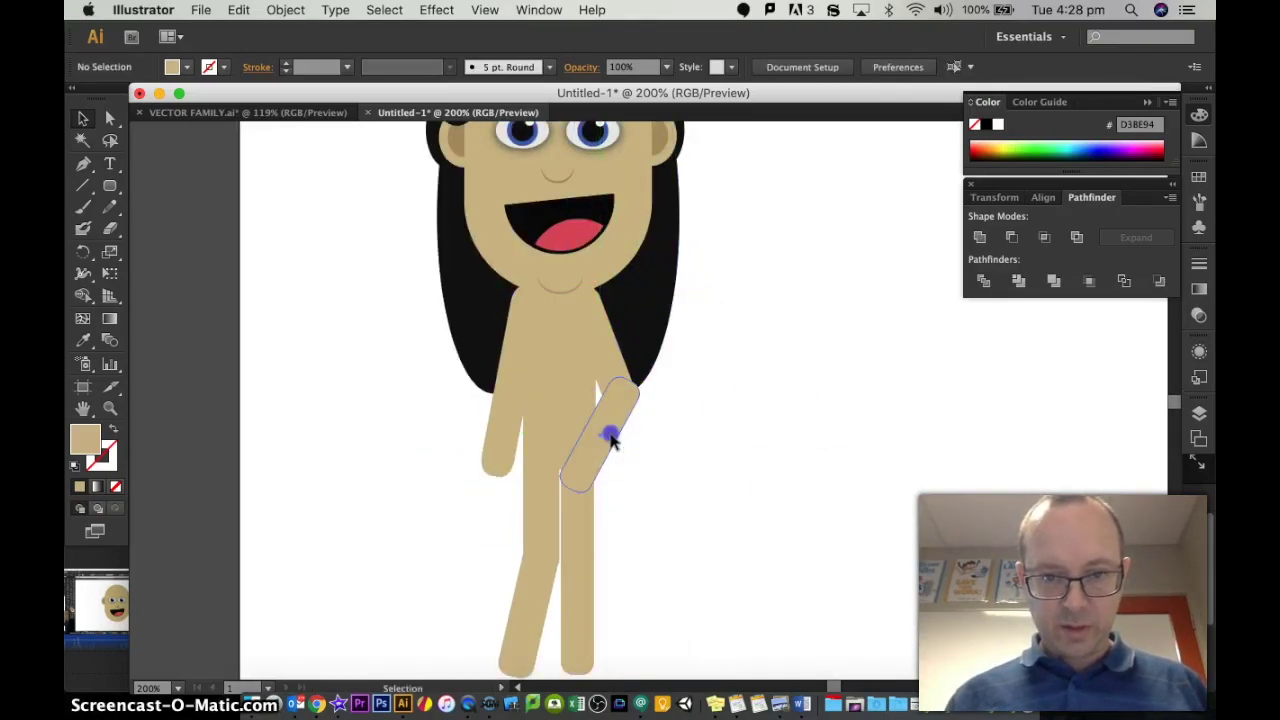
Draw a tall rounded rectangle over the torso as the shirt and fill it with red, BC4015.
{"action": "mouse_move", "coordinate": [110, 186]}
{"action": "left_mouse_down"}
{"action": "mouse_move", "coordinate": [194, 177]}
{"action": "mouse_move", "coordinate": [152, 226]}
{"action": "mouse_move", "coordinate": [110, 187]}
{"action": "left_mouse_up"}
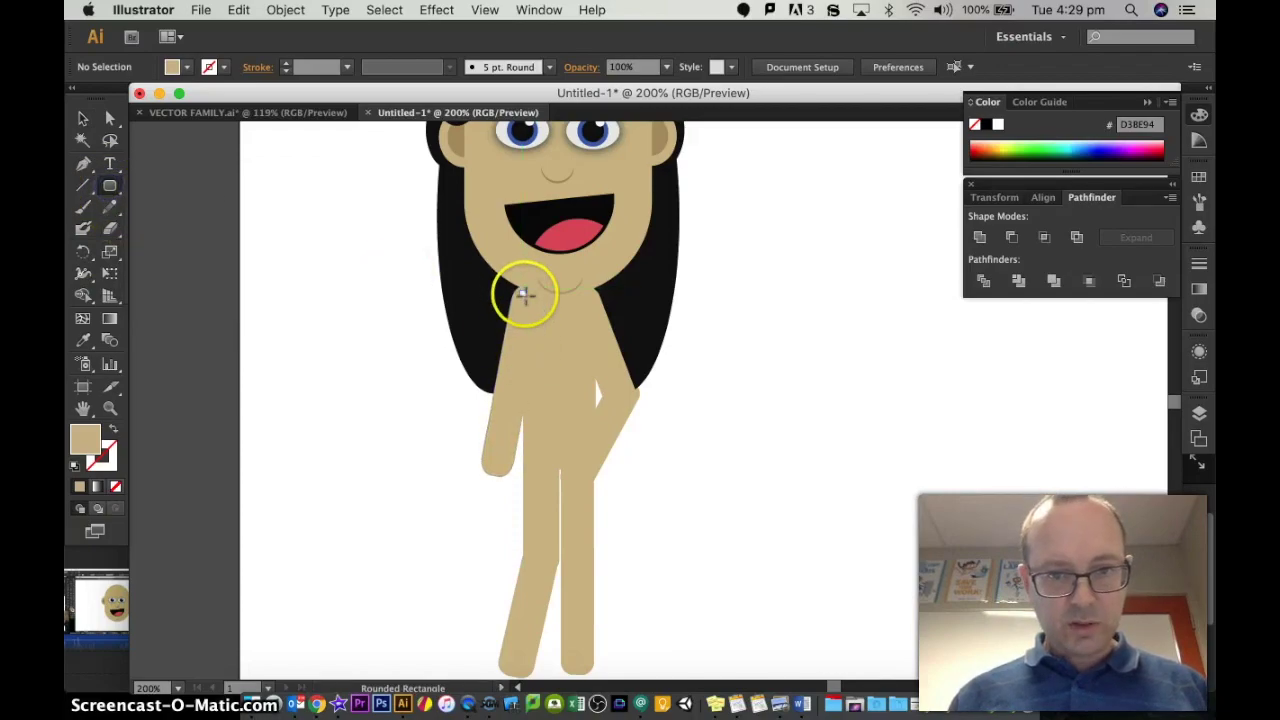
{"action": "mouse_move", "coordinate": [530, 295]}
{"action": "left_mouse_down"}
{"action": "mouse_move", "coordinate": [580, 403]}
{"action": "mouse_move", "coordinate": [583, 500]}
{"action": "mouse_move", "coordinate": [600, 513]}
{"action": "left_mouse_up"}
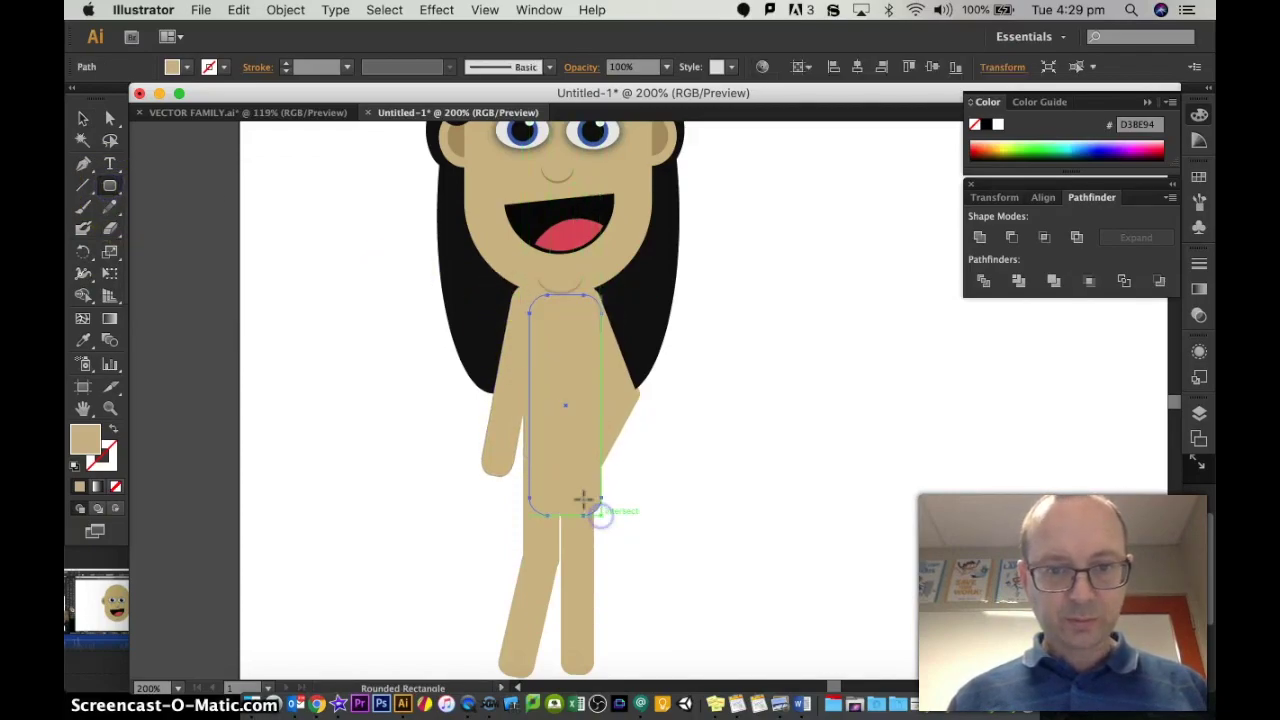
{"action": "double_click", "coordinate": [86, 452]}
{"action": "left_click_drag", "start_coordinate": [291, 260], "coordinate": [276, 268]}
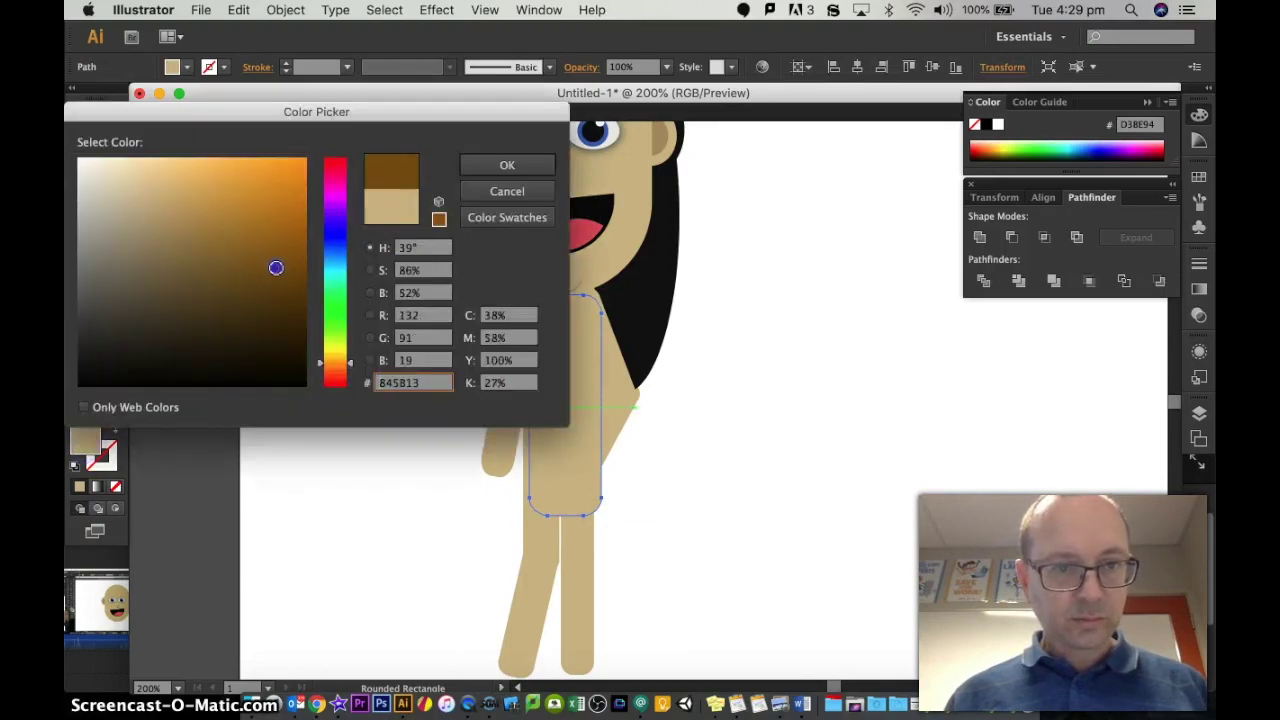
{"action": "left_click", "coordinate": [333, 379]}
{"action": "left_click", "coordinate": [281, 202]}
{"action": "left_click", "coordinate": [283, 216]}
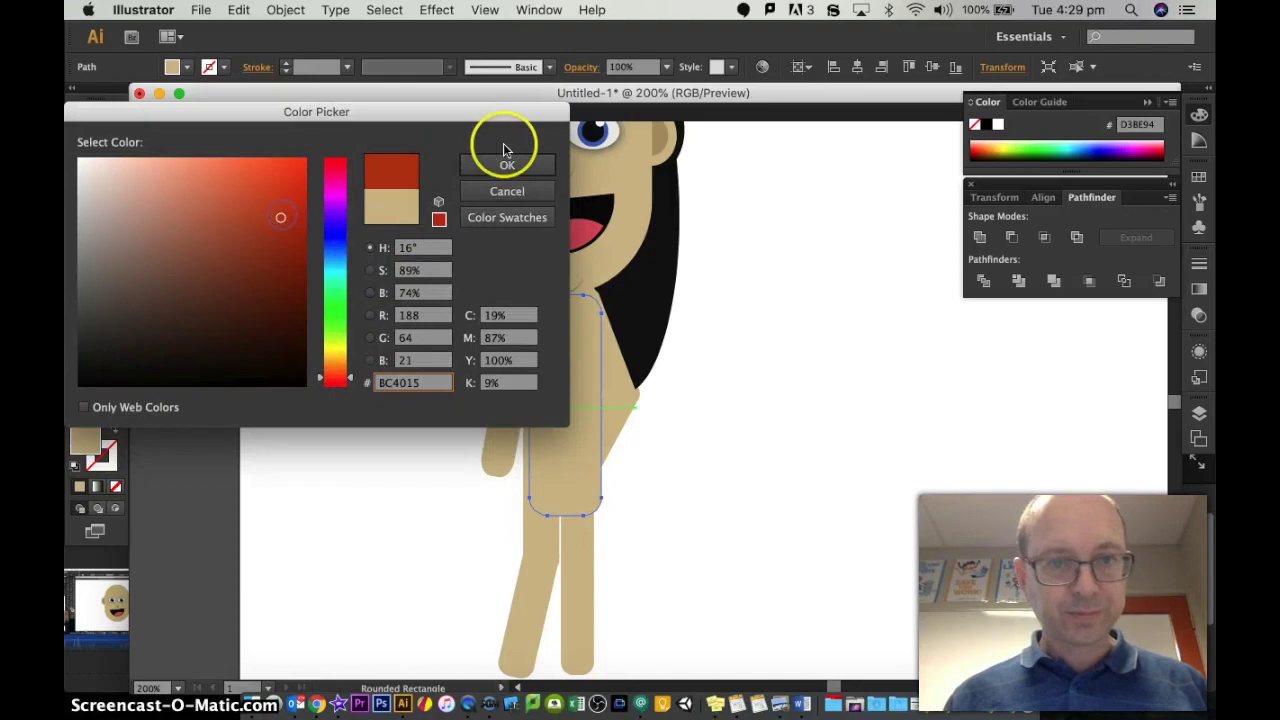
{"action": "left_click", "coordinate": [507, 165]}
Widen the red shirt shape so that it covers both sides of the torso.
{"action": "left_click", "coordinate": [90, 124]}
{"action": "left_click", "coordinate": [530, 406]}
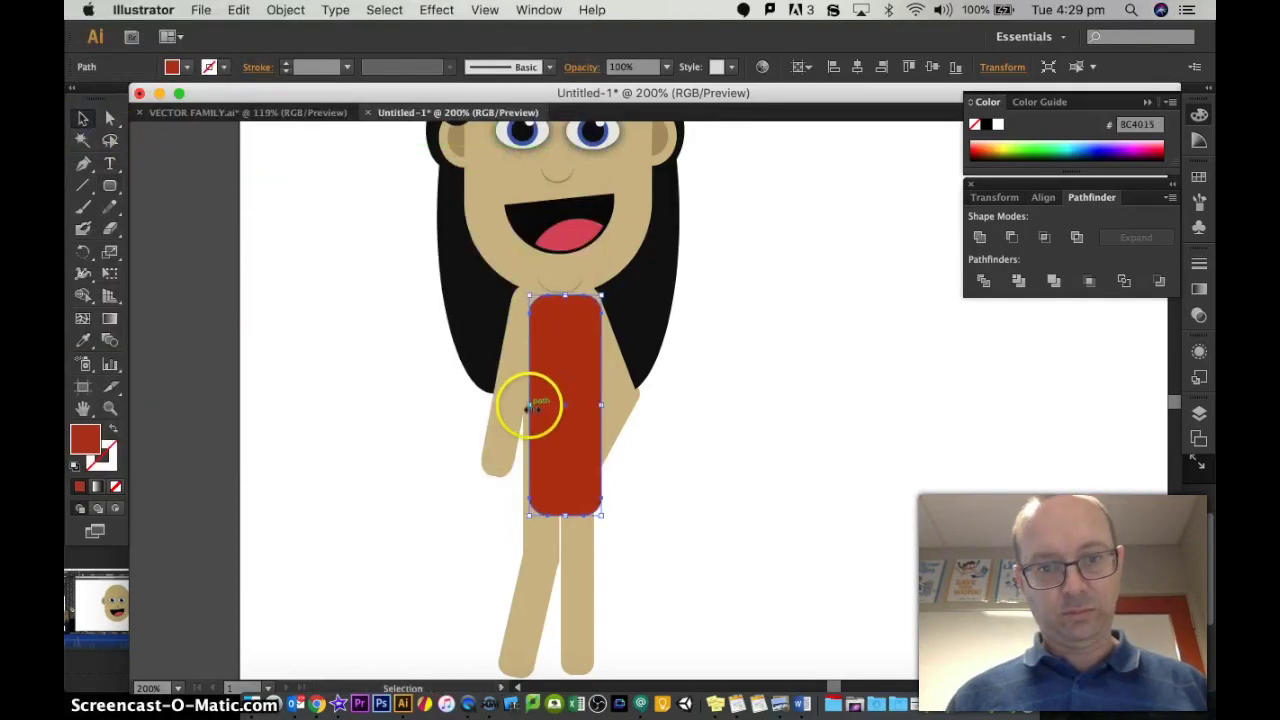
{"action": "left_click_drag", "start_coordinate": [558, 405], "coordinate": [559, 406]}
{"action": "left_click_drag", "start_coordinate": [523, 406], "coordinate": [518, 406]}
{"action": "left_click", "coordinate": [733, 478]}
Copy the red shirt shape downward over the hips and fill the copy with dark grey, 352F2E.
{"action": "left_click_drag", "start_coordinate": [563, 518], "coordinate": [534, 532]}
{"action": "scroll", "coordinate": [731, 478], "scroll_direction": "up", "scroll_amount": 2}
{"action": "left_click", "coordinate": [531, 482]}
{"action": "double_click", "coordinate": [82, 440]}
{"action": "left_click", "coordinate": [114, 337]}
{"action": "left_click", "coordinate": [507, 165]}
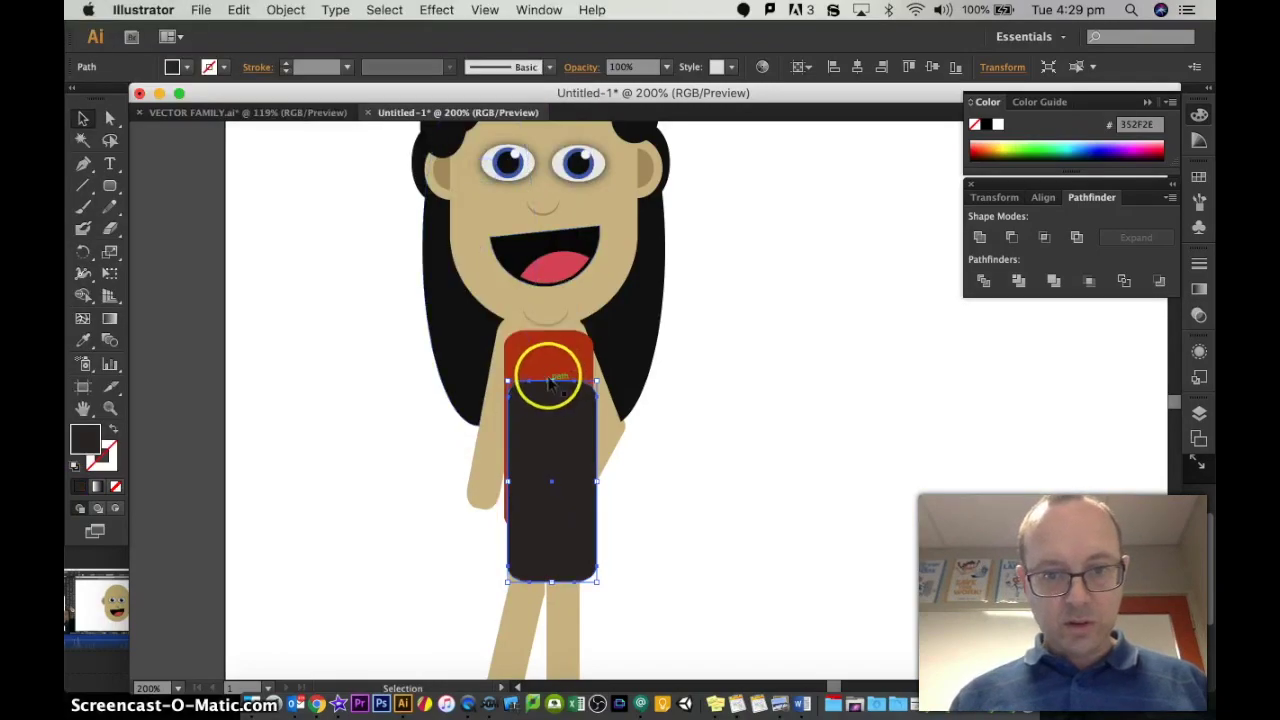
Shorten the dark grey shape from its upper edge and align it under the shirt as the top of the shorts.
{"action": "left_click_drag", "start_coordinate": [550, 381], "coordinate": [550, 510]}
{"action": "left_click_drag", "start_coordinate": [567, 536], "coordinate": [560, 536]}
{"action": "left_click", "coordinate": [709, 527]}
Place two narrower copies of the dark grey shape side by side over the thighs as the legs of the shorts.
{"action": "scroll", "coordinate": [634, 537], "scroll_direction": "down", "scroll_amount": 2}
{"action": "left_click_drag", "start_coordinate": [557, 457], "coordinate": [549, 501], "text": "alt"}
{"action": "left_click_drag", "start_coordinate": [529, 512], "coordinate": [572, 502], "text": "alt"}
{"action": "left_click", "coordinate": [572, 506]}
{"action": "left_click", "coordinate": [694, 523]}
Nudge the shorts' legs and the straight leg into alignment, leaving a narrow gap between the two sides.
{"action": "left_click", "coordinate": [585, 525]}
{"action": "key", "text": "Left"}
{"action": "left_click", "coordinate": [662, 489]}
{"action": "left_click", "coordinate": [520, 522]}
{"action": "key", "text": "Up"}
{"action": "left_click", "coordinate": [754, 483]}
{"action": "left_click", "coordinate": [564, 566]}
{"action": "key", "text": "Right"}
{"action": "left_click", "coordinate": [526, 484]}
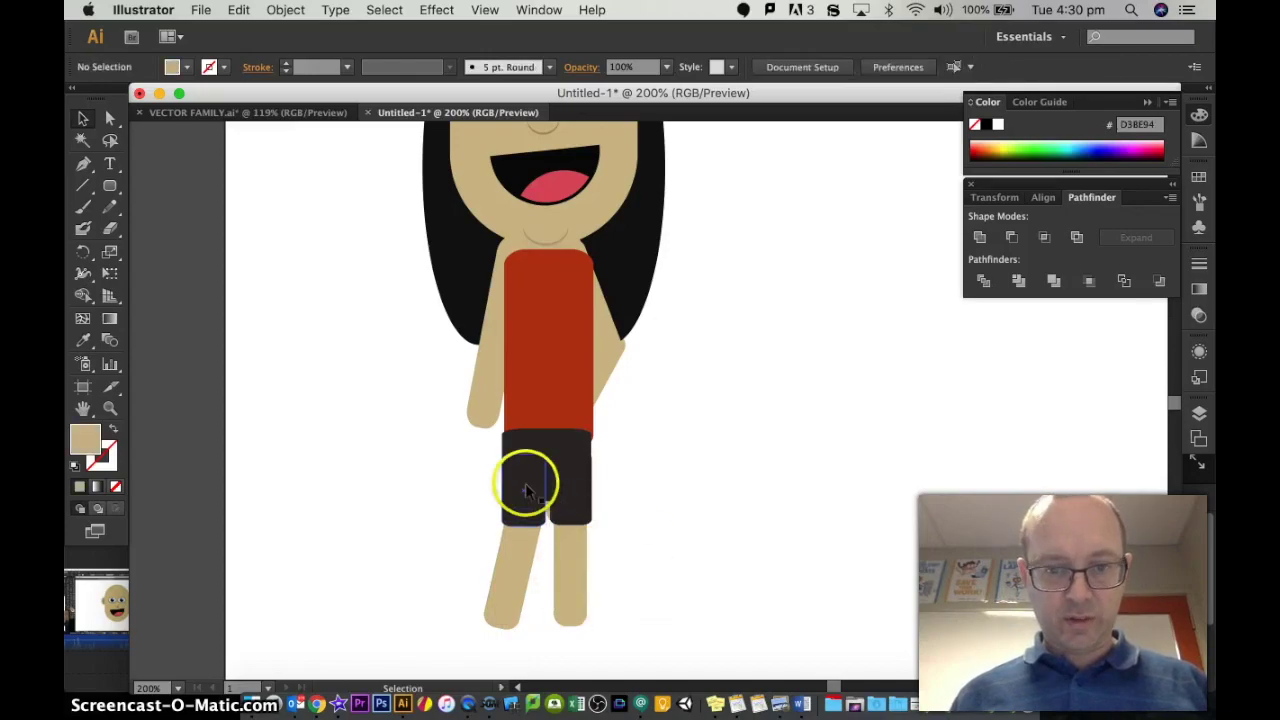
{"action": "left_click", "coordinate": [548, 510]}
{"action": "left_click", "coordinate": [723, 506]}
Copy the red shirt shape, shrink it to a small piece, and rotate it diagonally onto the left-hand shoulder as a sleeve.
{"action": "scroll", "coordinate": [723, 506], "scroll_direction": "up", "scroll_amount": 3}
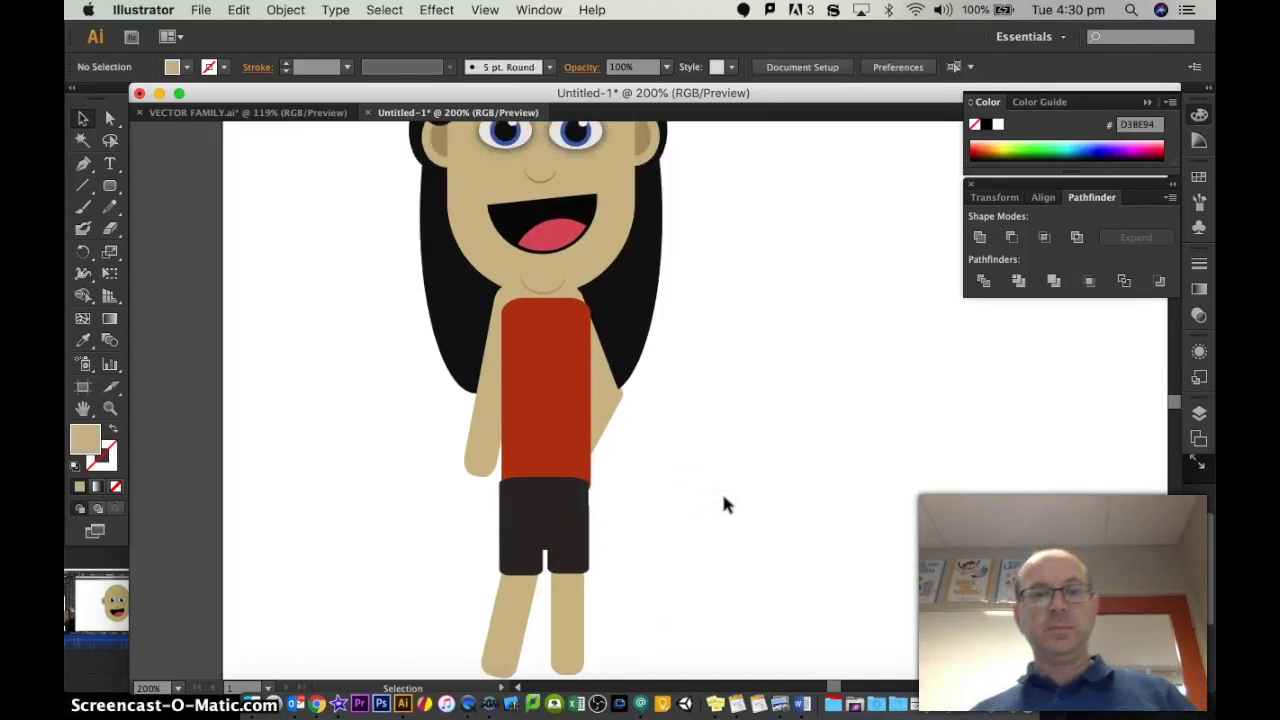
{"action": "left_click", "coordinate": [548, 316]}
{"action": "left_click", "coordinate": [538, 383]}
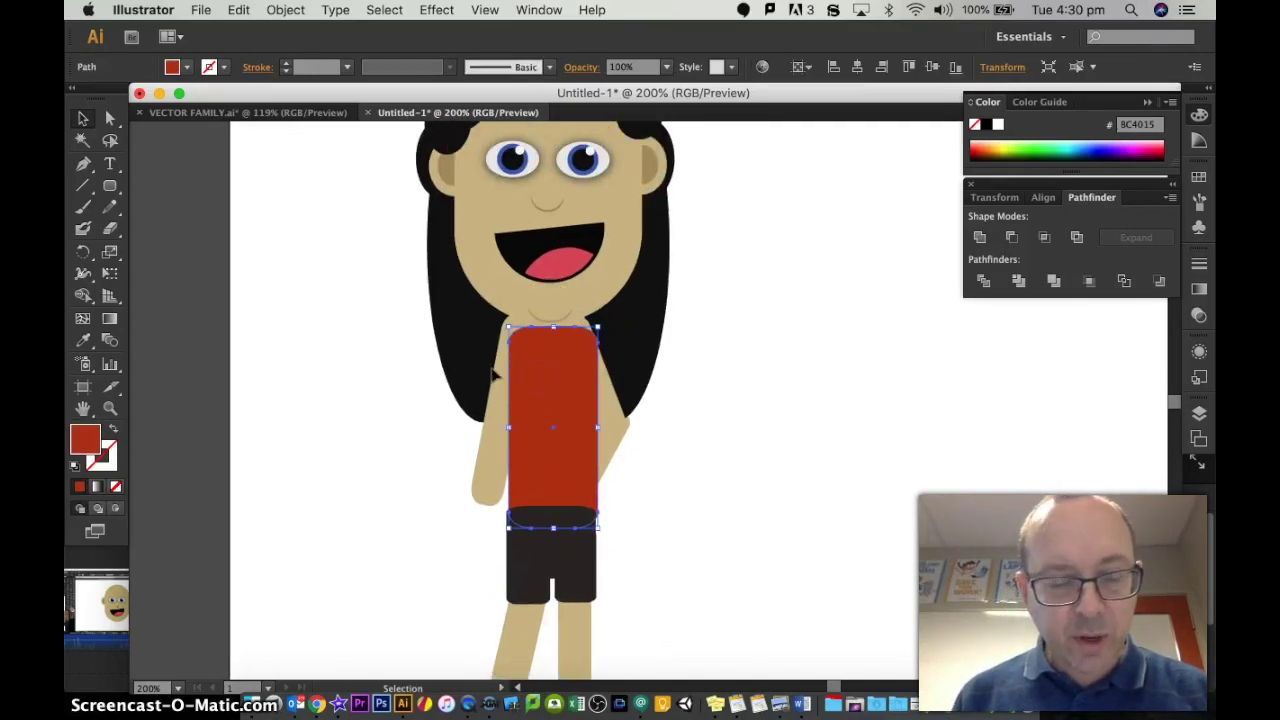
{"action": "left_click_drag", "start_coordinate": [562, 398], "coordinate": [469, 490]}
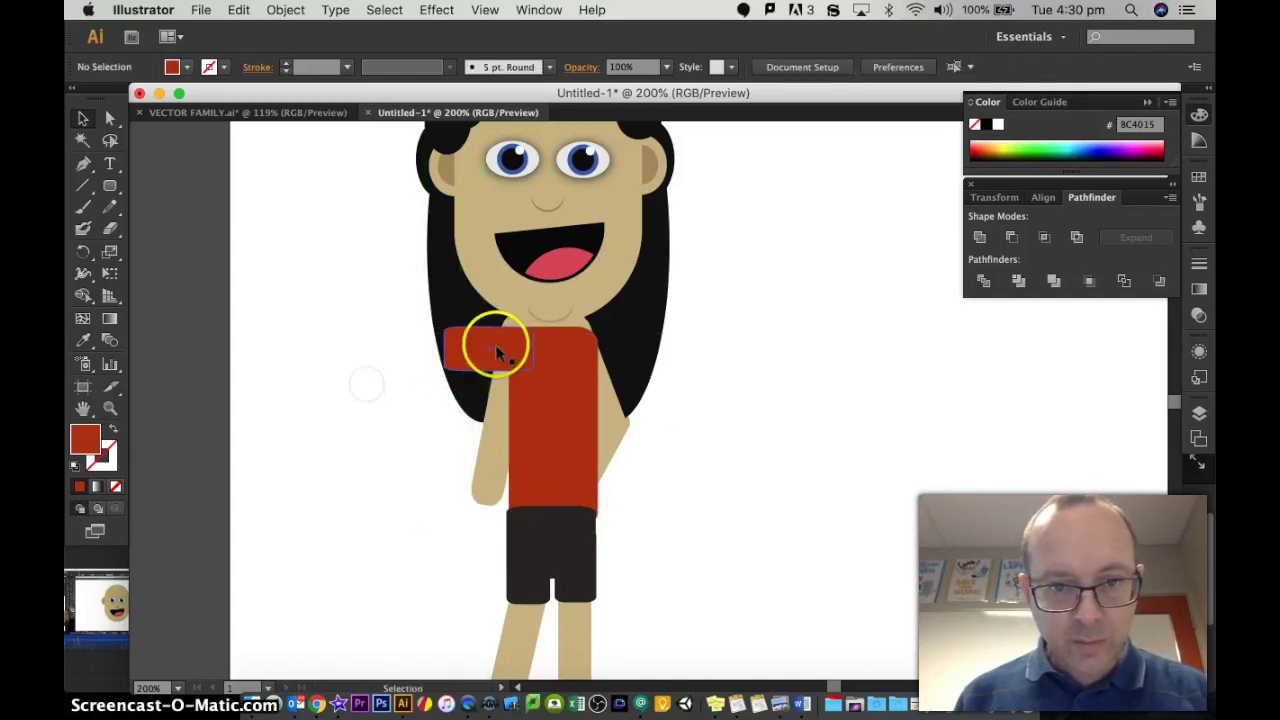
{"action": "left_click", "coordinate": [496, 350]}
{"action": "left_click_drag", "start_coordinate": [439, 322], "coordinate": [499, 379]}
{"action": "left_click", "coordinate": [816, 440]}
{"action": "left_click", "coordinate": [485, 385]}
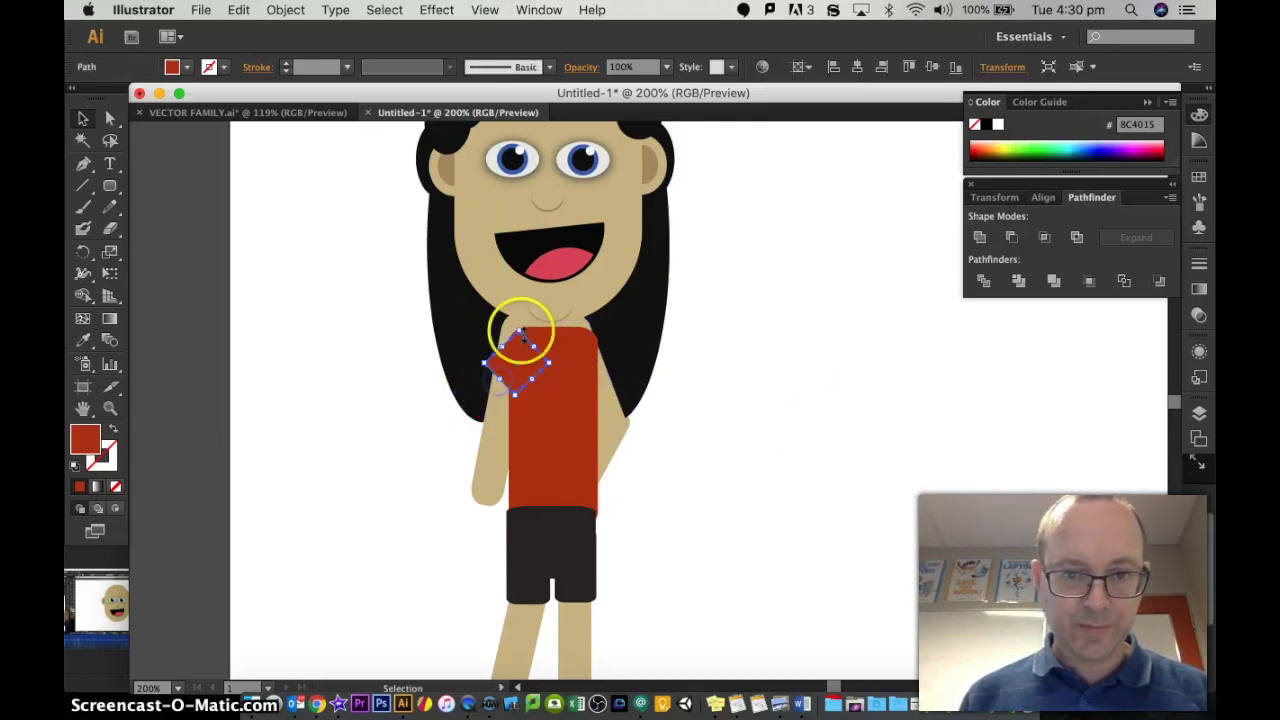
Copy the red sleeve onto the opposite shoulder so it covers the top of the bent arm.
{"action": "left_click", "coordinate": [486, 437]}
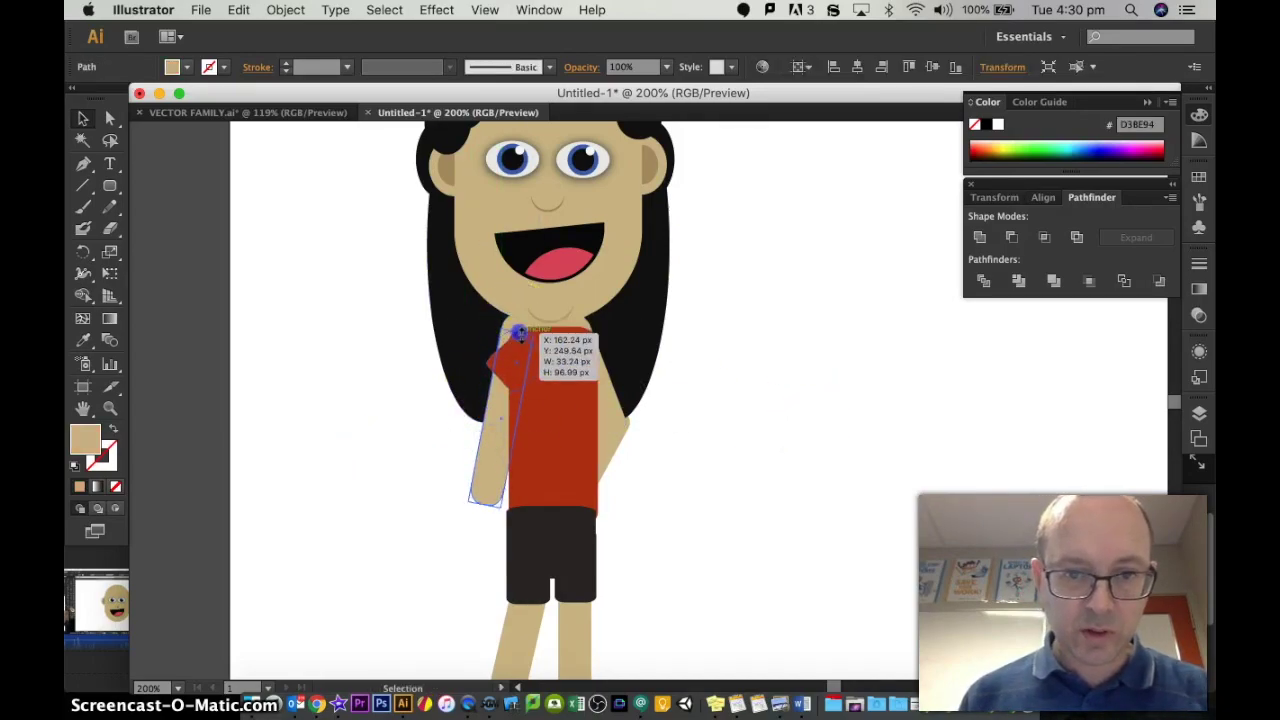
{"action": "left_click", "coordinate": [778, 366]}
{"action": "left_click_drag", "start_coordinate": [520, 334], "coordinate": [559, 358]}
{"action": "left_click", "coordinate": [616, 414]}
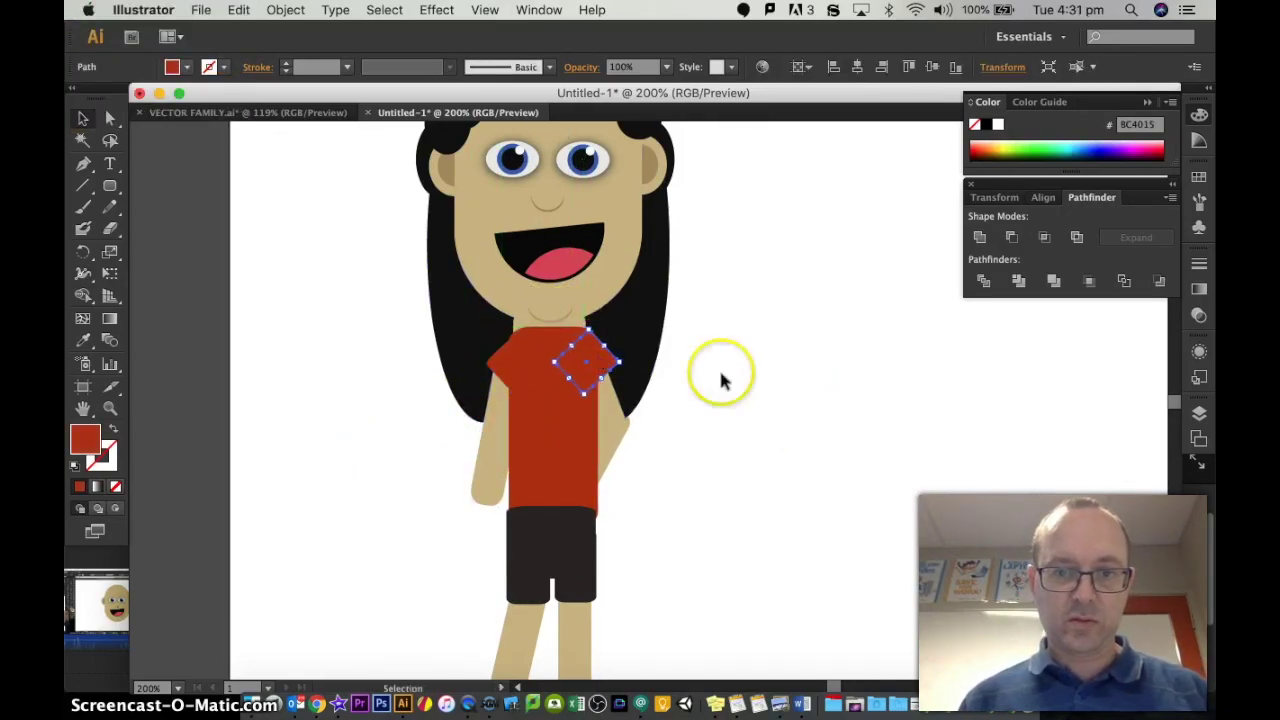
{"action": "left_click", "coordinate": [792, 385]}
Create a skin-coloured triangle beside the head using a polygon with a 50 px radius and 3 sides.
{"action": "scroll", "coordinate": [792, 385], "scroll_direction": "up", "scroll_amount": 3}
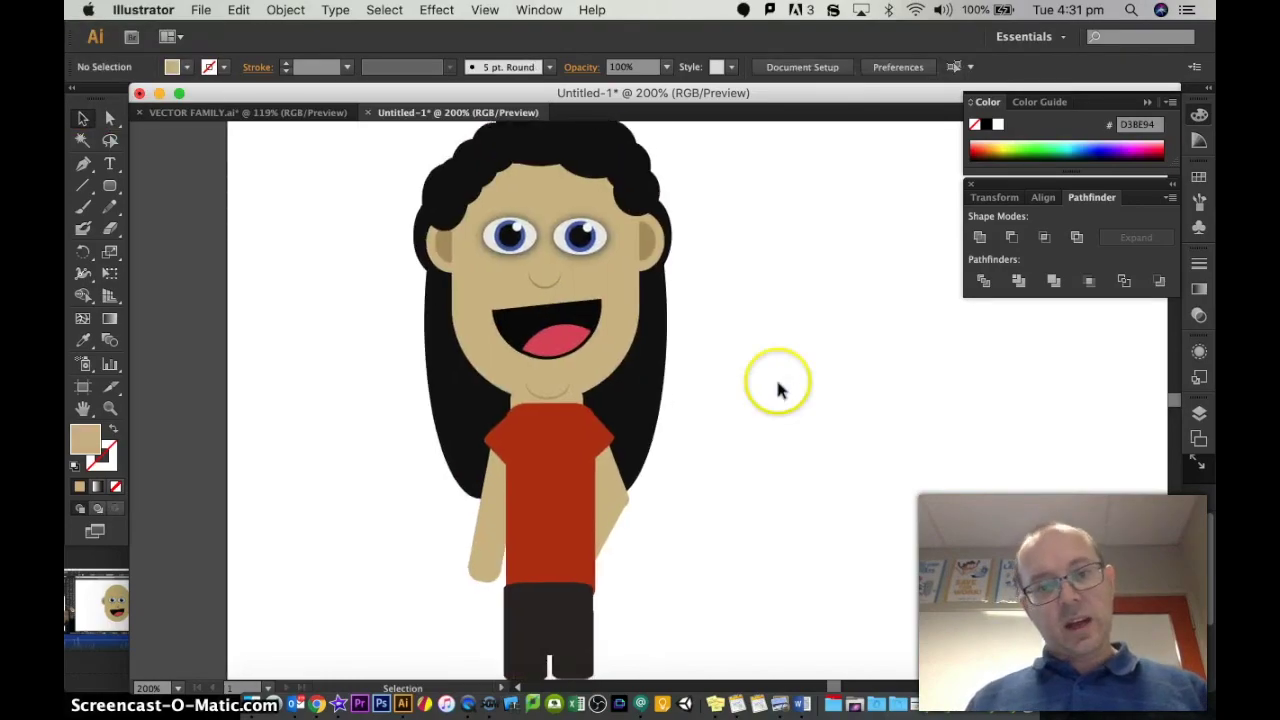
{"action": "left_click", "coordinate": [482, 345]}
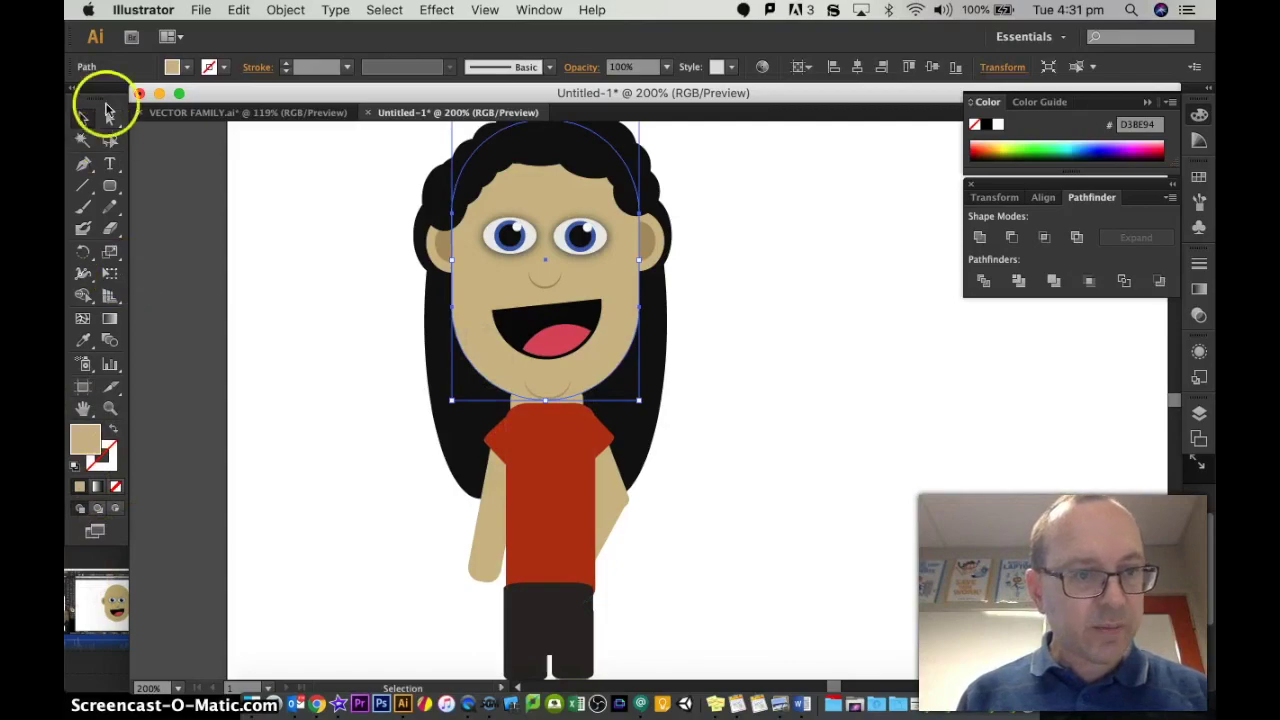
{"action": "left_click_drag", "start_coordinate": [110, 186], "coordinate": [175, 250]}
{"action": "left_click", "coordinate": [330, 324]}
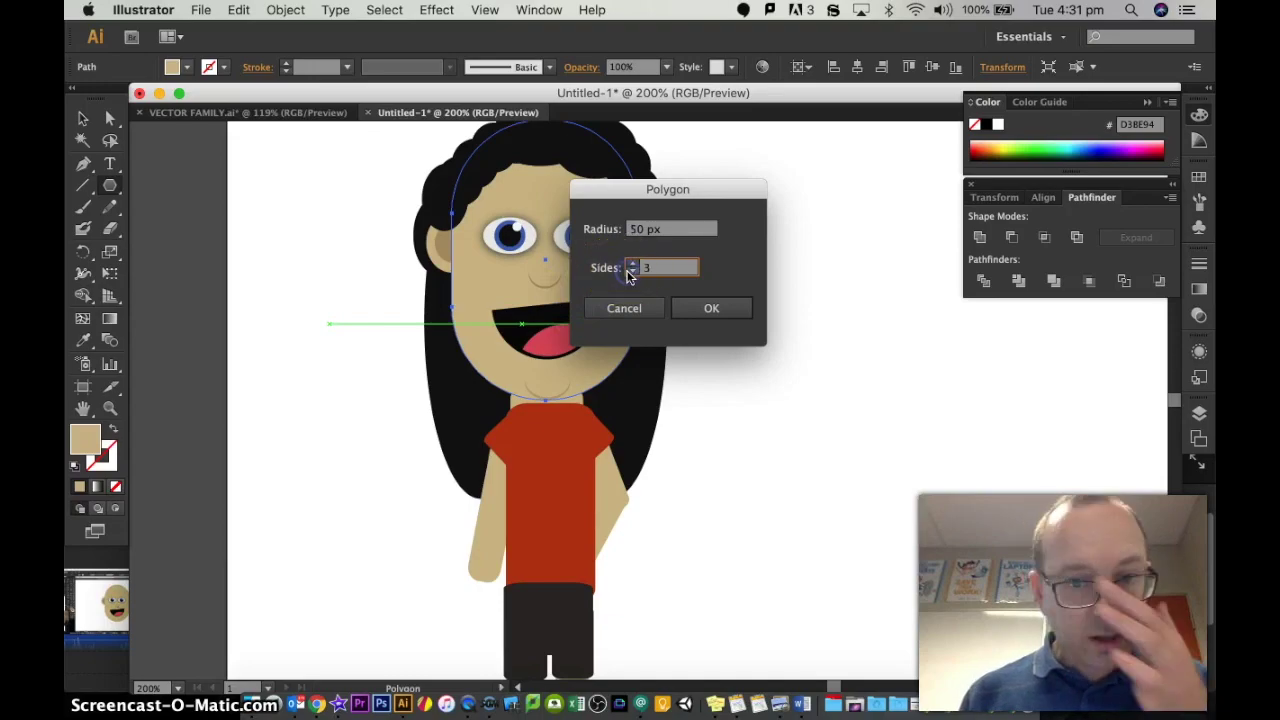
{"action": "left_click", "coordinate": [748, 306]}
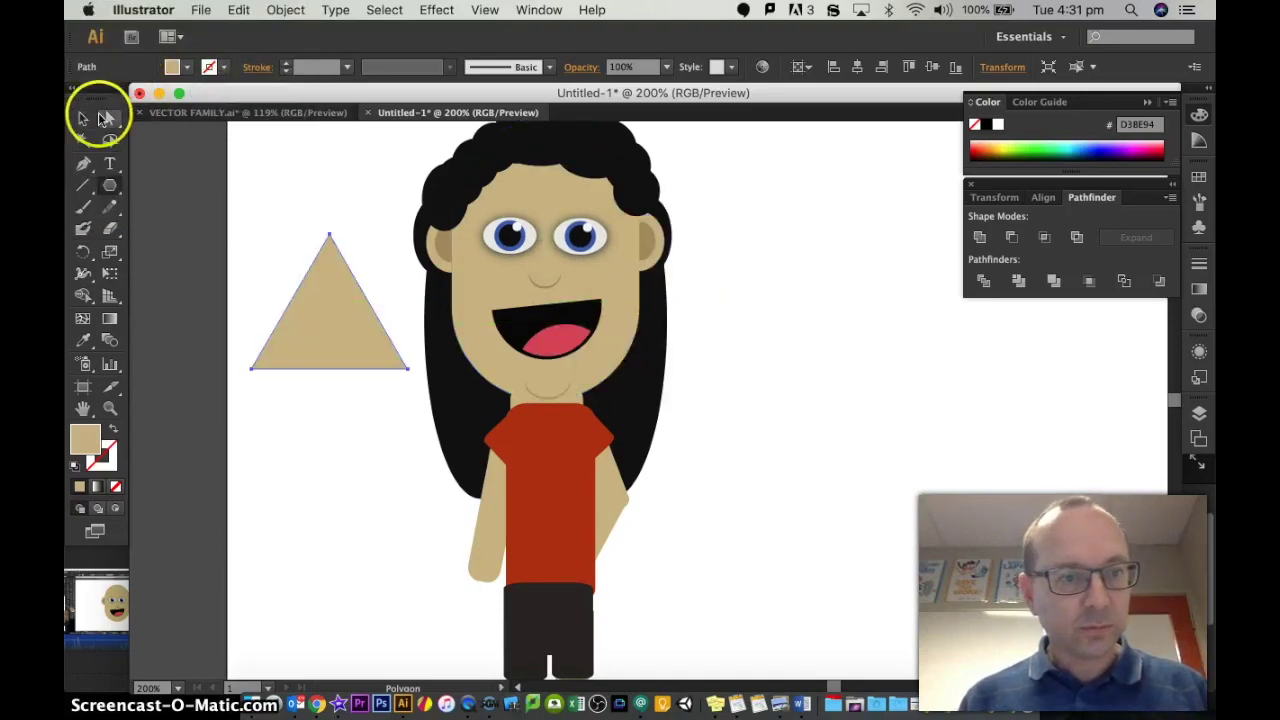
Flip the triangle to point downward, narrow it, and place it at the top of the shirt below the neck.
{"action": "left_click", "coordinate": [85, 118]}
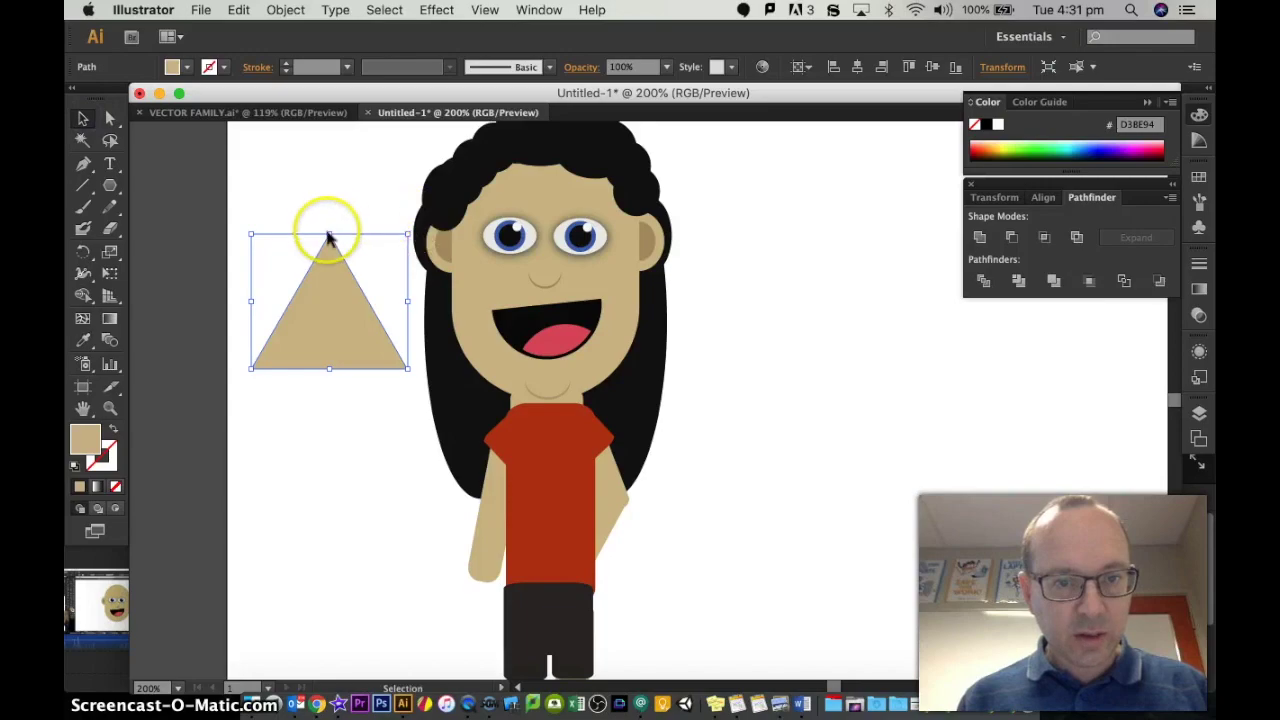
{"action": "left_click_drag", "start_coordinate": [331, 236], "coordinate": [327, 476]}
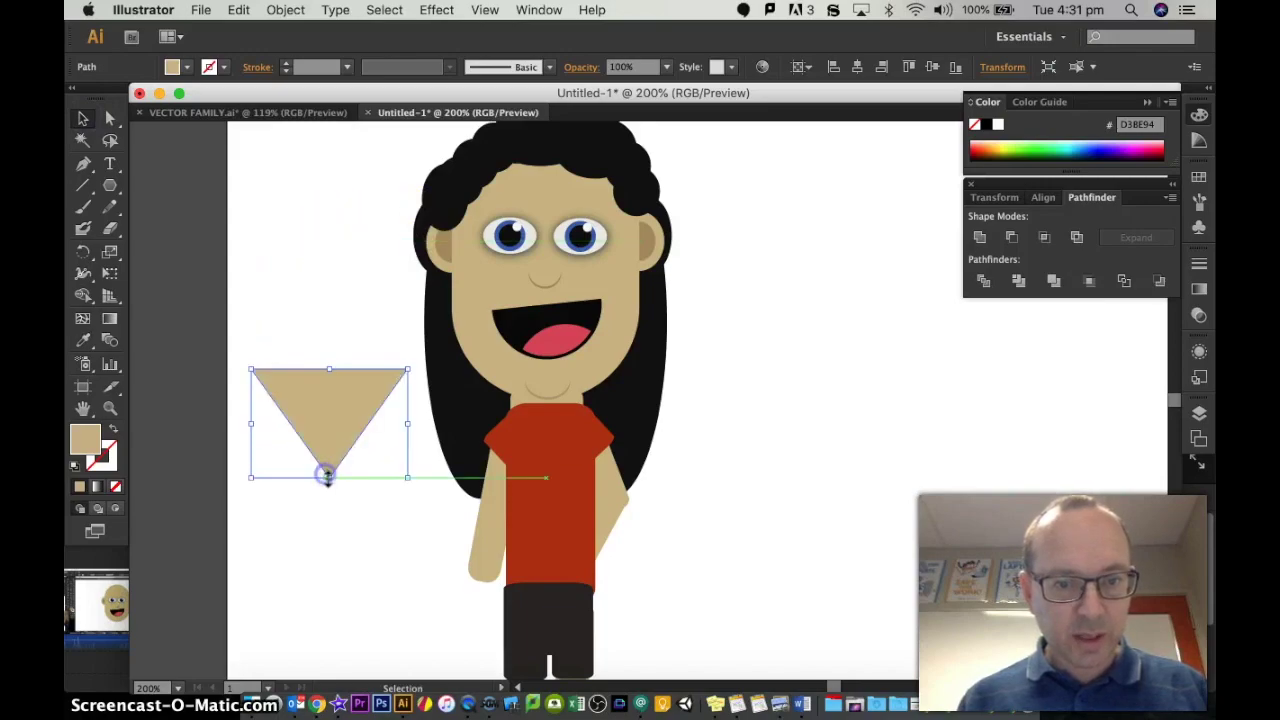
{"action": "left_click_drag", "start_coordinate": [262, 424], "coordinate": [556, 466]}
{"action": "left_click", "coordinate": [783, 483]}
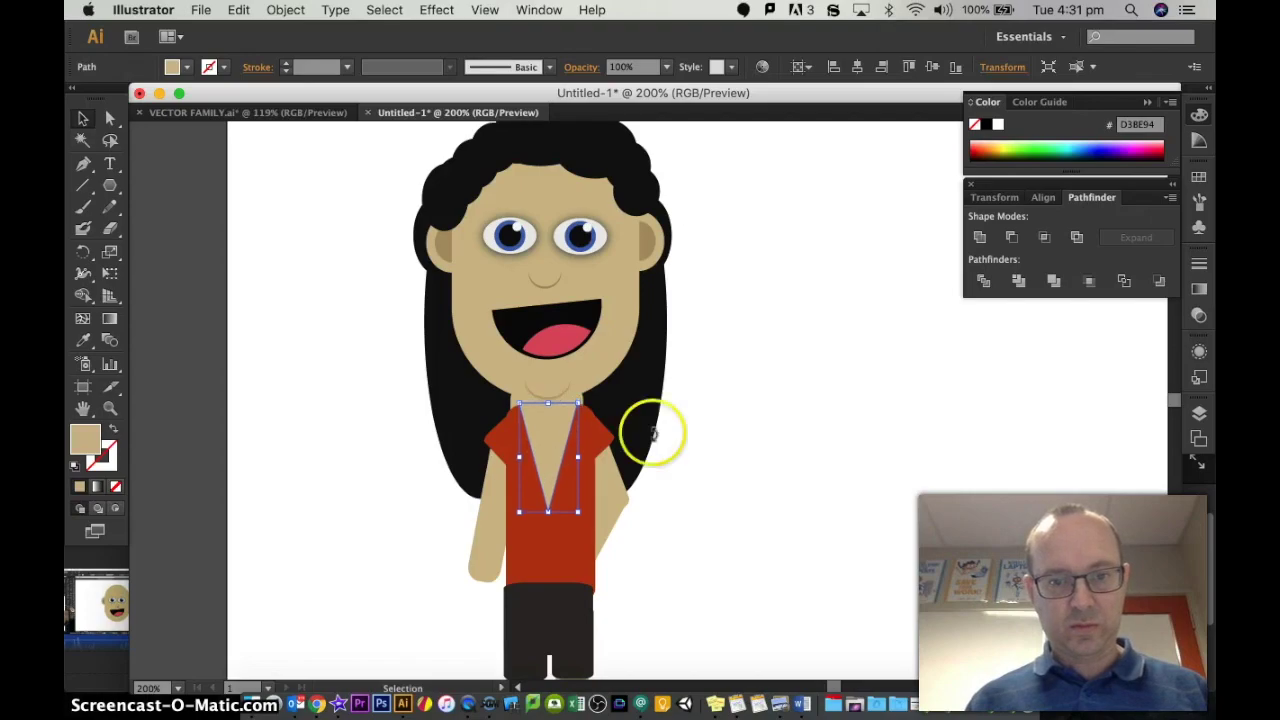
Raise the triangle slightly and shorten it from its lower tip to form a shallow V-neck.
{"action": "left_click", "coordinate": [789, 424]}
{"action": "left_click", "coordinate": [548, 450]}
{"action": "left_click", "coordinate": [783, 431]}
{"action": "left_click", "coordinate": [548, 450]}
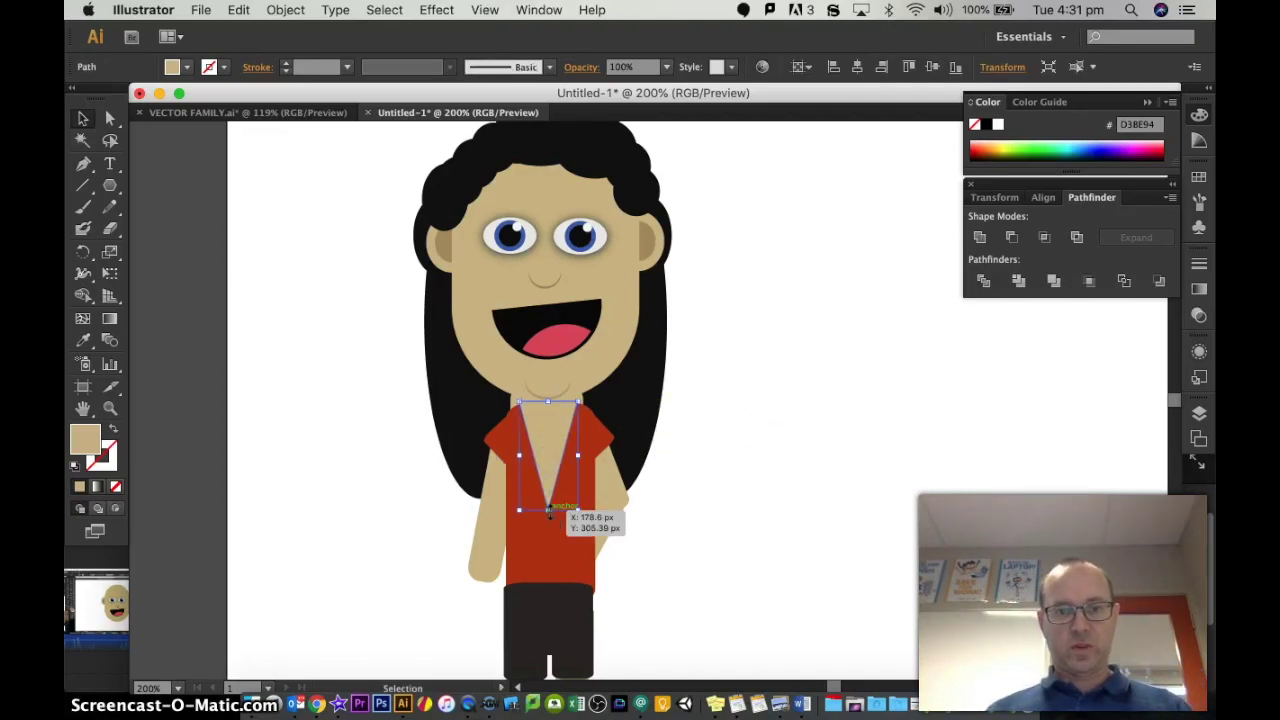
{"action": "left_click_drag", "start_coordinate": [548, 500], "coordinate": [548, 457]}
{"action": "left_click", "coordinate": [826, 438]}
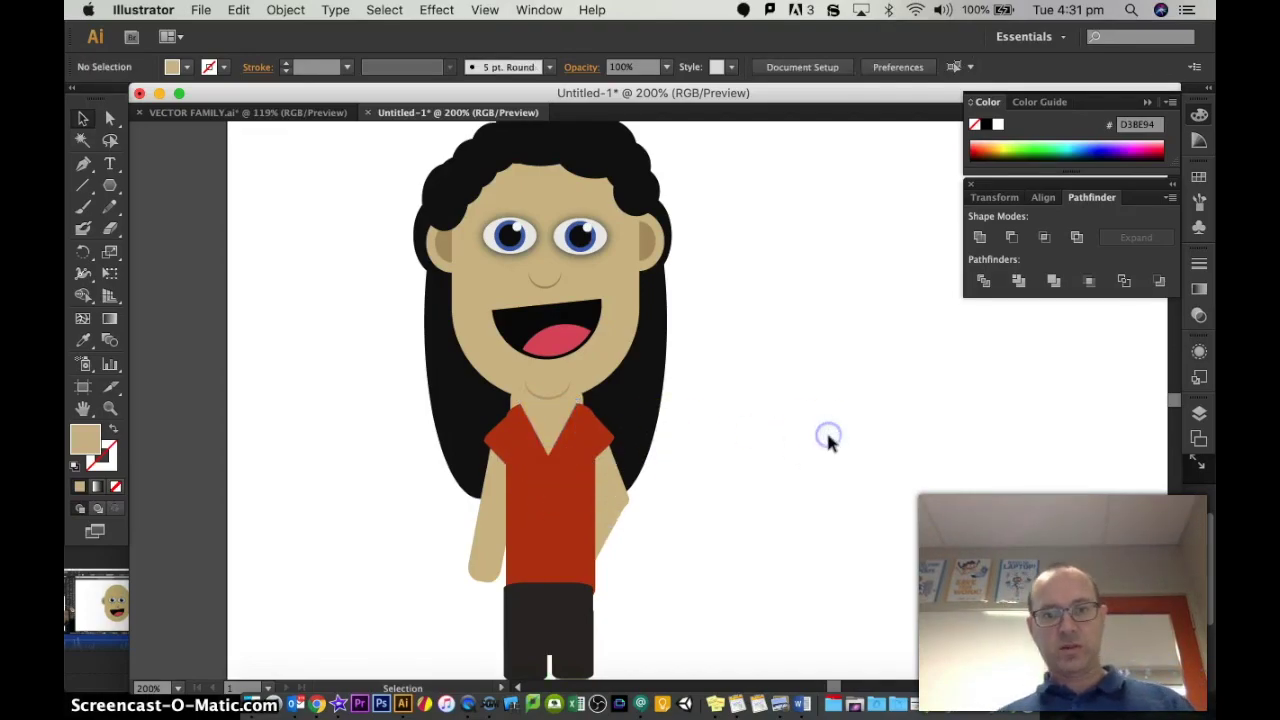
Draw a small rounded rectangle at the character's feet as a shoe and fill it with near-black, 1E1D1B.
{"action": "scroll", "coordinate": [828, 437], "scroll_direction": "down", "scroll_amount": 5}
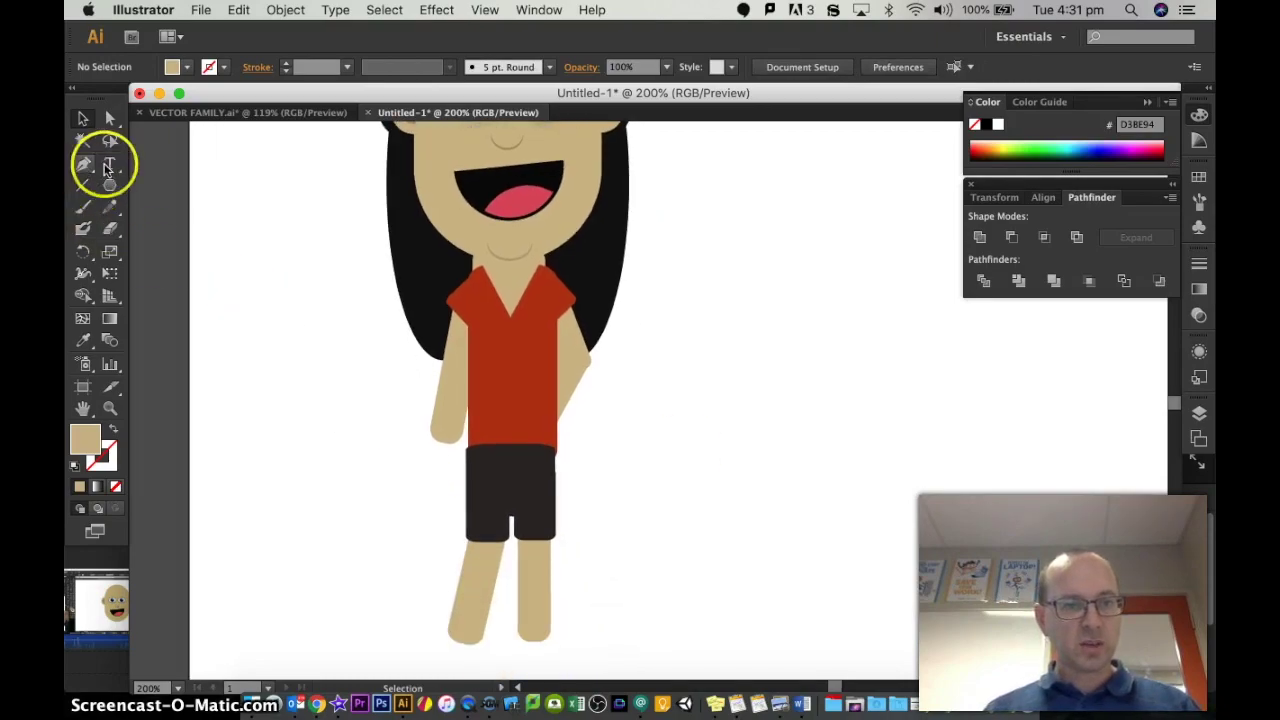
{"action": "left_click_drag", "start_coordinate": [110, 186], "coordinate": [153, 201]}
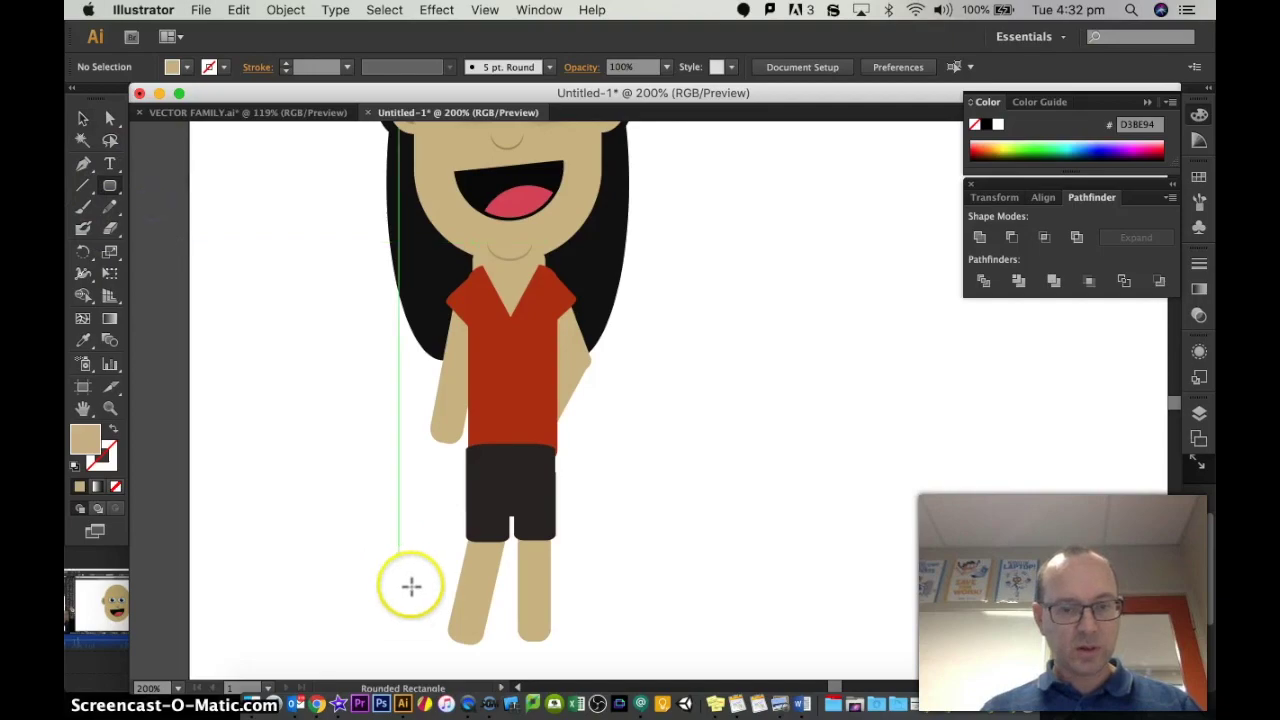
{"action": "mouse_move", "coordinate": [415, 623]}
{"action": "left_mouse_down"}
{"action": "mouse_move", "coordinate": [486, 645]}
{"action": "mouse_move", "coordinate": [514, 629]}
{"action": "left_mouse_up"}
{"action": "double_click", "coordinate": [85, 439]}
{"action": "left_click", "coordinate": [105, 358]}
{"action": "left_click", "coordinate": [507, 165]}
Fit a shoe to the end of each leg and rotate the left-hand one to match its angled lower leg.
{"action": "left_click", "coordinate": [83, 118]}
{"action": "left_click", "coordinate": [563, 614]}
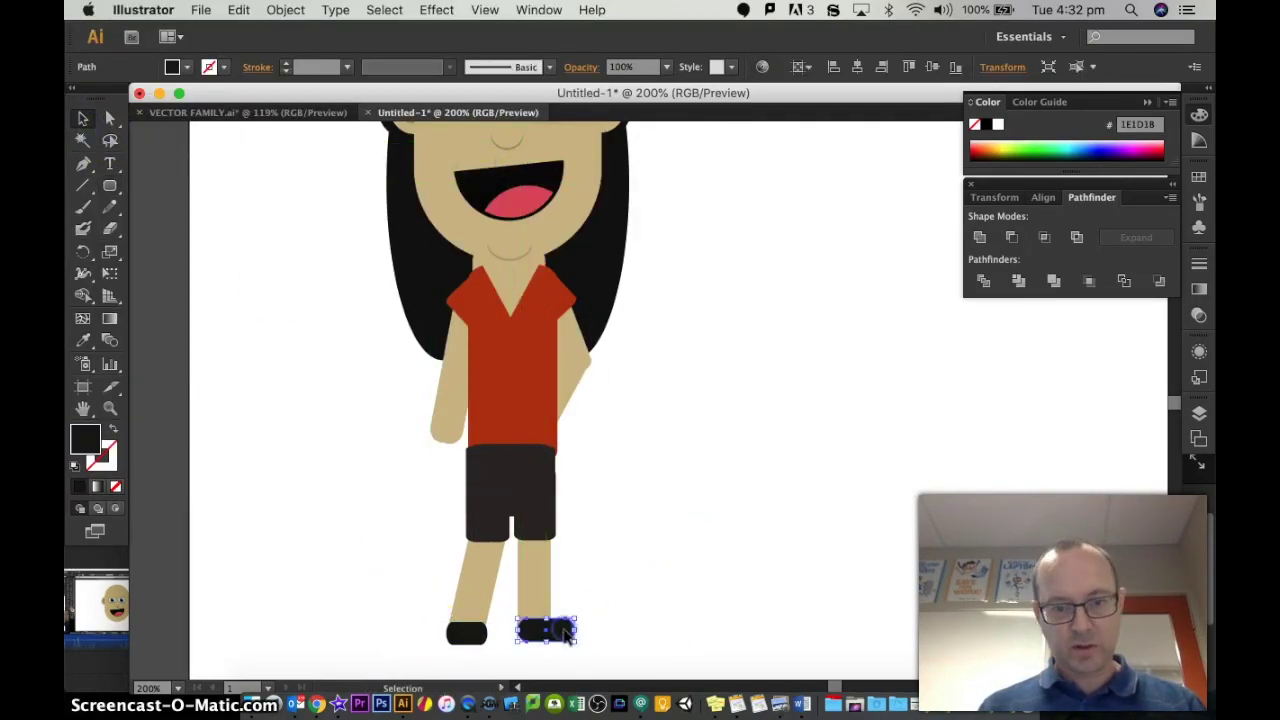
{"action": "left_click", "coordinate": [478, 612]}
{"action": "left_click", "coordinate": [468, 633]}
{"action": "left_click_drag", "start_coordinate": [491, 619], "coordinate": [495, 632]}
{"action": "left_click", "coordinate": [734, 546]}
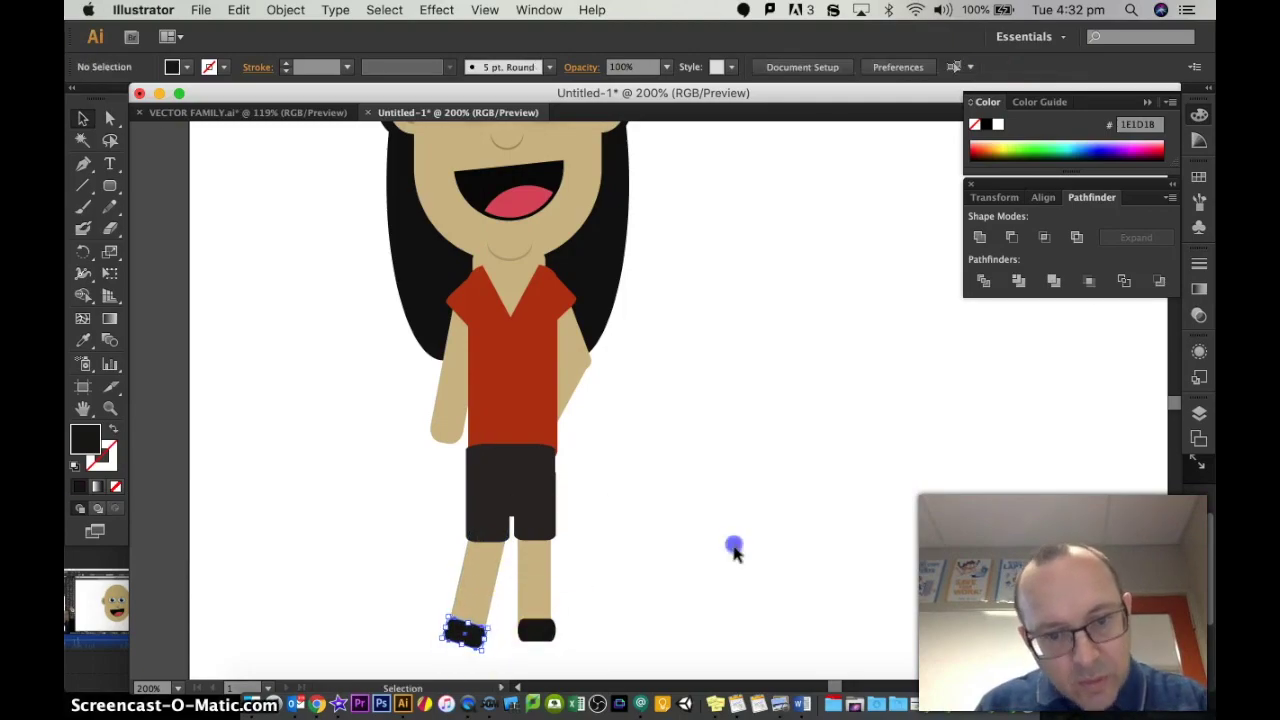
{"action": "left_click", "coordinate": [465, 618]}
{"action": "left_click", "coordinate": [462, 634]}
{"action": "left_click", "coordinate": [827, 510]}
Select the whole character and place a copy beside it on the artboard.
{"action": "key", "text": "super+0"}
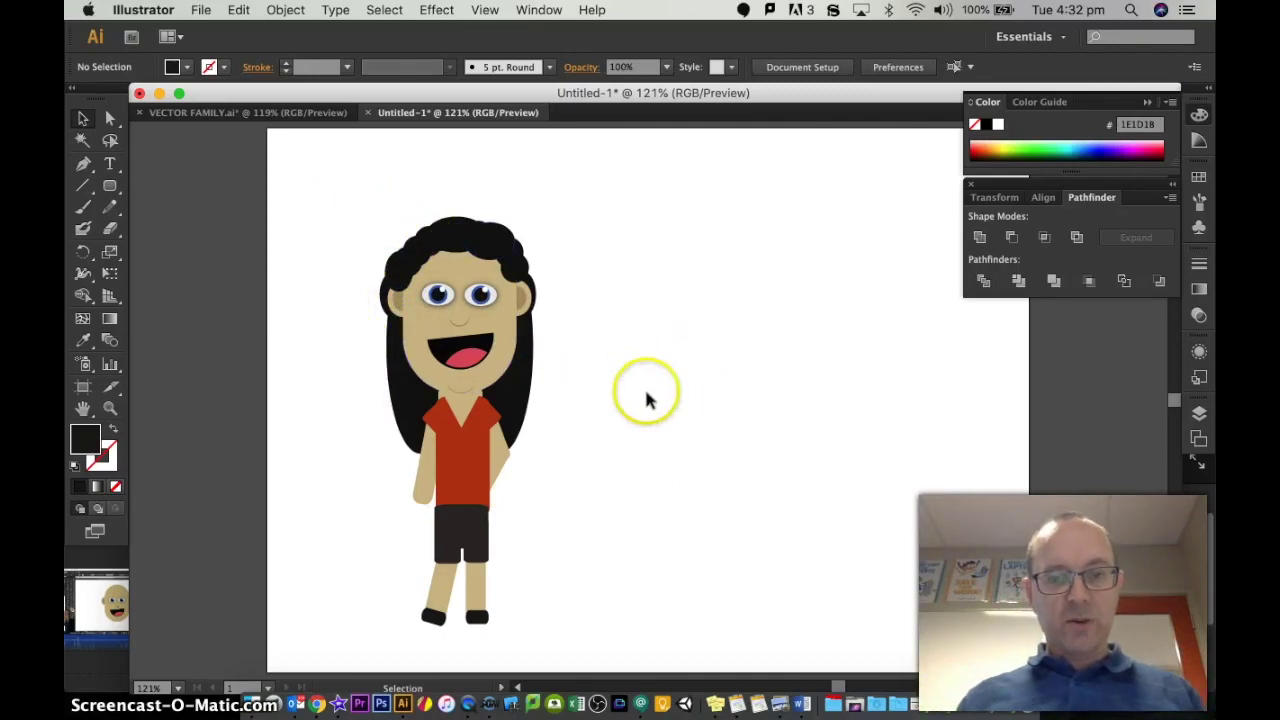
{"action": "left_click_drag", "start_coordinate": [344, 204], "coordinate": [574, 648]}
{"action": "left_click_drag", "start_coordinate": [466, 458], "coordinate": [653, 448]}
{"action": "left_click", "coordinate": [851, 476]}
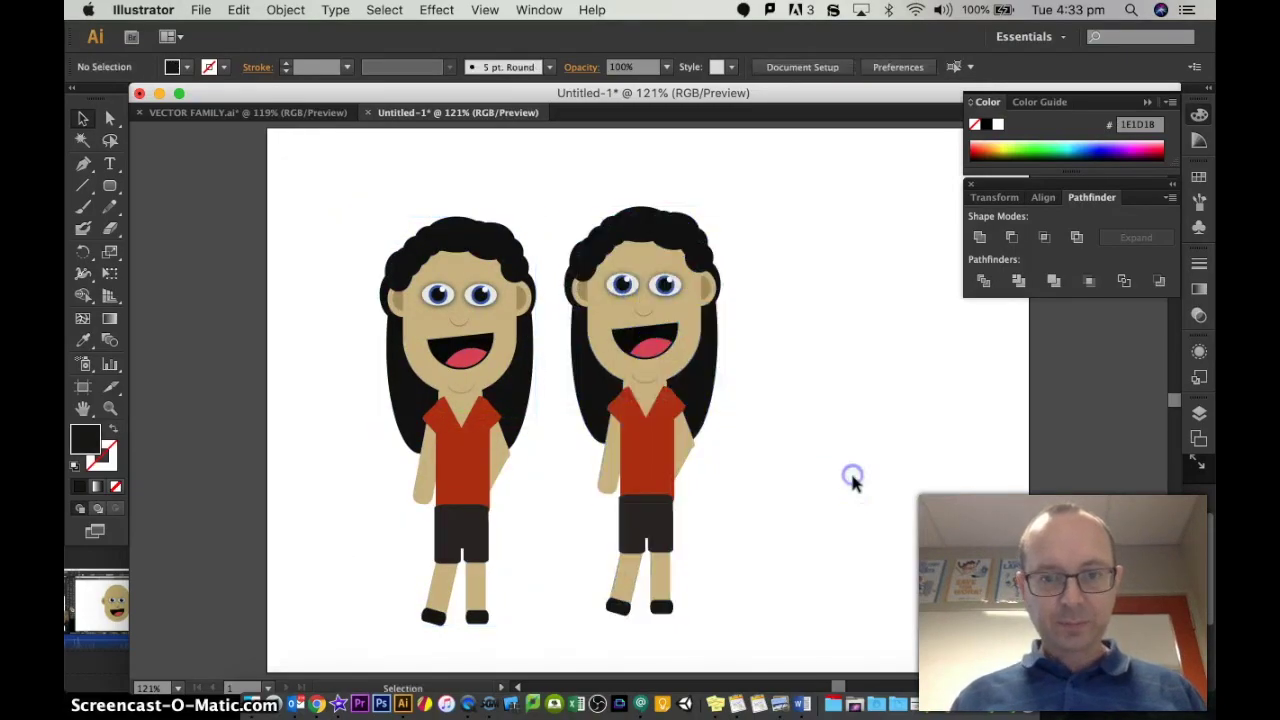
Shorten the long hair ovals on both sides of the copied character's head so they end above the shoulders.
{"action": "left_click", "coordinate": [590, 390]}
{"action": "left_click_drag", "start_coordinate": [625, 450], "coordinate": [588, 380]}
{"action": "left_click", "coordinate": [586, 370]}
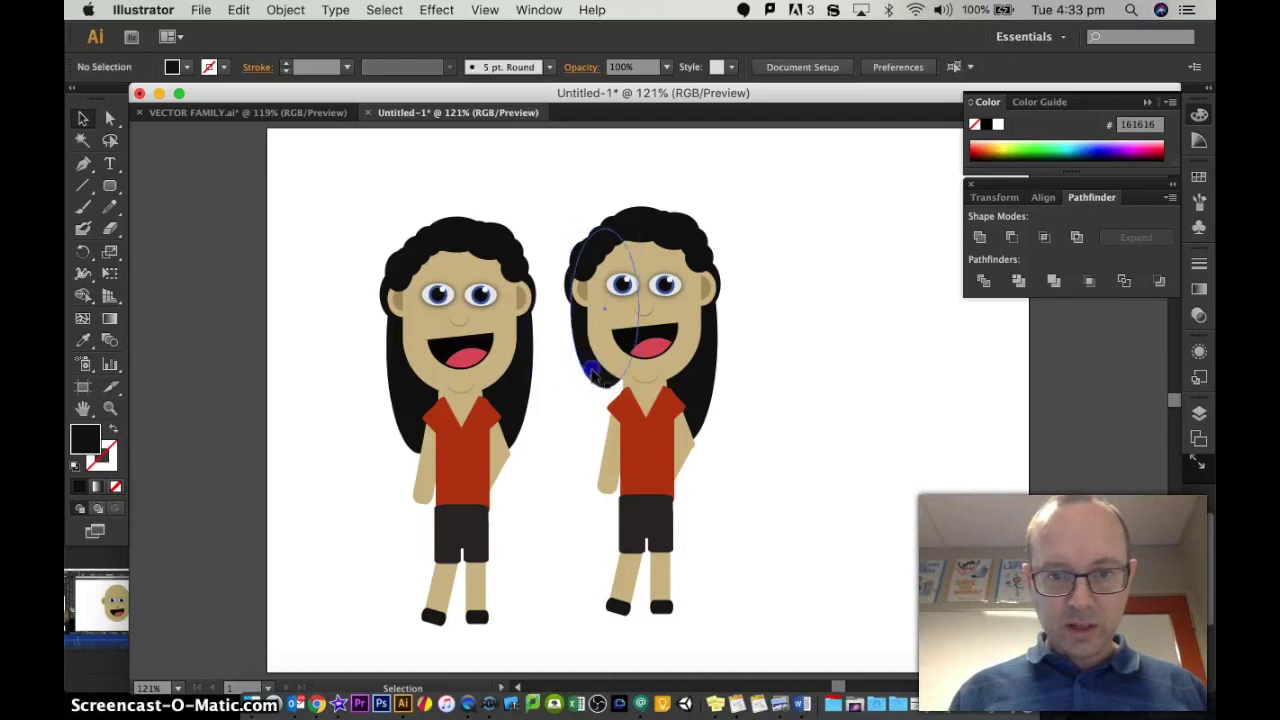
{"action": "left_click", "coordinate": [697, 382]}
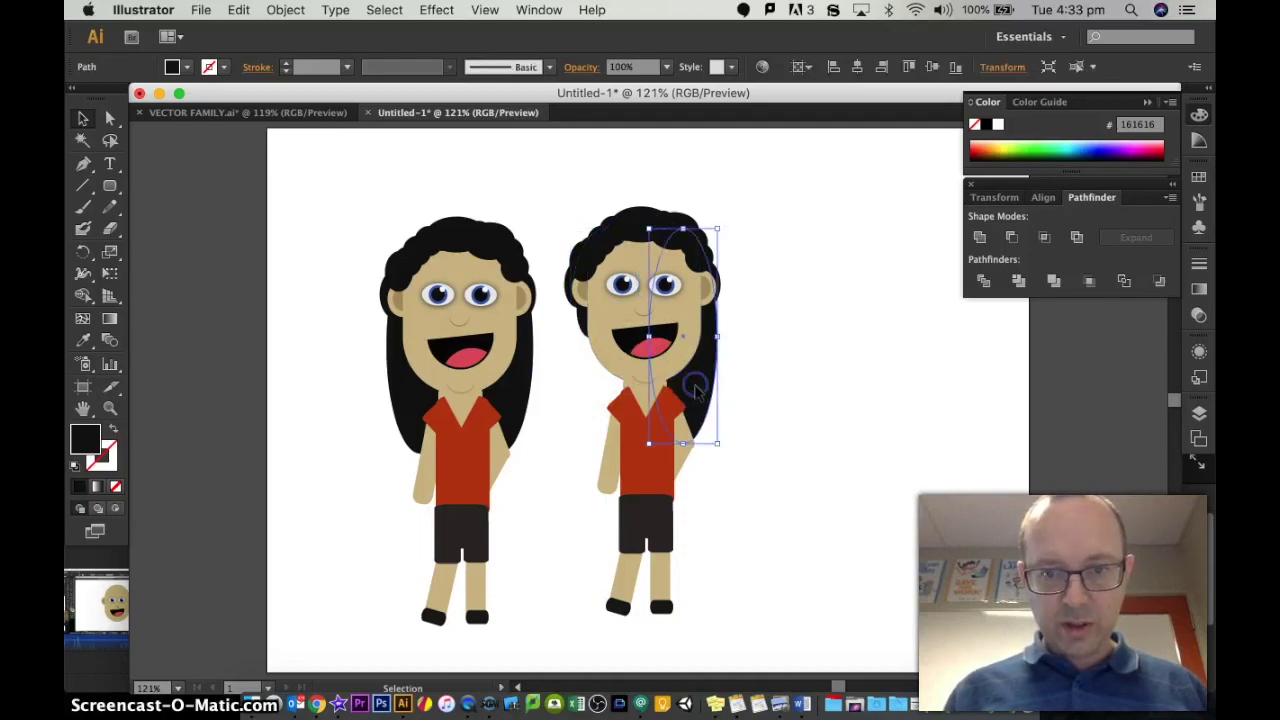
{"action": "key", "text": "Delete"}
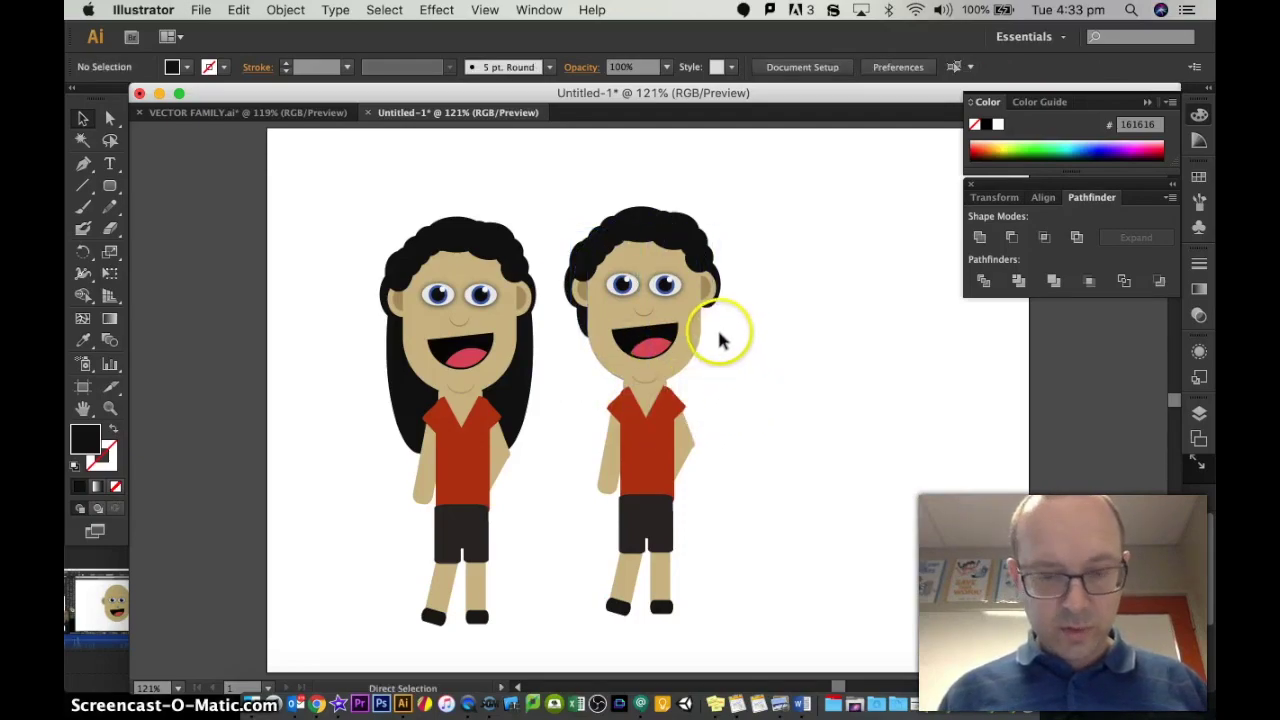
{"action": "key", "text": "cmd+z"}
{"action": "left_click_drag", "start_coordinate": [683, 441], "coordinate": [694, 346]}
{"action": "left_click", "coordinate": [778, 362]}
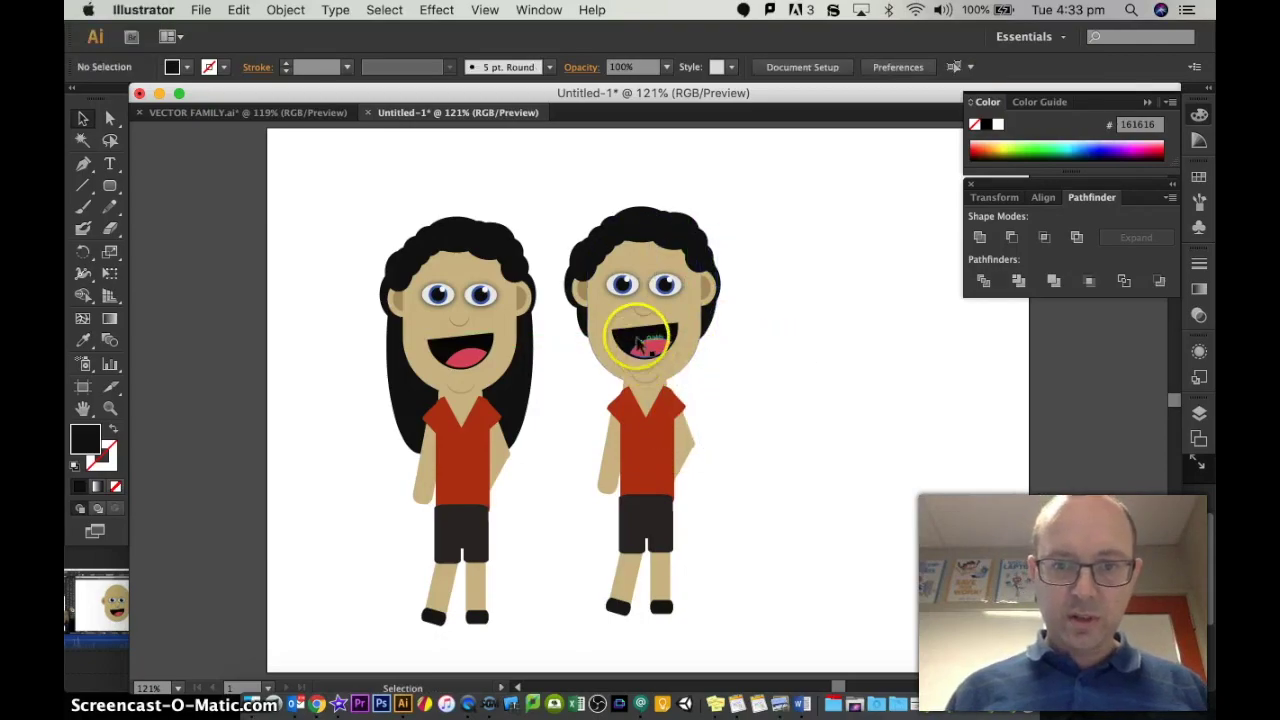
Group the copied character's mouth and tongue, rotate the group slightly toward level, and make it smaller.
{"action": "left_click", "coordinate": [634, 338]}
{"action": "left_click", "coordinate": [654, 352], "text": "shift"}
{"action": "left_click", "coordinate": [681, 327]}
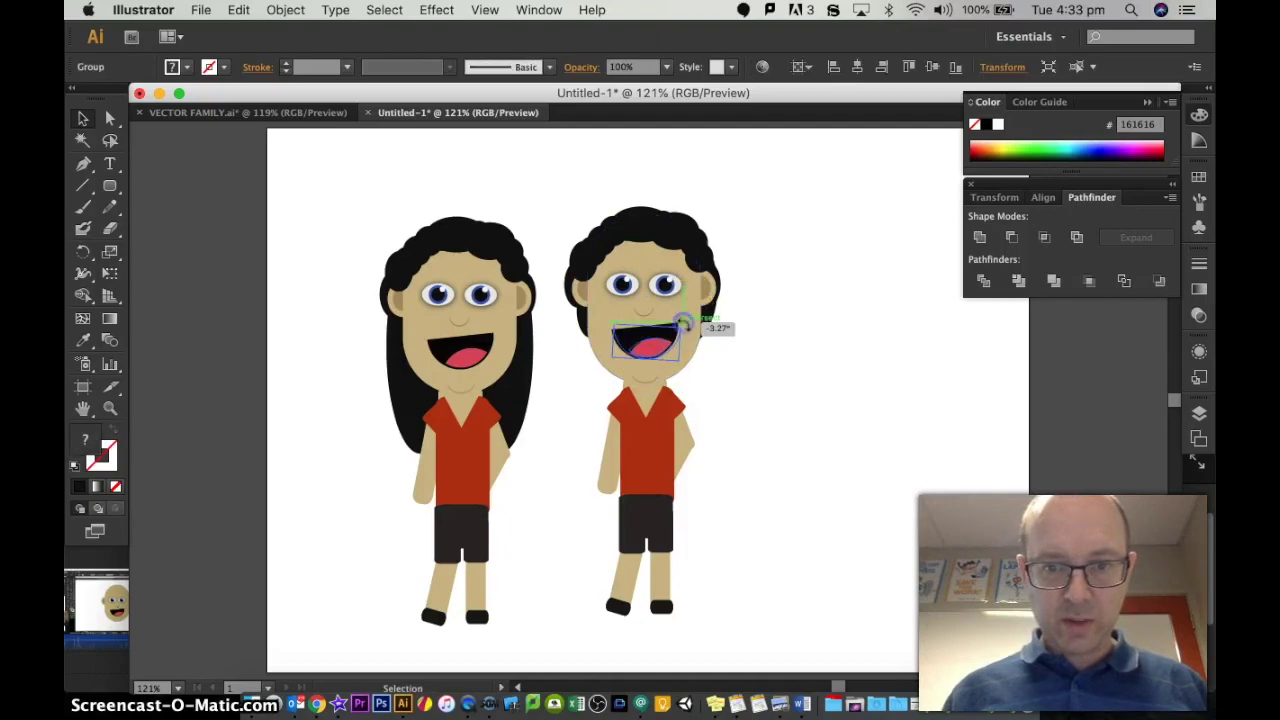
{"action": "left_click_drag", "start_coordinate": [677, 360], "coordinate": [650, 332]}
{"action": "left_click", "coordinate": [766, 391]}
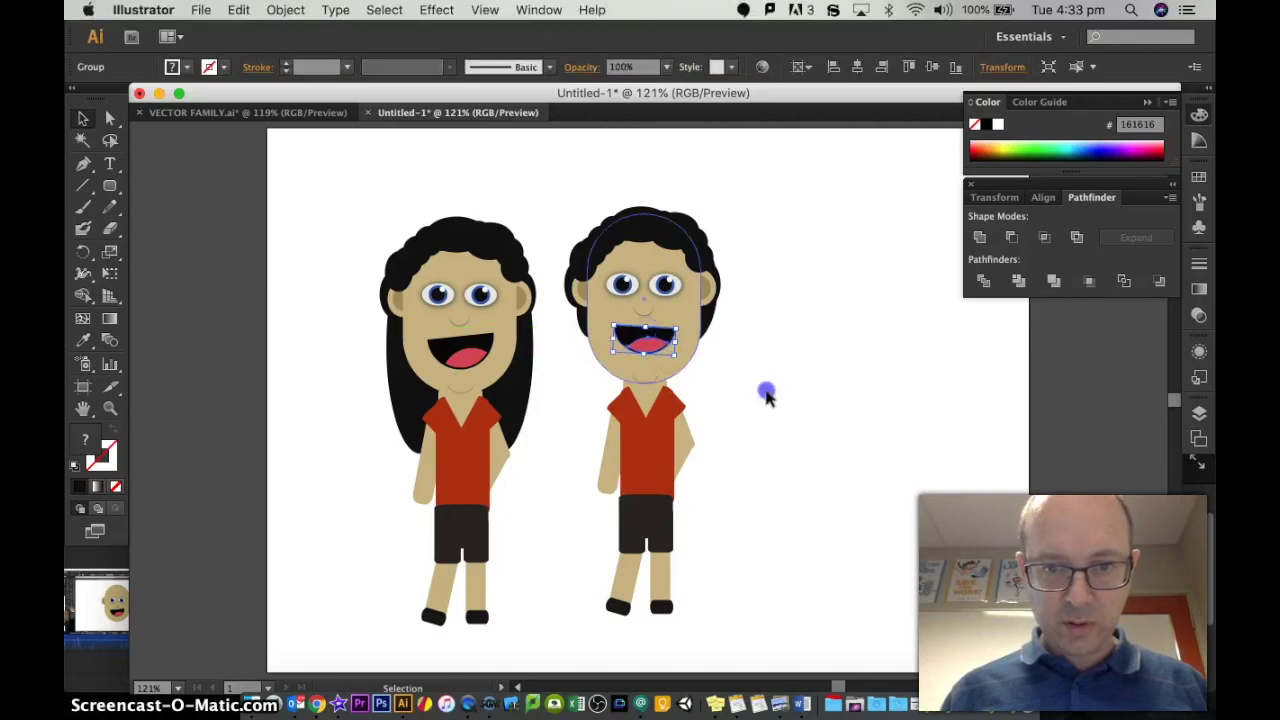
Widen the chin curve beneath the copied character's mouth on both sides.
{"action": "left_click_drag", "start_coordinate": [651, 378], "coordinate": [648, 392]}
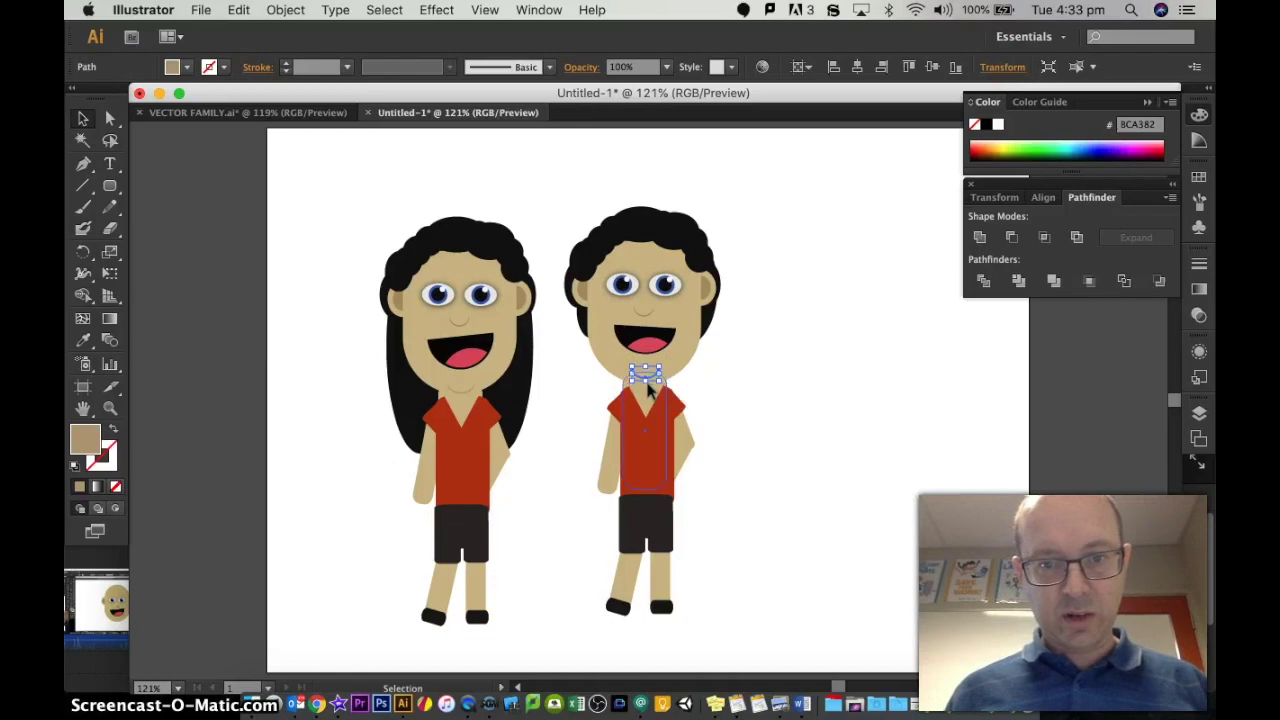
{"action": "left_click_drag", "start_coordinate": [633, 386], "coordinate": [624, 374]}
{"action": "left_click", "coordinate": [771, 394]}
{"action": "left_click", "coordinate": [656, 388]}
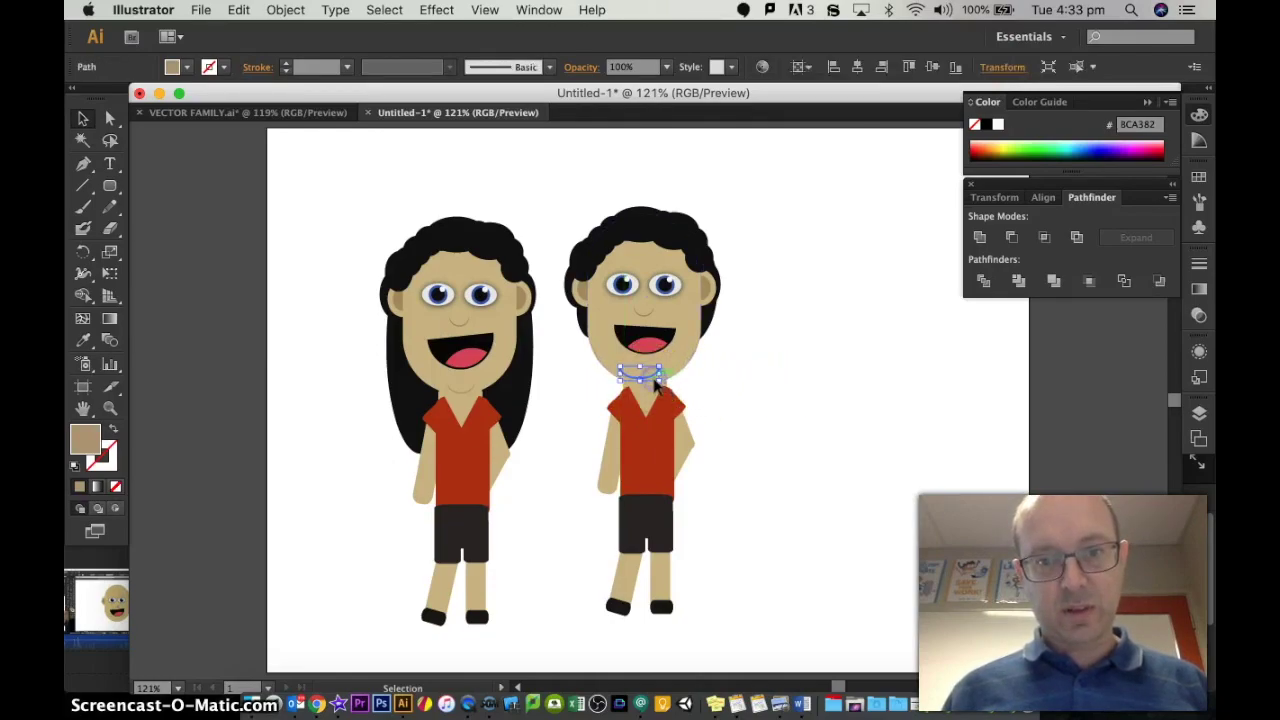
Adjust the size and position of the copied character's nose curve and rotate it slightly clockwise.
{"action": "left_click_drag", "start_coordinate": [656, 388], "coordinate": [648, 318]}
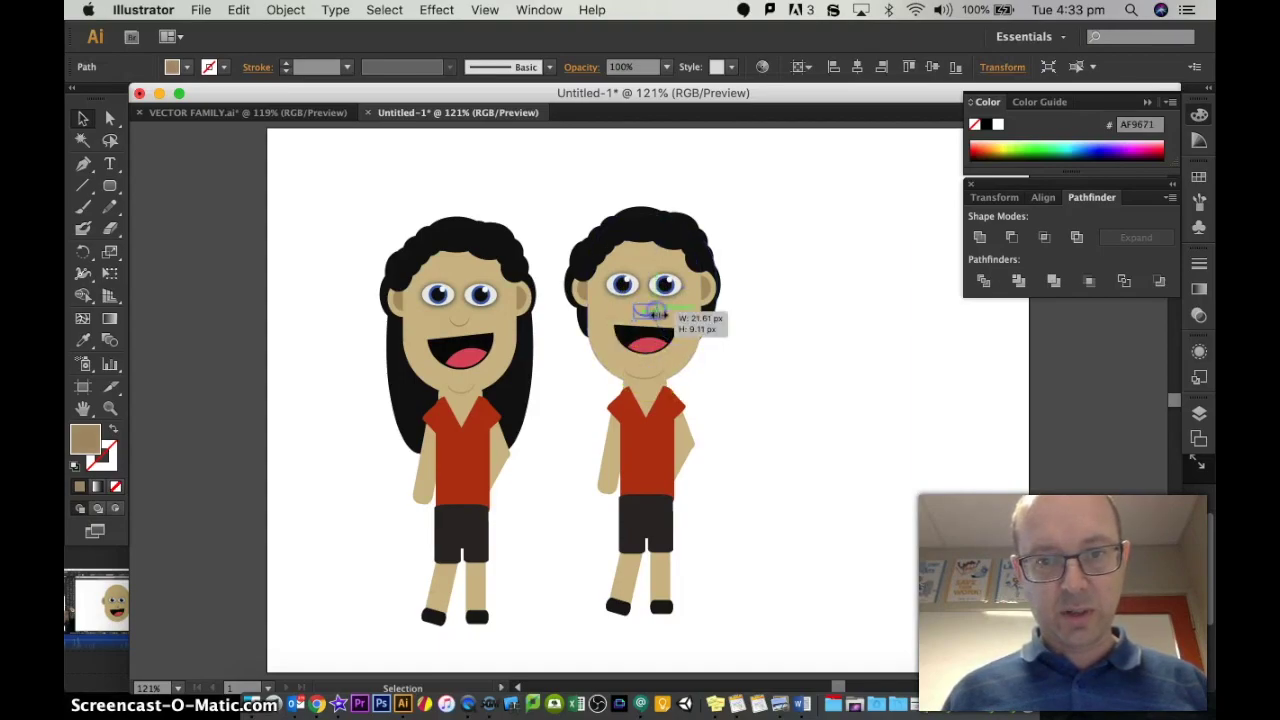
{"action": "left_click_drag", "start_coordinate": [655, 313], "coordinate": [655, 313]}
{"action": "left_click", "coordinate": [837, 366]}
{"action": "left_click", "coordinate": [649, 314]}
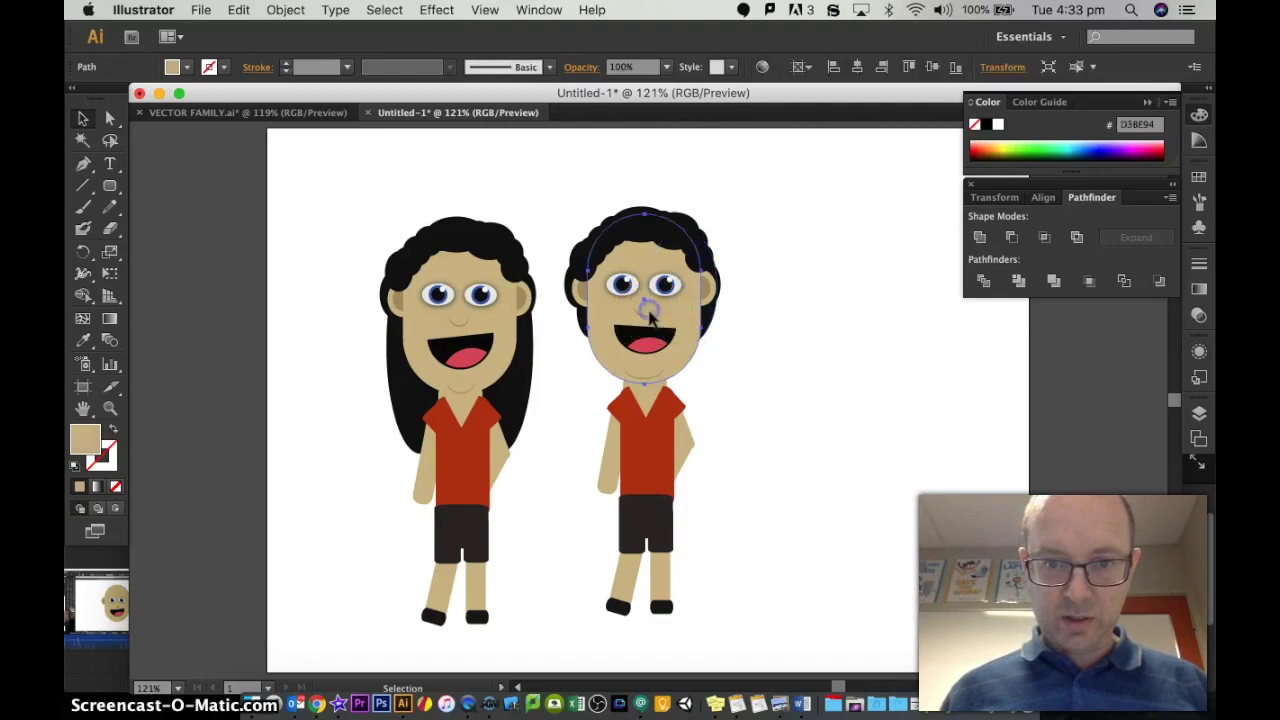
{"action": "left_click", "coordinate": [650, 316]}
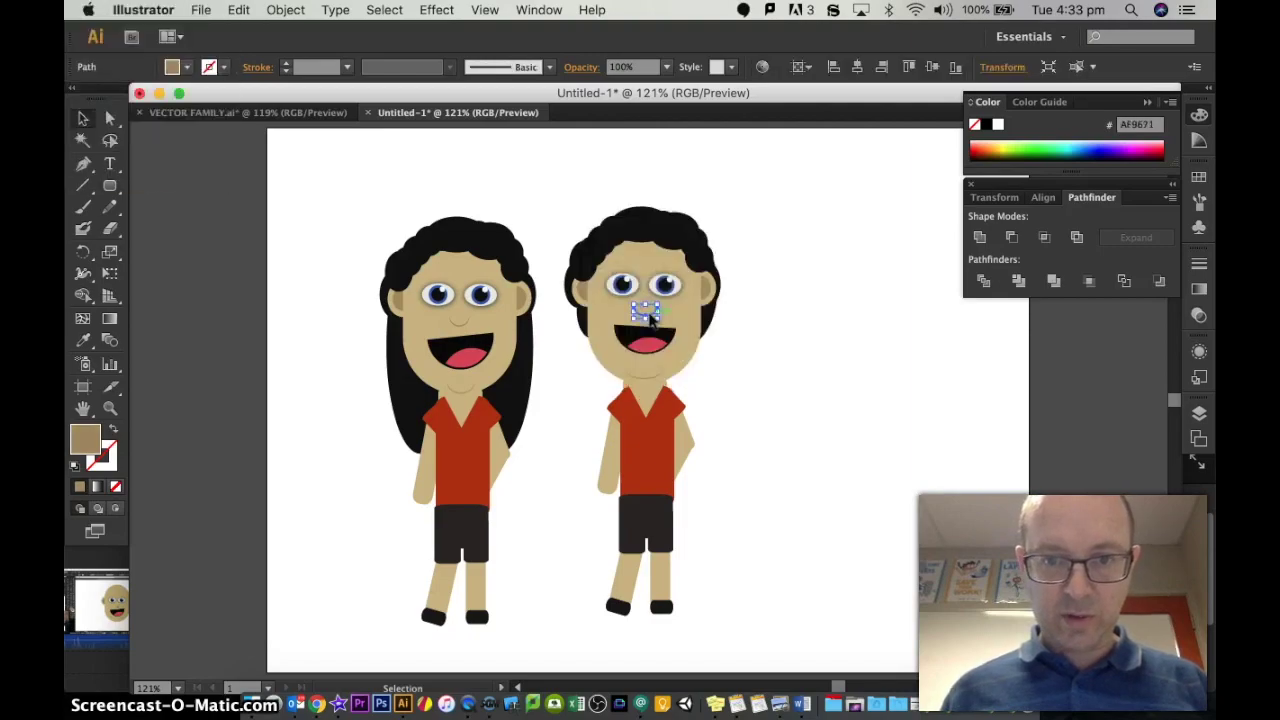
{"action": "left_click", "coordinate": [893, 318]}
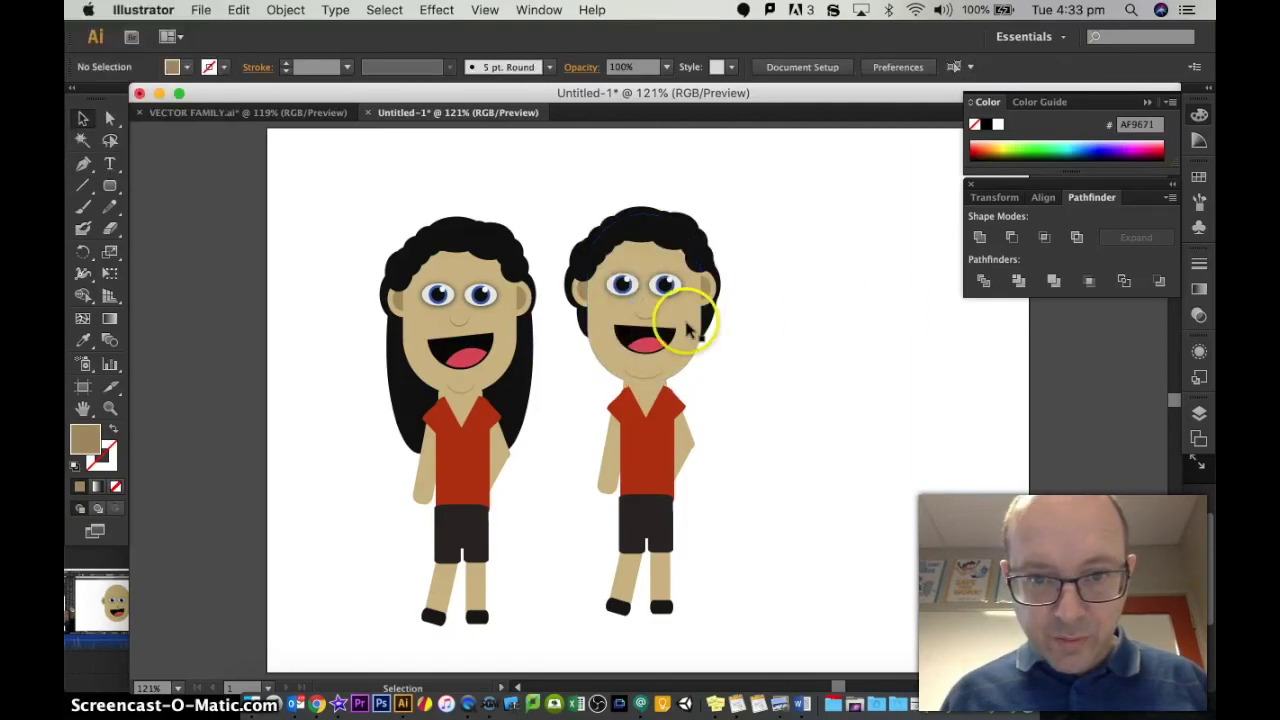
{"action": "left_click", "coordinate": [643, 317]}
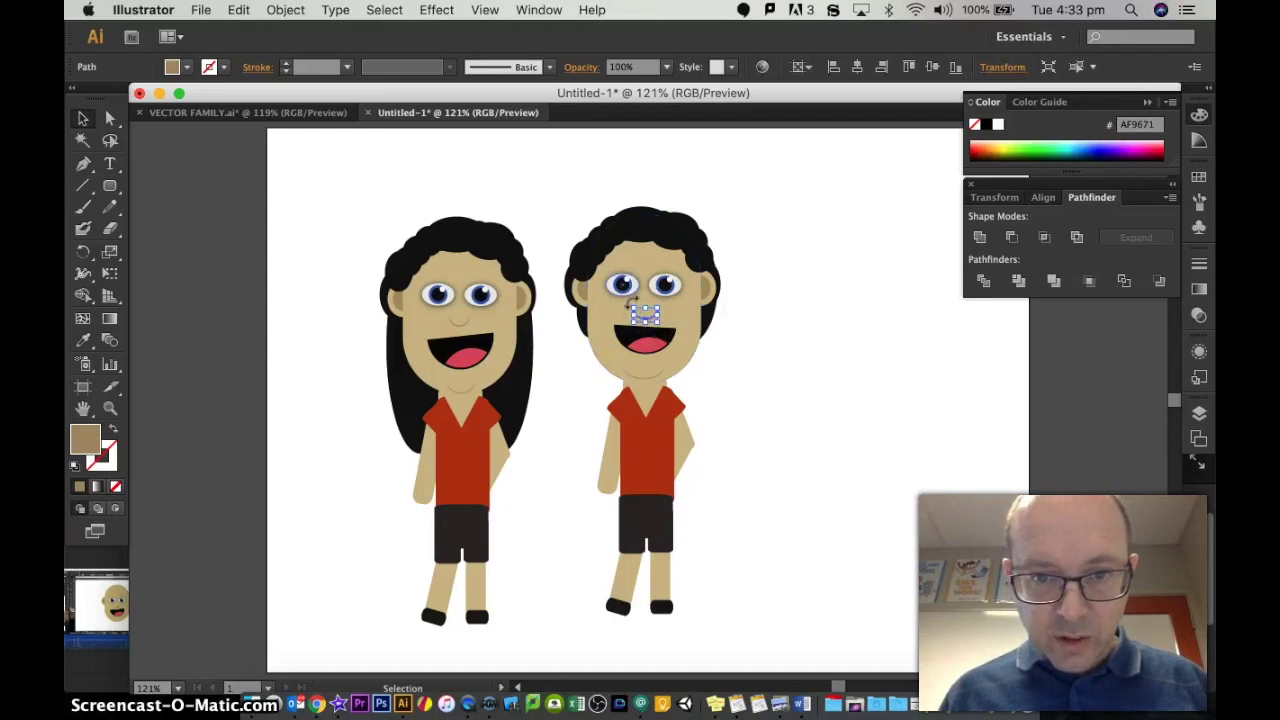
{"action": "left_click", "coordinate": [851, 394]}
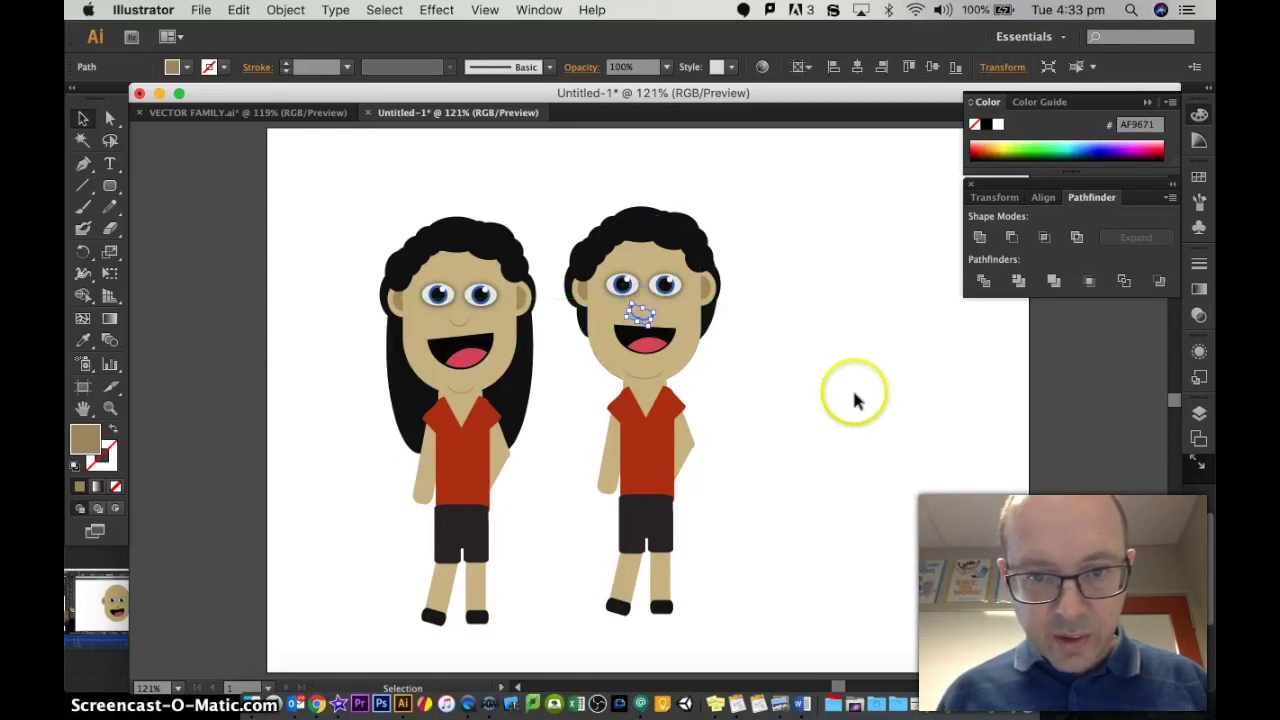
{"action": "left_click", "coordinate": [657, 320]}
{"action": "left_click", "coordinate": [809, 363]}
Adjust the black pupils in both of the copied character's eyes.
{"action": "left_click", "coordinate": [668, 286]}
{"action": "left_click", "coordinate": [110, 408]}
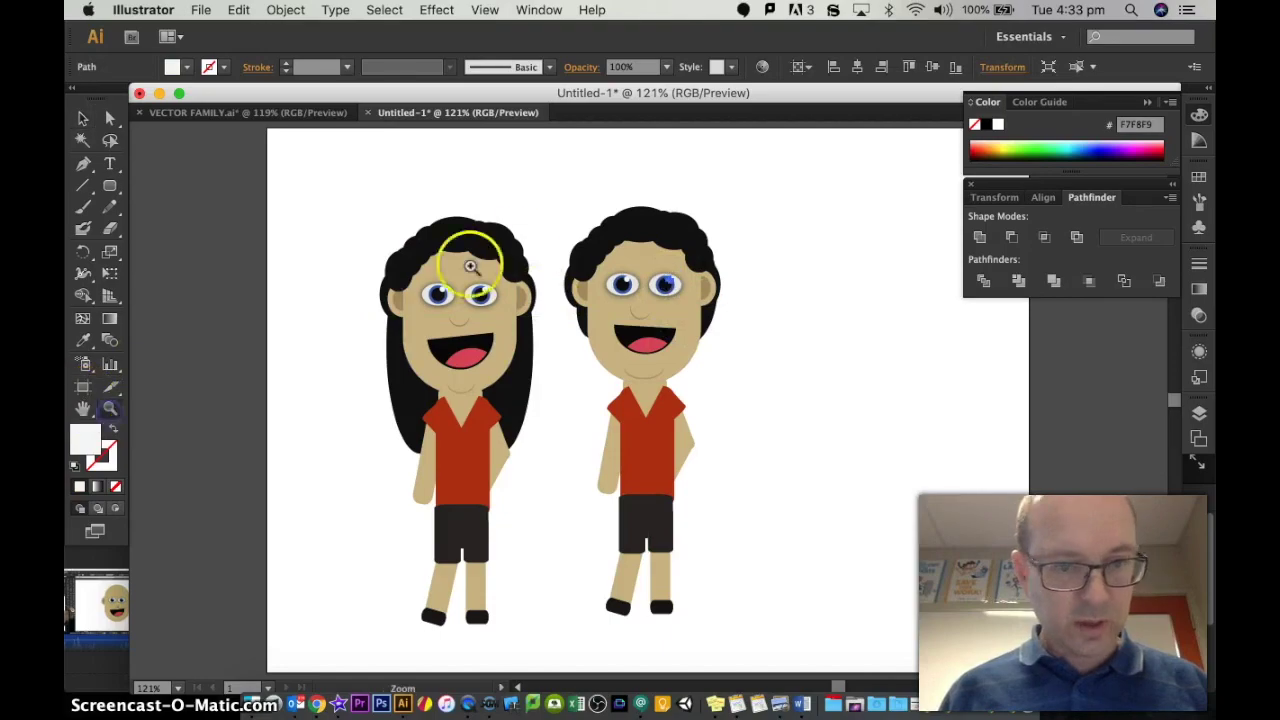
{"action": "left_click_drag", "start_coordinate": [550, 237], "coordinate": [718, 341]}
{"action": "left_click", "coordinate": [83, 119]}
{"action": "left_click", "coordinate": [576, 371]}
{"action": "left_click", "coordinate": [628, 380]}
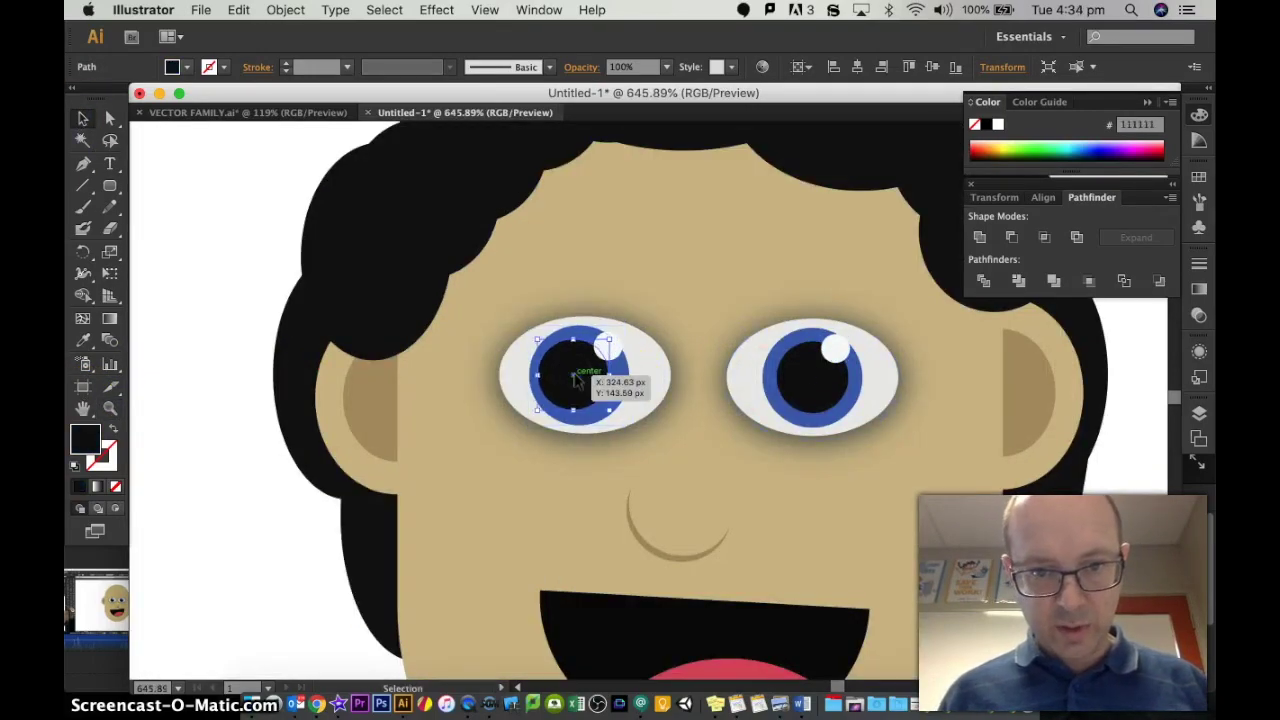
{"action": "left_click", "coordinate": [806, 371]}
Shorten the V-neck opening of the copied character's shirt and narrow the neck shape from both sides.
{"action": "left_click", "coordinate": [766, 443]}
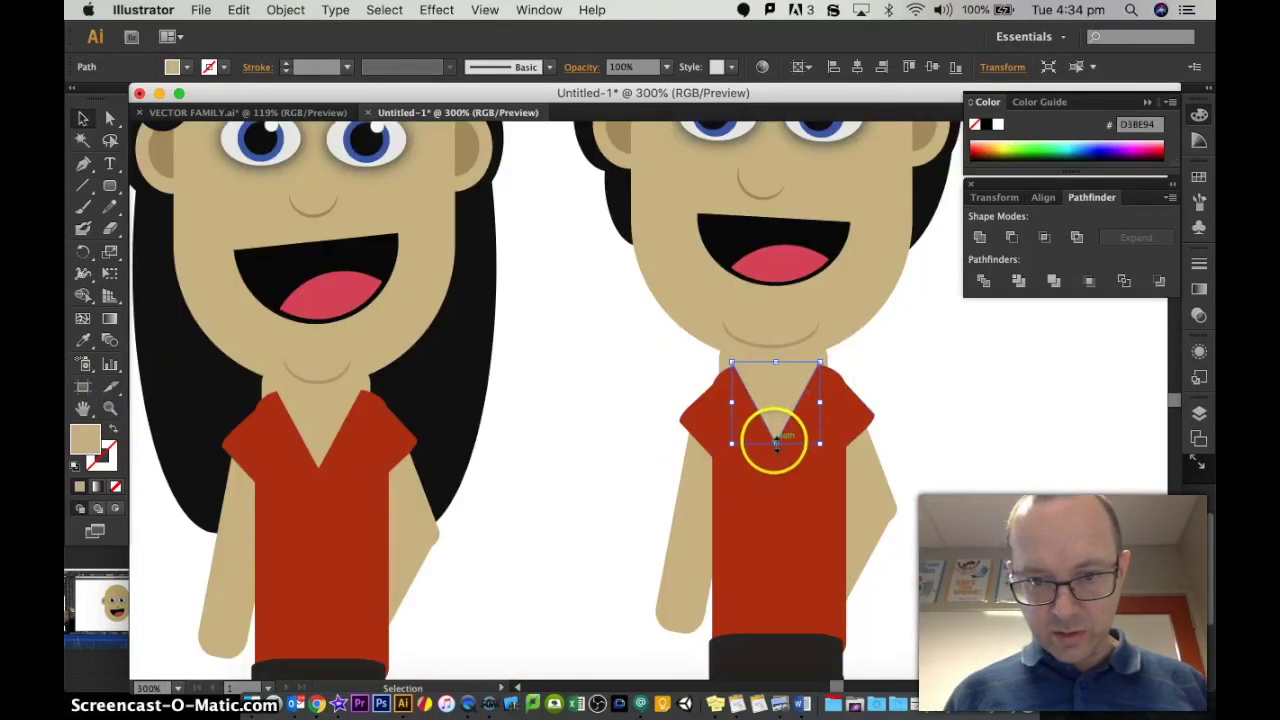
{"action": "left_click_drag", "start_coordinate": [776, 443], "coordinate": [722, 365]}
{"action": "left_click", "coordinate": [951, 380]}
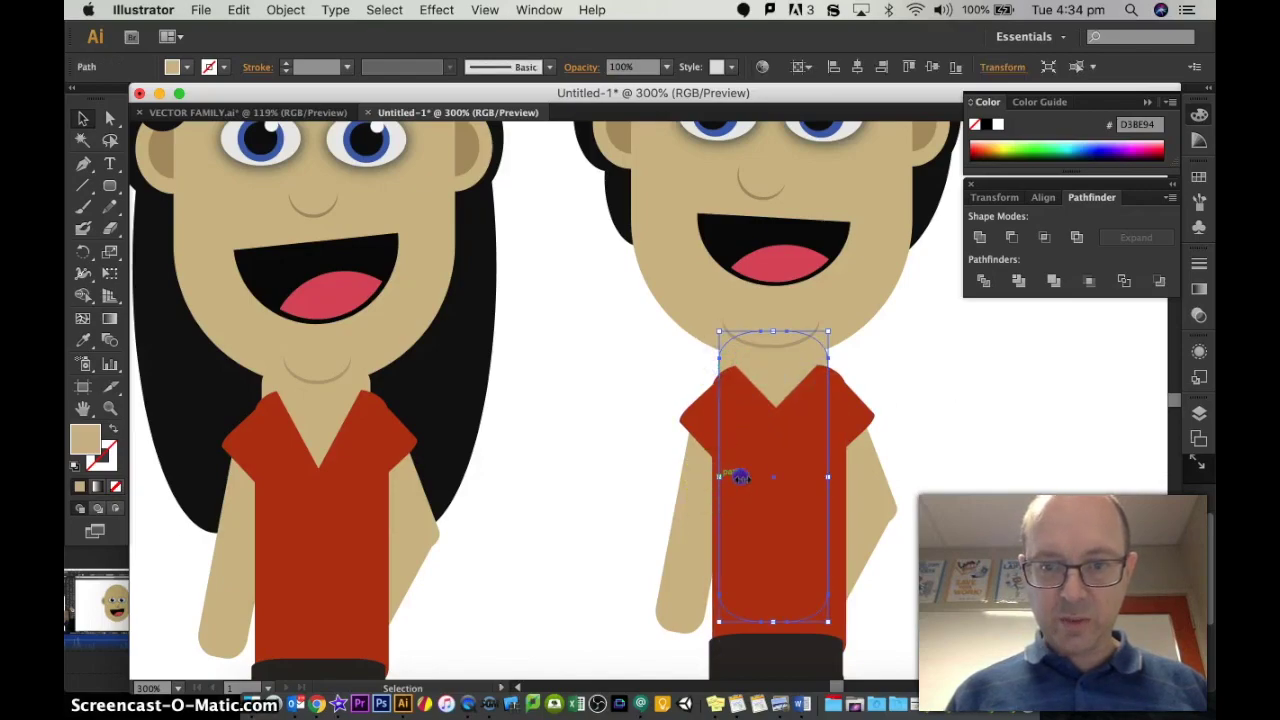
{"action": "left_click_drag", "start_coordinate": [740, 477], "coordinate": [743, 479]}
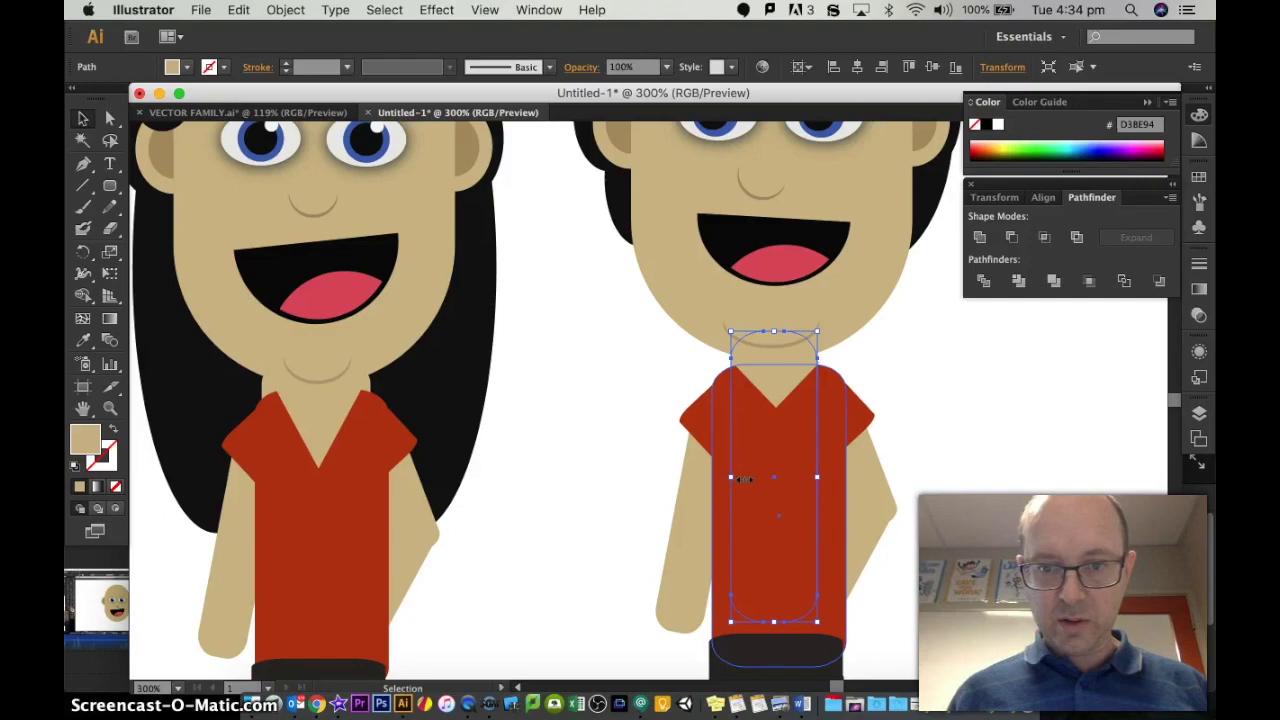
{"action": "key", "text": "Right"}
{"action": "left_click", "coordinate": [952, 500]}
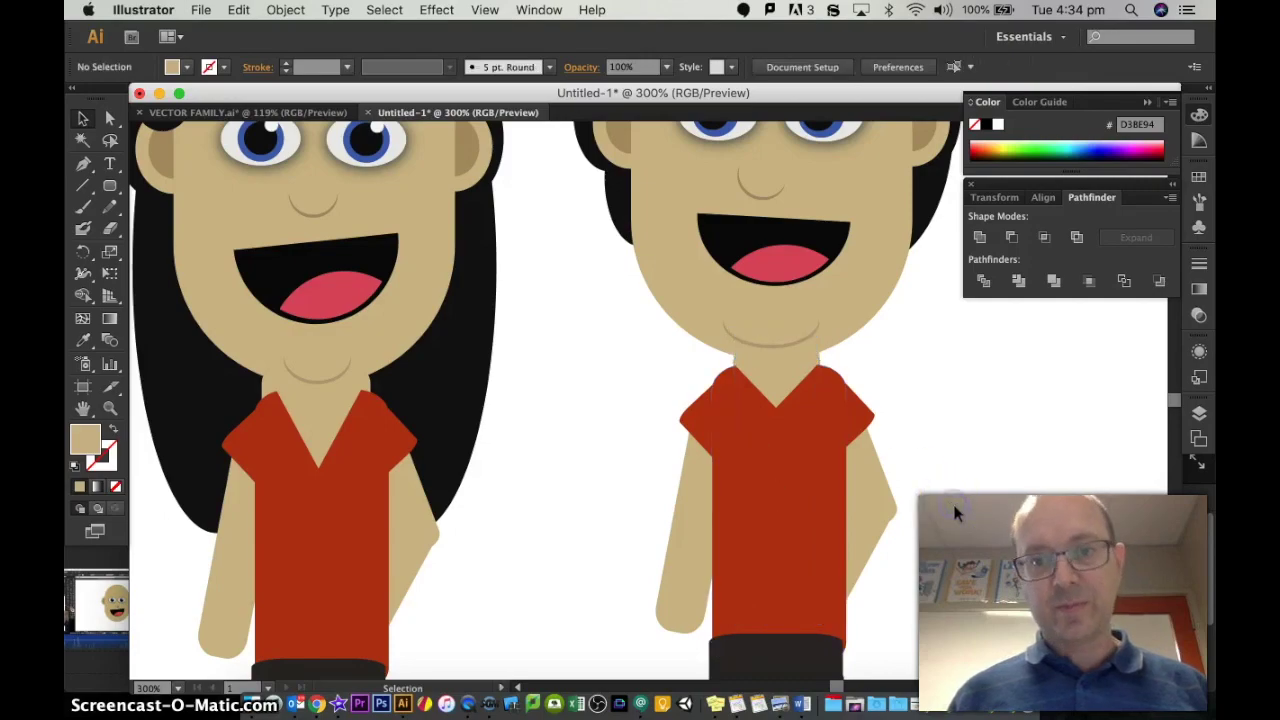
Recolour the copied character's shirt body and both sleeves green.
{"action": "left_click", "coordinate": [797, 492]}
{"action": "left_click", "coordinate": [695, 420], "text": "shift"}
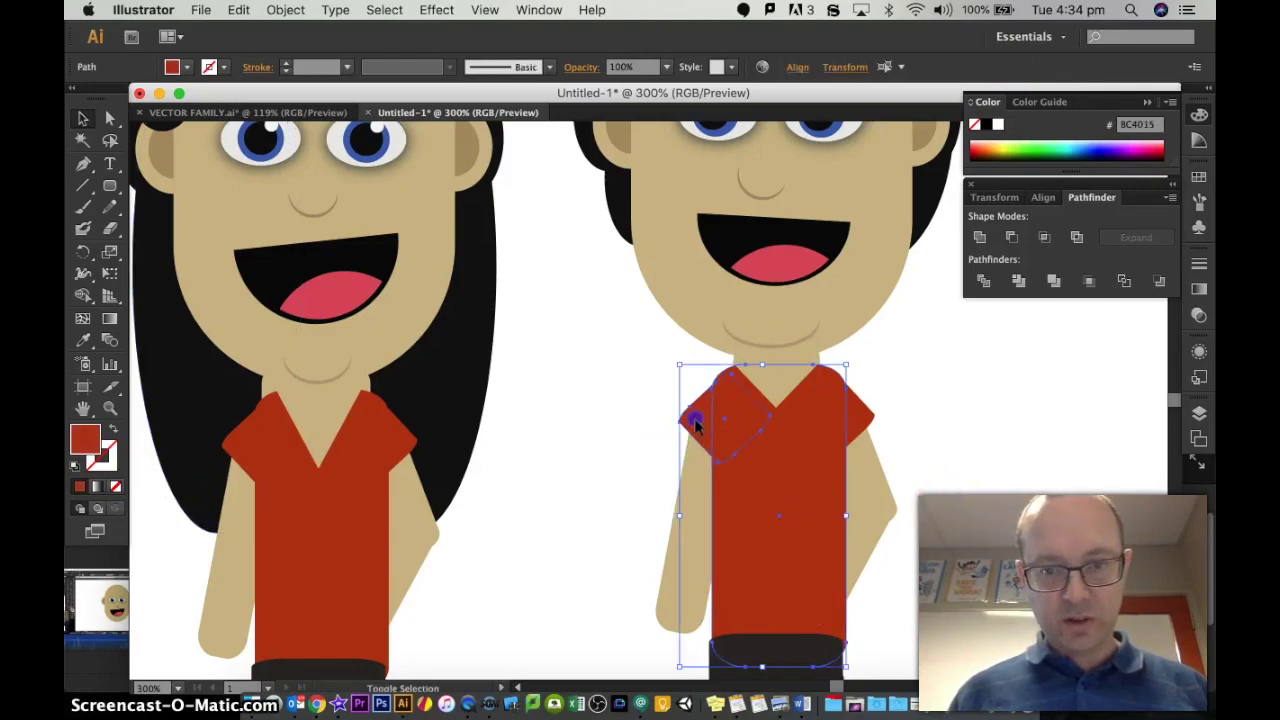
{"action": "left_click", "coordinate": [863, 410], "text": "shift"}
{"action": "double_click", "coordinate": [85, 438]}
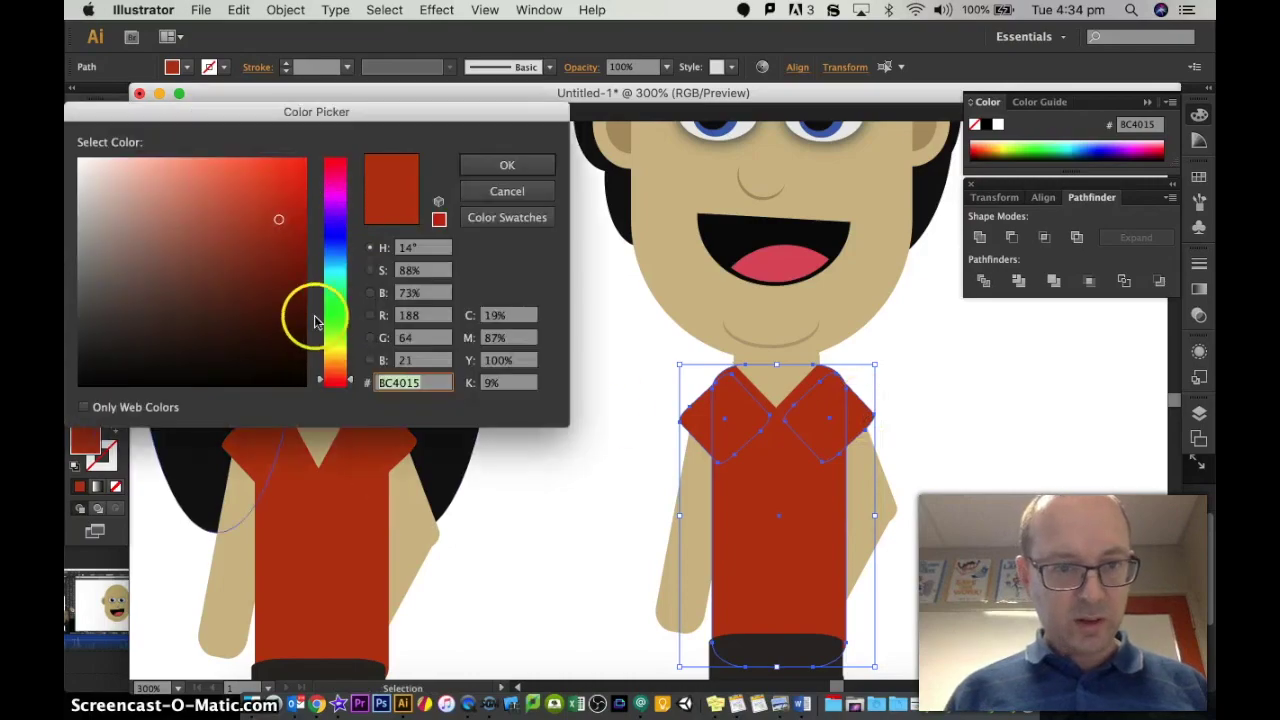
{"action": "left_click", "coordinate": [330, 318]}
{"action": "left_click", "coordinate": [507, 165]}
Fill all the pieces of the copied character's shorts with a darker, near-black colour.
{"action": "scroll", "coordinate": [597, 352], "scroll_direction": "down", "scroll_amount": 3}
{"action": "left_click", "coordinate": [730, 520]}
{"action": "left_click", "coordinate": [780, 636]}
{"action": "left_click", "coordinate": [735, 590], "text": "shift"}
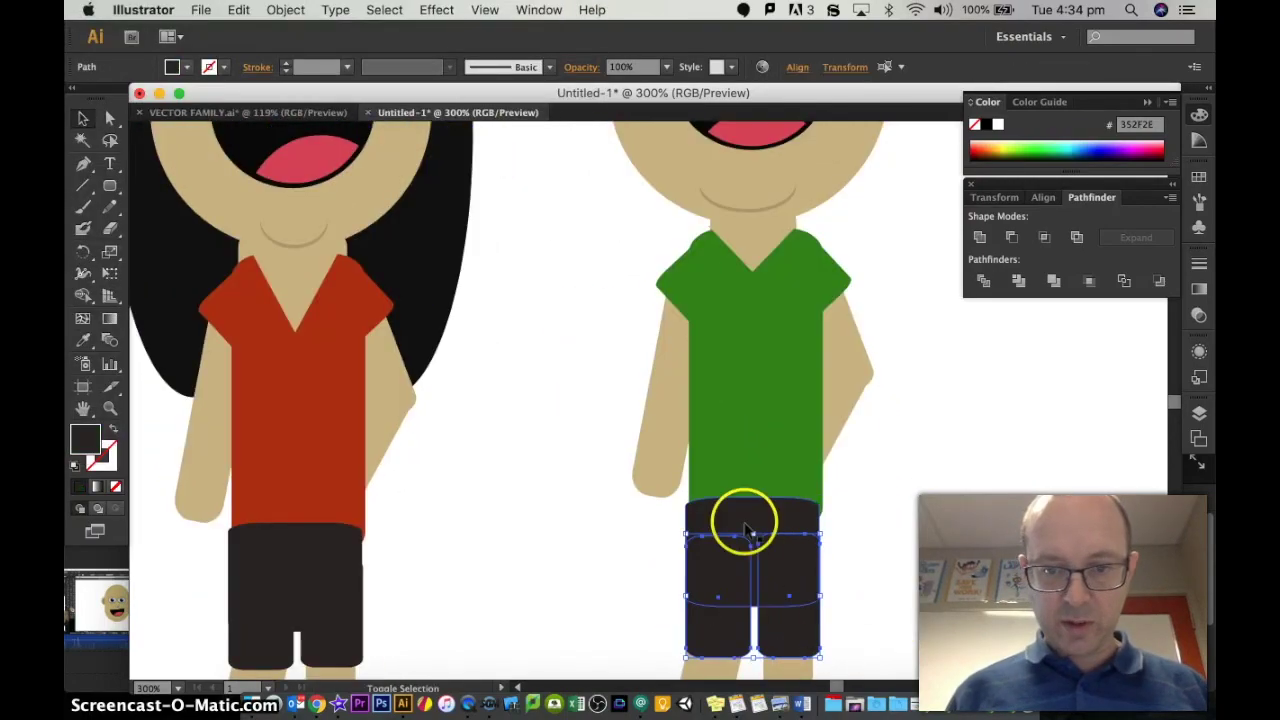
{"action": "left_click", "coordinate": [745, 527], "text": "shift"}
{"action": "double_click", "coordinate": [85, 438]}
{"action": "left_click", "coordinate": [145, 355]}
{"action": "left_click", "coordinate": [506, 164]}
{"action": "left_click", "coordinate": [597, 382]}
Narrow the copied character's face slightly from both sides.
{"action": "key", "text": "super+minus"}
{"action": "key", "text": "super+minus"}
{"action": "left_click", "coordinate": [766, 243]}
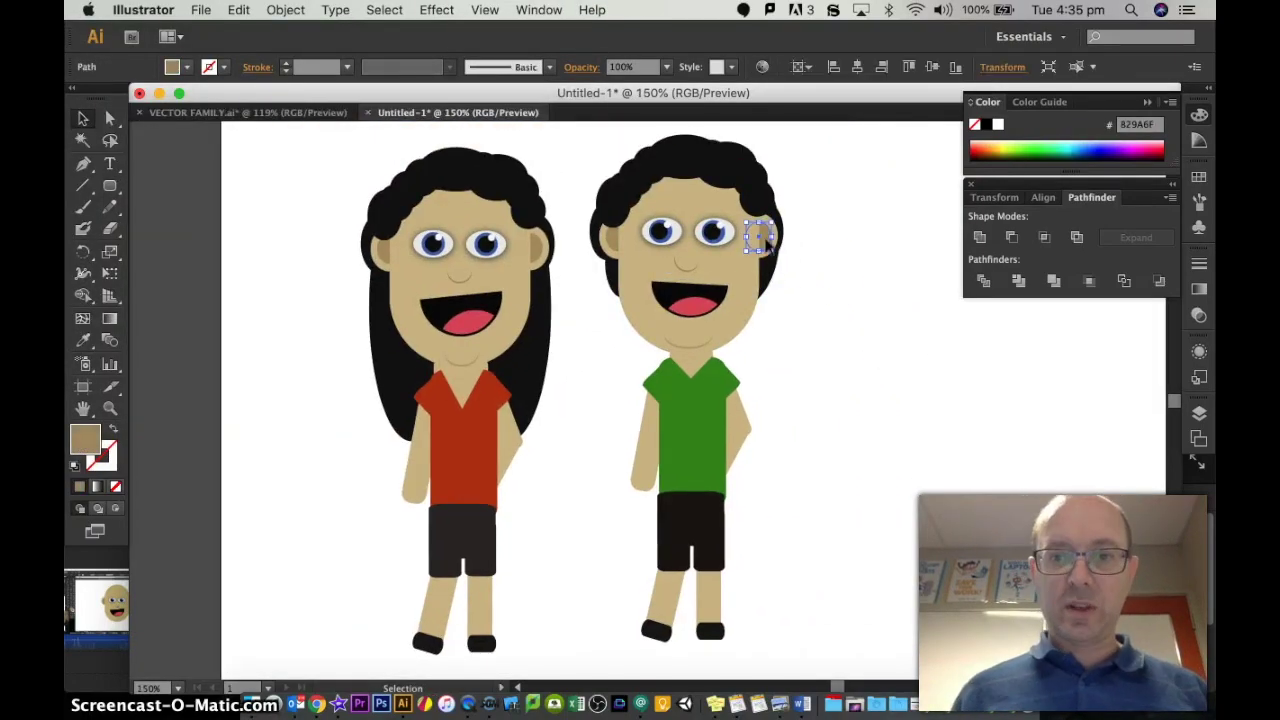
{"action": "left_click", "coordinate": [608, 240]}
{"action": "left_click", "coordinate": [762, 240]}
{"action": "left_click", "coordinate": [854, 363]}
{"action": "left_click", "coordinate": [740, 270]}
{"action": "left_click_drag", "start_coordinate": [759, 249], "coordinate": [751, 249]}
{"action": "left_click", "coordinate": [768, 270]}
Trim back the hair around the copied character's ears so both ears stand clear of it.
{"action": "left_click", "coordinate": [585, 236]}
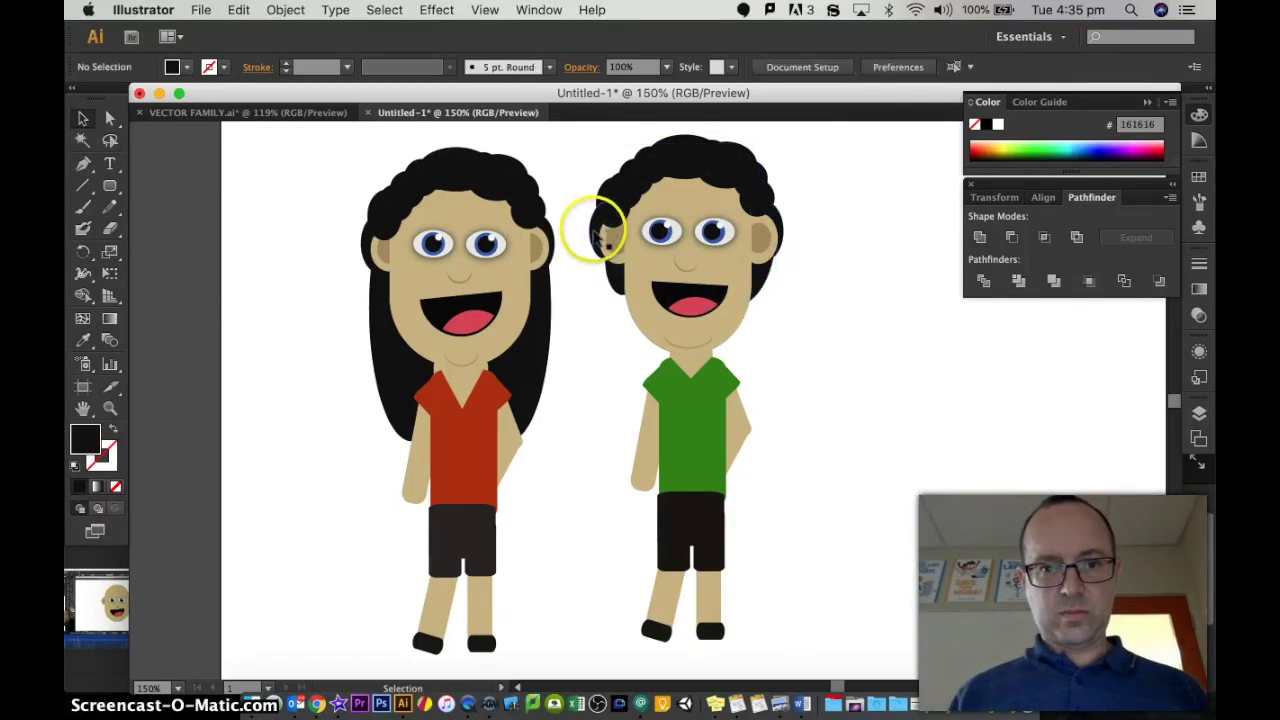
{"action": "left_click", "coordinate": [595, 236]}
{"action": "left_click_drag", "start_coordinate": [592, 198], "coordinate": [623, 204]}
{"action": "key", "text": "super+shift+a"}
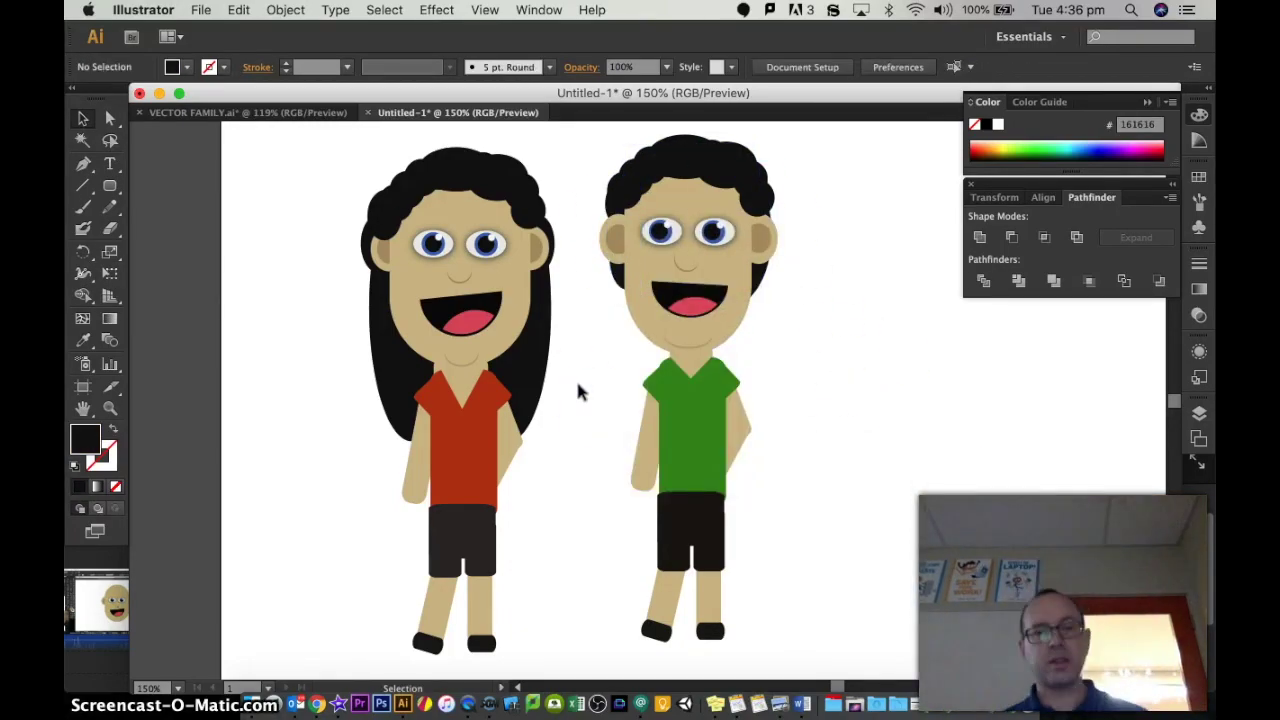
Shorten the copied character's straight left-hand arm slightly.
{"action": "left_click", "coordinate": [640, 486]}
{"action": "left_click", "coordinate": [588, 517]}
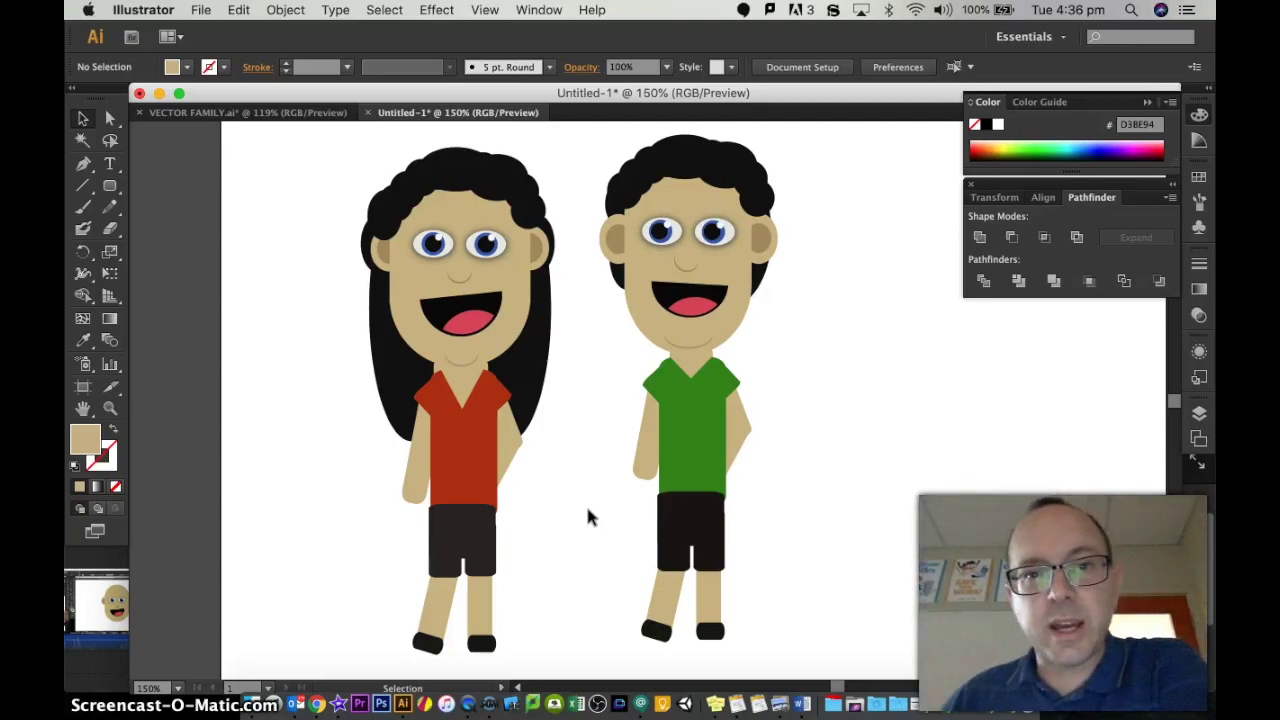